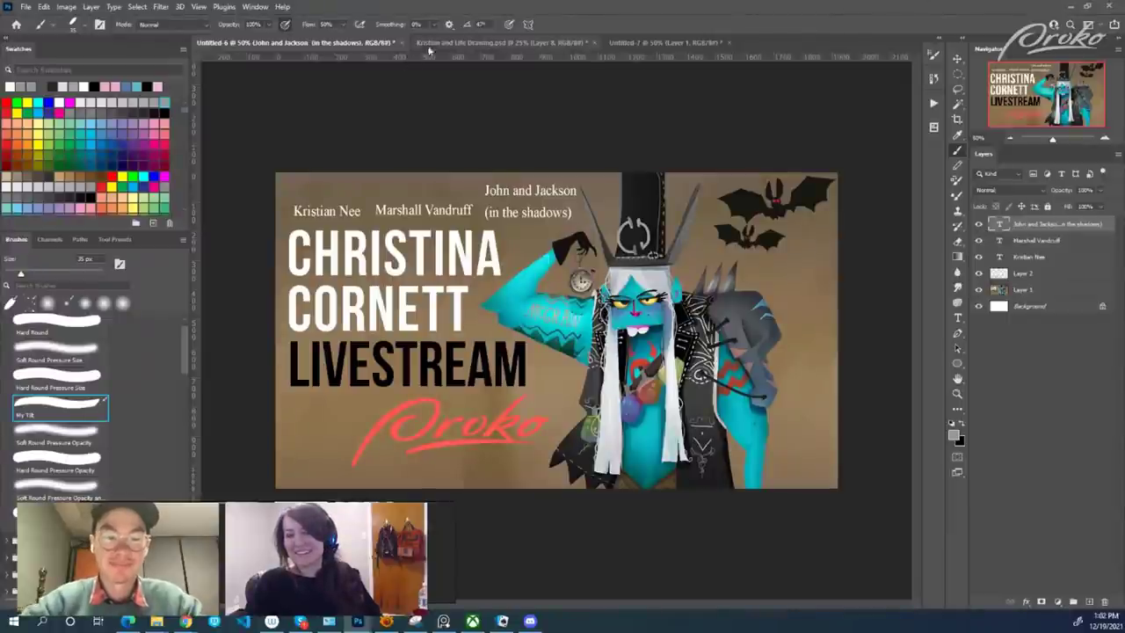
Show the blank grey Untitled-7 canvas and enlarge the reference board over it until the reference images fit.
left_click(458, 44)
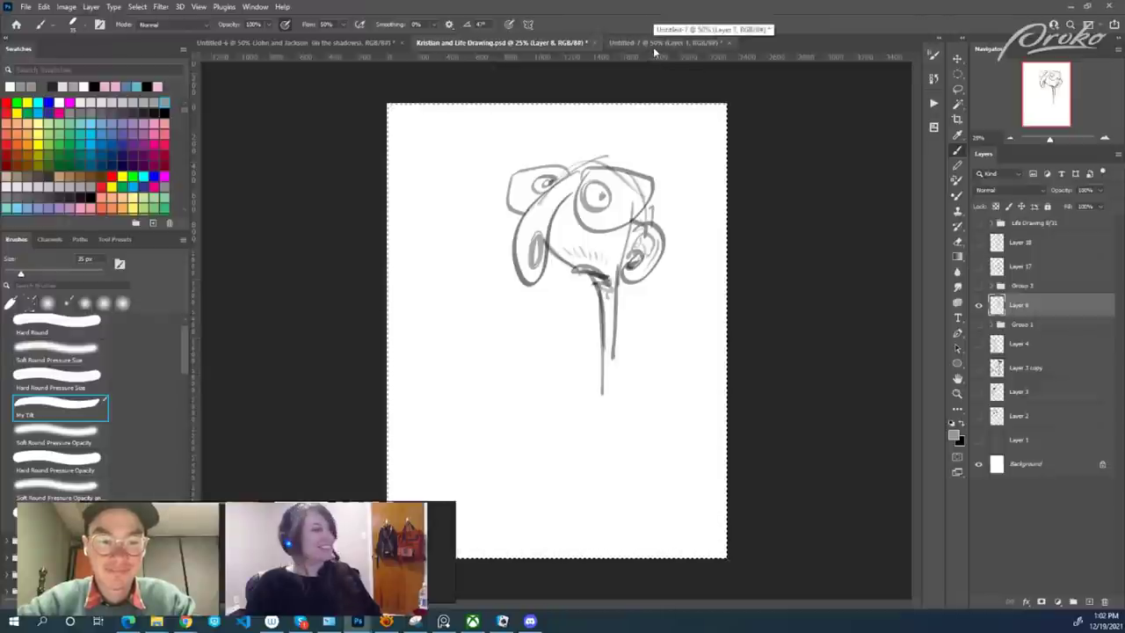
left_click(654, 51)
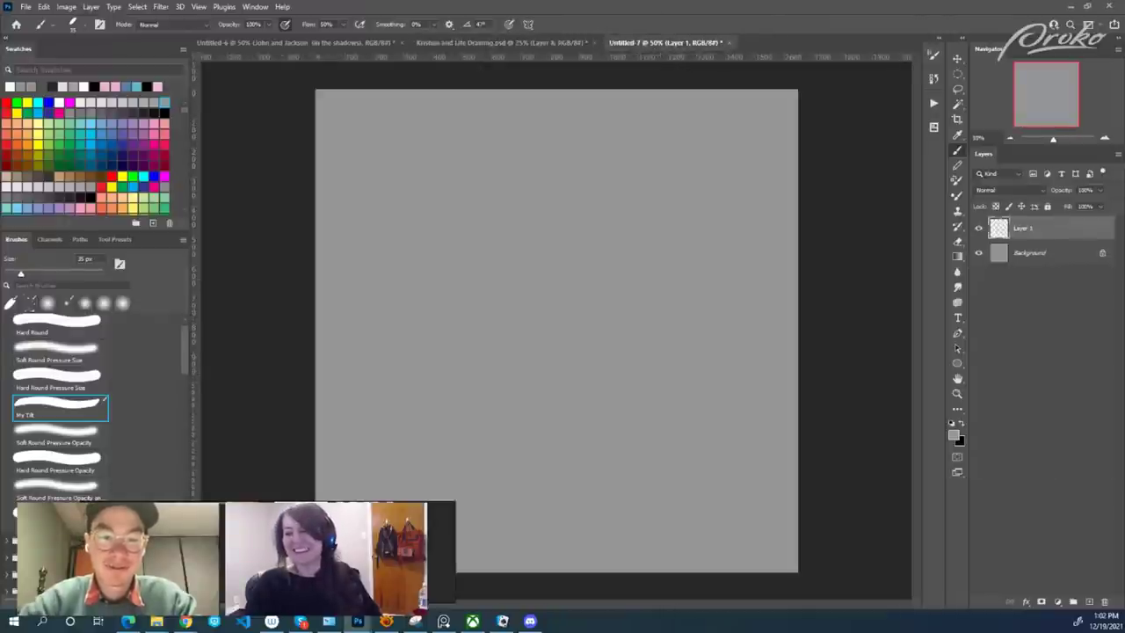
left_click_drag(271, 497, 307, 255)
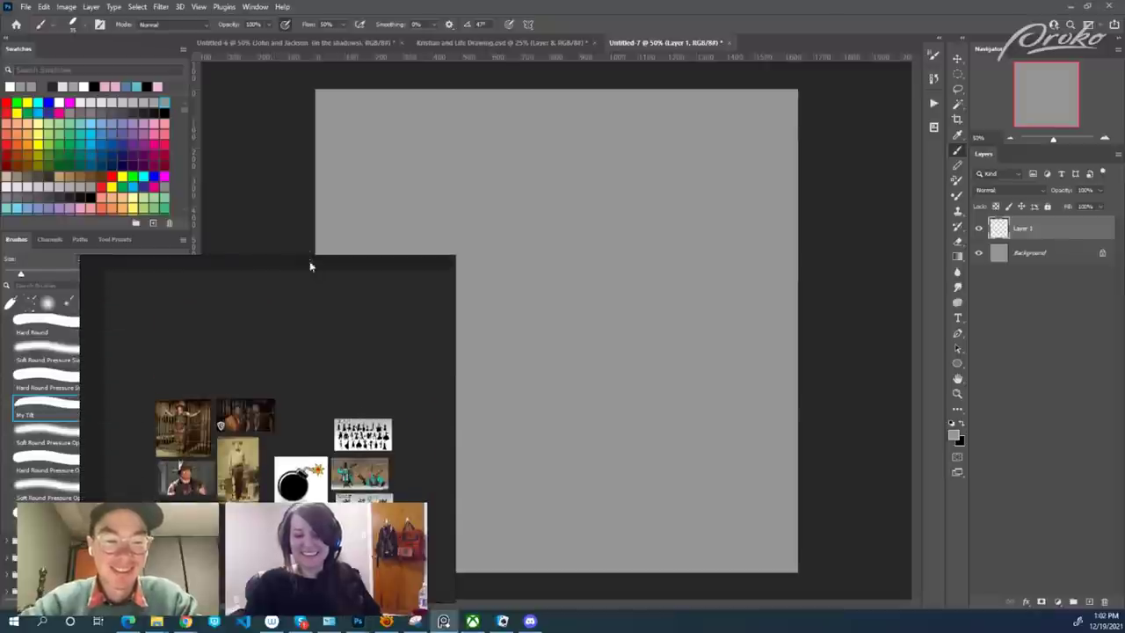
scroll(309, 555, "up", 4)
left_click(458, 477)
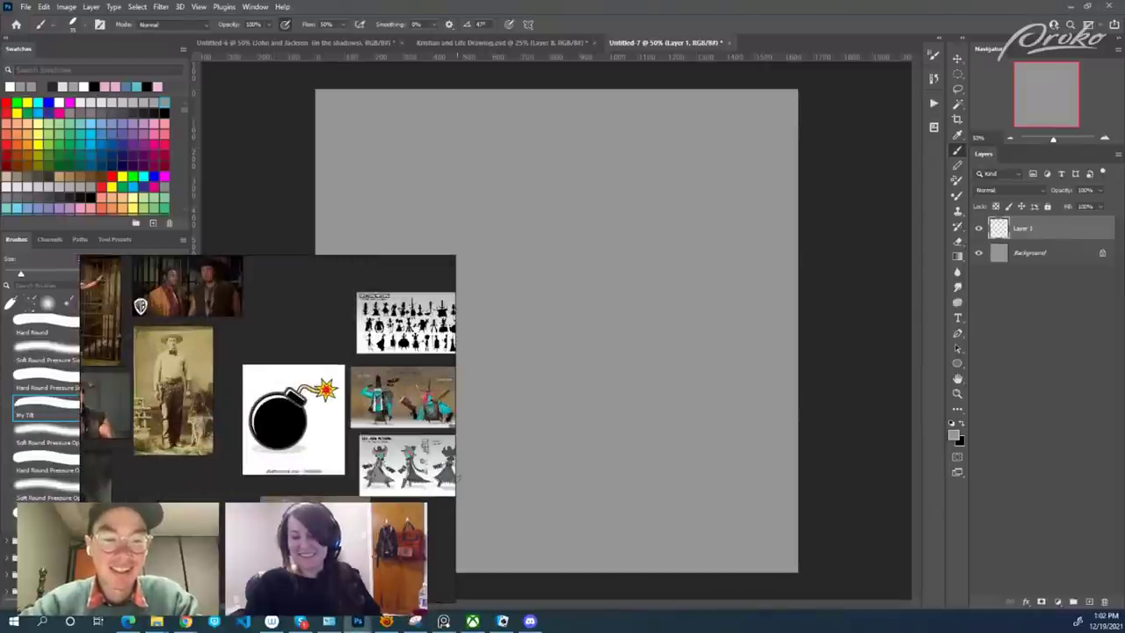
left_click_drag(456, 479, 820, 492)
left_click_drag(477, 501, 645, 499)
scroll(647, 499, "down", 1)
scroll(590, 520, "up", 1)
left_click_drag(589, 520, 617, 537)
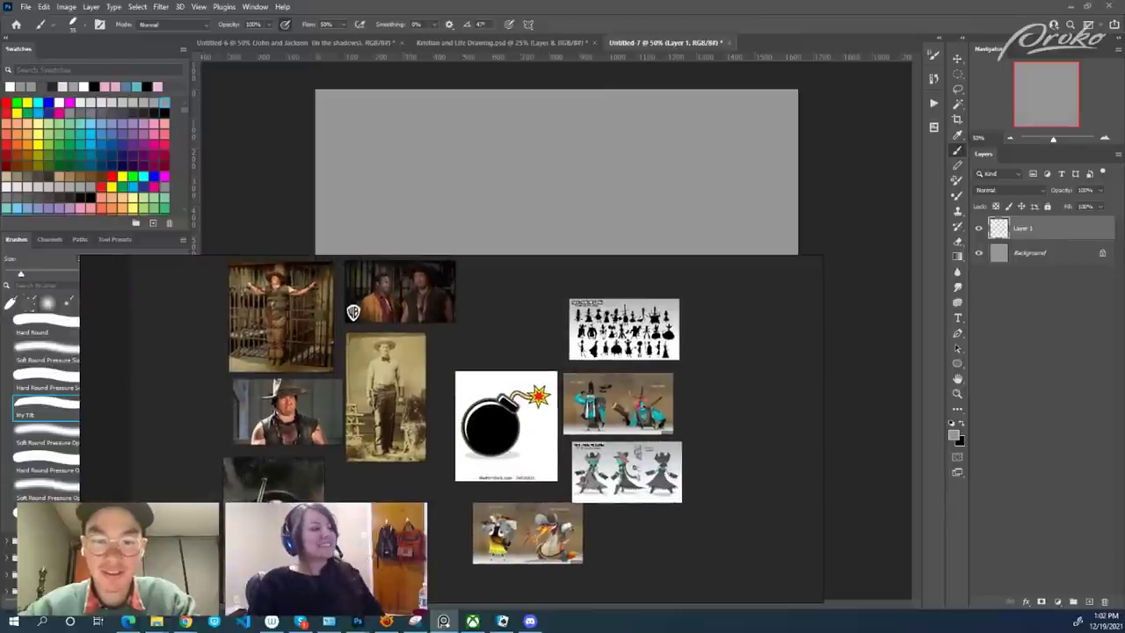
Switch to the Kristian and Life Drawing tab and examine The Outlaws artwork of Maw and Quickdraw McGraw on the reference board.
left_click(501, 42)
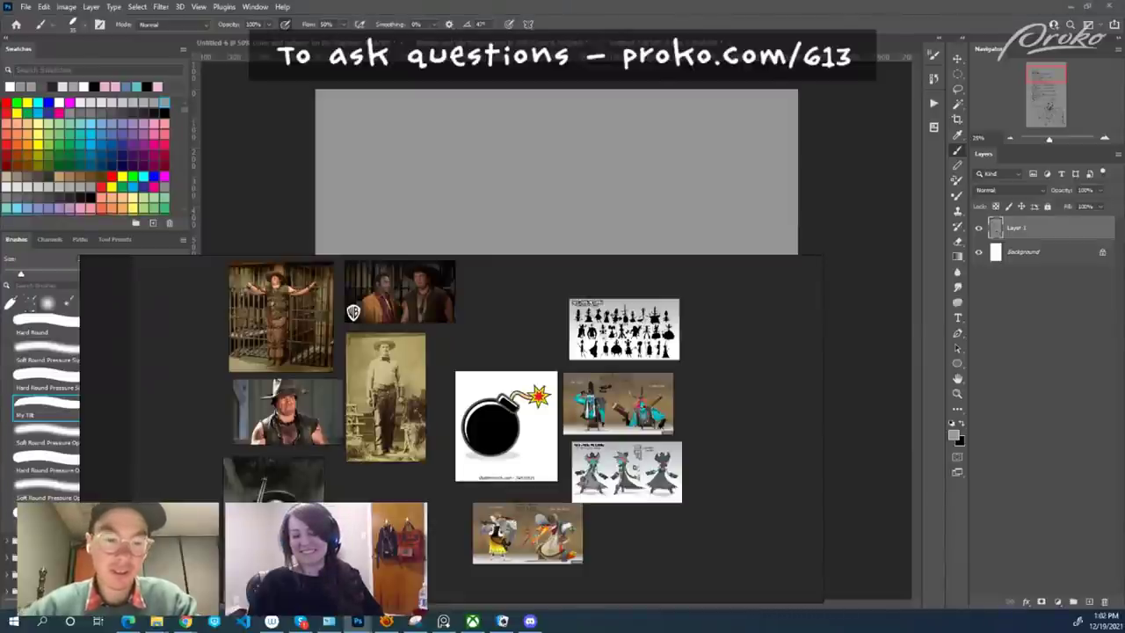
scroll(542, 361, "down", 3)
scroll(542, 361, "up", 2)
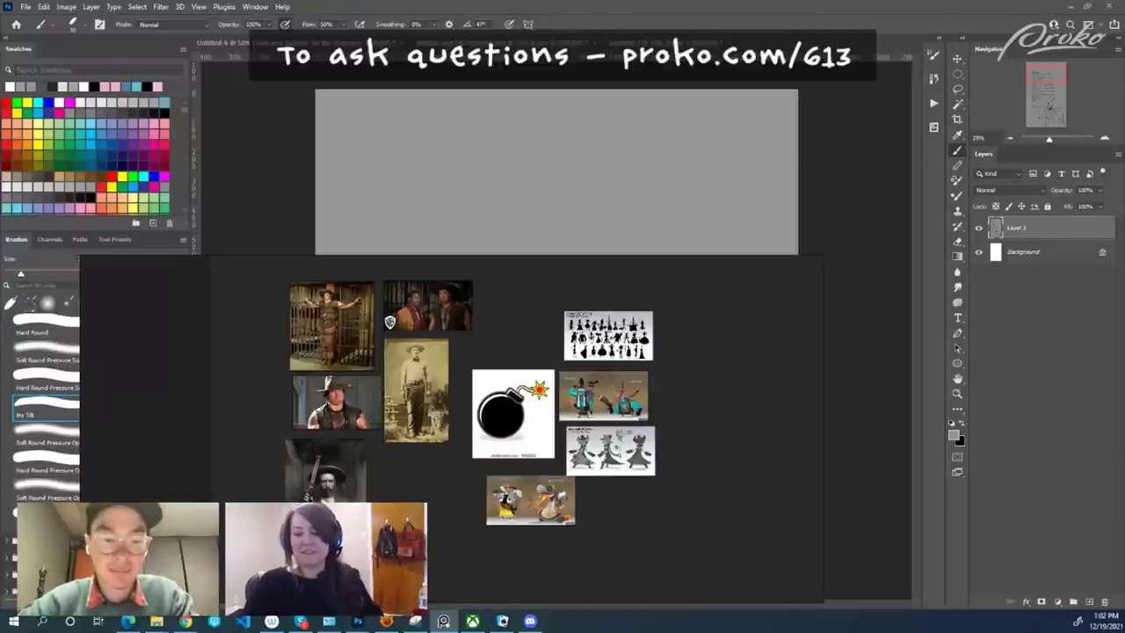
scroll(431, 497, "up", 1)
scroll(431, 497, "down", 1)
left_click_drag(429, 502, 484, 493)
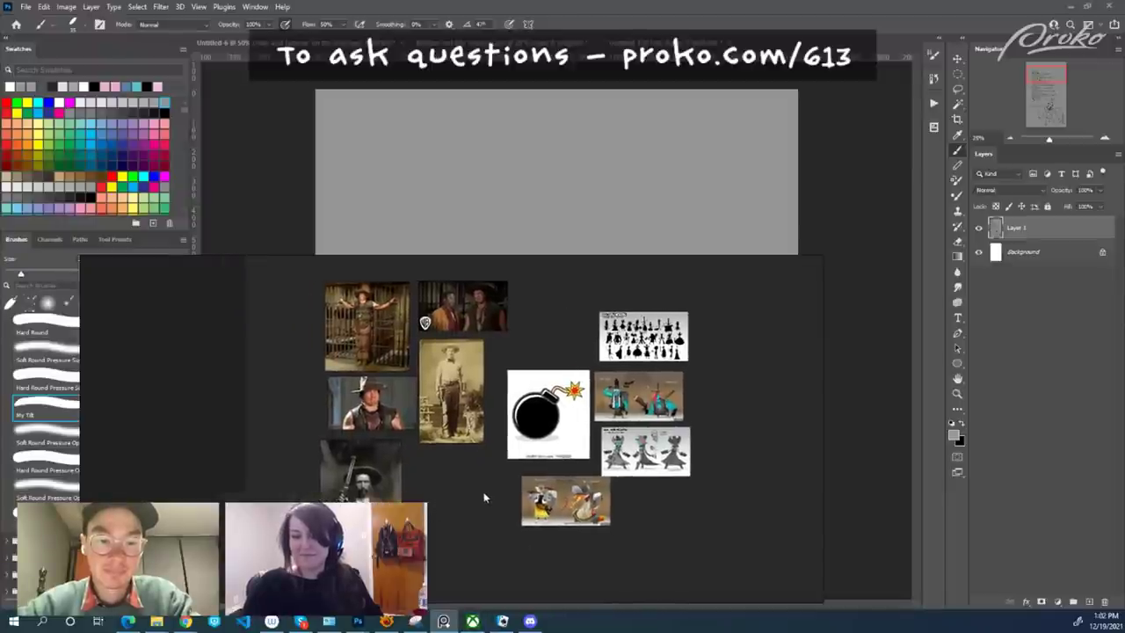
scroll(688, 430, "up", 8)
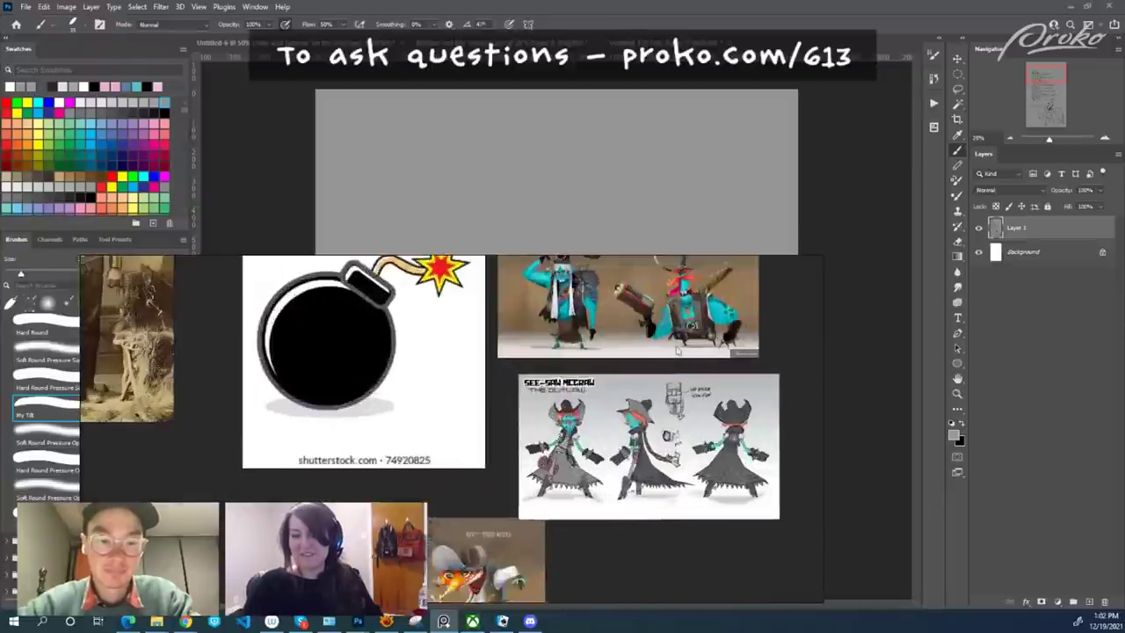
left_click_drag(545, 499, 537, 503)
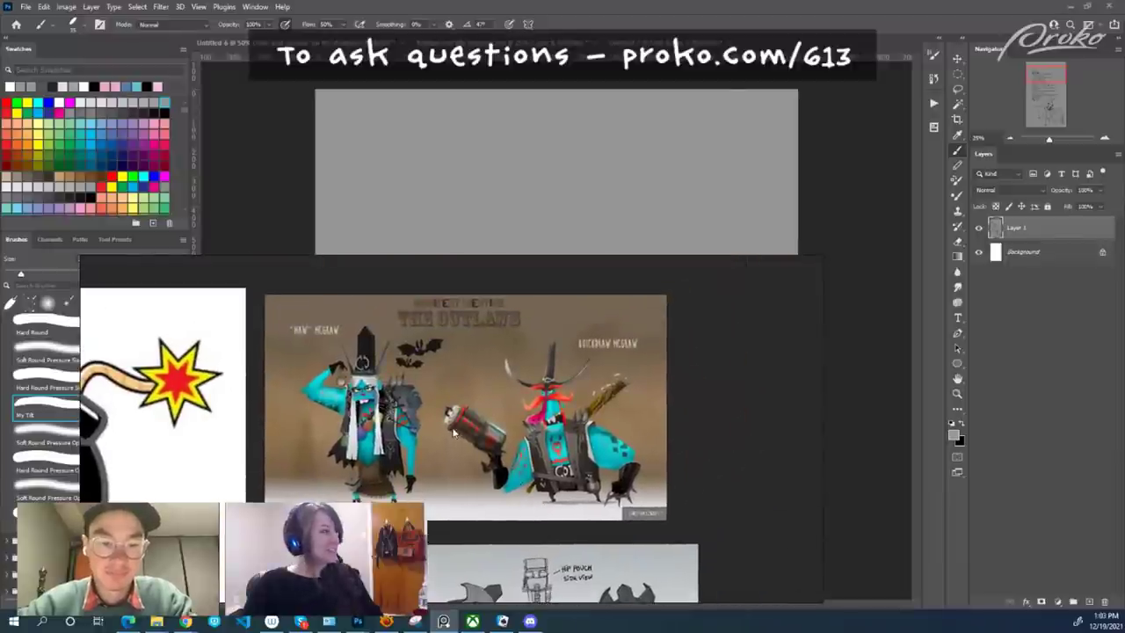
scroll(454, 432, "up", 2)
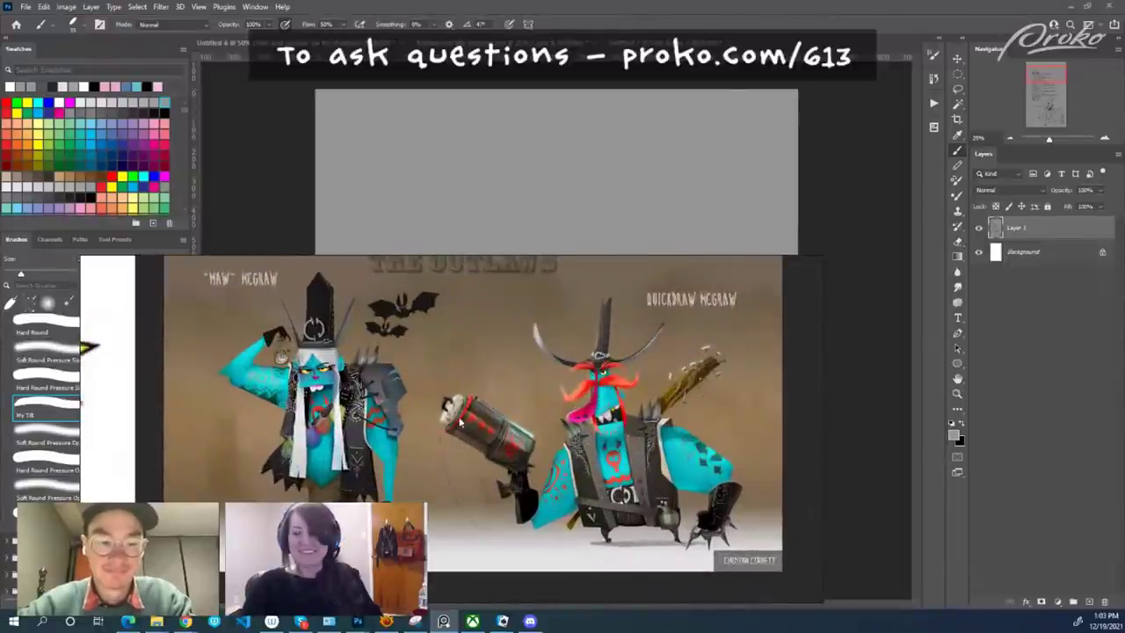
mouse_move(433, 407)
left_mouse_down()
mouse_move(402, 449)
mouse_move(451, 407)
left_mouse_up()
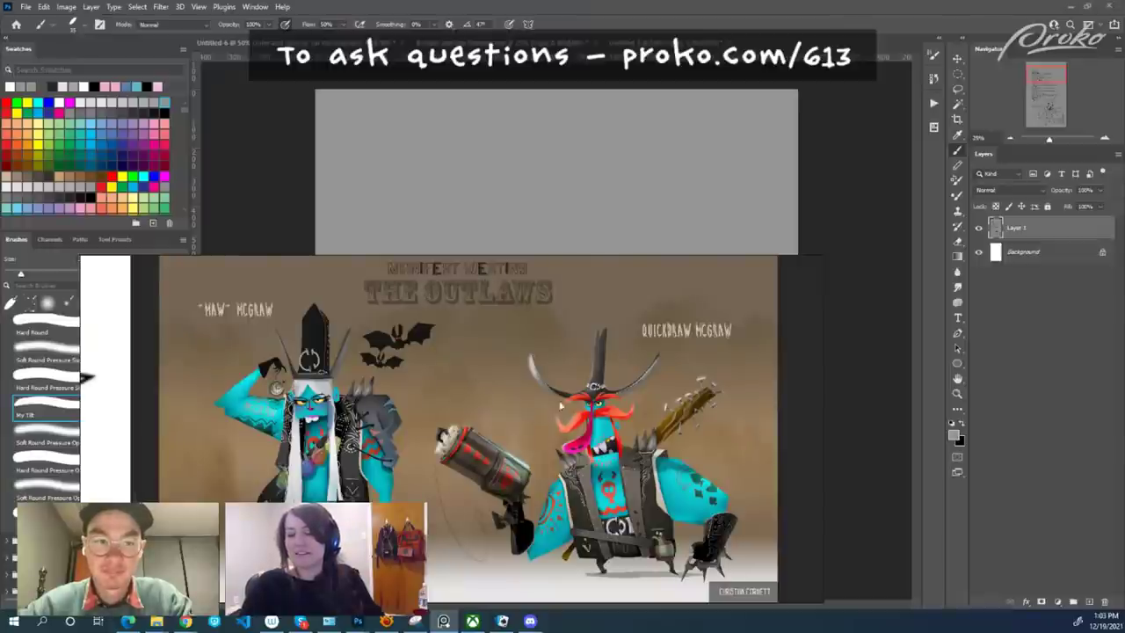
Examine the See-Saw McGraw outlaw turnaround sheet on the reference board.
scroll(409, 430, "down", 4)
left_click_drag(406, 439, 434, 280)
scroll(454, 362, "up", 5)
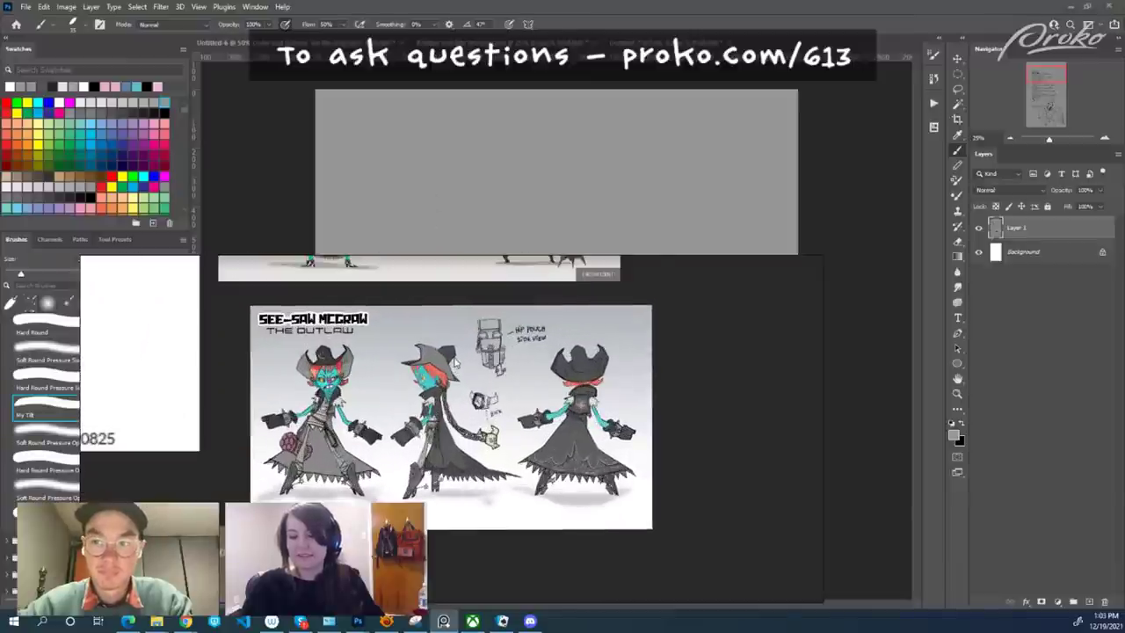
left_click_drag(454, 362, 920, 424)
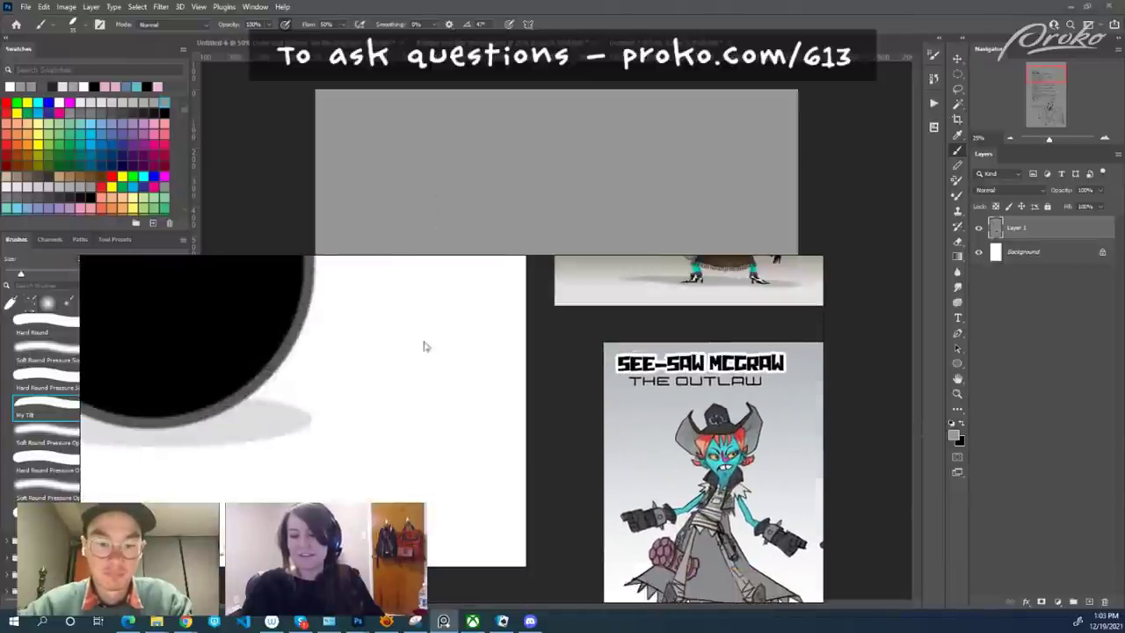
scroll(274, 324, "down", 3)
scroll(275, 326, "up", 1)
left_click_drag(276, 326, 596, 516)
scroll(594, 517, "down", 5)
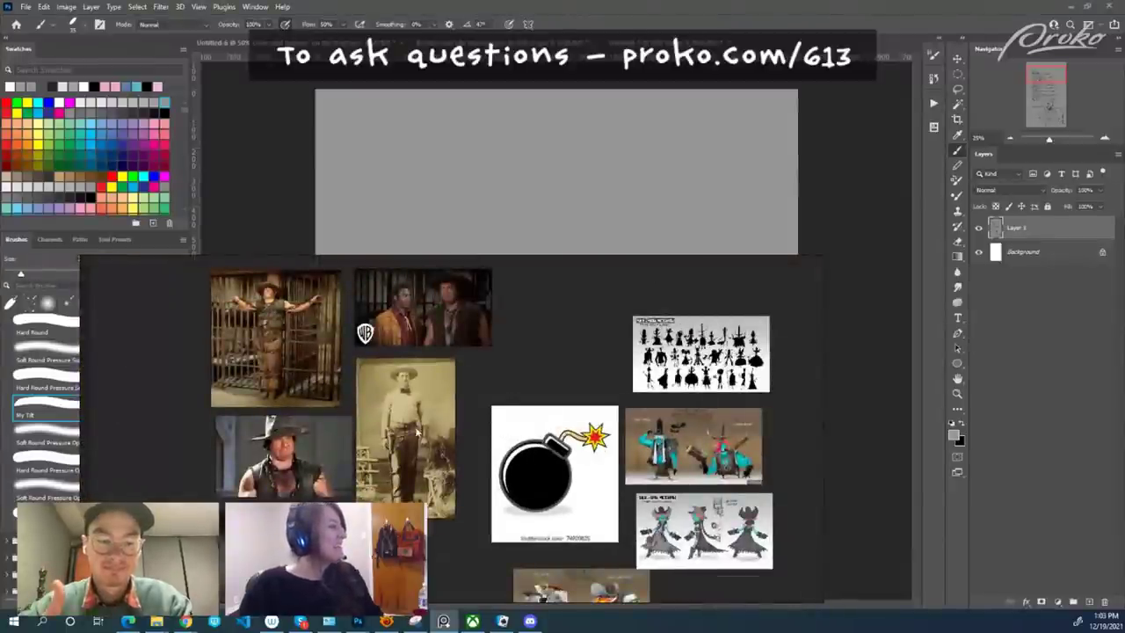
Examine the western film stills and cowboy photos on the reference board, including a close view of the hatted man's face.
scroll(275, 305, "down", 1)
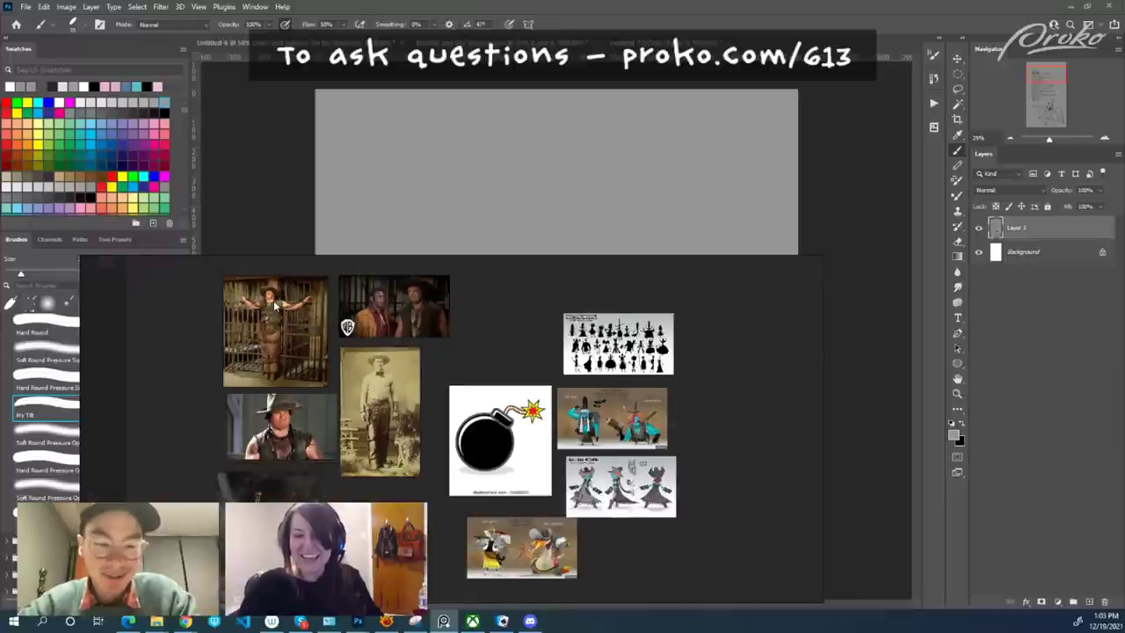
scroll(275, 305, "up", 3)
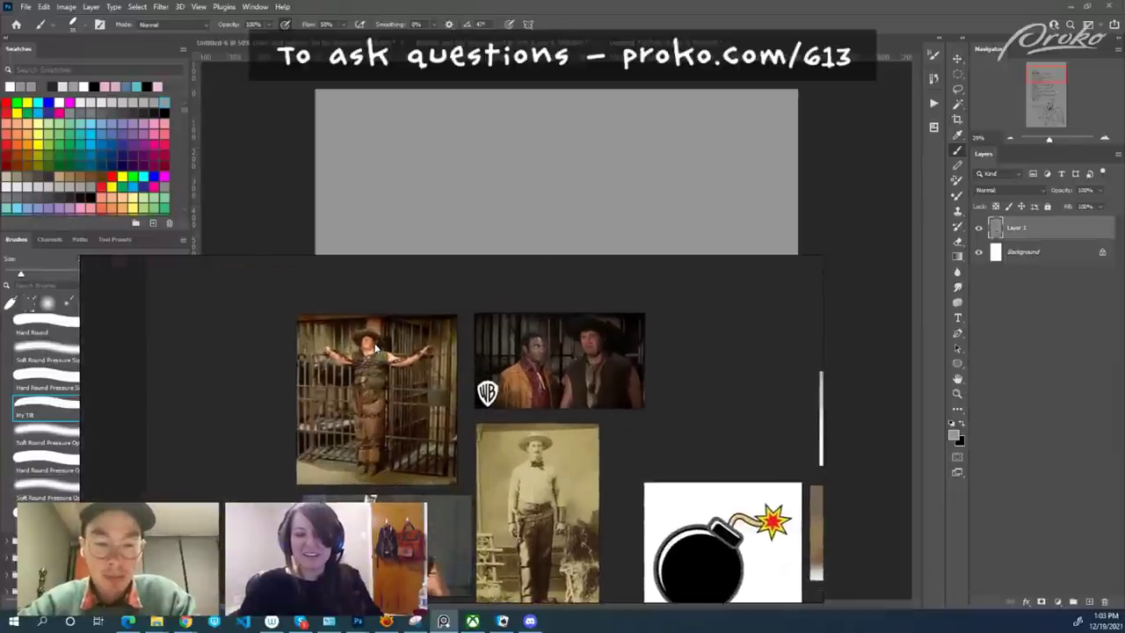
scroll(392, 346, "up", 1)
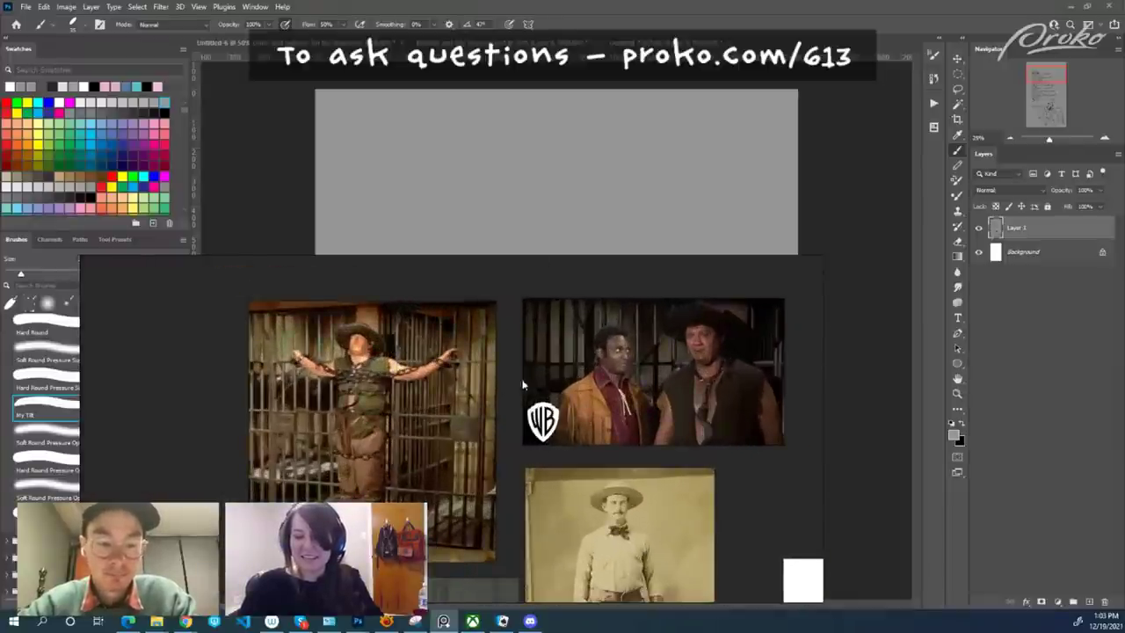
scroll(695, 350, "down", 1)
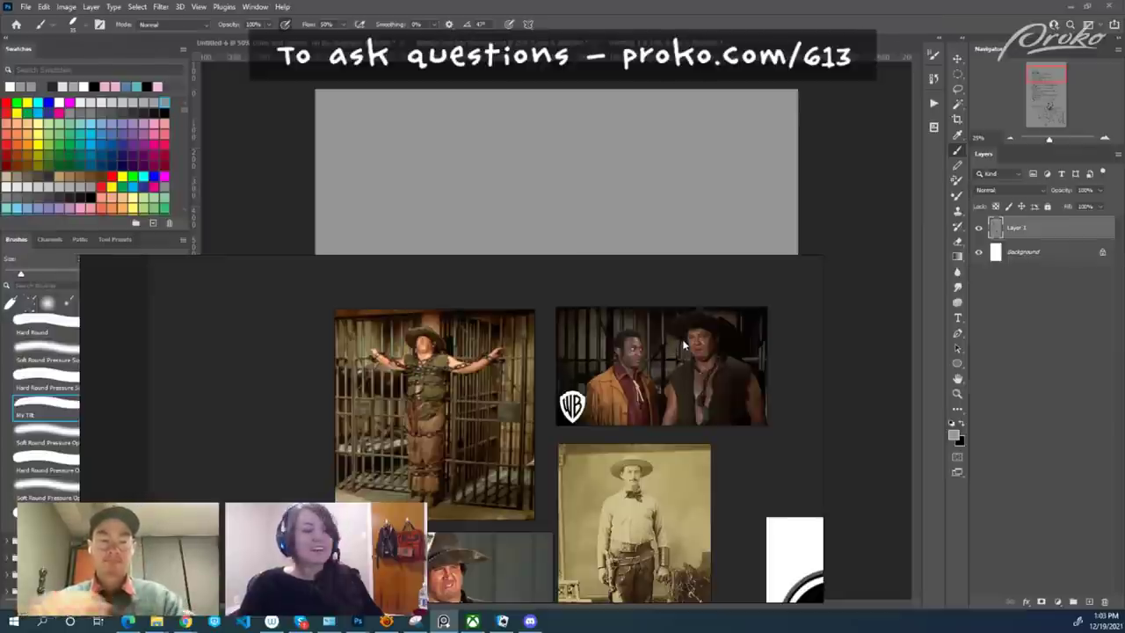
scroll(679, 350, "down", 2)
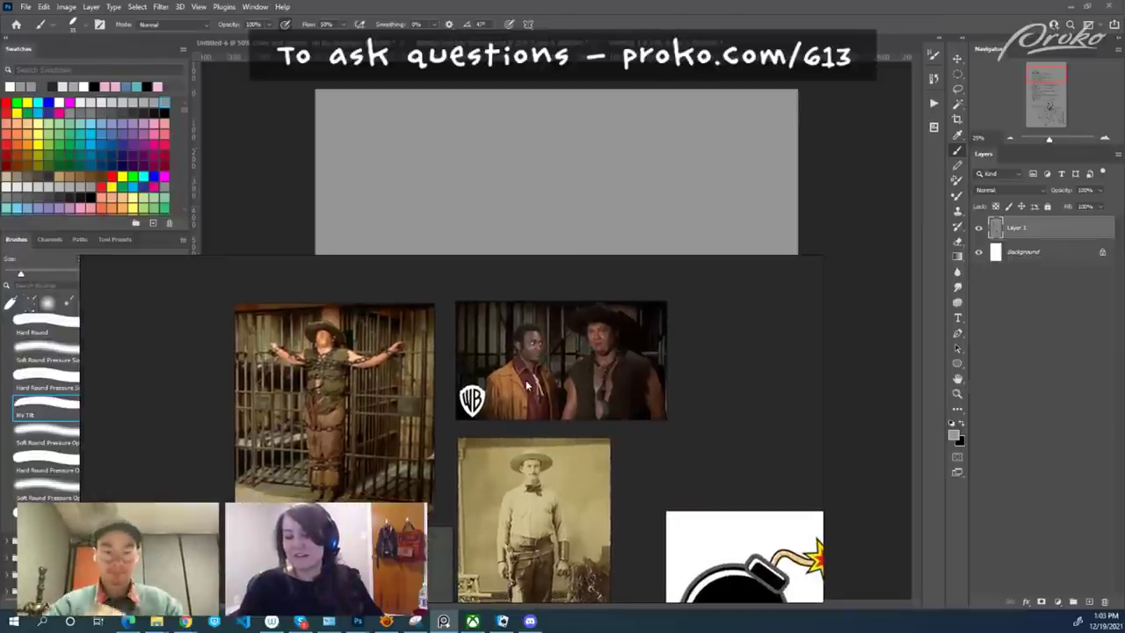
left_click_drag(506, 413, 551, 326)
scroll(415, 425, "up", 5)
left_click_drag(475, 442, 510, 372)
scroll(510, 371, "up", 3)
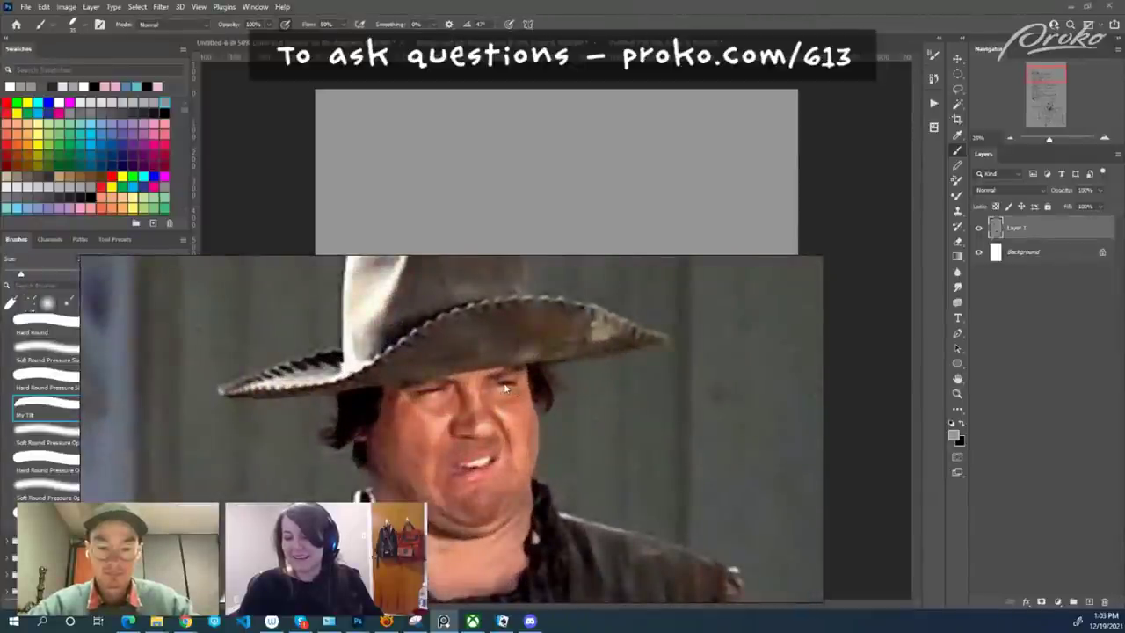
scroll(506, 386, "down", 6)
scroll(548, 463, "down", 5)
left_click_drag(677, 378, 441, 378)
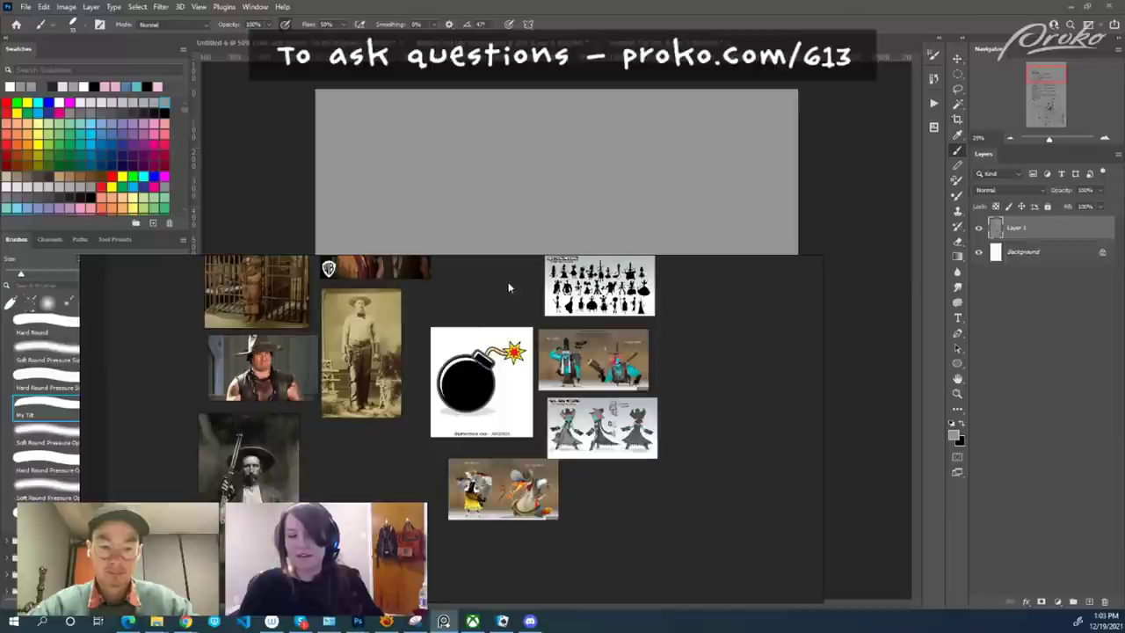
Extend the reference board upward to review The Outlaws artwork, and clear the board off the canvas.
left_click_drag(506, 255, 436, 203)
scroll(621, 364, "up", 8)
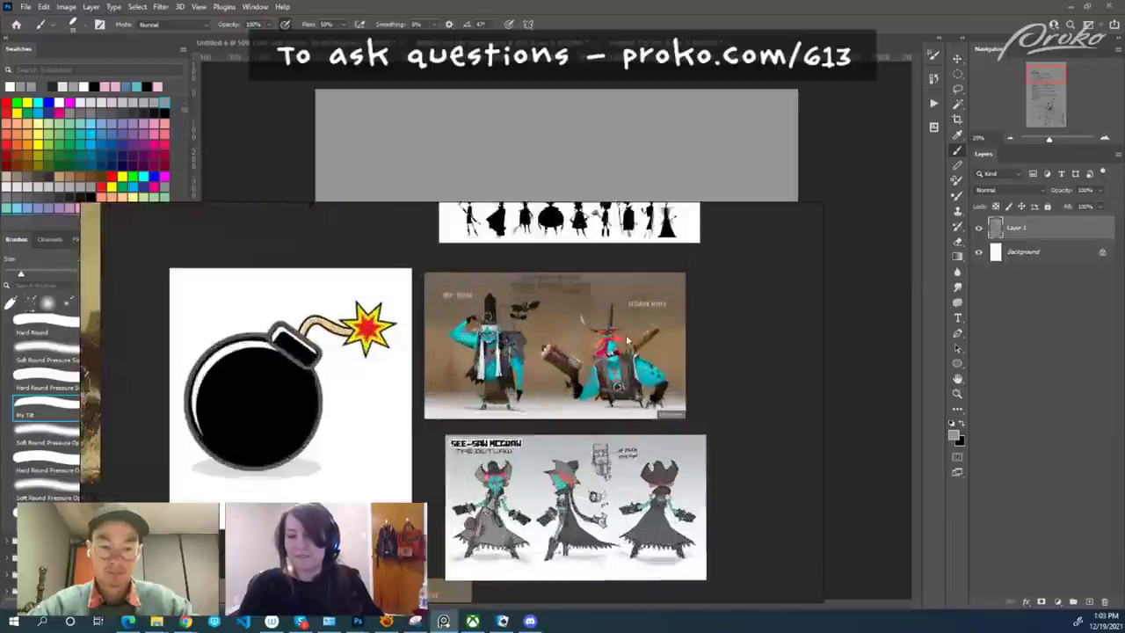
left_click_drag(528, 297, 530, 303)
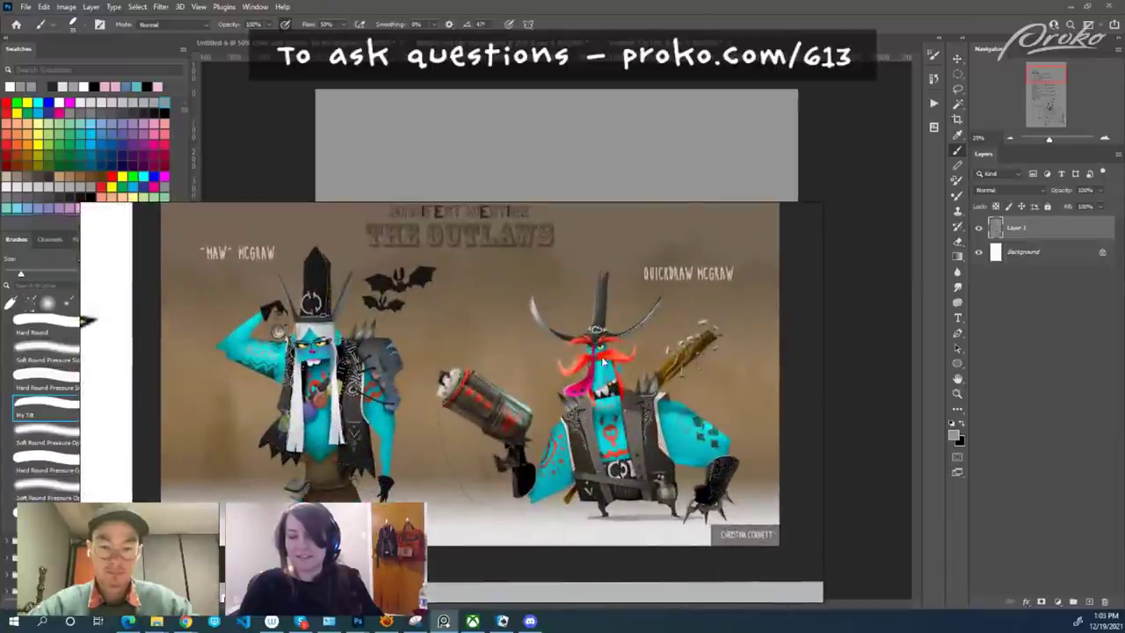
left_click_drag(80, 430, 1, 431)
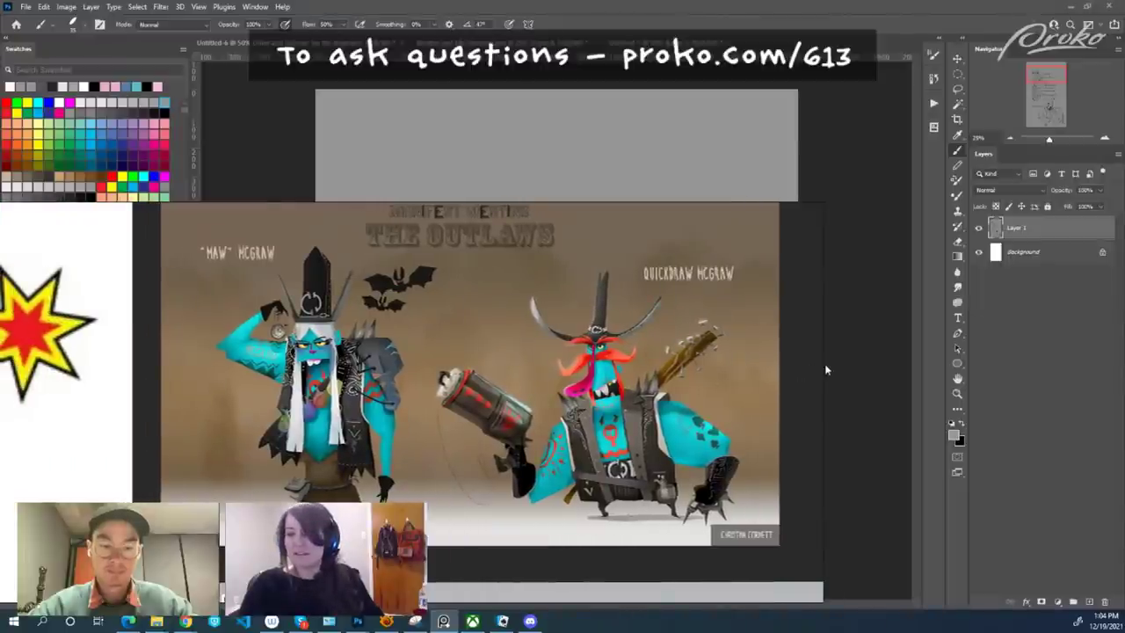
left_click_drag(823, 364, 1, 365)
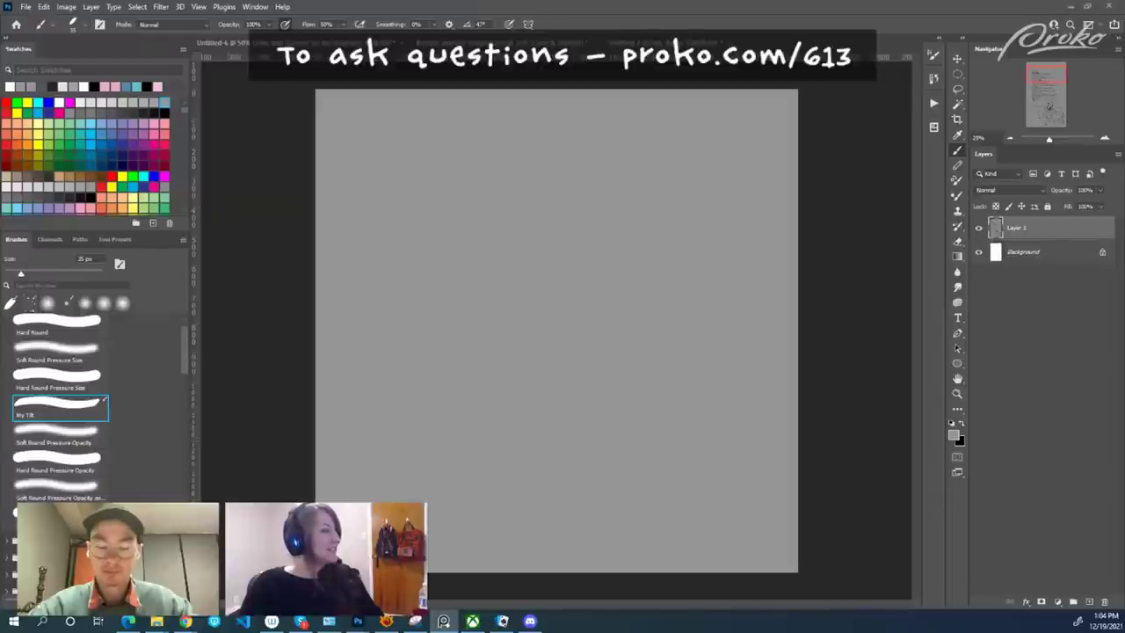
Add a new empty layer above Layer 1 and switch to the Untitled-7 canvas.
left_click(1013, 269)
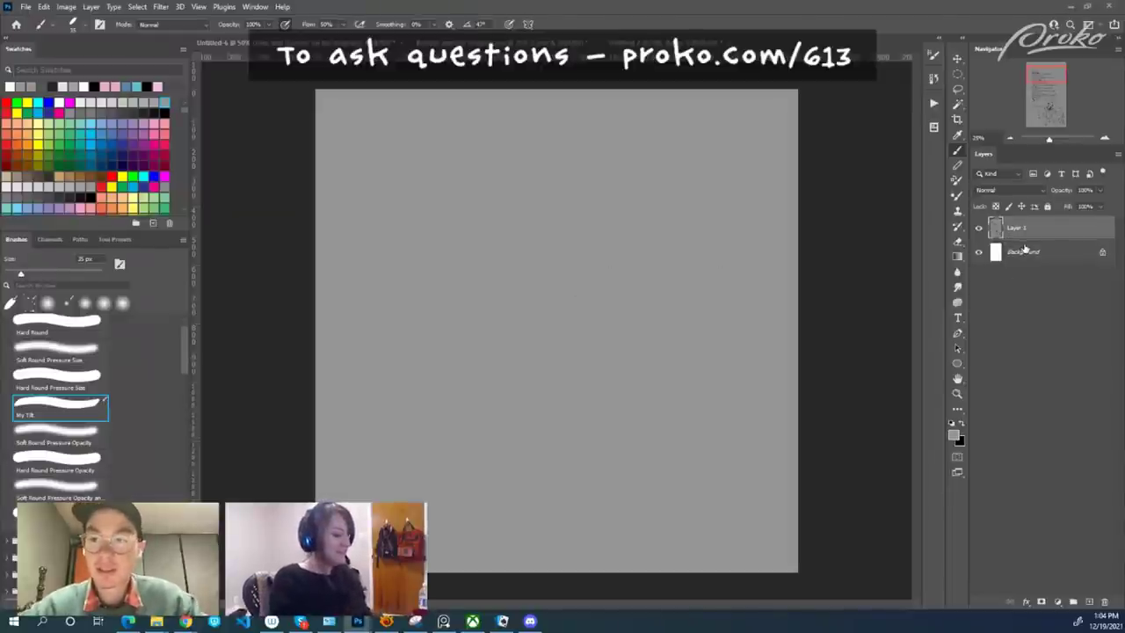
key("ctrl+shift+alt+n")
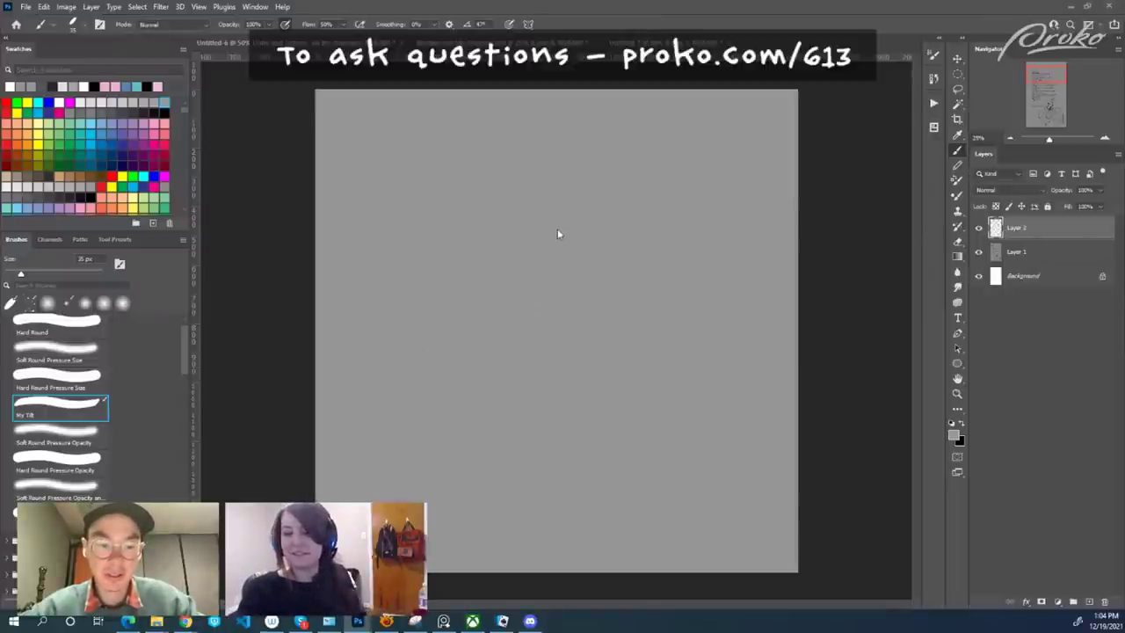
key("ctrl+Tab")
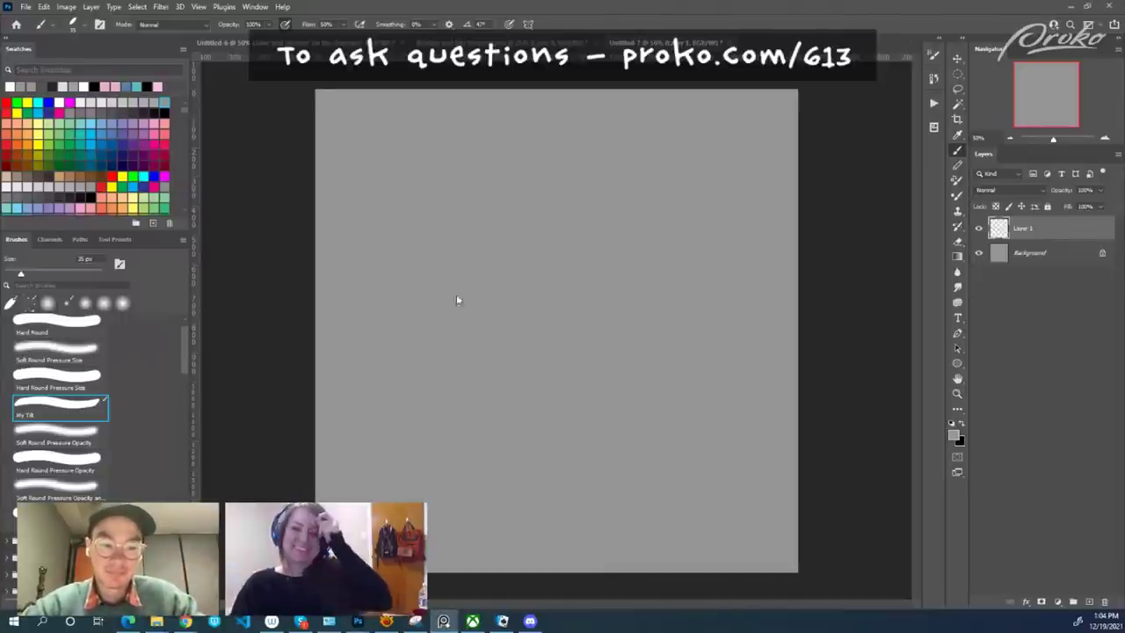
Sketch a smiling cartoon head with ears, two teeth and a neck in black on Layer 1 with the My Tilt brush.
left_click(979, 229)
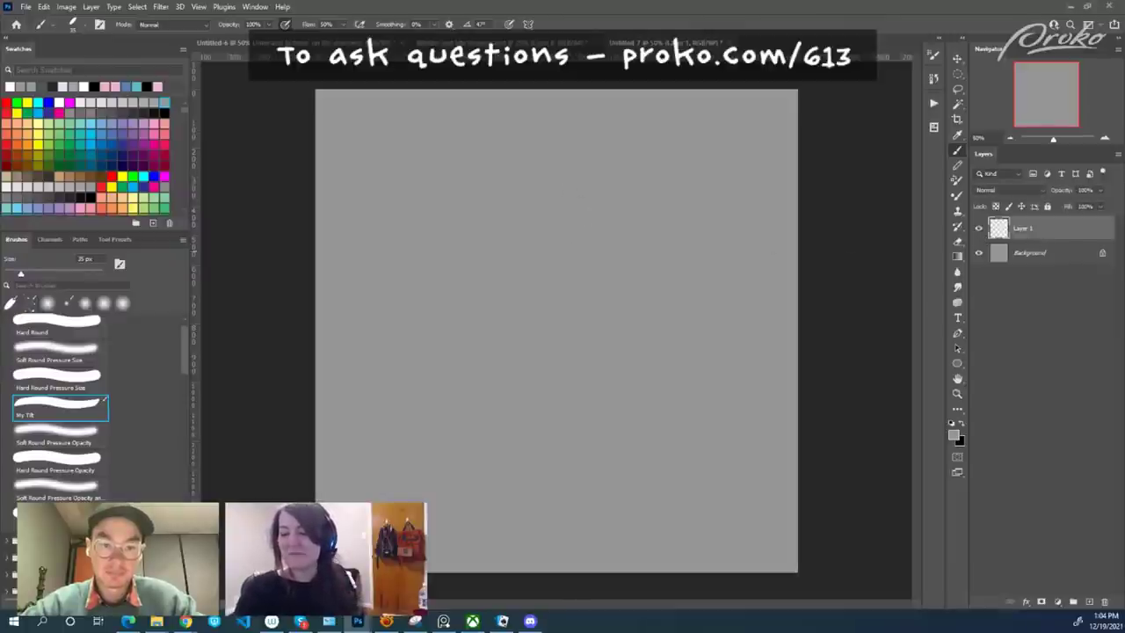
key("x")
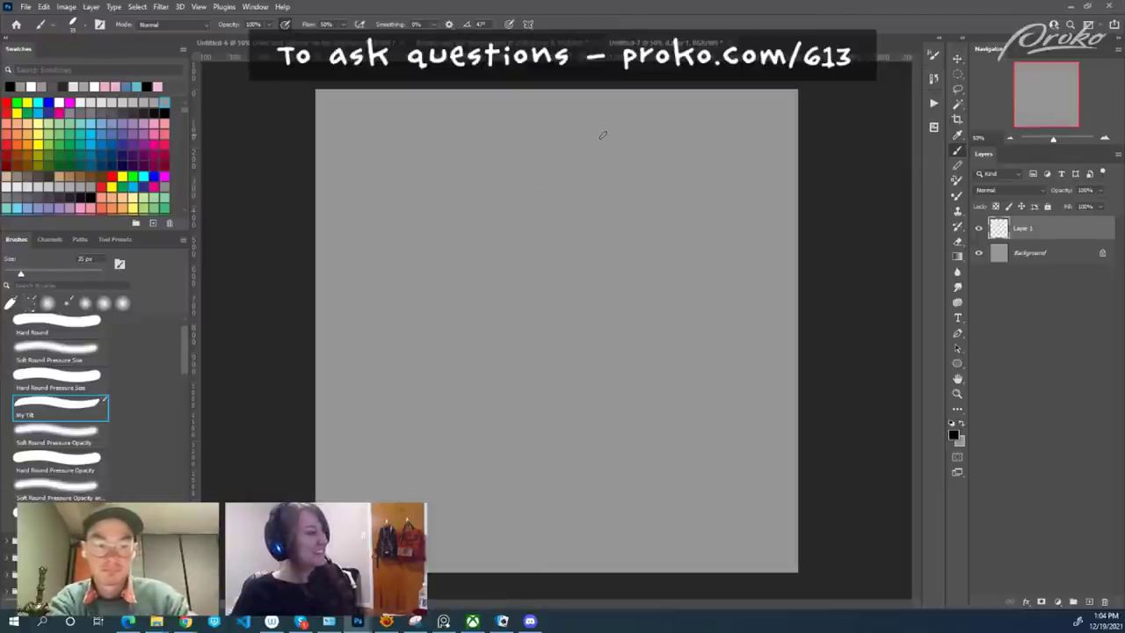
left_click(959, 81)
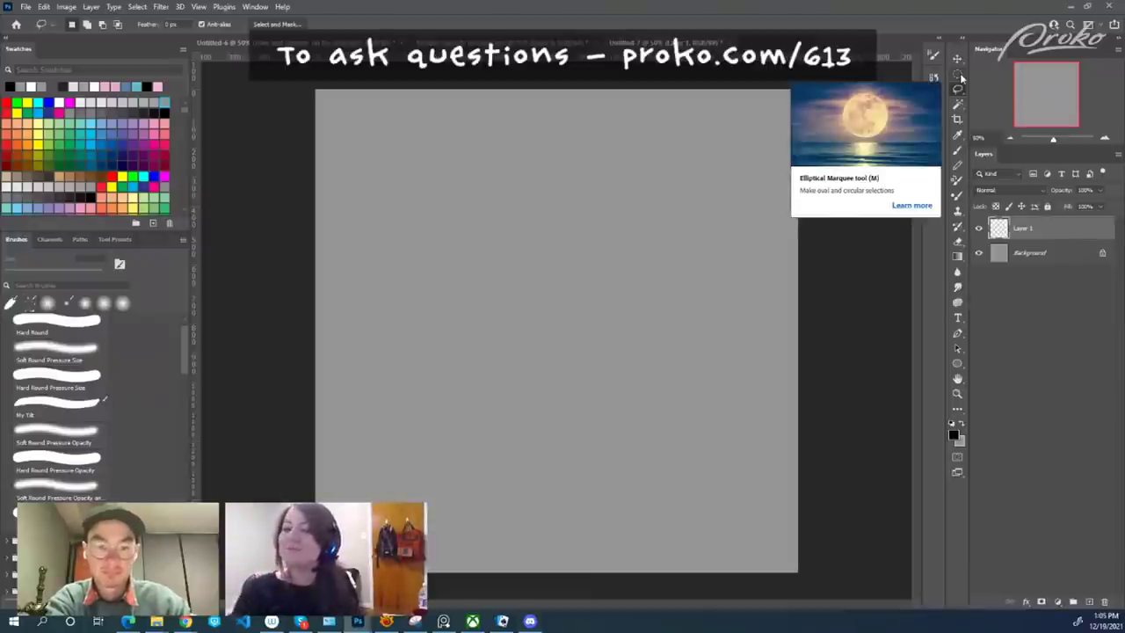
key("b")
mouse_move(627, 177)
left_mouse_down()
mouse_move(594, 187)
mouse_move(588, 256)
left_mouse_up()
left_click_drag(625, 175, 723, 226)
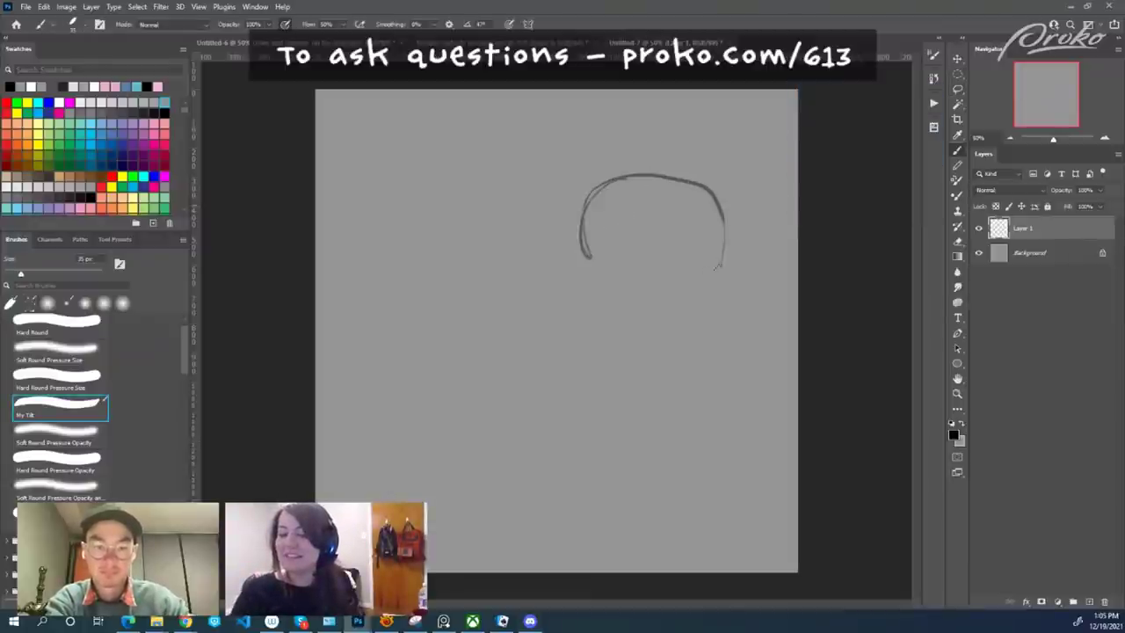
left_click_drag(621, 231, 669, 229)
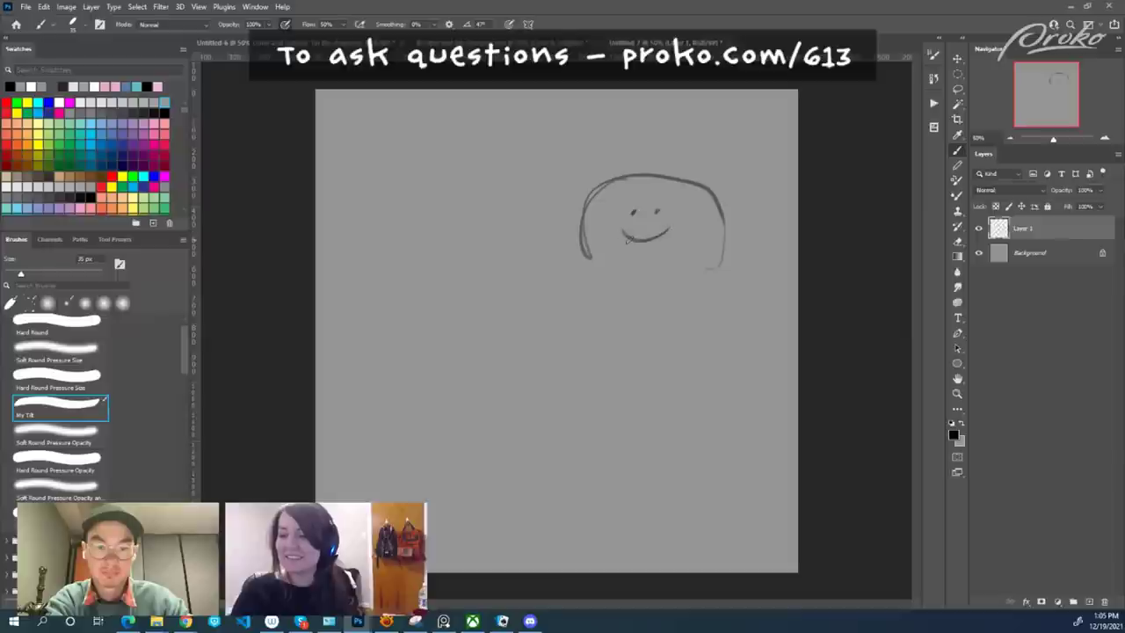
left_click_drag(625, 274, 578, 250)
mouse_move(728, 231)
left_mouse_down()
mouse_move(718, 261)
mouse_move(666, 280)
left_mouse_up()
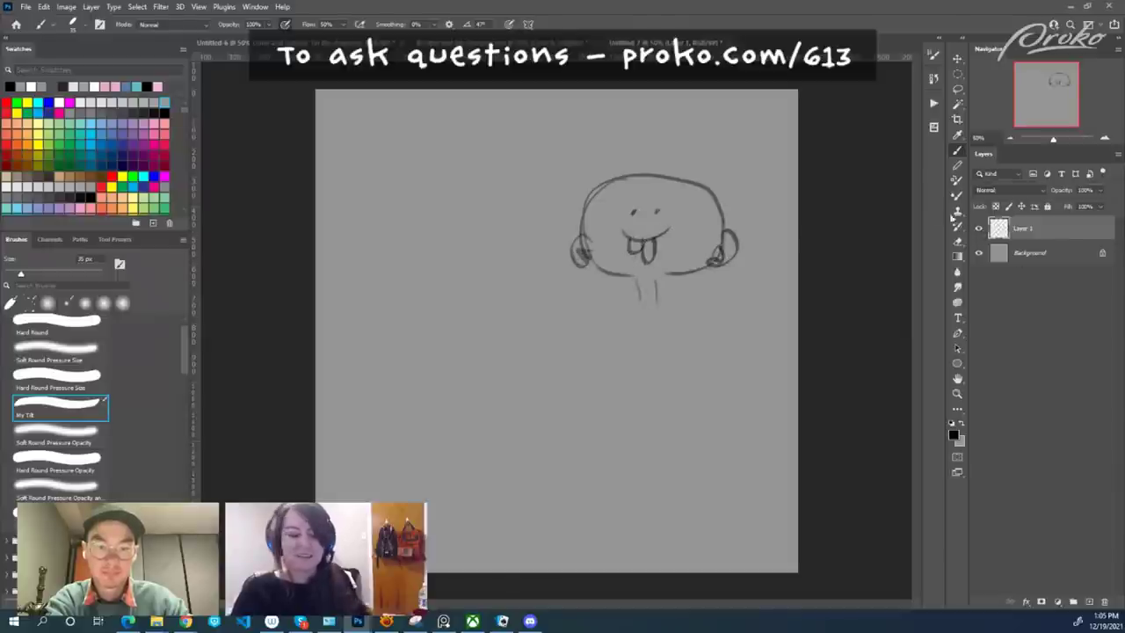
Delete the smiling-head layer, add a new empty one, and sketch a round bomb head with a lit fuse and a tapered torso.
key("Delete")
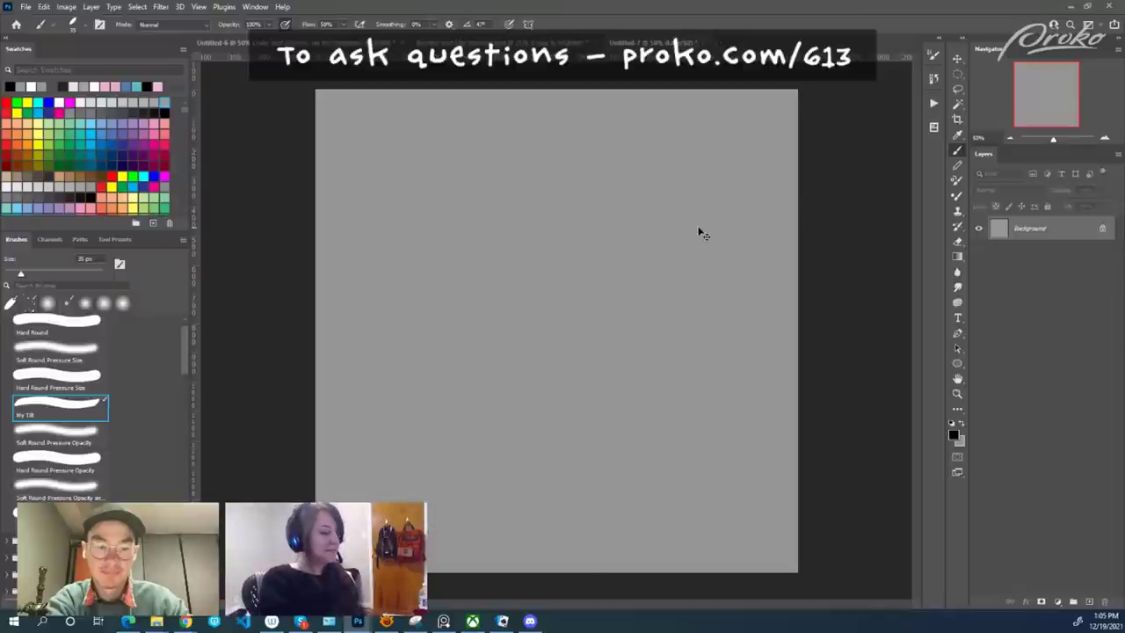
key("ctrl+shift+alt+n")
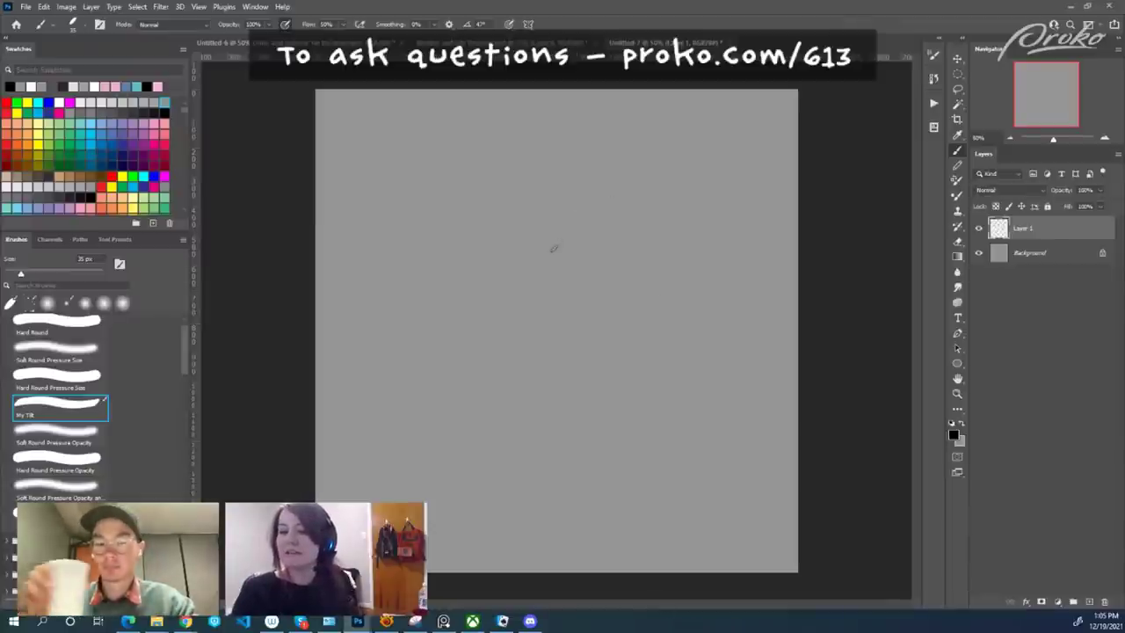
mouse_move(568, 215)
left_mouse_down()
mouse_move(588, 174)
mouse_move(617, 201)
left_mouse_up()
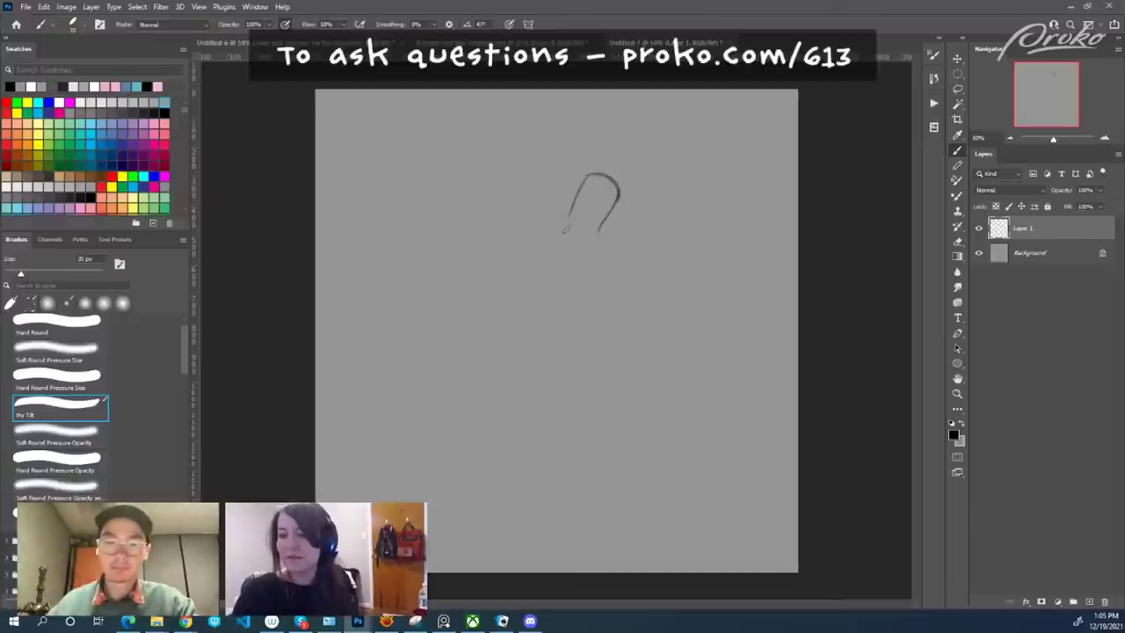
mouse_move(478, 283)
left_mouse_down()
mouse_move(571, 220)
mouse_move(626, 262)
left_mouse_up()
left_click_drag(540, 359, 481, 290)
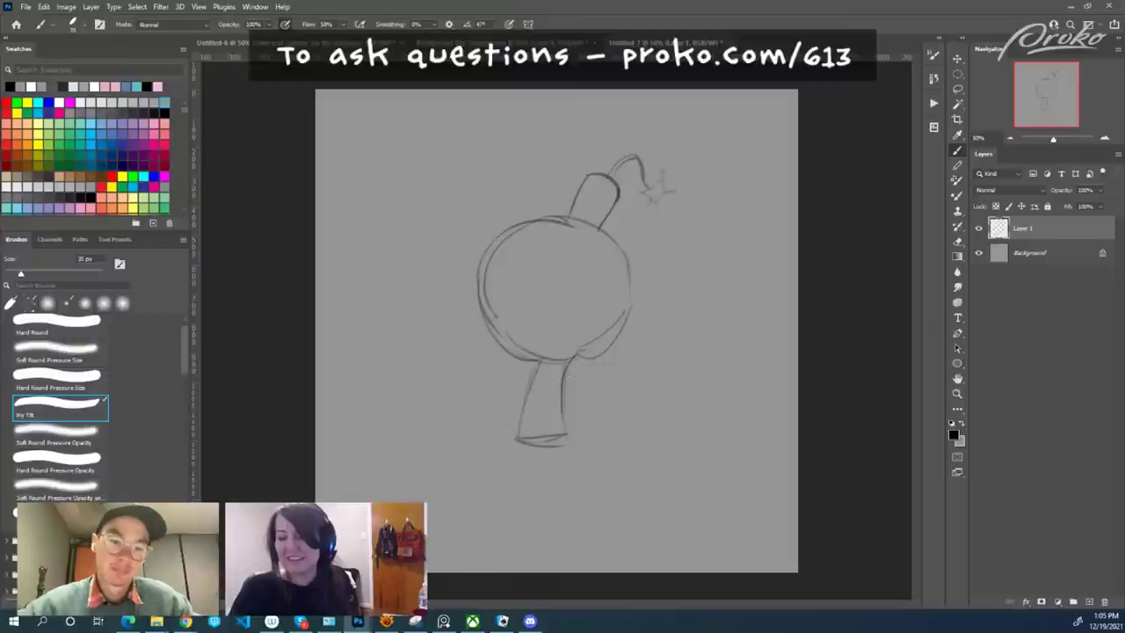
Sketch two bent running legs under the torso and a wide-brimmed cowboy hat across the round head.
mouse_move(522, 396)
left_mouse_down()
mouse_move(496, 465)
mouse_move(484, 463)
mouse_move(593, 473)
left_mouse_up()
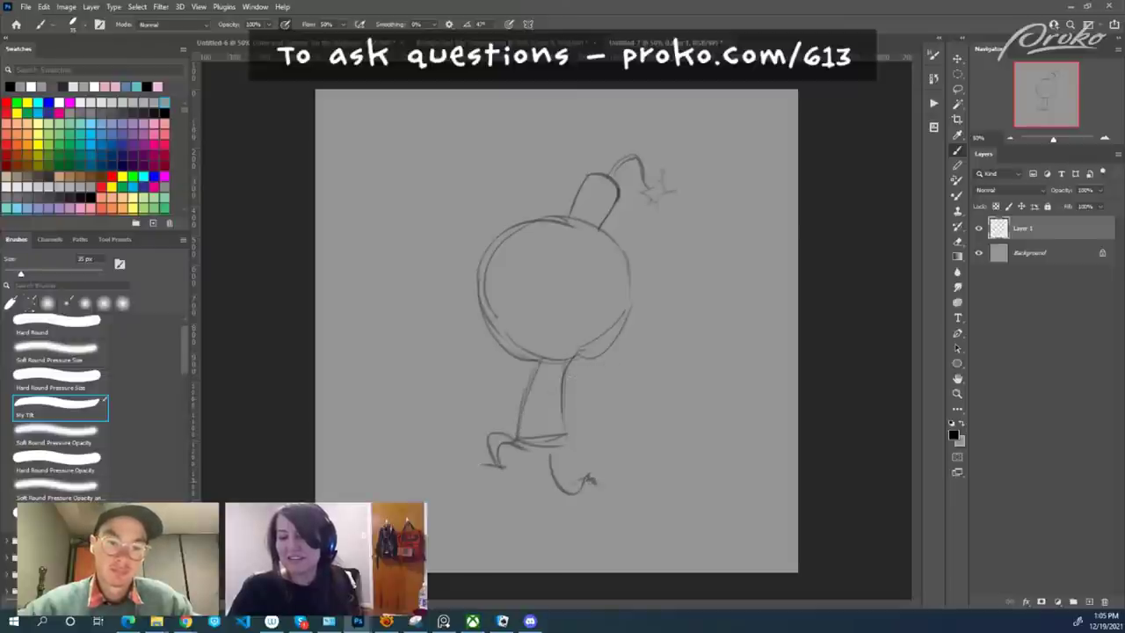
left_click_drag(559, 217, 591, 236)
key("ctrl+z")
mouse_move(513, 230)
left_mouse_down()
mouse_move(582, 212)
mouse_move(680, 260)
mouse_move(604, 279)
mouse_move(492, 253)
left_mouse_up()
left_click_drag(622, 260, 581, 347)
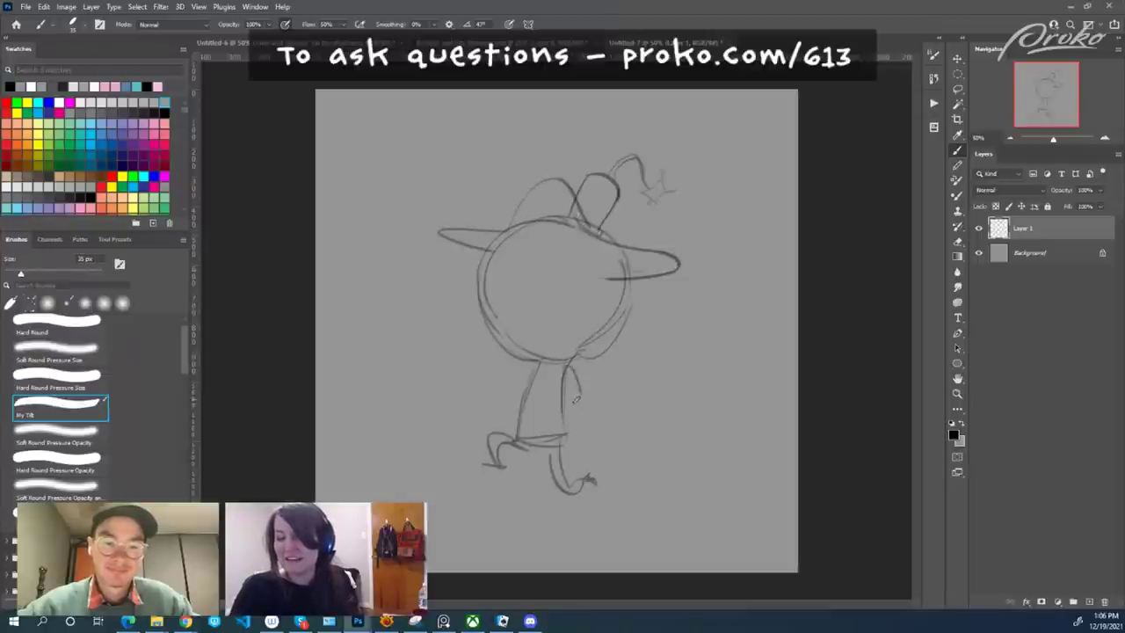
Add two thin arms to the torso and darken the lower edge of the round head.
left_click_drag(564, 373, 583, 416)
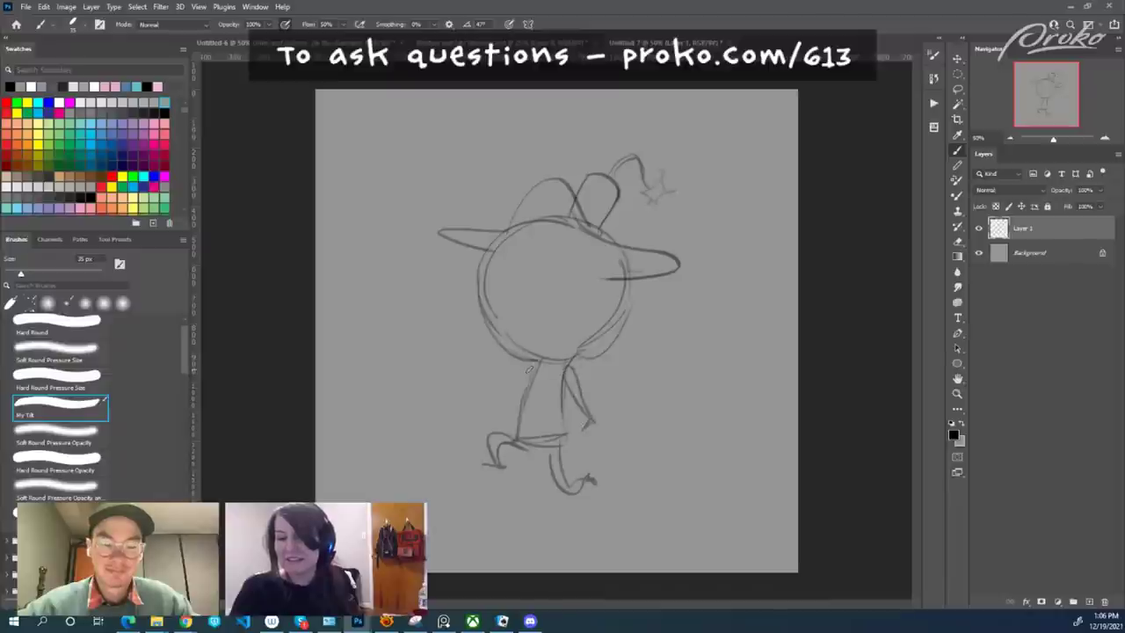
left_click_drag(524, 377, 479, 385)
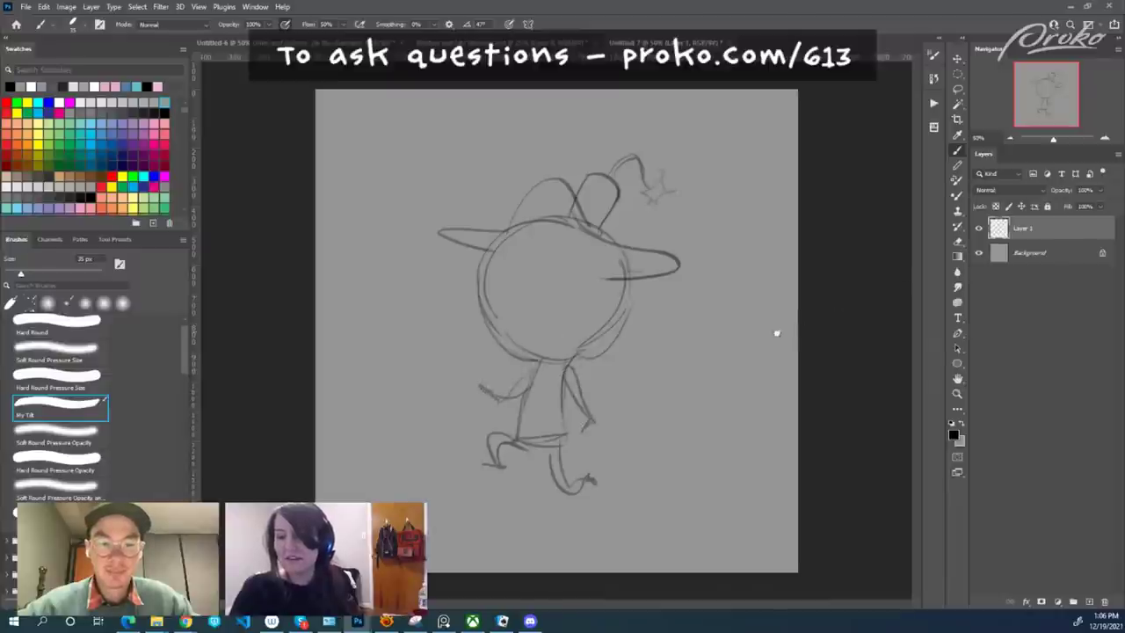
left_click_drag(526, 356, 608, 328)
left_click_drag(624, 272, 574, 360)
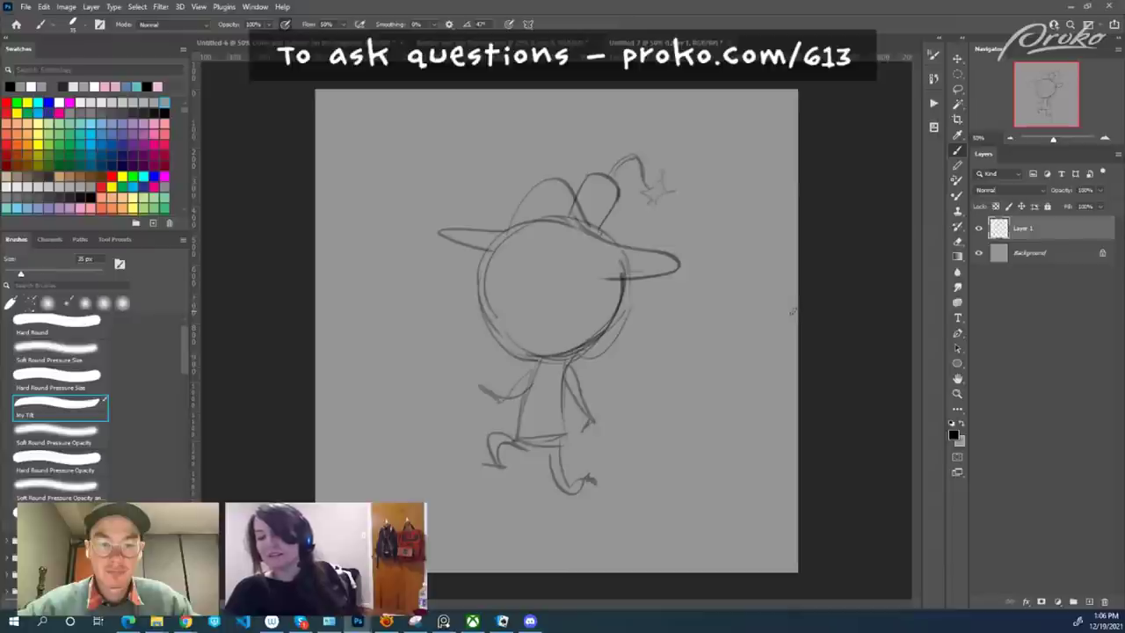
Scale the bomb-headed character sketch down to about 40% and place it in the canvas's upper-left corner.
left_click(978, 229)
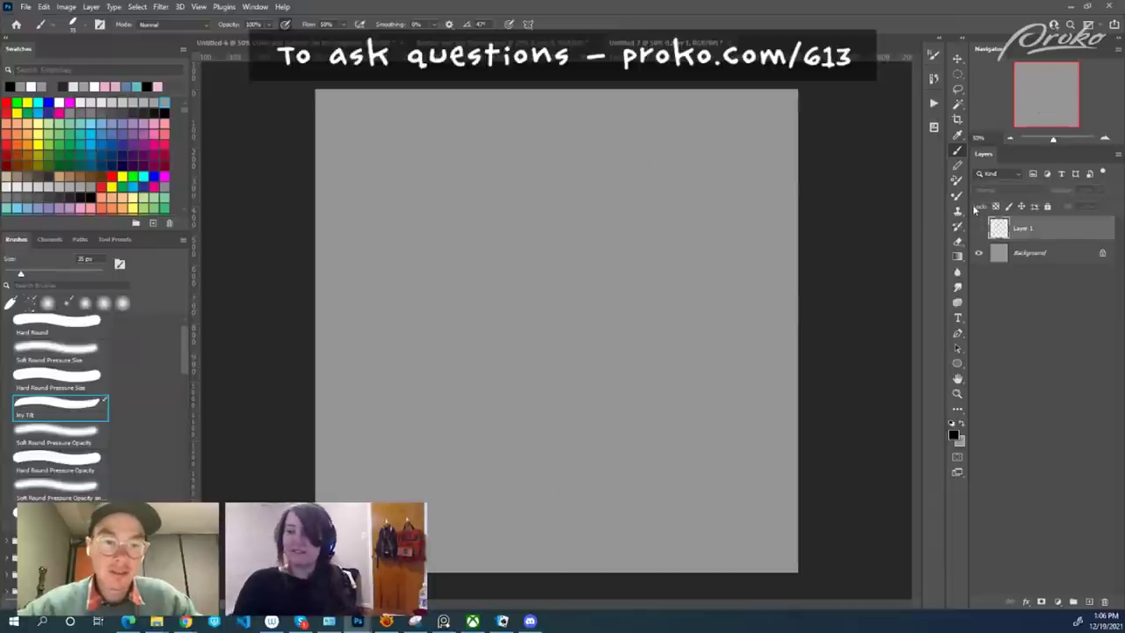
left_click(978, 229)
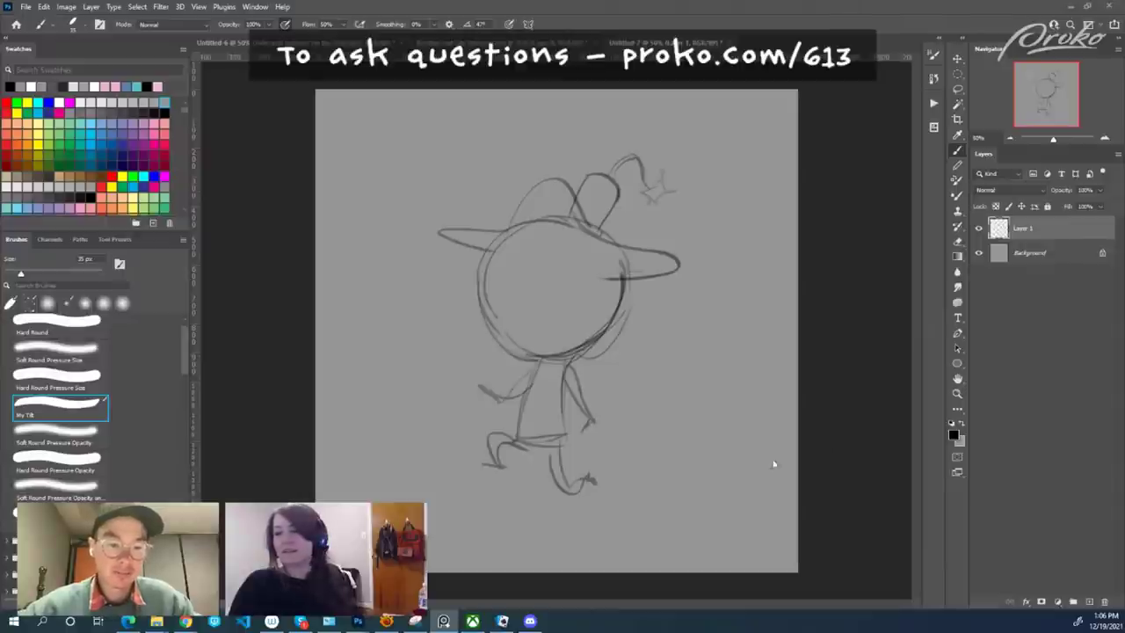
left_click(978, 229)
left_click(978, 229)
mouse_move(562, 326)
left_mouse_down()
mouse_move(549, 310)
mouse_move(466, 285)
left_mouse_up()
key("ctrl+t")
mouse_move(585, 114)
left_mouse_down()
mouse_move(437, 342)
mouse_move(399, 133)
mouse_move(430, 123)
left_mouse_up()
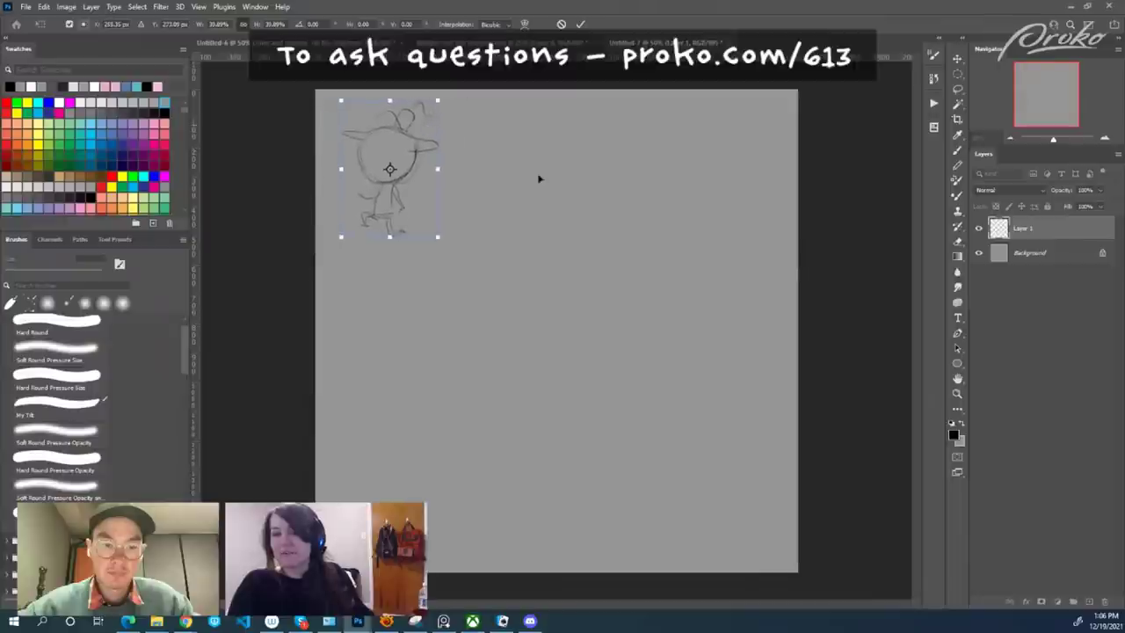
key("Return")
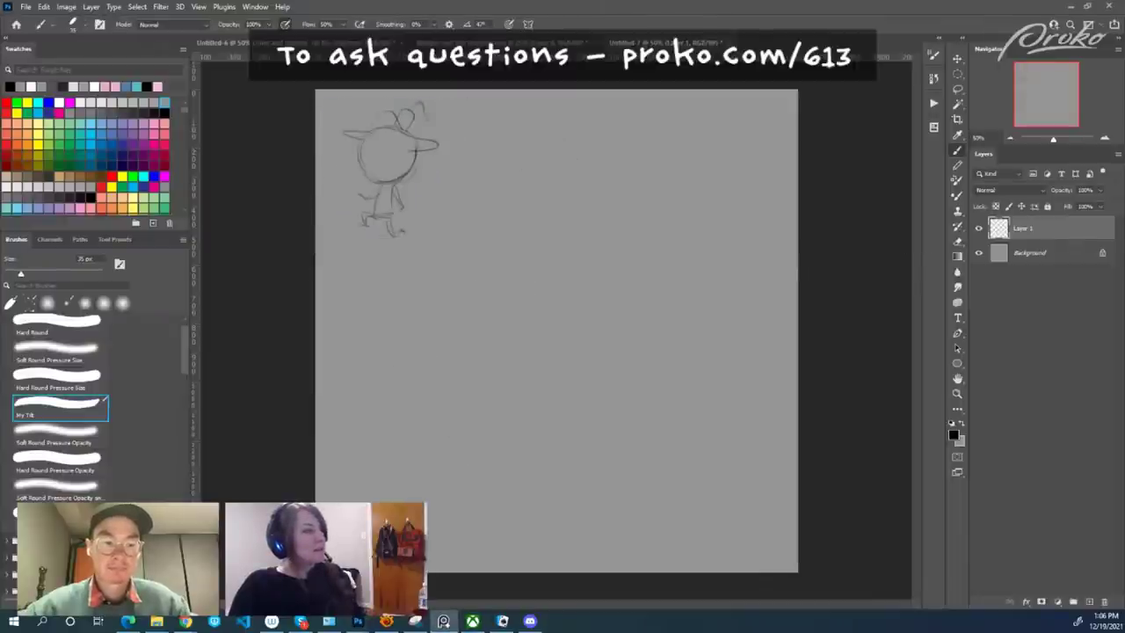
Paste The Outlaws artwork into the canvas and sketch a small round-headed figure between its two characters on another new layer.
key("ctrl+v")
left_click_drag(560, 347, 527, 350)
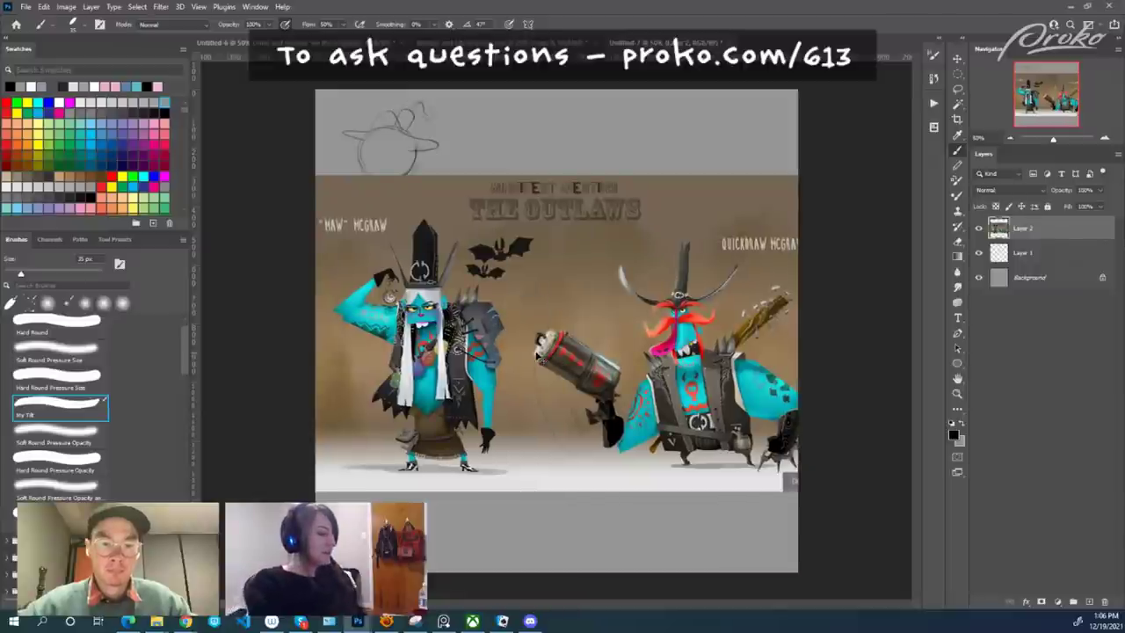
key("ctrl+shift+alt+n")
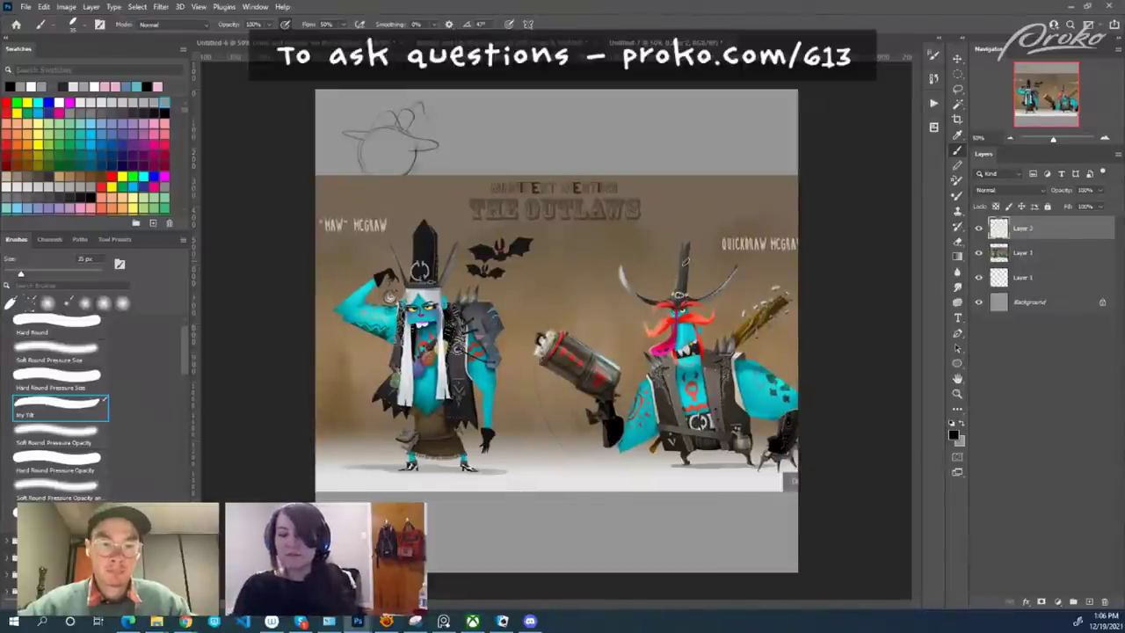
mouse_move(550, 355)
left_mouse_down()
mouse_move(502, 422)
mouse_move(567, 391)
left_mouse_up()
left_click_drag(536, 441, 527, 478)
left_click_drag(550, 442, 559, 485)
mouse_move(532, 411)
left_mouse_down()
mouse_move(526, 388)
mouse_move(535, 394)
left_mouse_up()
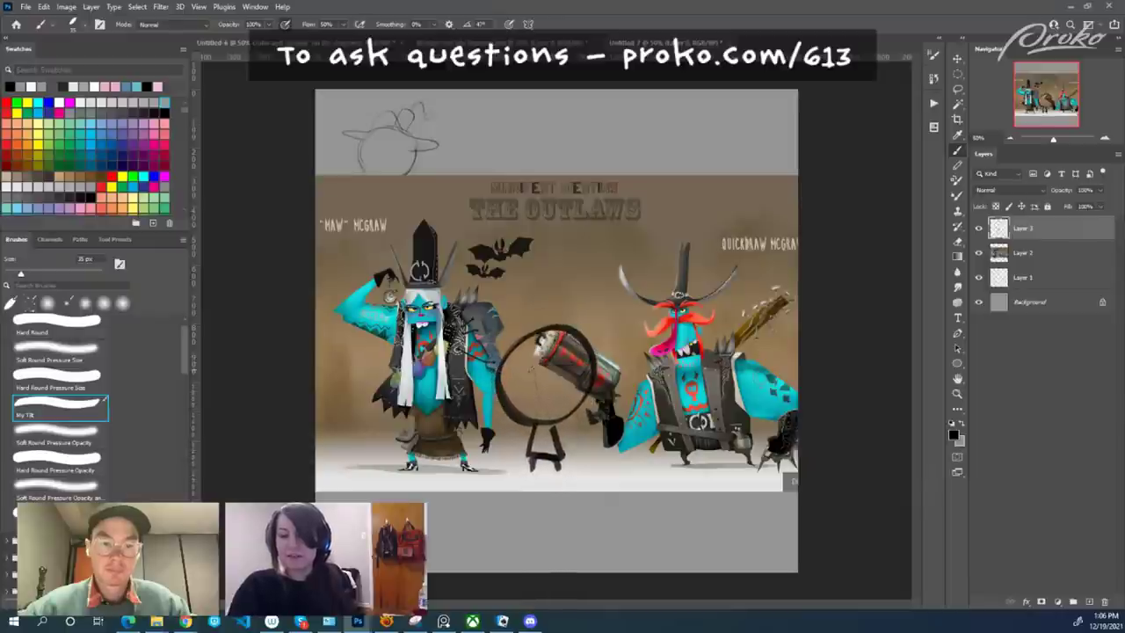
Hide The Outlaws artwork layer and the layer with the round-headed figure drawn over it.
left_click(979, 252)
left_click(979, 228)
left_click(979, 227)
left_click(978, 227)
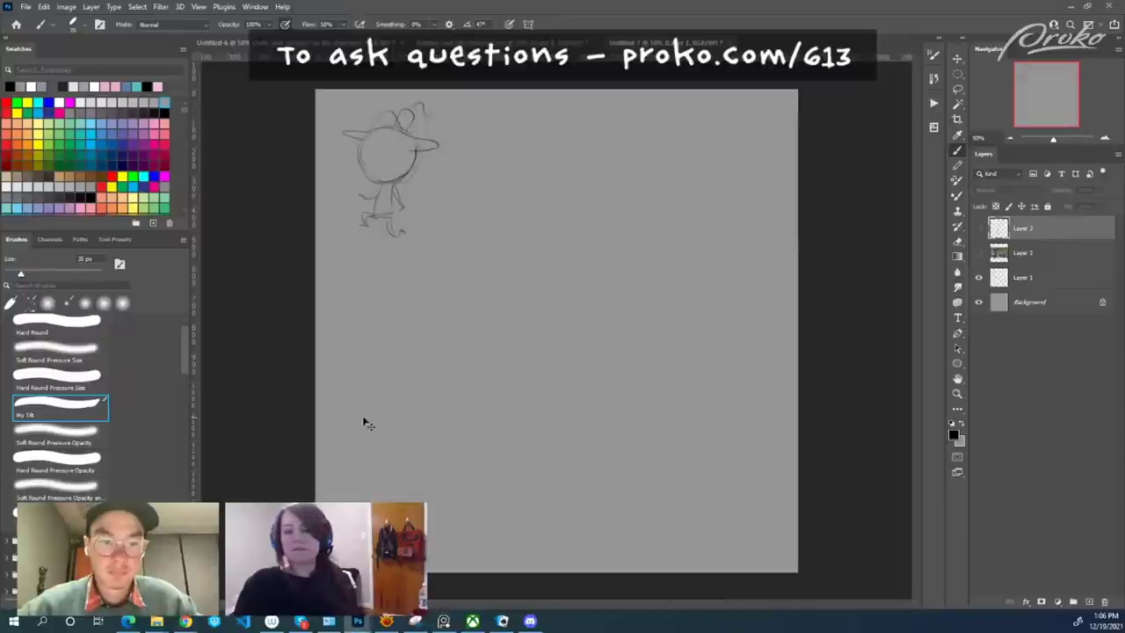
Paste the See-Saw McGraw silhouette sheet as a new layer and examine its three rows of outlaw figures.
key("ctrl+v")
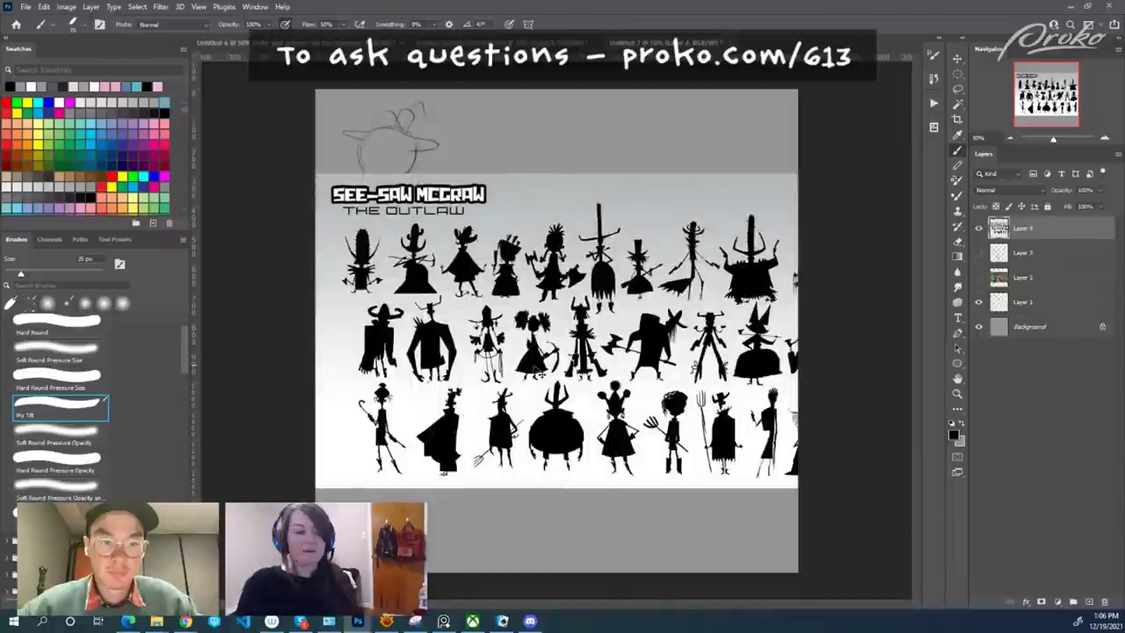
scroll(554, 337, "up", 1)
left_click_drag(553, 338, 503, 337)
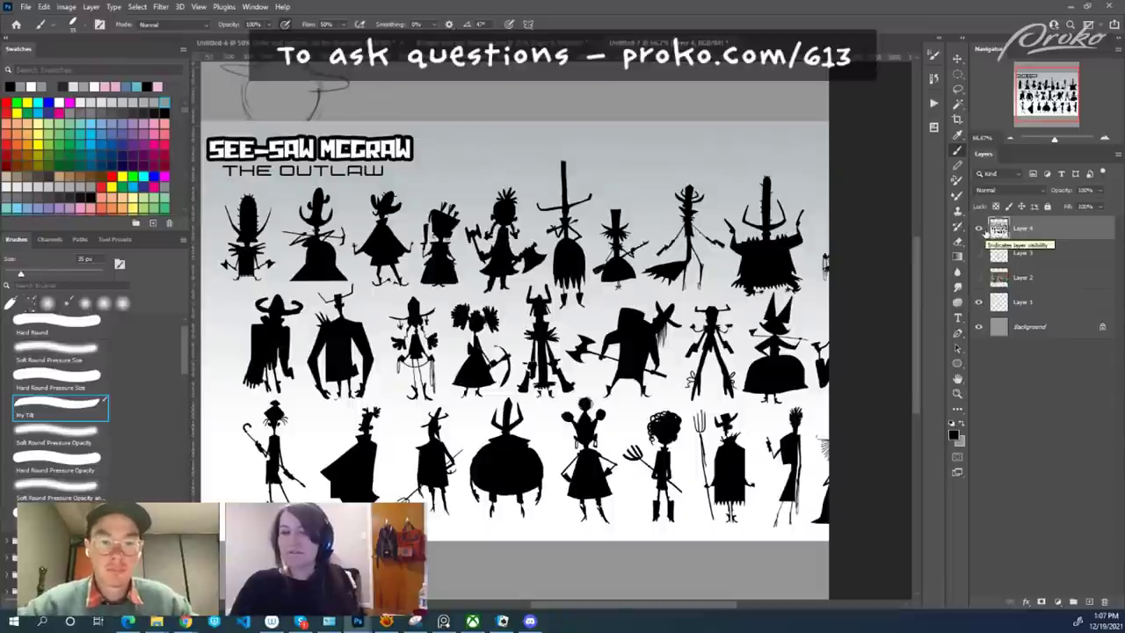
left_click_drag(507, 463, 584, 429)
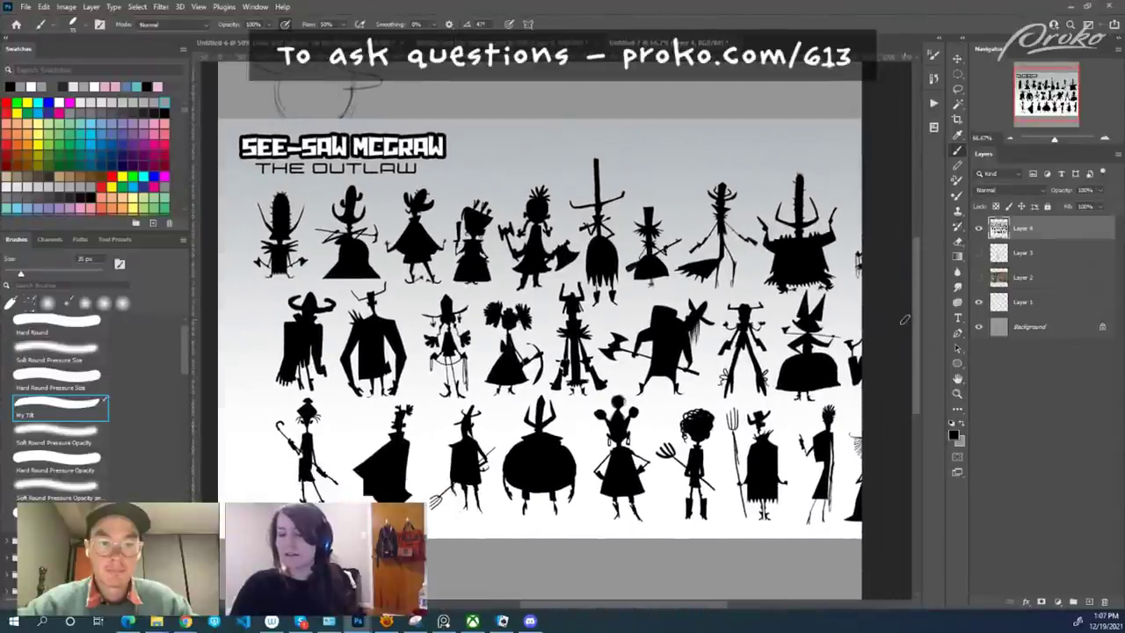
left_click_drag(715, 307, 682, 323)
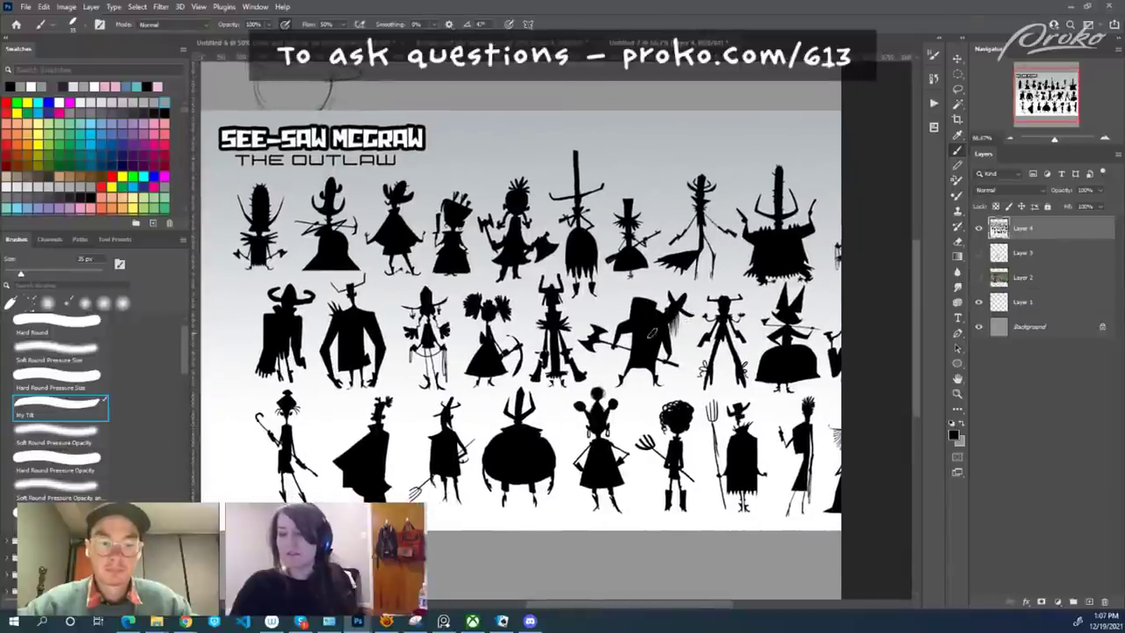
mouse_move(706, 325)
left_mouse_down()
mouse_move(792, 282)
mouse_move(722, 338)
left_mouse_up()
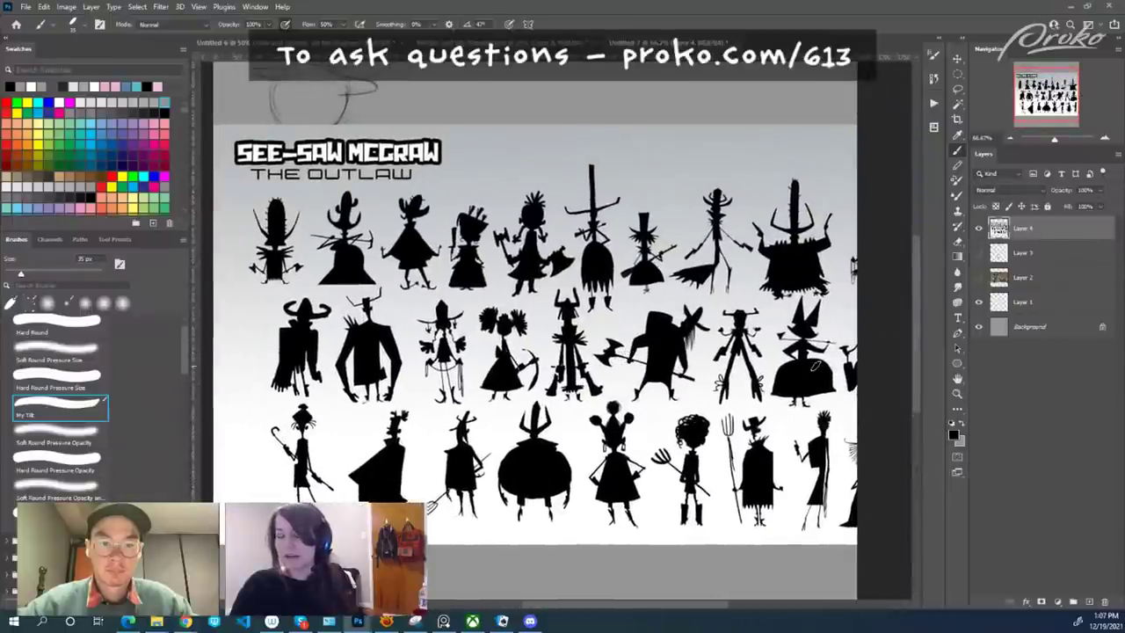
Hide the See-Saw McGraw silhouette sheet and add a new empty layer above Layer 3.
left_click(981, 229)
left_click(1001, 252)
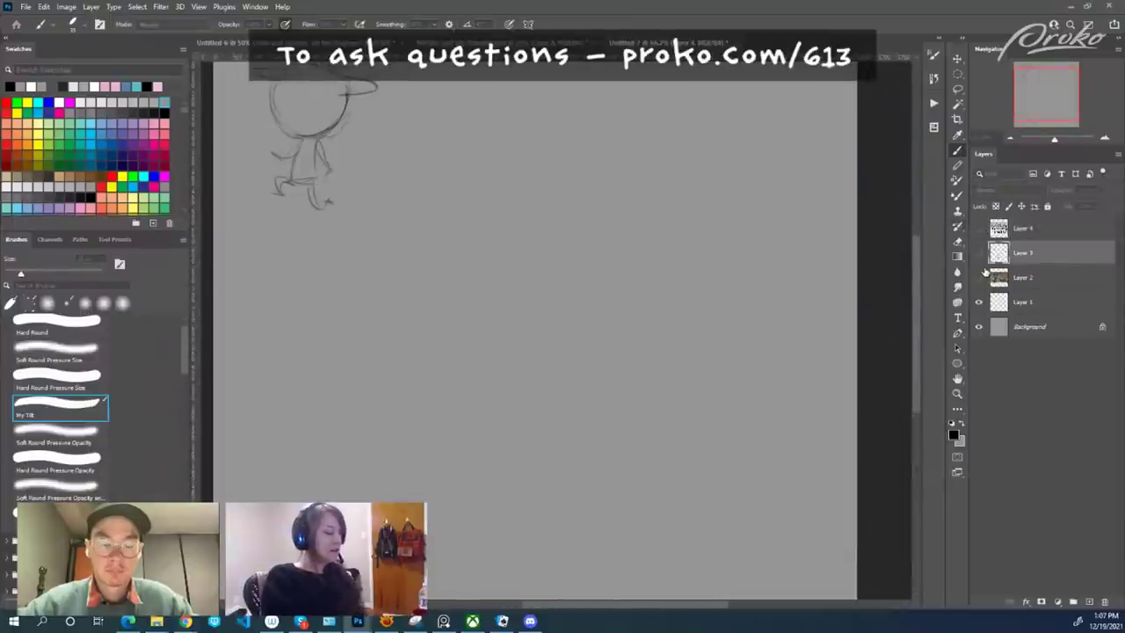
key("ctrl+shift+alt+n")
left_click_drag(552, 337, 525, 371)
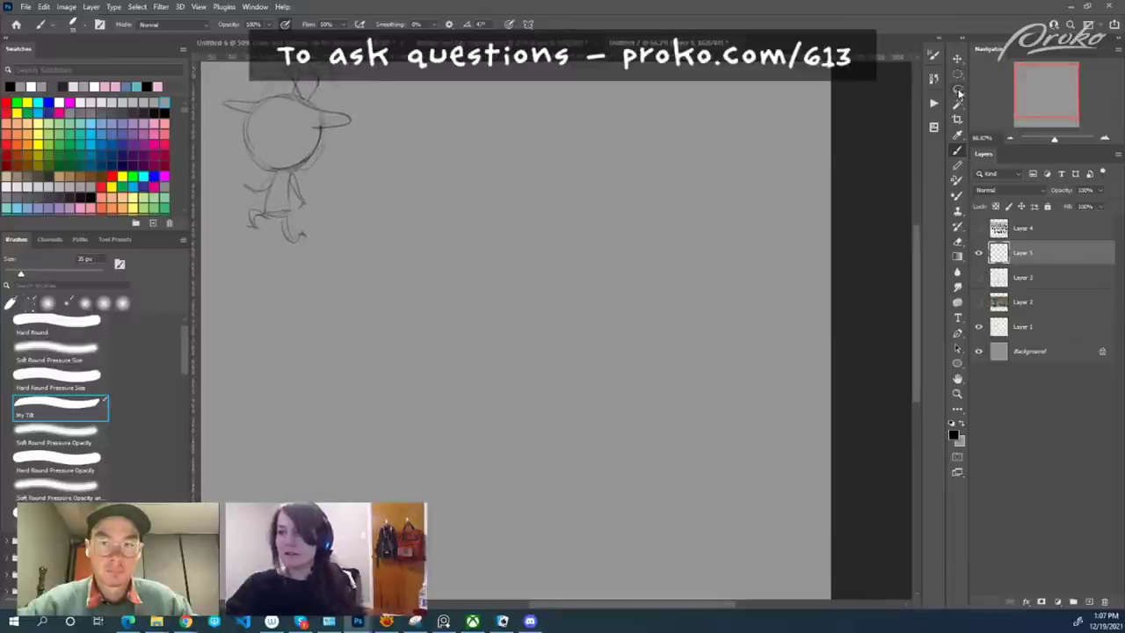
Outline a round head with a slanted stem, a narrow torso and two running legs as one combined Lasso selection.
left_click(958, 90)
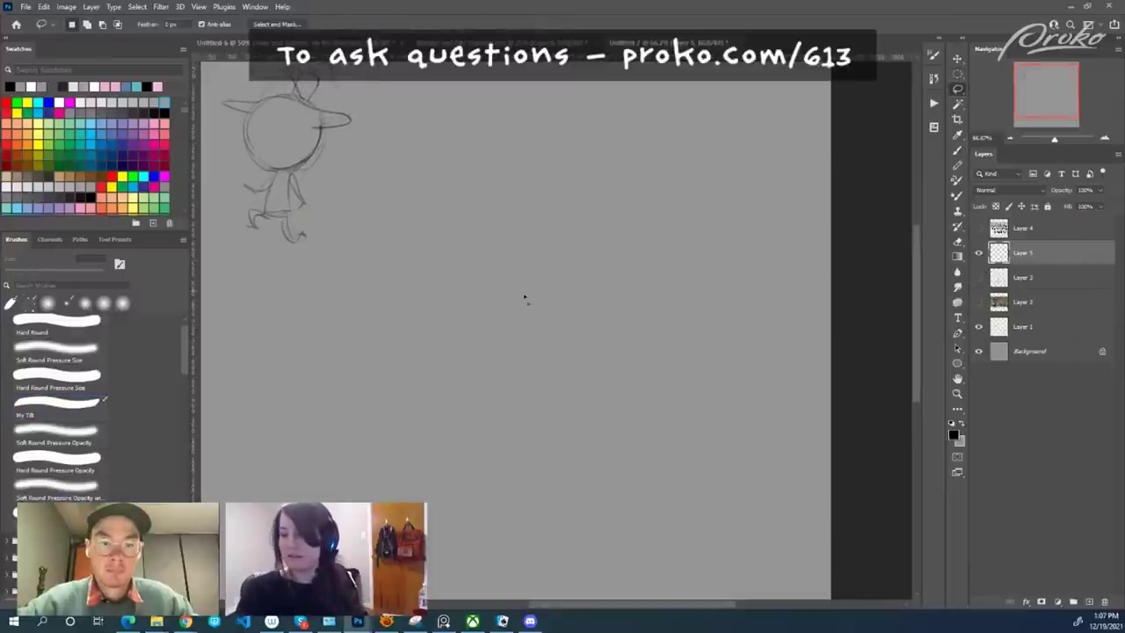
mouse_move(547, 202)
left_mouse_down()
mouse_move(441, 296)
mouse_move(584, 369)
mouse_move(610, 223)
mouse_move(600, 204)
mouse_move(657, 131)
mouse_move(665, 146)
mouse_move(616, 216)
mouse_move(617, 248)
left_mouse_up()
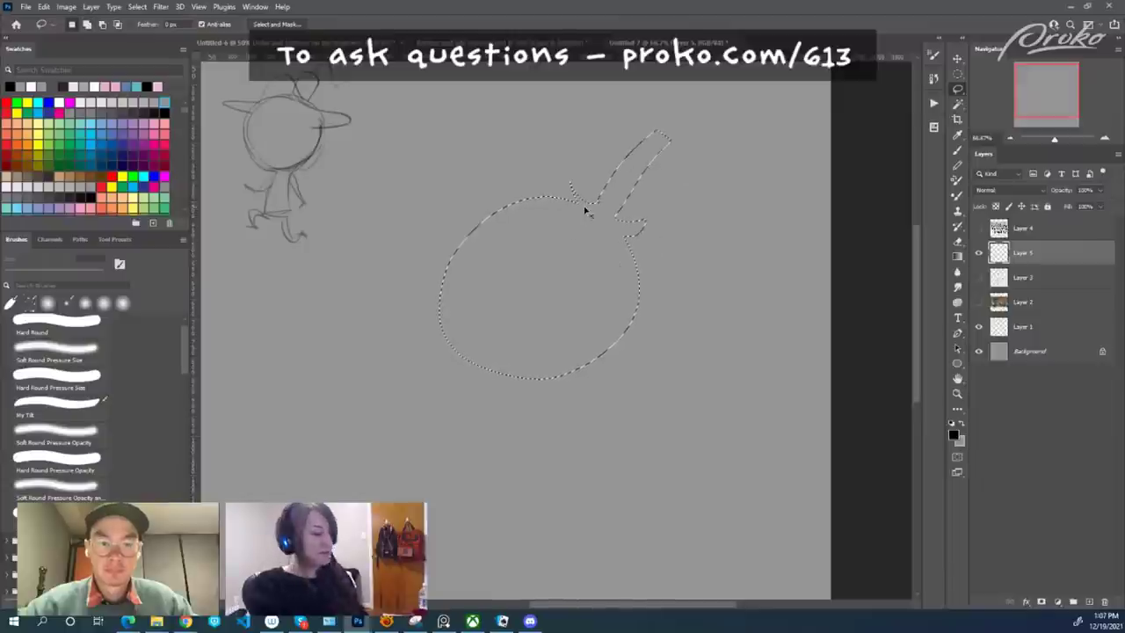
key("ctrl+minus")
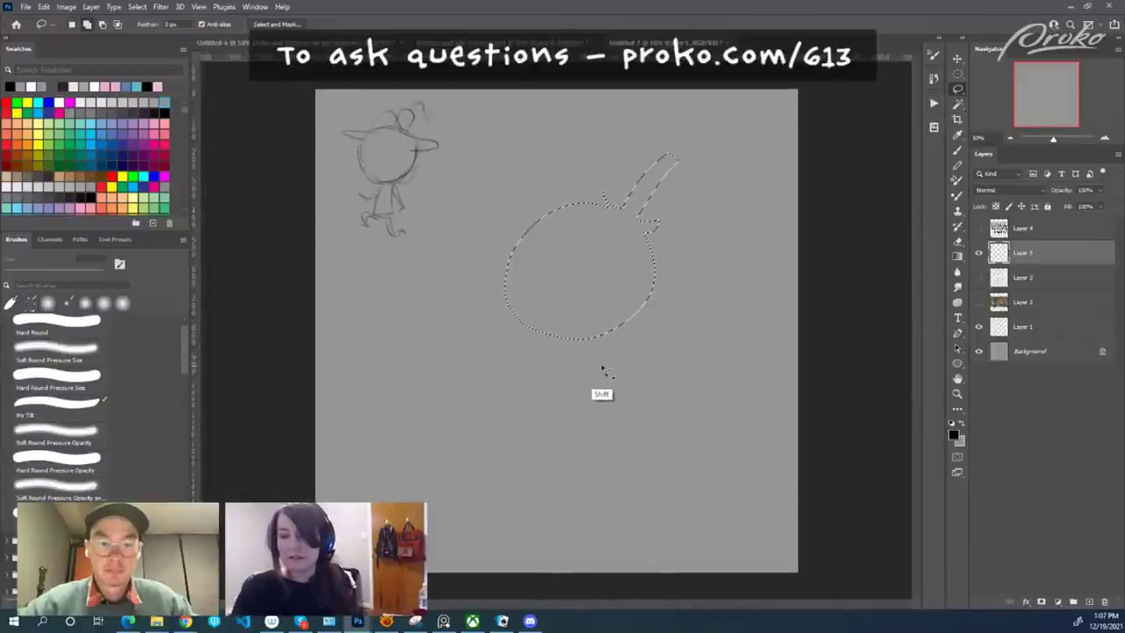
mouse_move(557, 337)
left_mouse_down()
mouse_move(521, 410)
mouse_move(575, 419)
mouse_move(572, 334)
left_mouse_up()
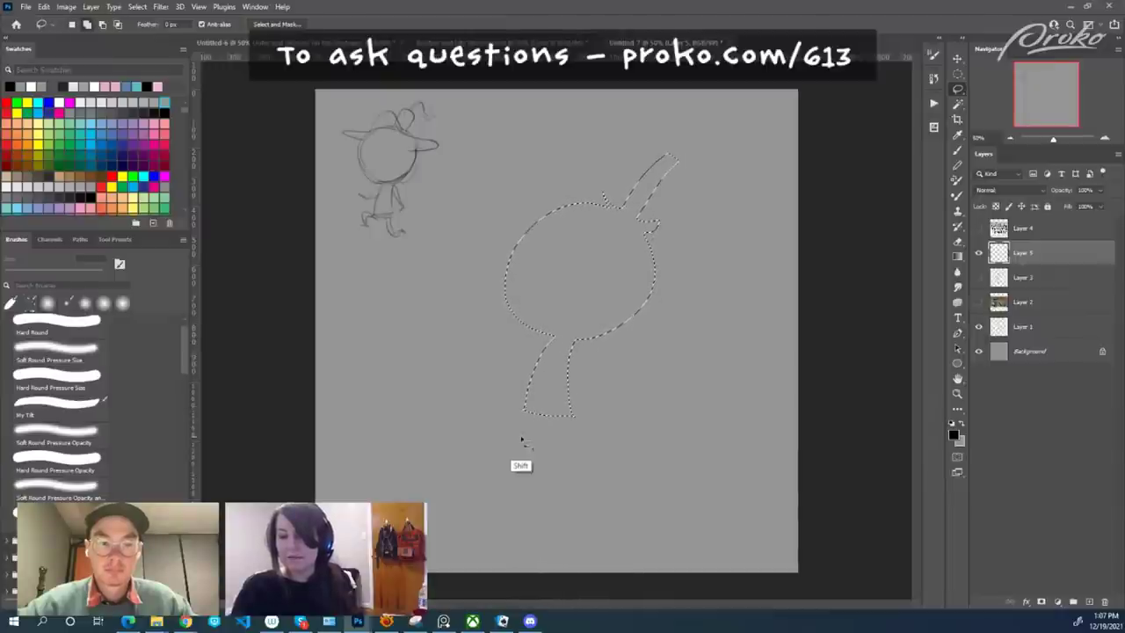
mouse_move(526, 406)
left_mouse_down()
mouse_move(499, 404)
mouse_move(504, 440)
mouse_move(517, 420)
mouse_move(559, 425)
mouse_move(557, 448)
mouse_move(588, 443)
mouse_move(571, 427)
left_mouse_up()
key("ctrl+d")
key("ctrl+z")
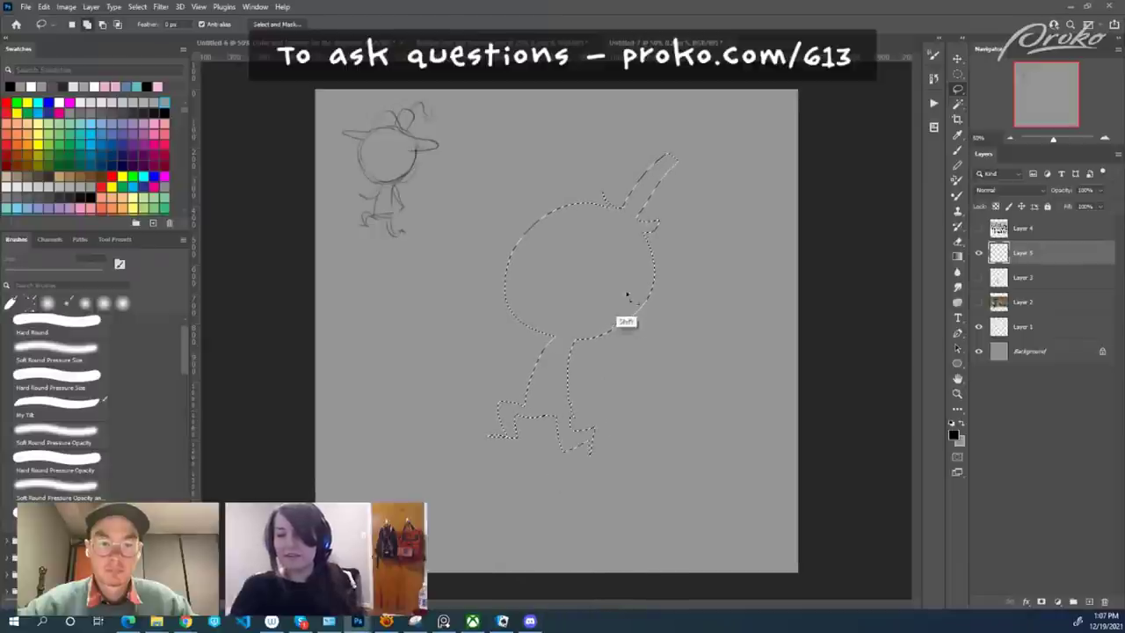
Extend the selection with a wider jacket-like torso and two arms with clawed hands.
mouse_move(566, 351)
left_mouse_down()
mouse_move(599, 341)
mouse_move(594, 392)
left_mouse_up()
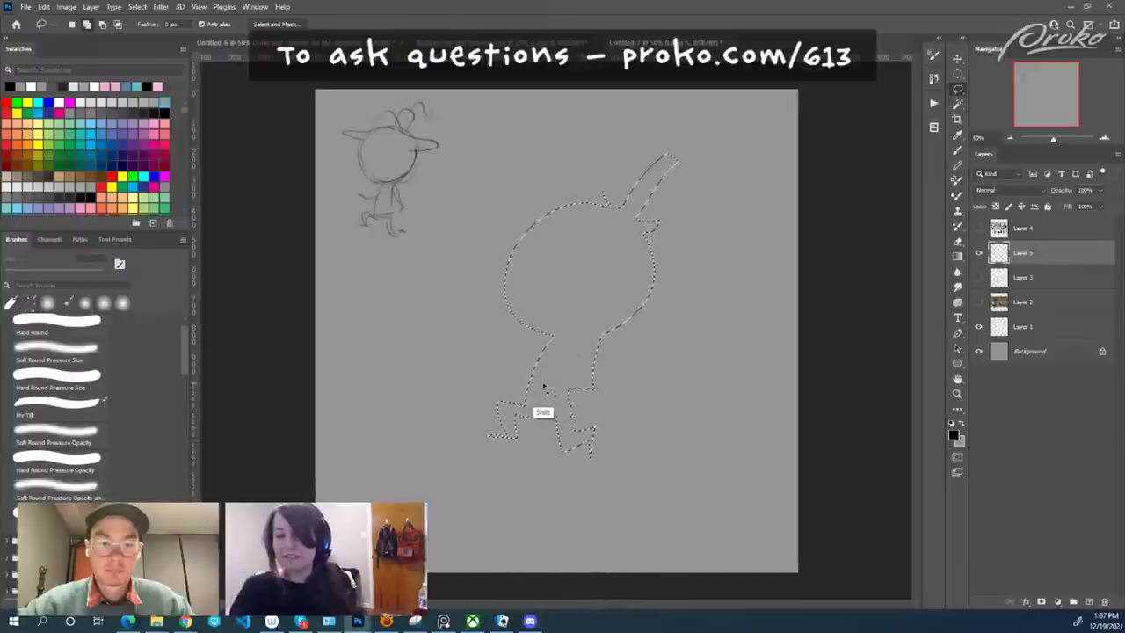
left_click_drag(531, 339, 529, 334)
mouse_move(598, 337)
left_mouse_down()
mouse_move(621, 392)
mouse_move(609, 409)
mouse_move(604, 376)
mouse_move(605, 411)
left_mouse_up()
mouse_move(531, 328)
left_mouse_down()
mouse_move(487, 366)
mouse_move(472, 362)
mouse_move(490, 370)
mouse_move(530, 332)
left_mouse_up()
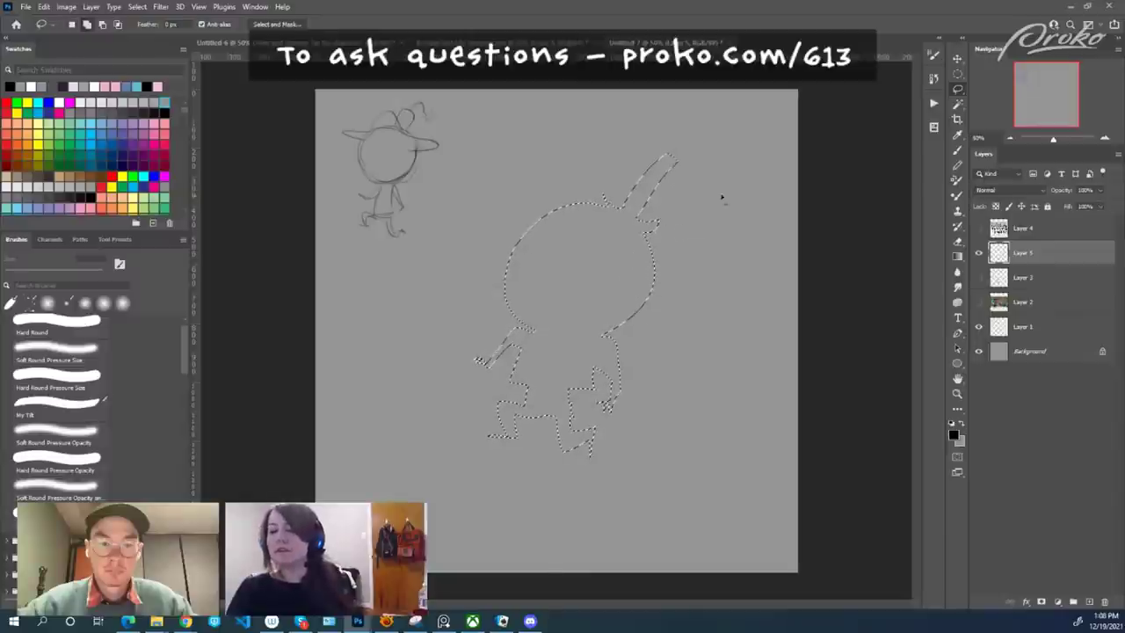
Fill the character selection with black, clear the selection, and shift the silhouette slightly down the canvas.
key("alt+BackSpace")
key("ctrl+d")
mouse_move(715, 258)
left_mouse_down()
mouse_move(678, 307)
mouse_move(669, 339)
mouse_move(677, 331)
left_mouse_up()
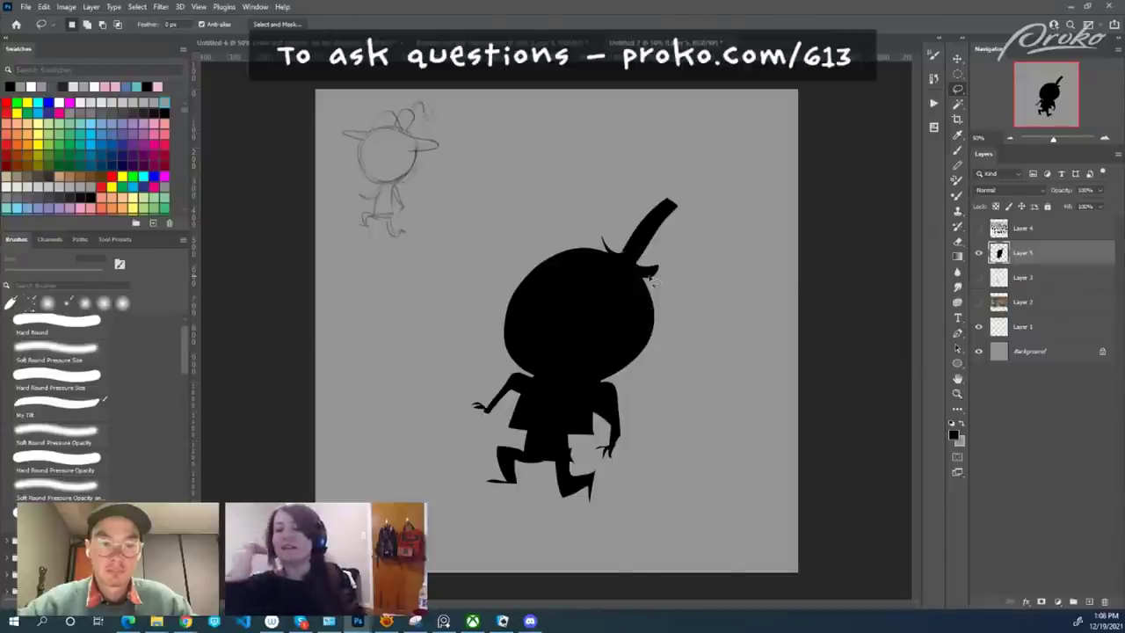
Lasso a longer stem and two curved horns on top of the silhouette's head and fill them with black.
mouse_move(611, 269)
left_mouse_down()
mouse_move(581, 212)
mouse_move(653, 257)
mouse_move(698, 234)
mouse_move(641, 285)
mouse_move(684, 181)
mouse_move(691, 229)
left_mouse_up()
key("shift+BackSpace")
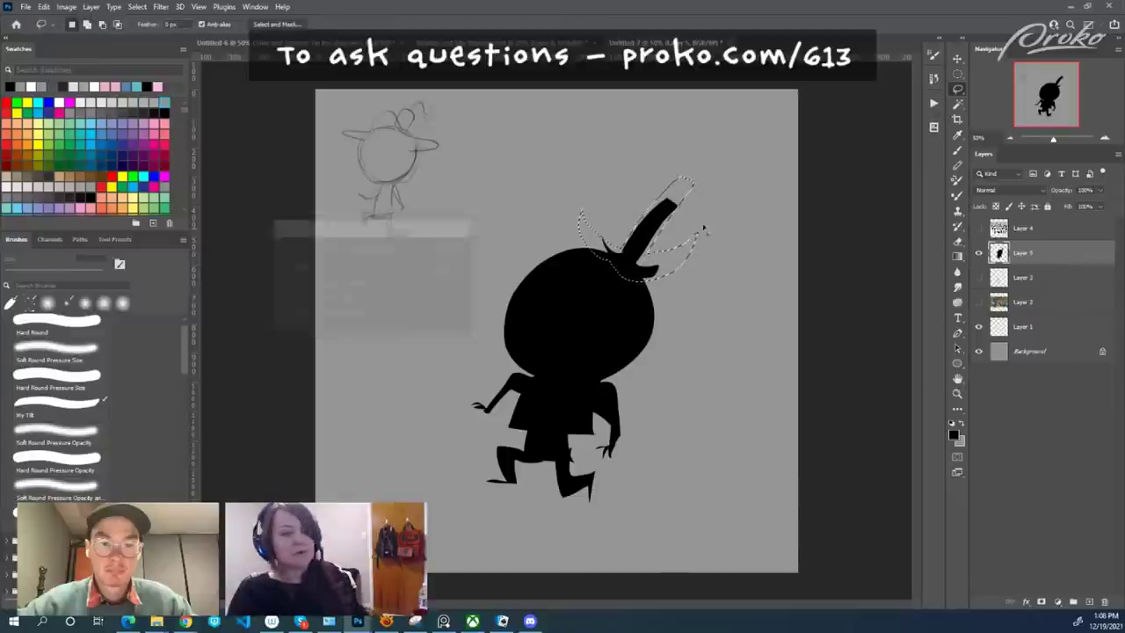
key("Return")
key("ctrl+d")
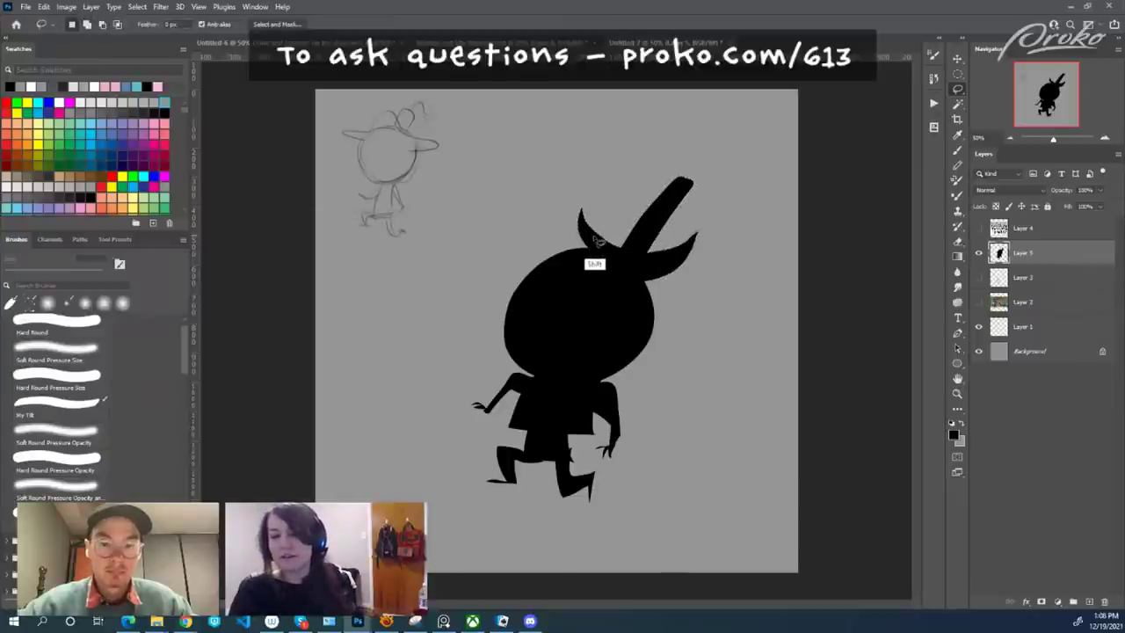
Lasso spiky hair tufts on both sides of the silhouette's head, fill them with black, and clear the selection.
mouse_move(593, 245)
left_mouse_down()
mouse_move(530, 220)
mouse_move(545, 245)
mouse_move(505, 213)
mouse_move(527, 253)
mouse_move(496, 235)
mouse_move(631, 255)
left_mouse_up()
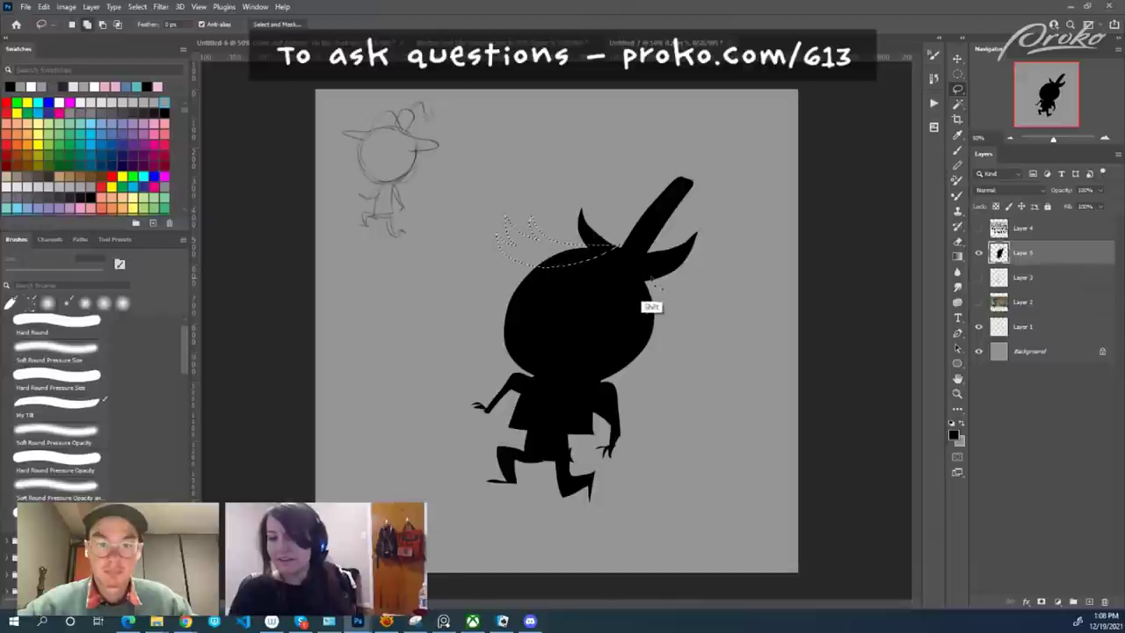
key("shift+BackSpace")
key("Return")
key("ctrl+d")
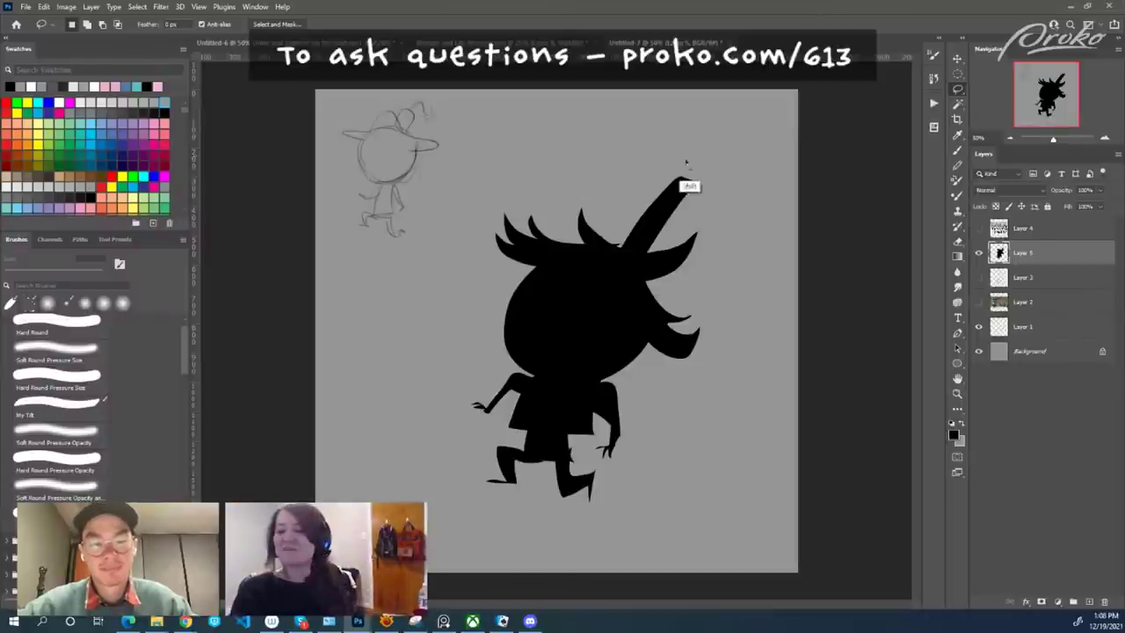
Lasso an oval ear on each side of the silhouette's head and fill both with black.
mouse_move(512, 316)
left_mouse_down()
mouse_move(495, 322)
mouse_move(505, 321)
left_mouse_up()
mouse_move(620, 359)
left_mouse_down()
mouse_move(655, 365)
mouse_move(620, 364)
left_mouse_up()
key("shift+BackSpace")
key("Return")
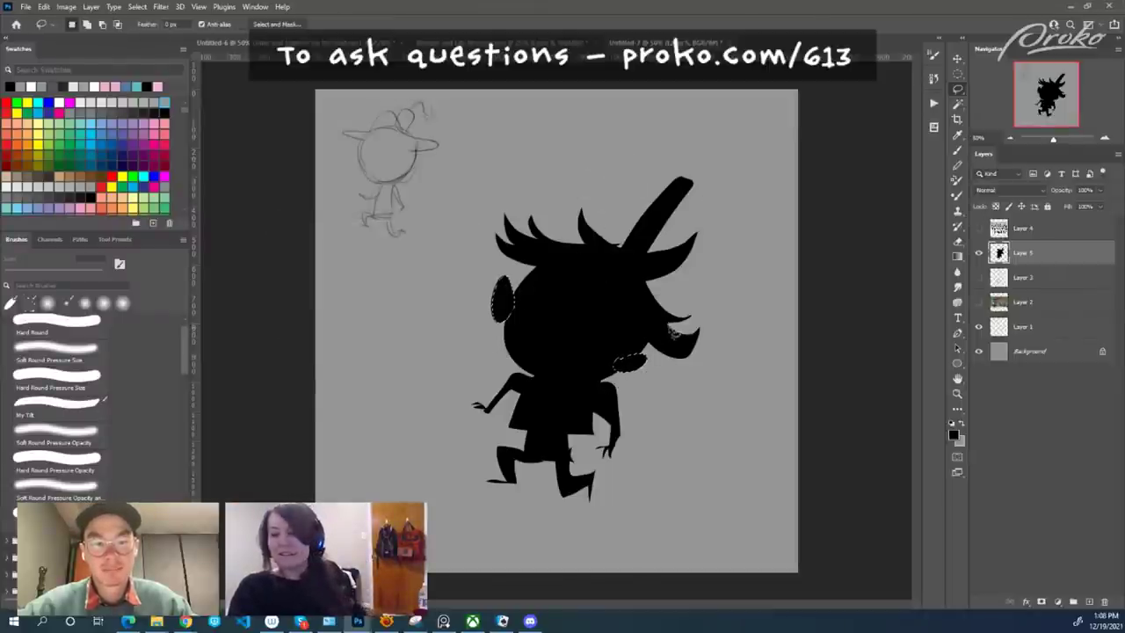
Shift the silhouette slightly left and down, and add another black hair spike between the existing tuft and the stem.
mouse_move(706, 326)
left_mouse_down()
mouse_move(687, 331)
mouse_move(733, 340)
left_mouse_up()
mouse_move(614, 248)
left_mouse_down()
mouse_move(585, 215)
mouse_move(608, 260)
left_mouse_up()
key("shift+BackSpace")
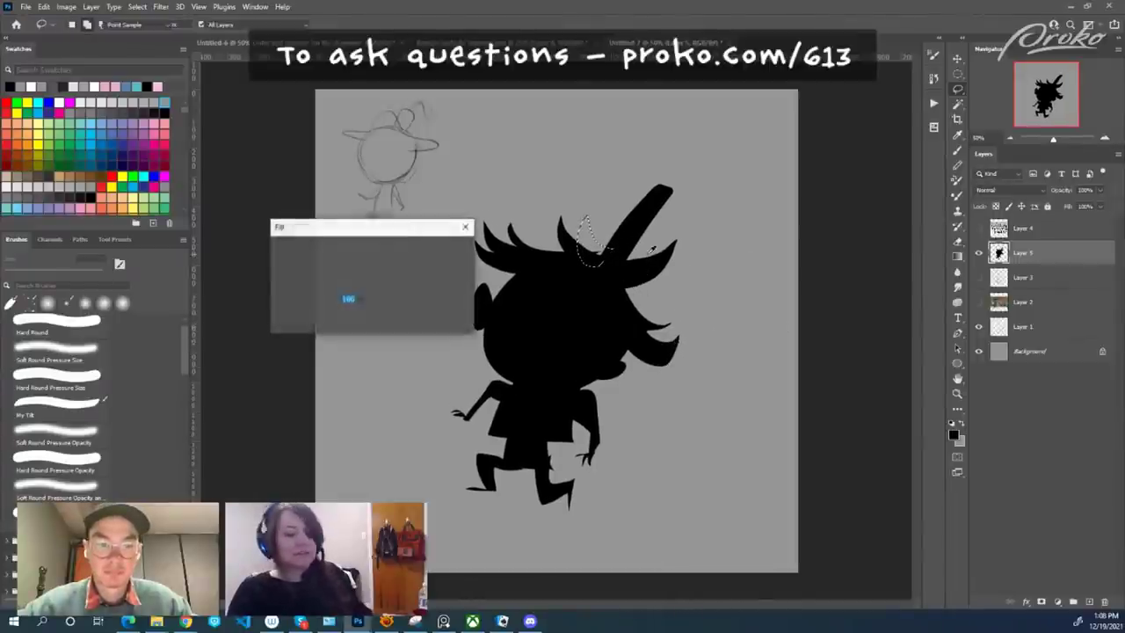
key("Return")
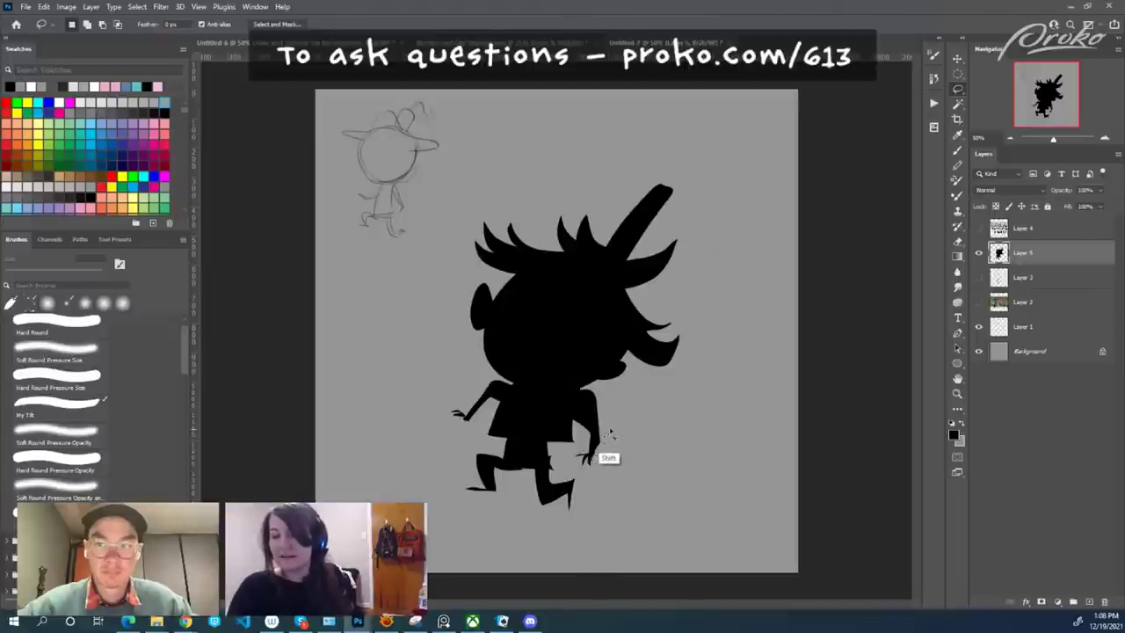
Brush two slanted measuring lines with end ticks beside the silhouette's head and body, and undo them.
key("b")
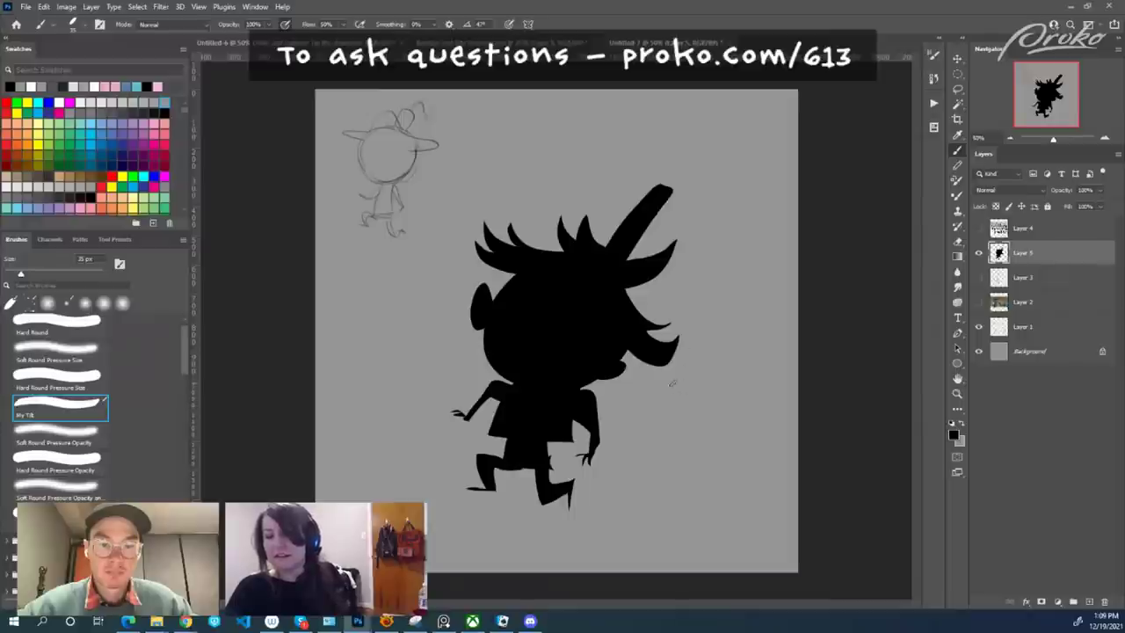
left_click_drag(669, 409, 728, 307)
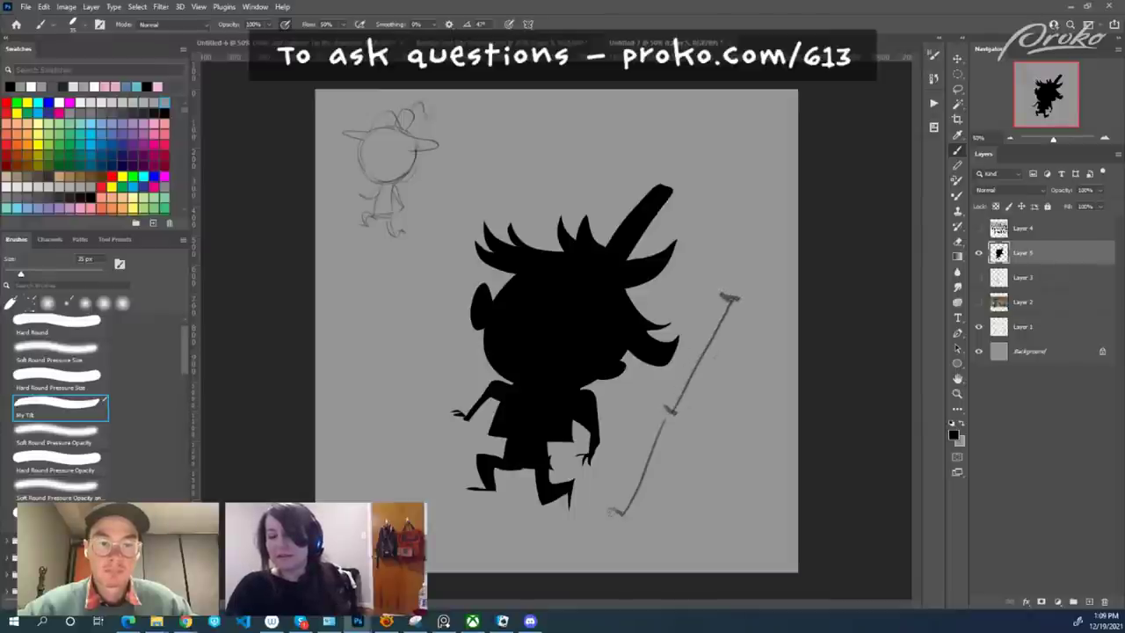
left_click_drag(653, 419, 668, 426)
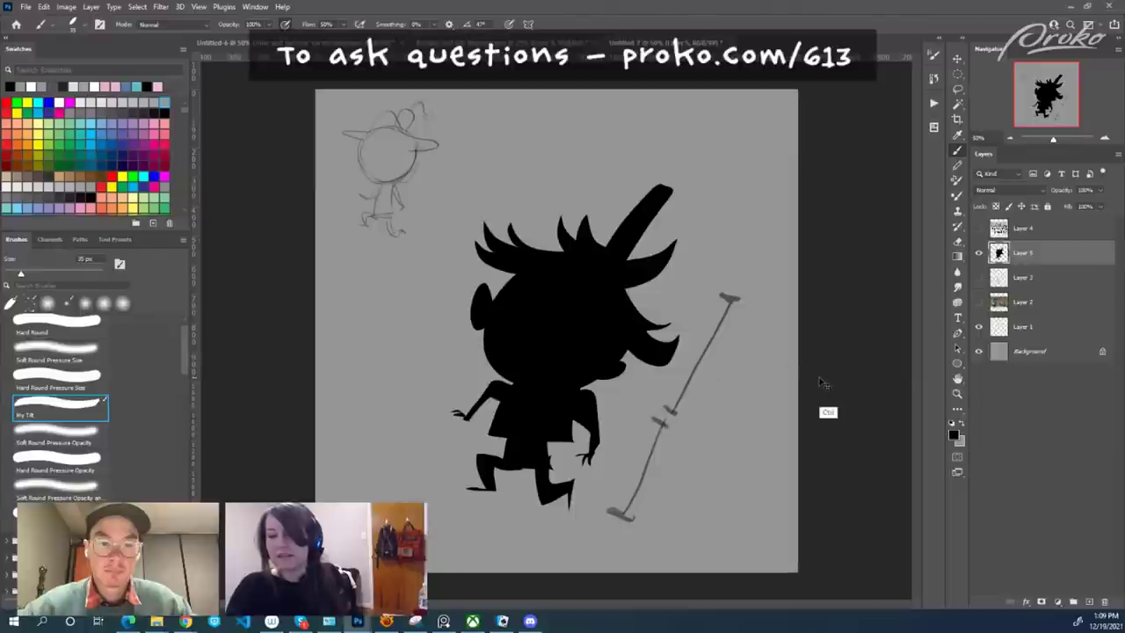
key("ctrl+z")
key("ctrl+z")
key("ctrl+z")
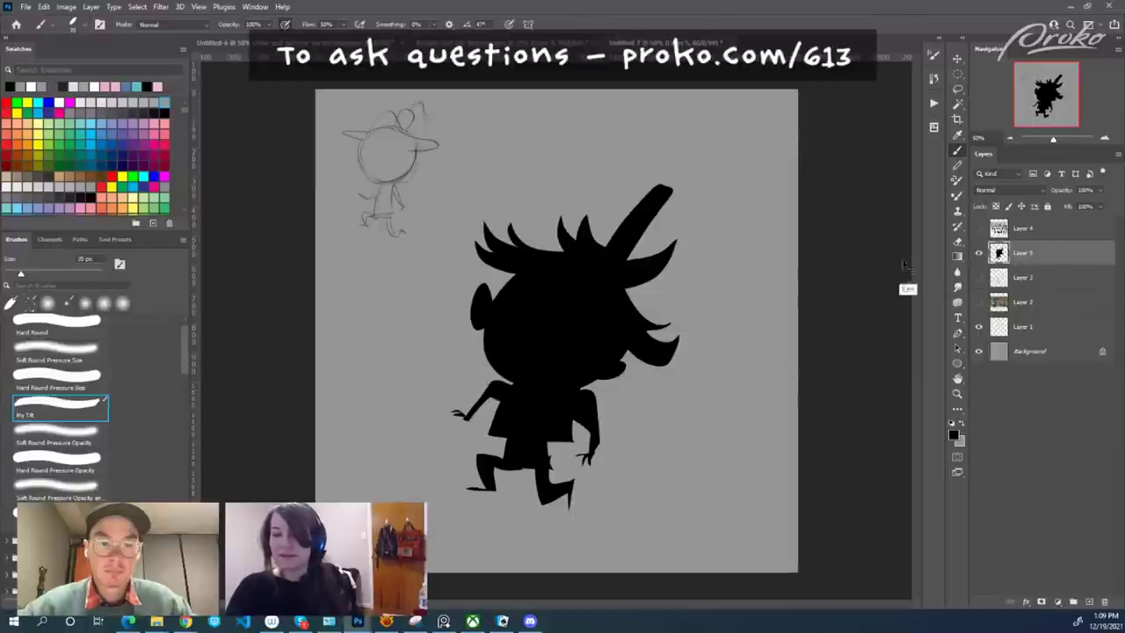
Scale the finished silhouette down to a thumbnail and place it directly below the rough sketch.
key("ctrl+t")
left_click_drag(675, 183, 534, 355)
mouse_move(509, 374)
left_mouse_down()
mouse_move(486, 333)
mouse_move(390, 270)
left_mouse_up()
key("Return")
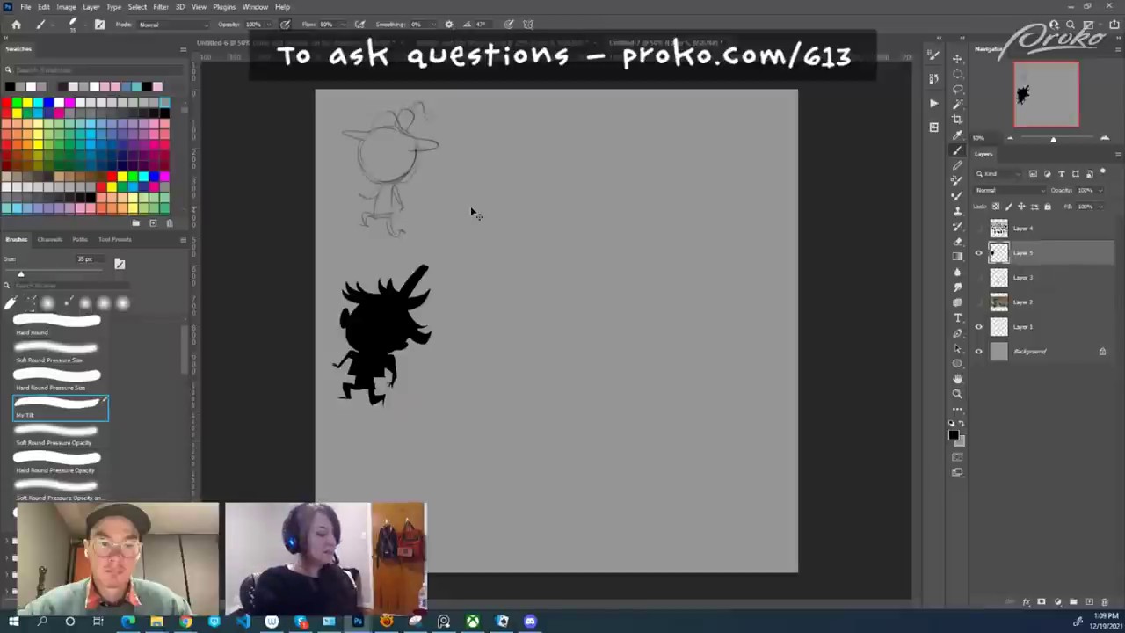
Add a new layer and lasso a large round head for a second silhouette in the empty canvas area.
key("ctrl+shift+alt+n")
key("l")
key("shift")
mouse_move(611, 202)
left_mouse_down()
mouse_move(569, 204)
mouse_move(576, 375)
mouse_move(697, 317)
mouse_move(605, 191)
left_mouse_up()
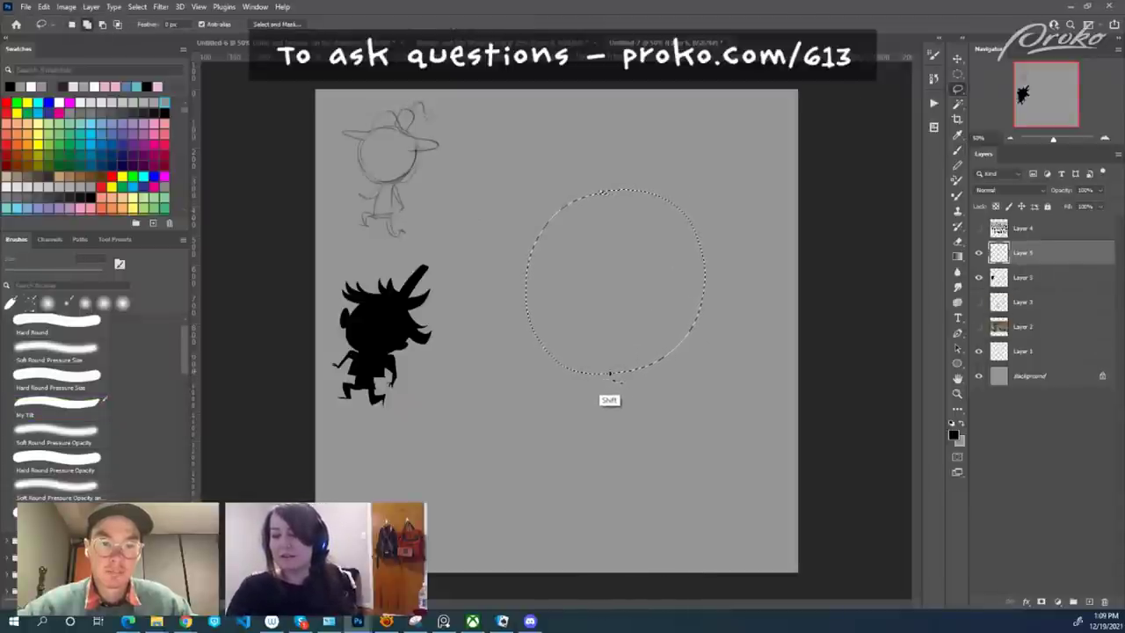
Extend the selection below the head with a narrow torso, bent arms and two thin legs with pointed feet.
mouse_move(609, 380)
left_mouse_down()
mouse_move(608, 474)
mouse_move(629, 376)
mouse_move(615, 372)
mouse_move(607, 436)
mouse_move(619, 430)
left_mouse_up()
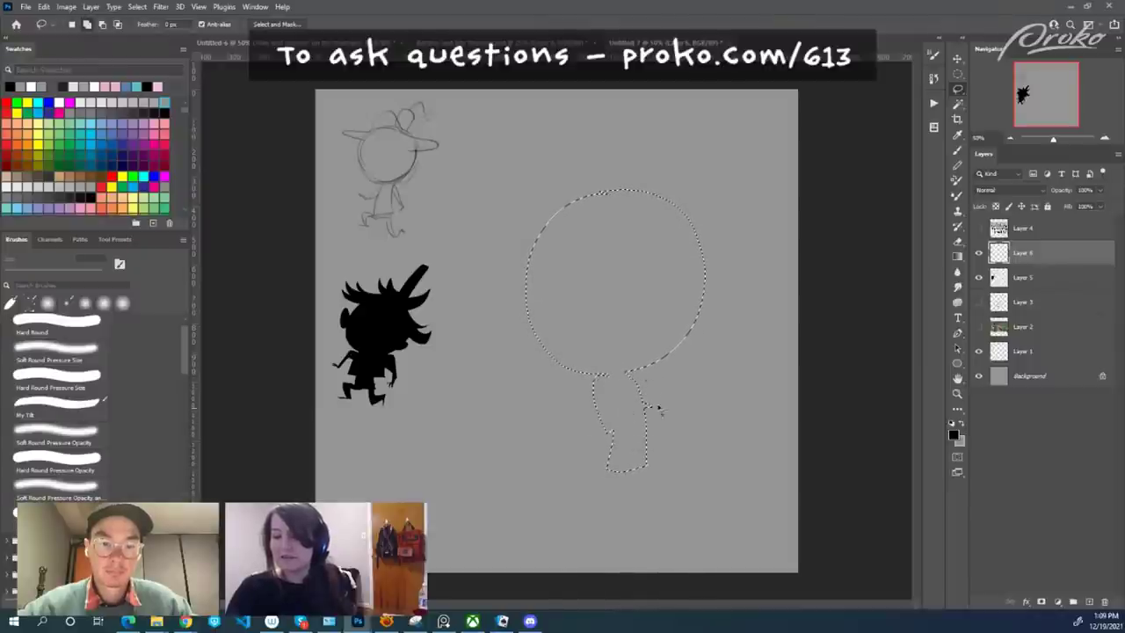
left_click(665, 404)
key("ctrl+z")
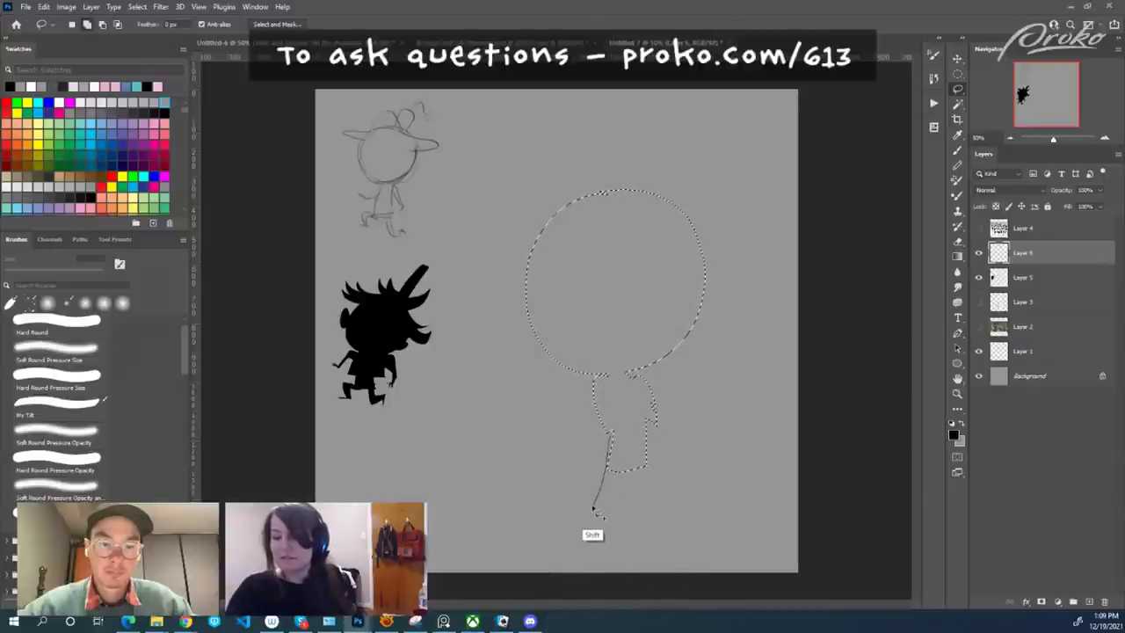
left_click_drag(595, 509, 639, 458)
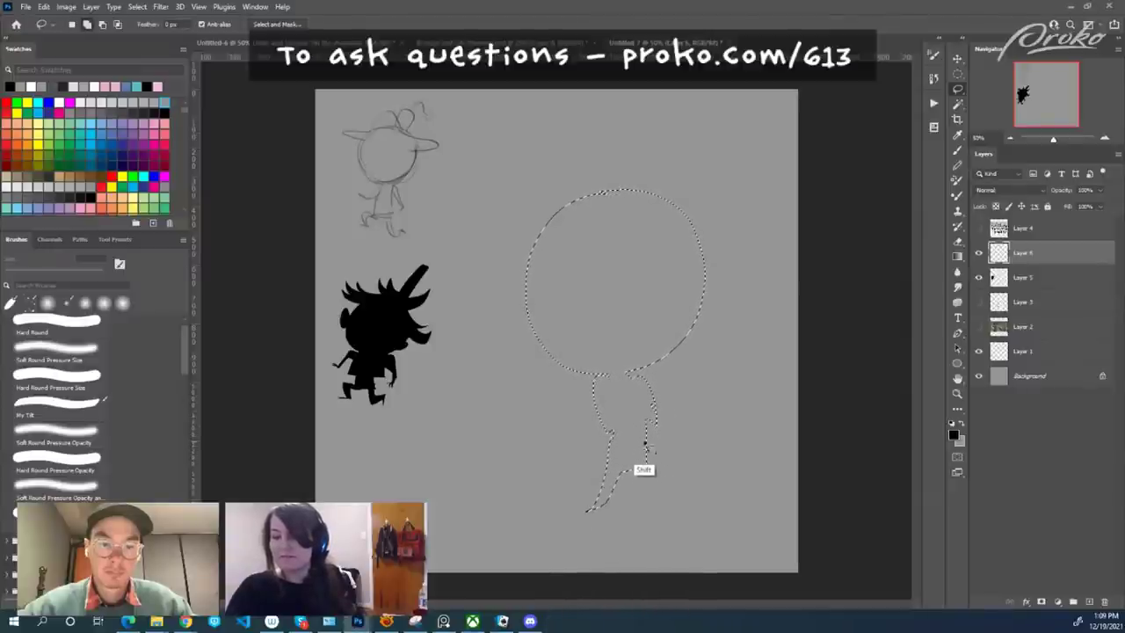
left_click_drag(659, 512, 664, 457)
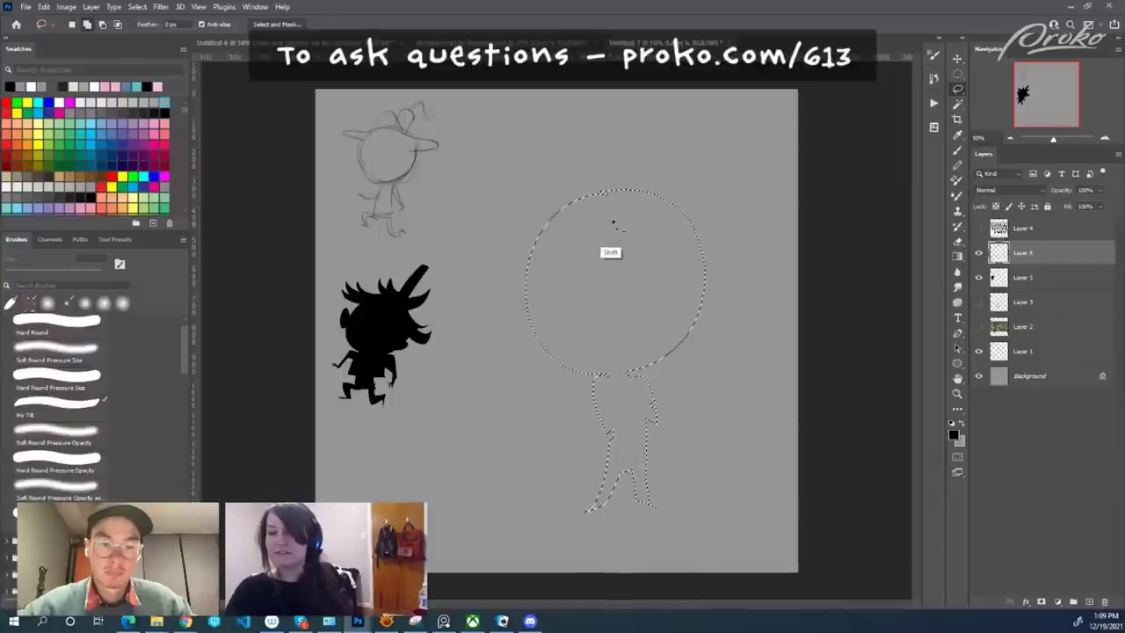
Extend the selection with a pointed hat brim on both sides, a tall tilted crown, and a curling fuse ending in a spark.
mouse_move(487, 272)
left_mouse_down()
mouse_move(536, 175)
mouse_move(568, 187)
left_mouse_up()
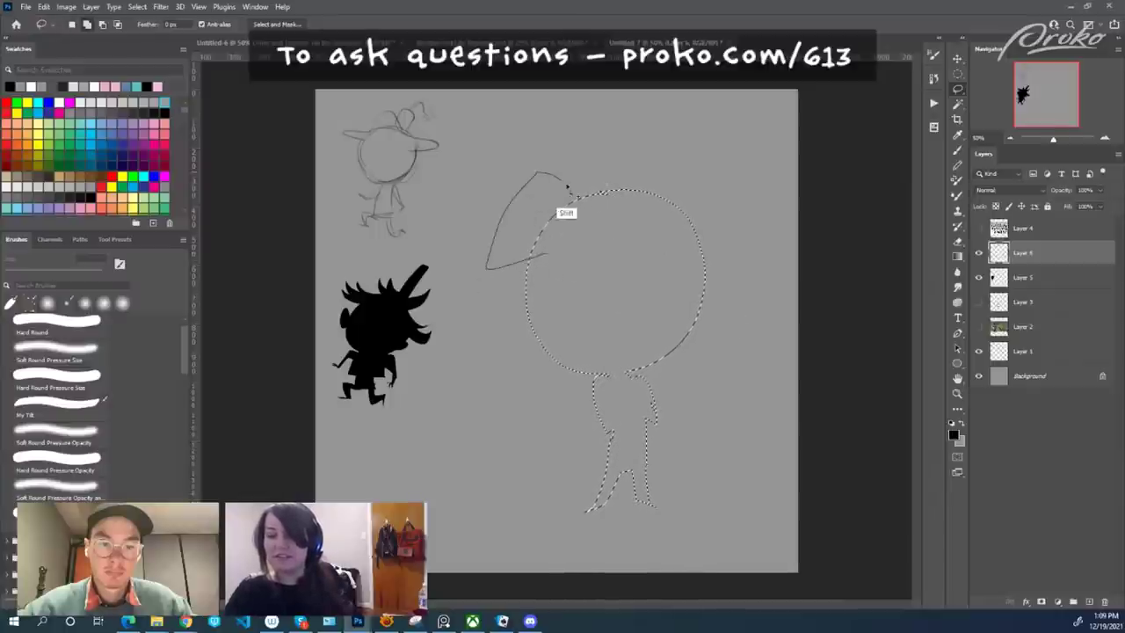
left_click_drag(735, 169, 758, 174)
key("ctrl+z")
mouse_move(552, 287)
left_mouse_down()
mouse_move(561, 190)
mouse_move(673, 213)
mouse_move(731, 204)
left_mouse_up()
mouse_move(579, 205)
left_mouse_down()
mouse_move(562, 137)
mouse_move(605, 142)
mouse_move(624, 190)
left_mouse_up()
mouse_move(575, 128)
left_mouse_down()
mouse_move(538, 118)
mouse_move(510, 161)
mouse_move(575, 131)
left_mouse_up()
mouse_move(493, 147)
left_mouse_down()
mouse_move(500, 183)
mouse_move(512, 171)
mouse_move(493, 151)
left_mouse_up()
Fill the second character's selection with black using the foreground color at 100% opacity, and clear the selection.
key("shift+BackSpace")
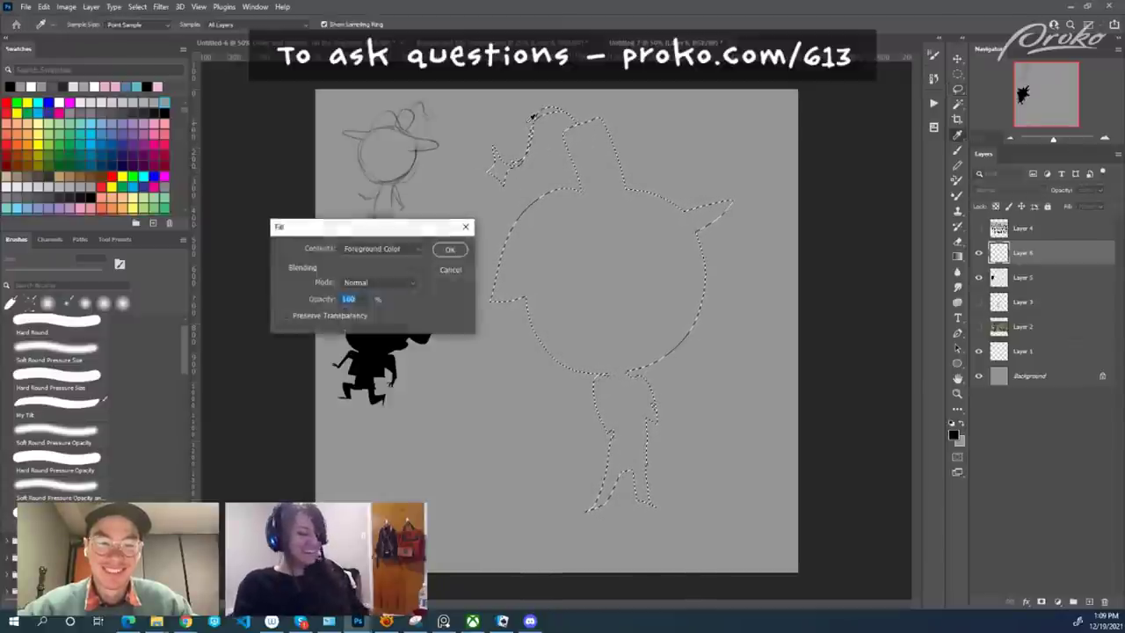
key("Return")
key("ctrl+d")
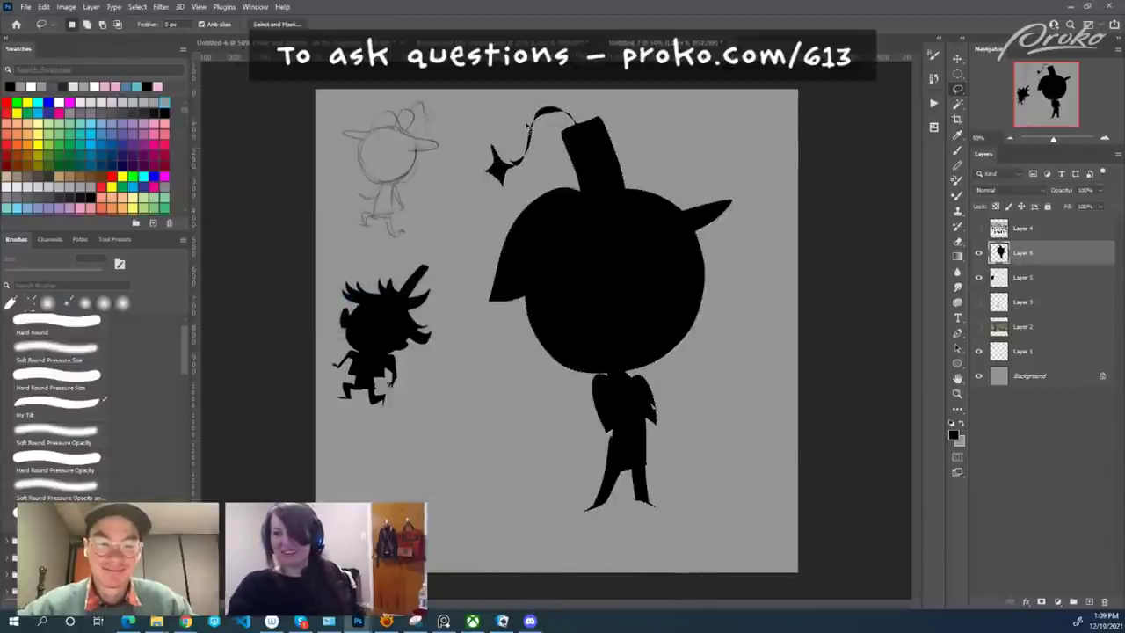
Lasso a small shape at the second character's hip, fill it with black, and shift the silhouette slightly down.
mouse_move(621, 443)
left_mouse_down()
mouse_move(609, 442)
mouse_move(603, 466)
mouse_move(612, 473)
mouse_move(607, 449)
left_mouse_up()
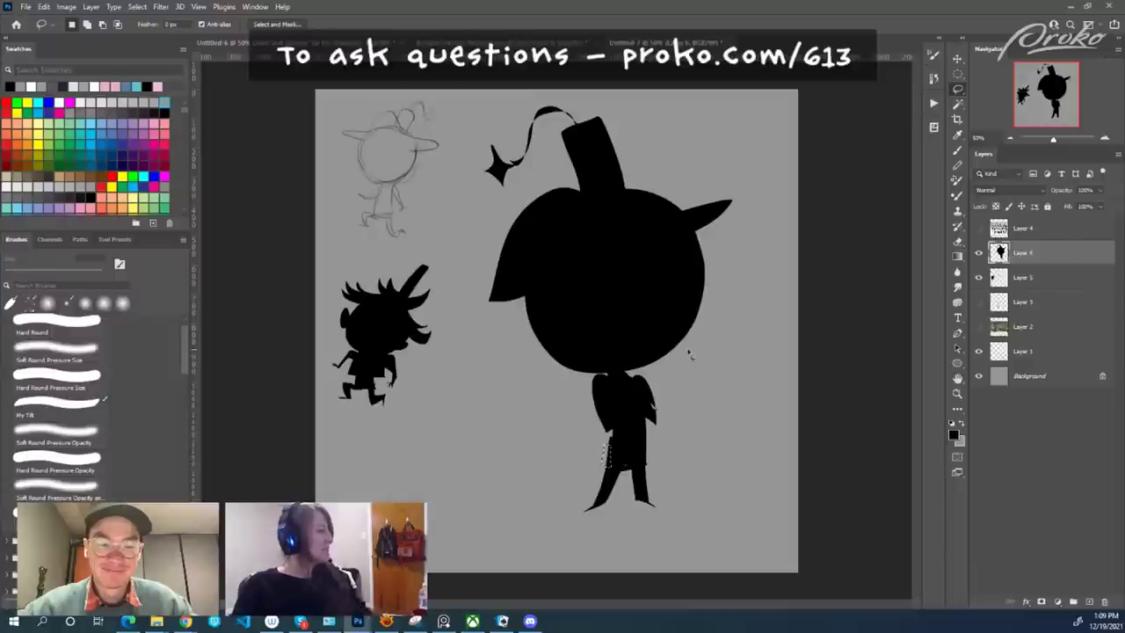
key("shift+BackSpace")
key("Return")
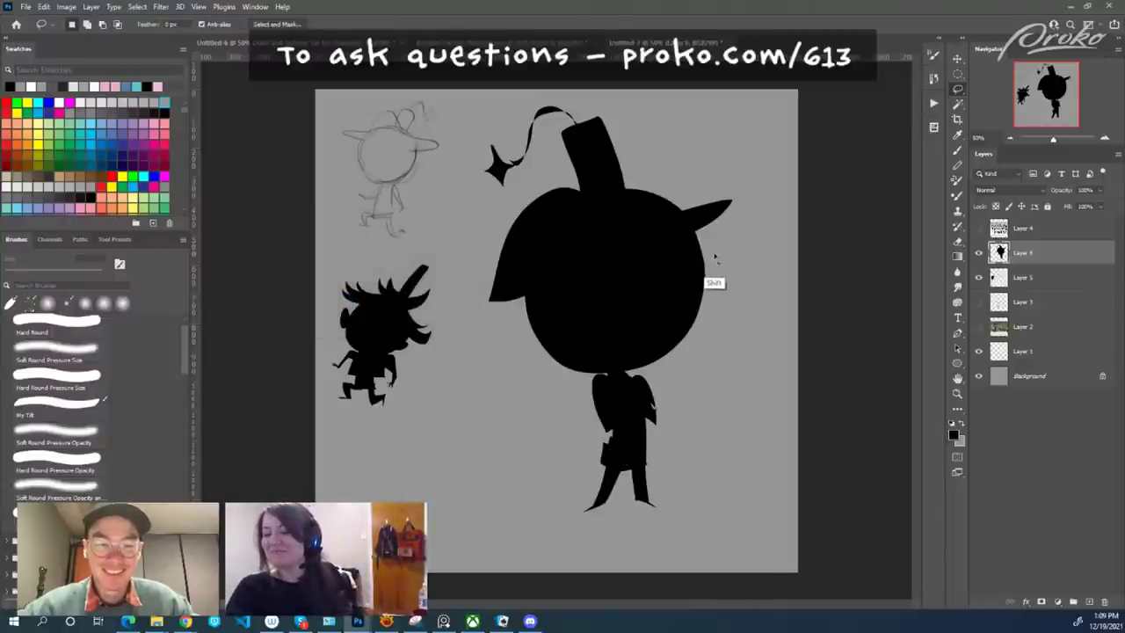
left_click_drag(756, 283, 728, 318)
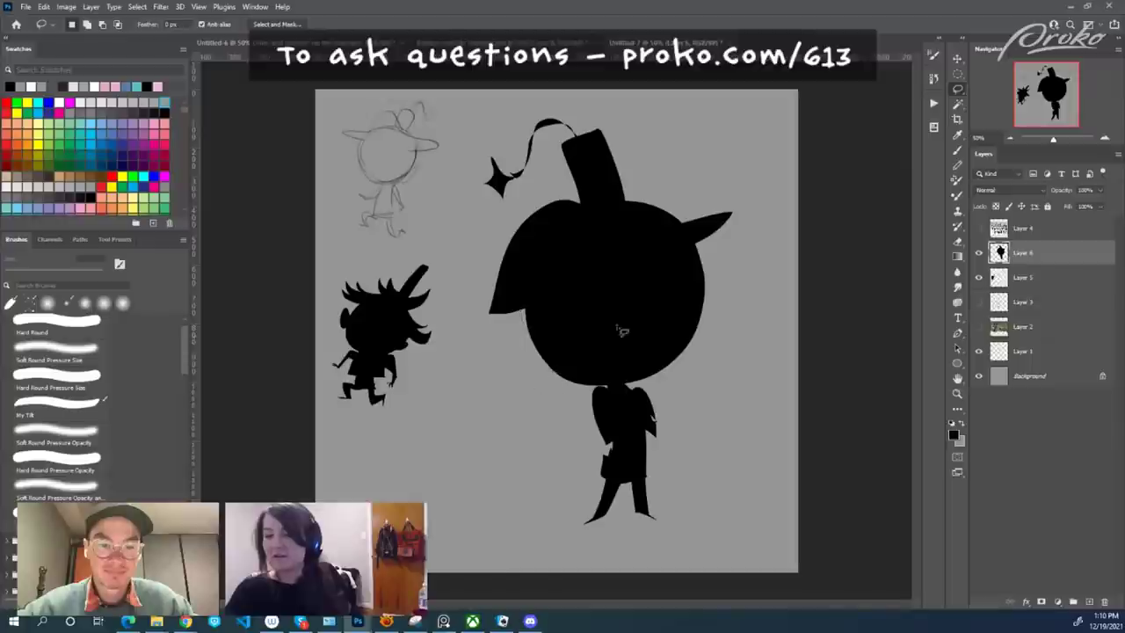
Lasso an oval ear on each side of the second character's lower head, fill them with black, and clear the selection.
mouse_move(691, 246)
left_mouse_down()
mouse_move(705, 308)
mouse_move(688, 366)
mouse_move(703, 264)
mouse_move(695, 322)
left_mouse_up()
key("shift+F5")
key("Return")
key("ctrl+d")
Switch the eraser to the Hard Round brush.
key("b")
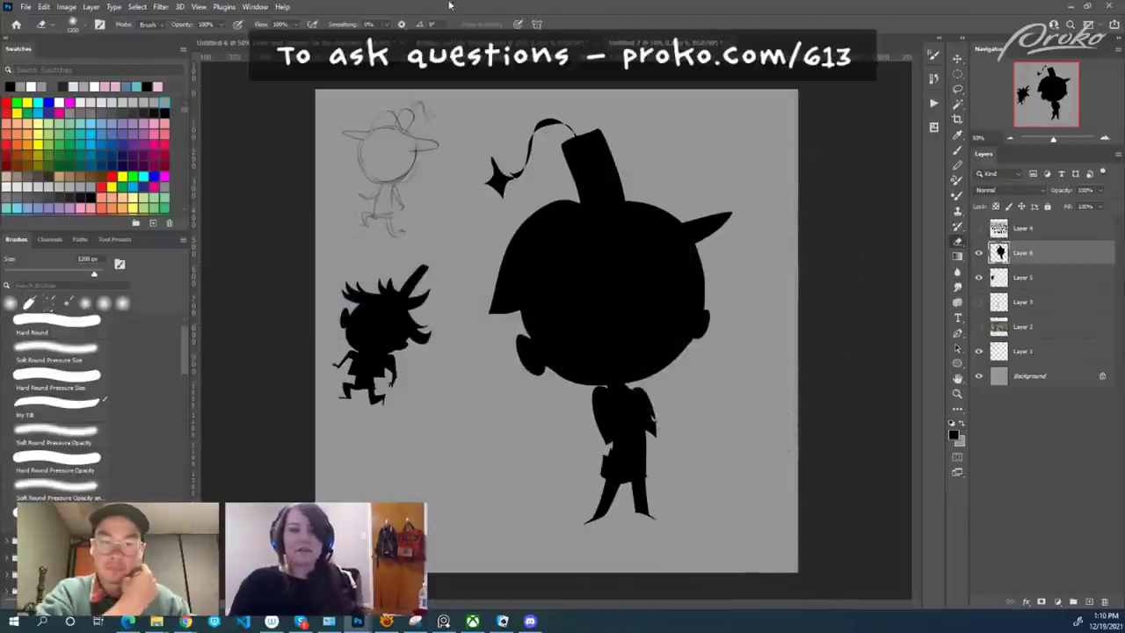
left_click(101, 26)
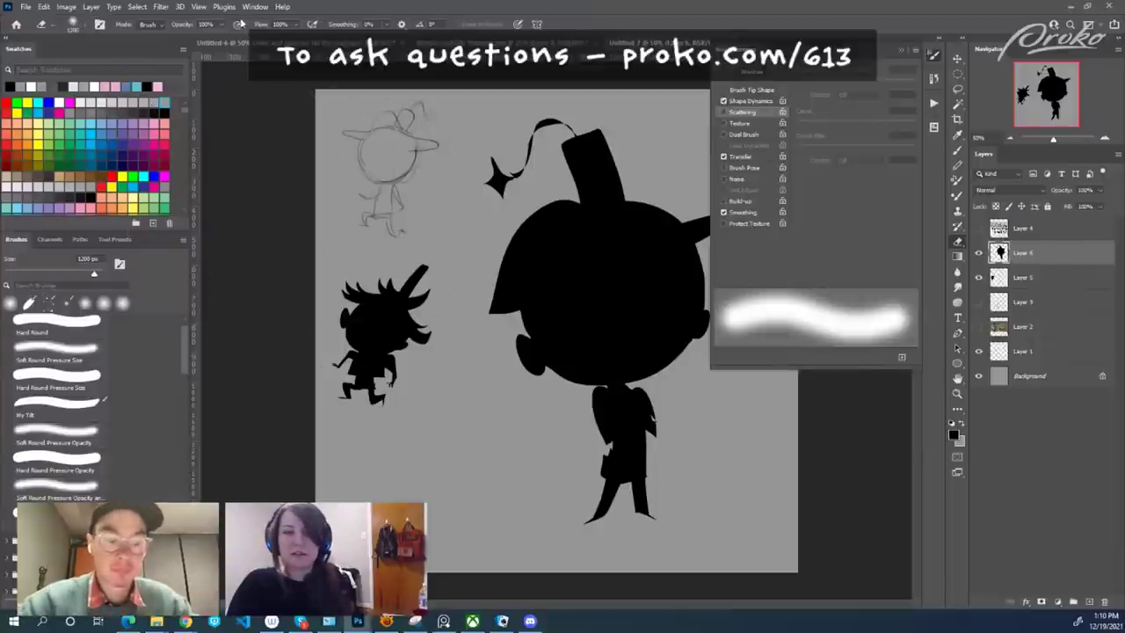
left_click(100, 327)
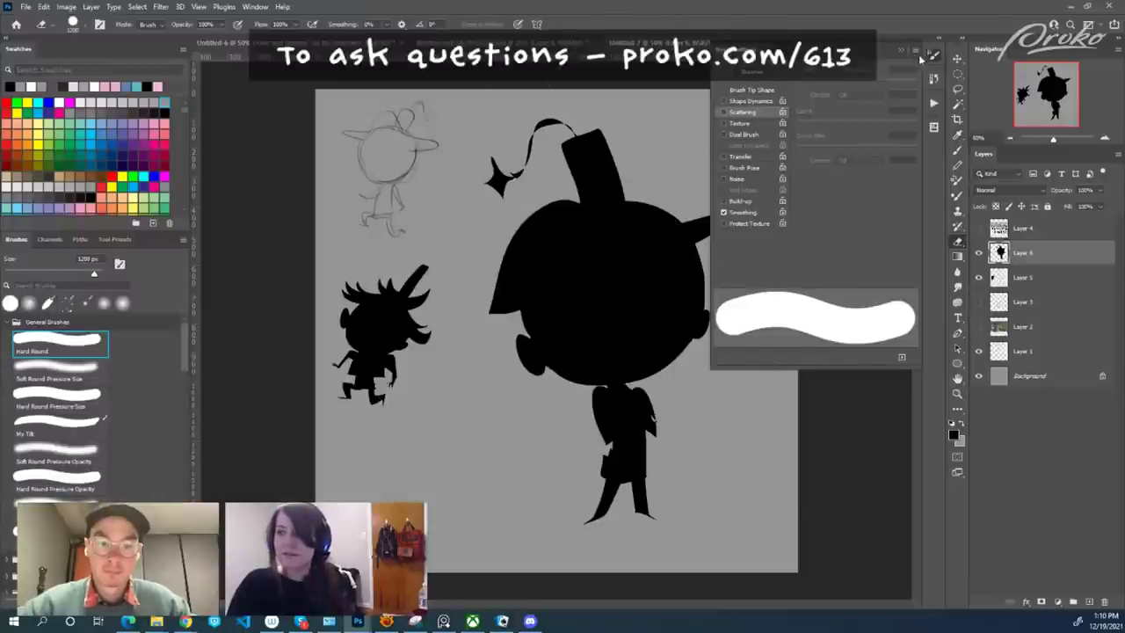
left_click(933, 56)
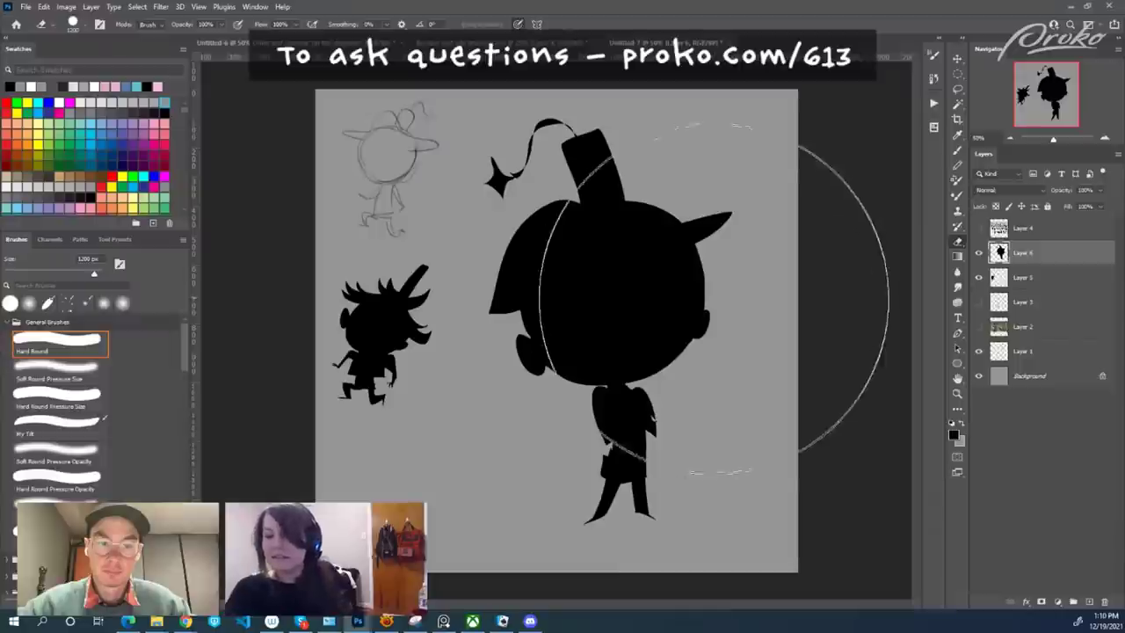
Reduce the eraser to about 125 px and erase the ear on the right side of the second character's head.
key("bracketleft")
key("bracketleft")
key("bracketleft")
key("bracketleft")
key("bracketleft")
key("bracketleft")
key("bracketleft")
key("bracketleft")
key("bracketleft")
key("bracketleft")
key("bracketleft")
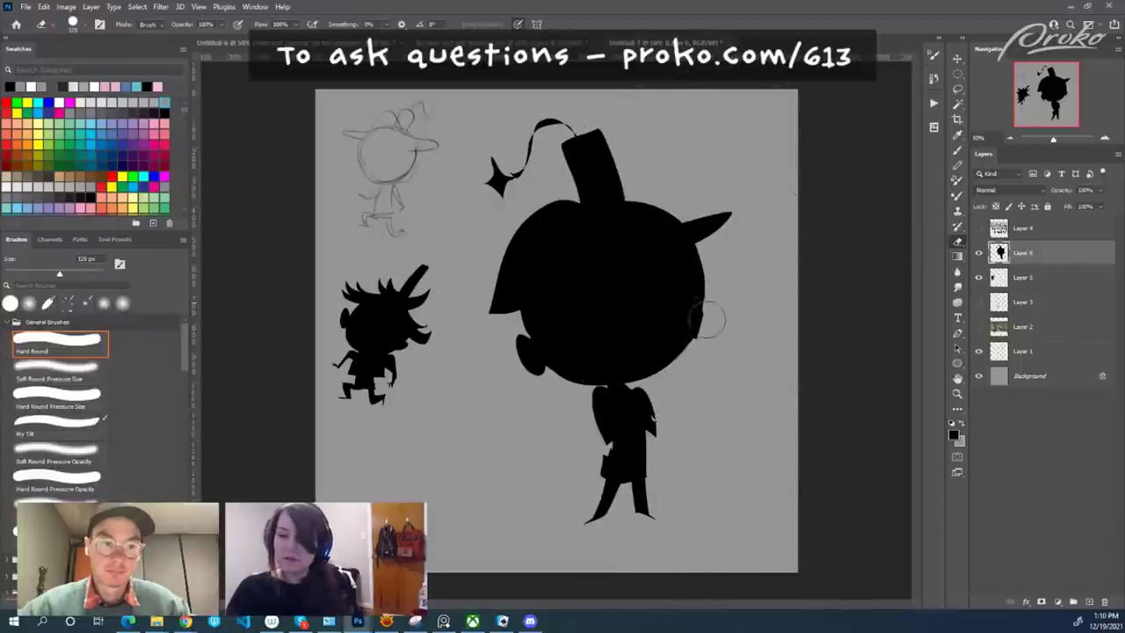
left_click(960, 90)
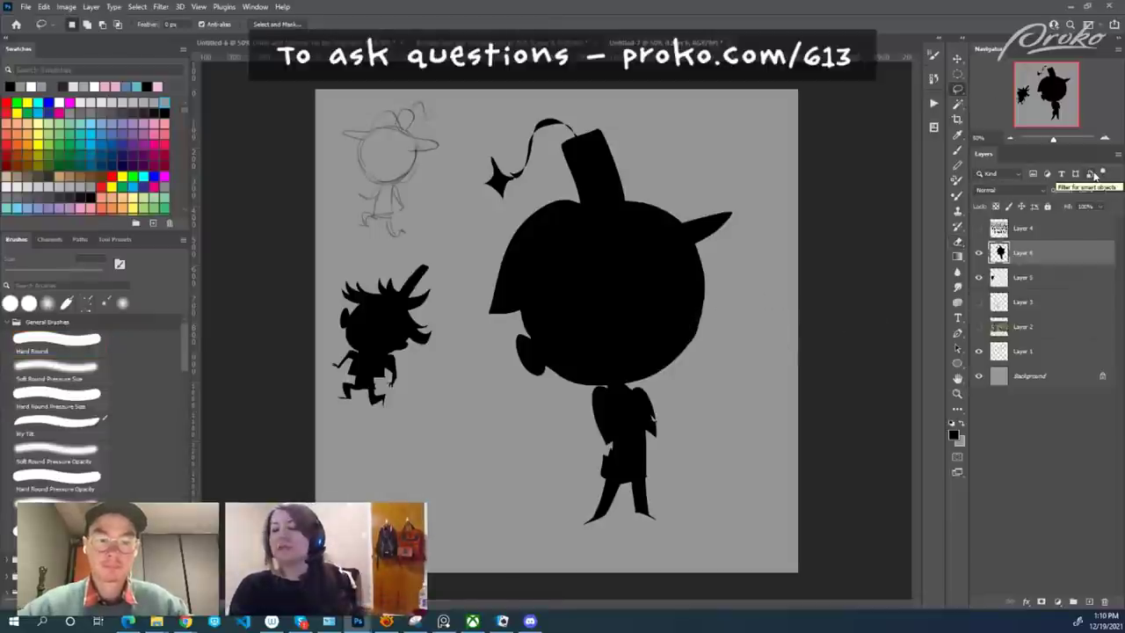
Lasso a replacement ear lower on the right side of the second character's head and fill it with black.
left_click(979, 252)
left_click(979, 252)
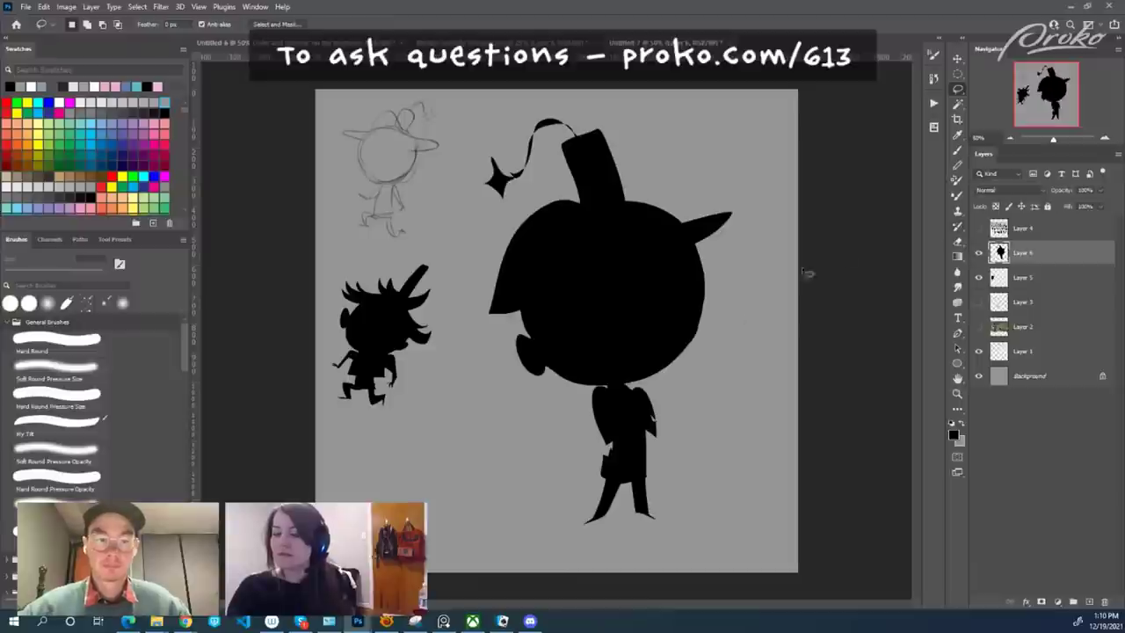
left_click_drag(691, 341, 690, 357)
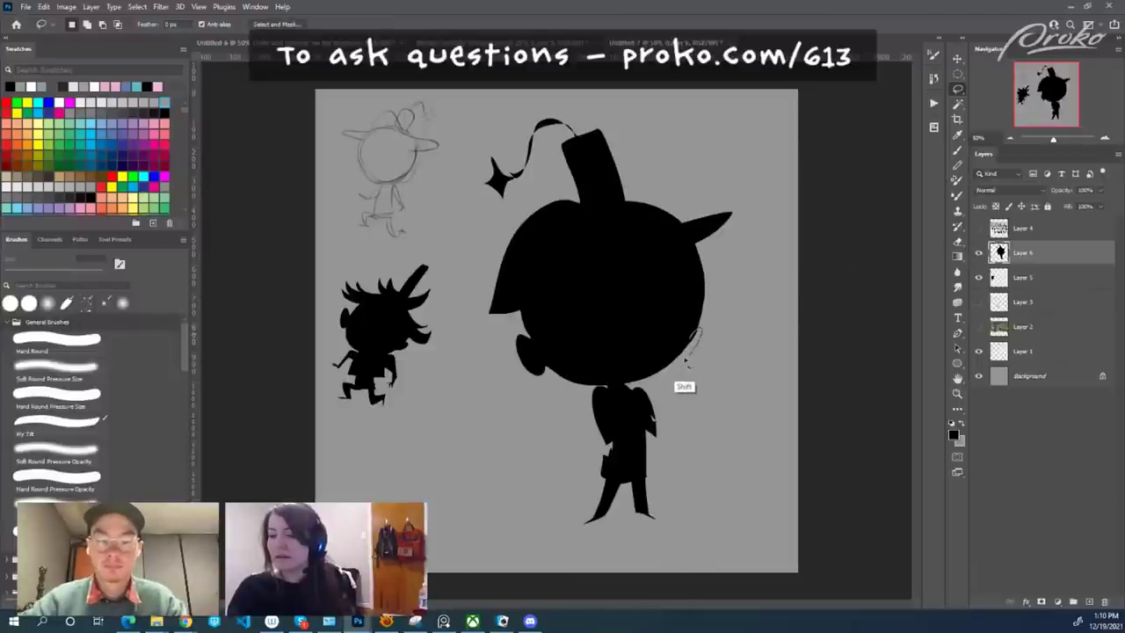
key("shift+BackSpace")
key("Return")
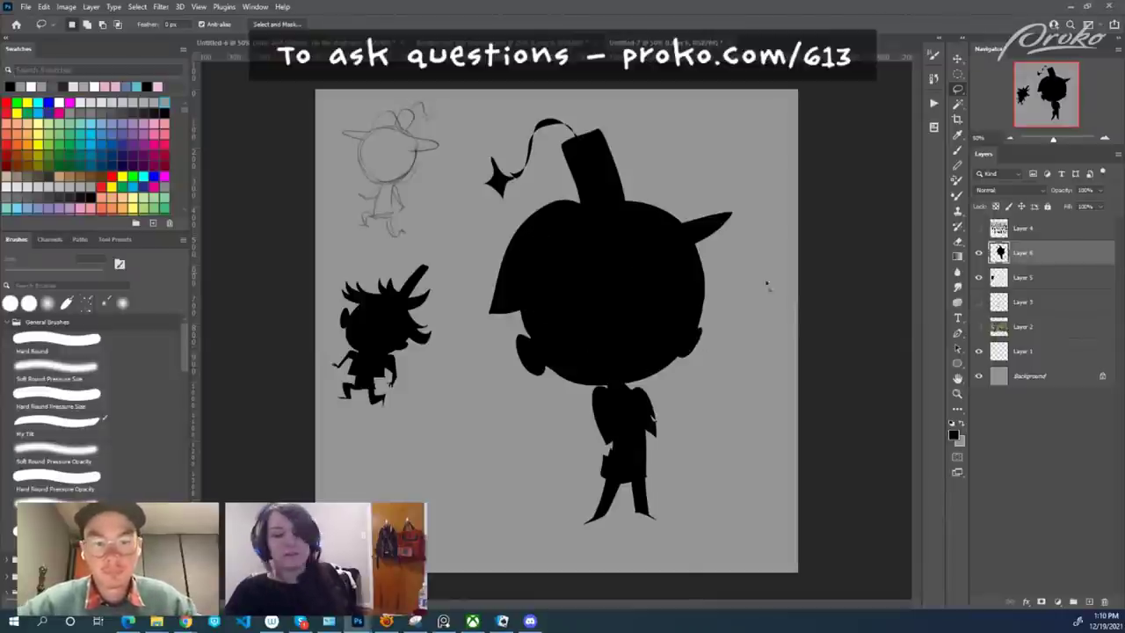
Add pointed boot tops to the second character's legs and a black upward-curving spike beside the right ear.
mouse_move(597, 524)
left_mouse_down()
mouse_move(638, 482)
mouse_move(640, 517)
mouse_move(634, 506)
mouse_move(655, 507)
mouse_move(651, 515)
mouse_move(657, 483)
left_mouse_up()
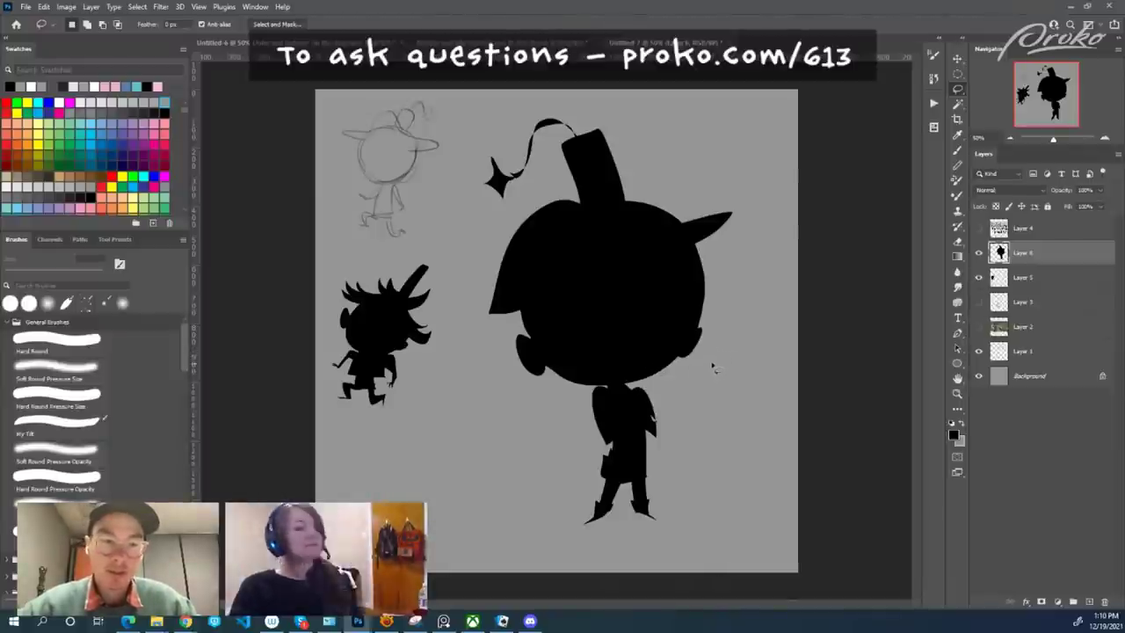
left_click_drag(691, 328, 736, 304)
key("shift+BackSpace")
key("Return")
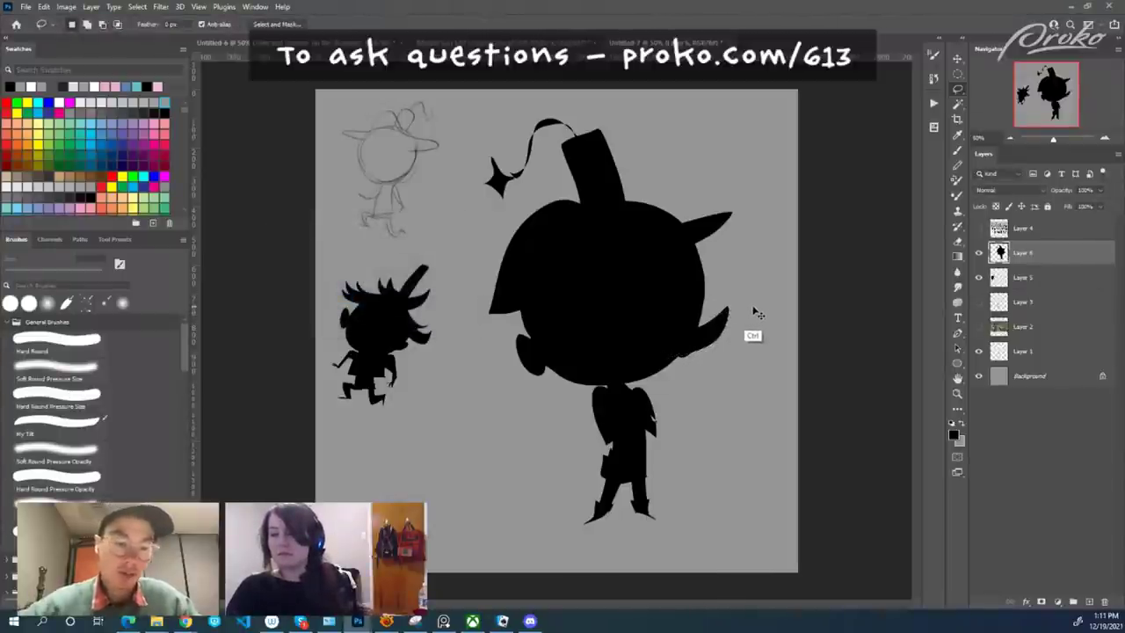
key("shift")
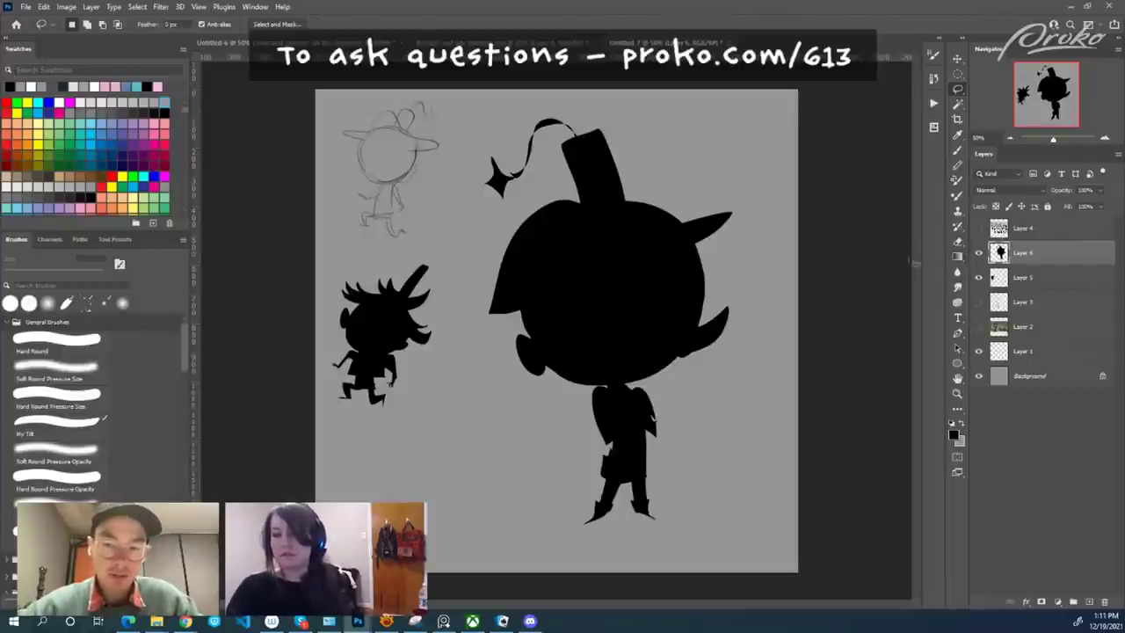
Scale the second silhouette down, place it below the first thumbnail, and add a new empty layer.
key("ctrl")
key("ctrl+t")
left_click_drag(732, 117, 416, 414)
key("Return")
key("l")
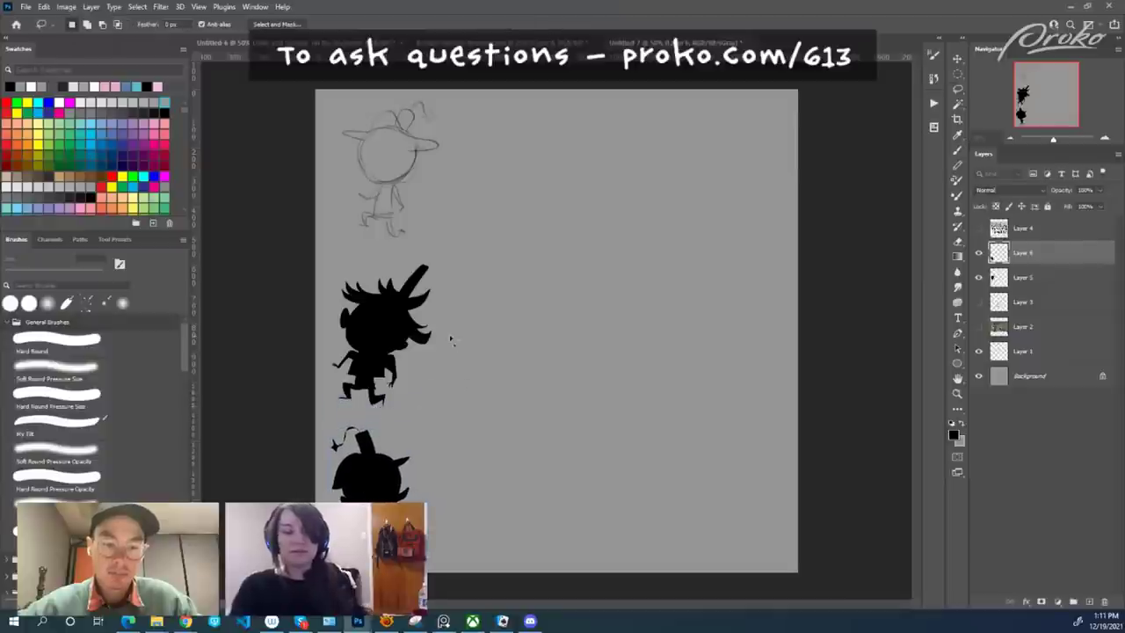
key("ctrl+alt+shift+n")
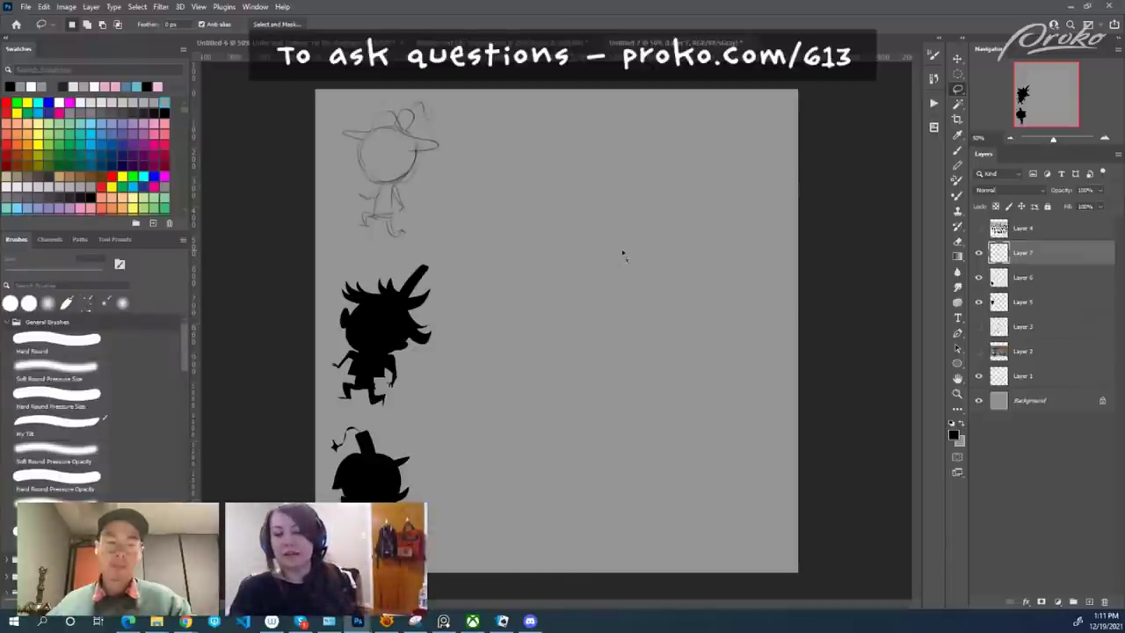
Lasso a large rounded head on the empty layer, fill it with black, and scale it down.
mouse_move(557, 176)
left_mouse_down()
mouse_move(498, 299)
mouse_move(611, 398)
mouse_move(701, 240)
mouse_move(542, 174)
mouse_move(475, 325)
mouse_move(577, 400)
mouse_move(708, 311)
left_mouse_up()
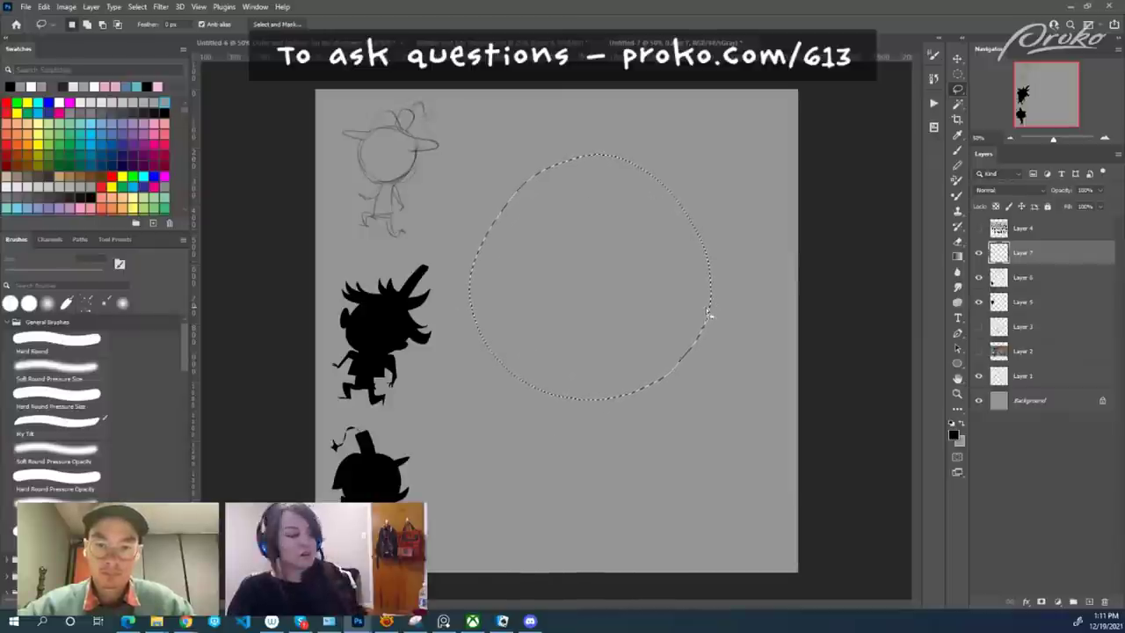
key("shift+BackSpace")
key("Return")
key("alt+BackSpace")
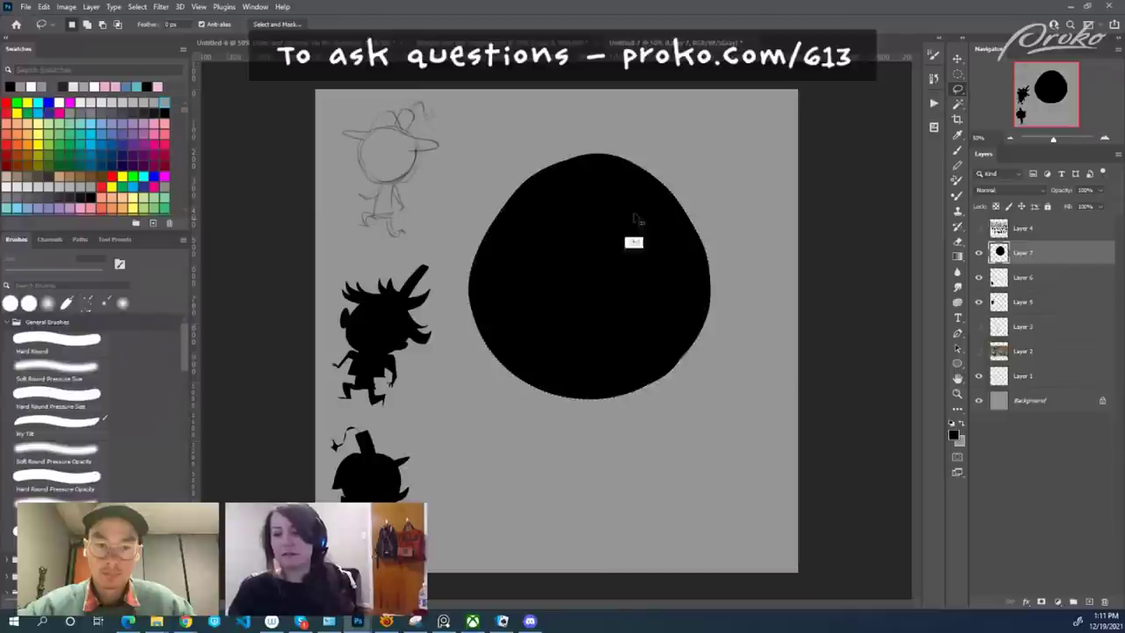
key("ctrl+t")
mouse_move(710, 153)
left_mouse_down()
mouse_move(610, 253)
mouse_move(648, 195)
left_mouse_up()
key("Return")
Lasso a boxy, tilted four-sided shape around the round head and fill it with black.
left_click_drag(642, 247, 641, 277)
mouse_move(557, 196)
left_mouse_down()
mouse_move(517, 351)
mouse_move(629, 361)
mouse_move(668, 345)
mouse_move(693, 251)
mouse_move(618, 202)
mouse_move(562, 195)
left_mouse_up()
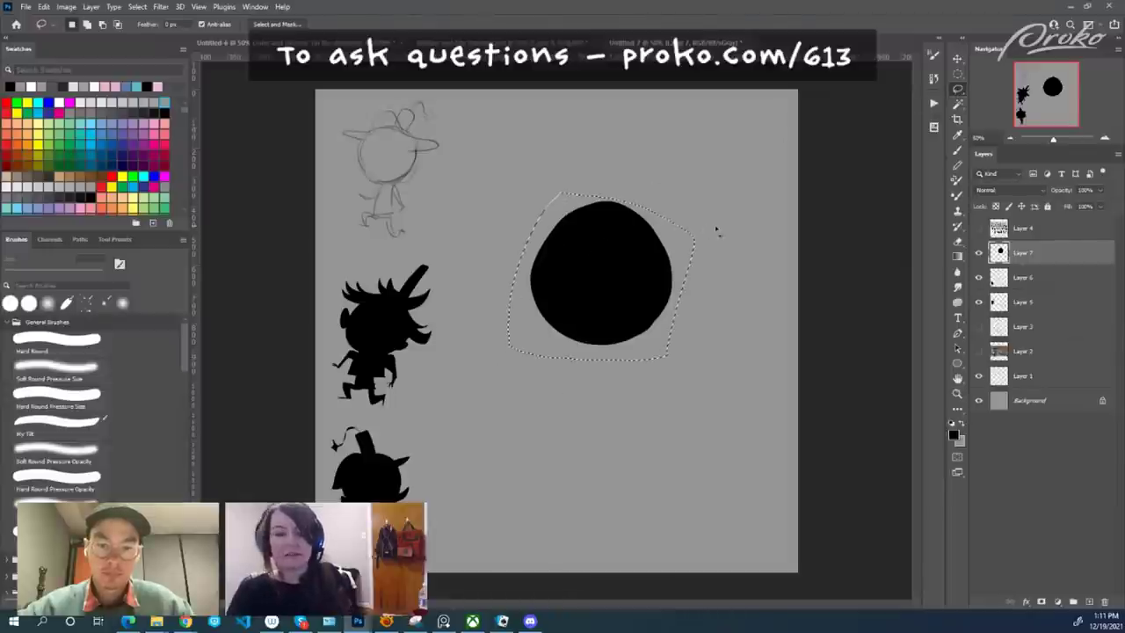
key("shift+F5")
left_click(720, 220)
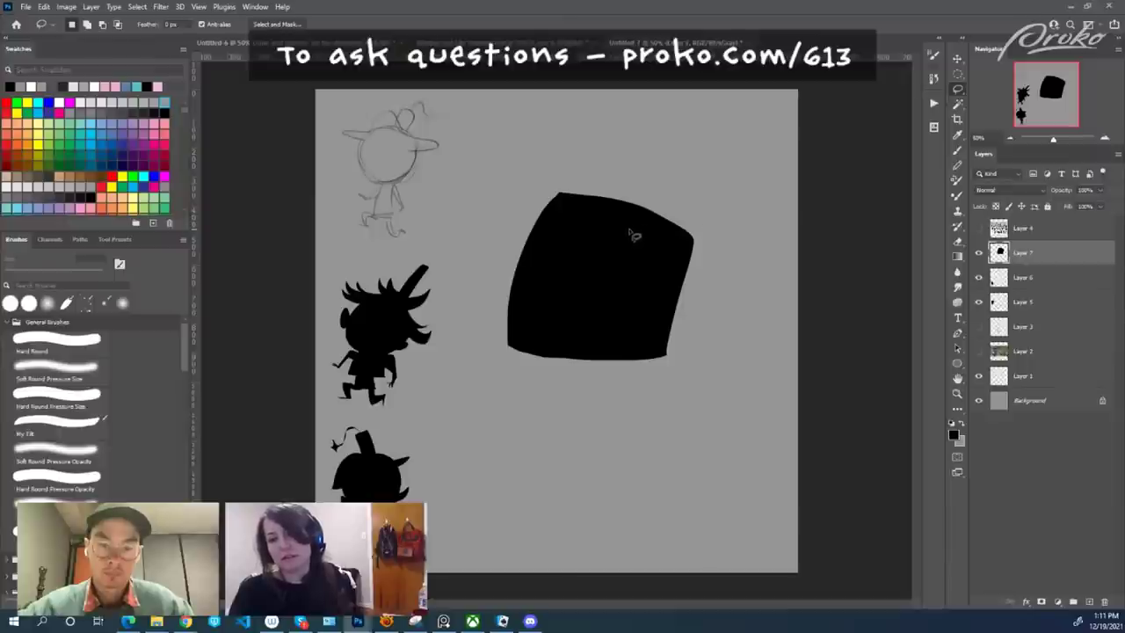
Lasso a wider pillow-like shape flaring out to both sides of the boxy head and fill it with black.
mouse_move(631, 233)
left_mouse_down()
mouse_move(532, 170)
mouse_move(479, 249)
mouse_move(493, 350)
mouse_move(685, 379)
mouse_move(714, 327)
mouse_move(736, 231)
mouse_move(686, 230)
left_mouse_up()
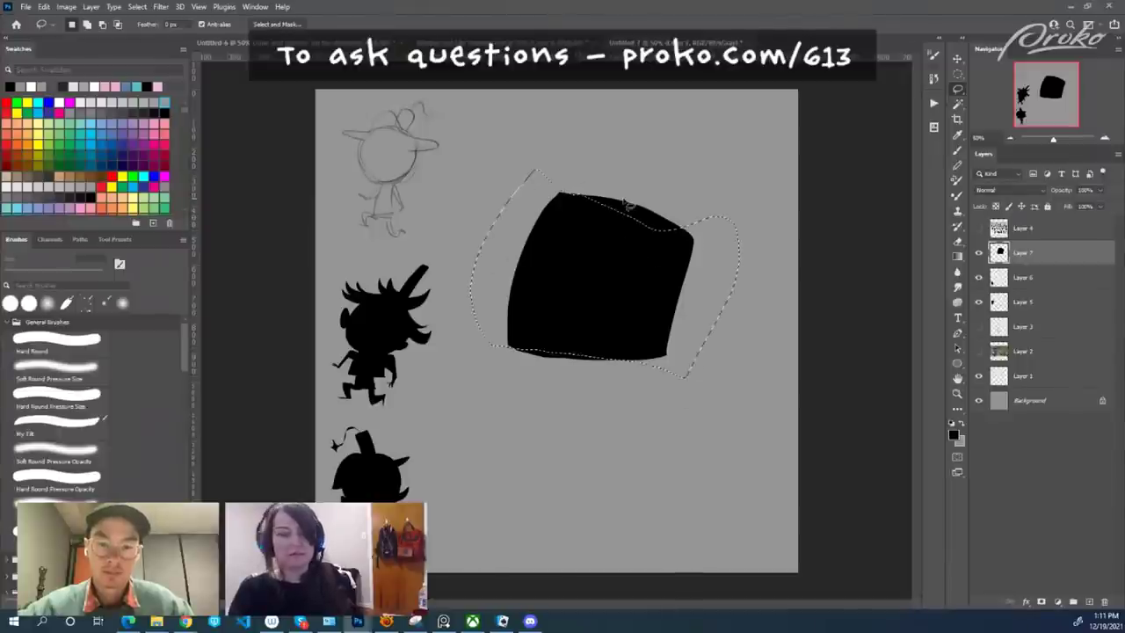
key("shift+BackSpace")
key("Return")
key("ctrl+d")
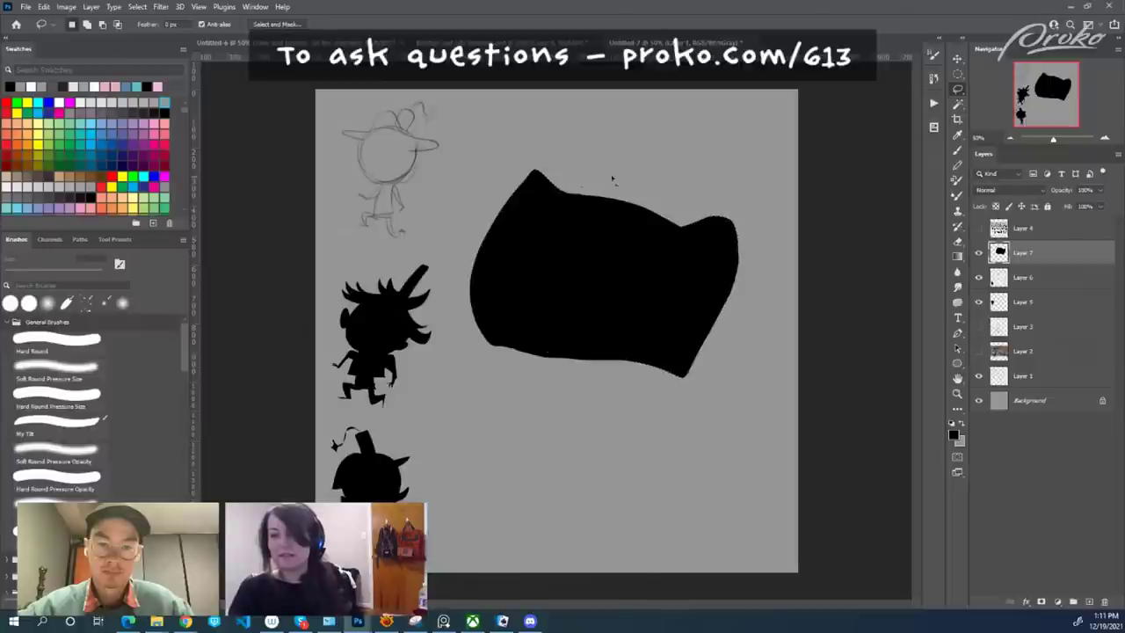
Trim the upper and lower edges of the pillow-shaped head into cleaner curves with pointed lower corners.
left_click_drag(682, 224, 687, 249)
key("ctrl+d")
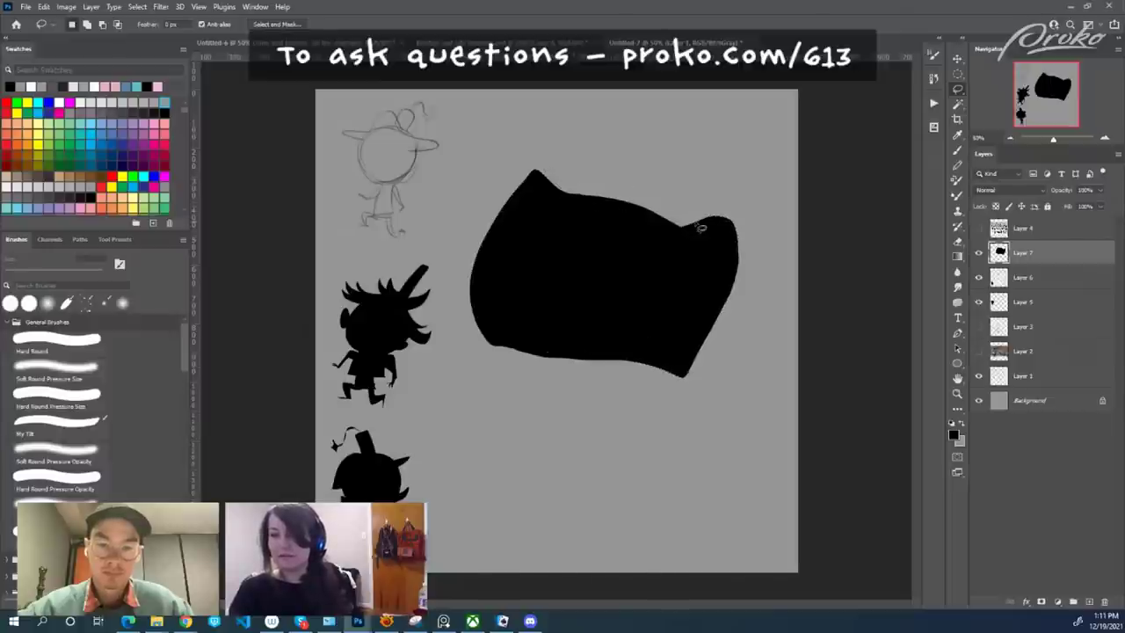
left_click_drag(571, 201, 696, 220)
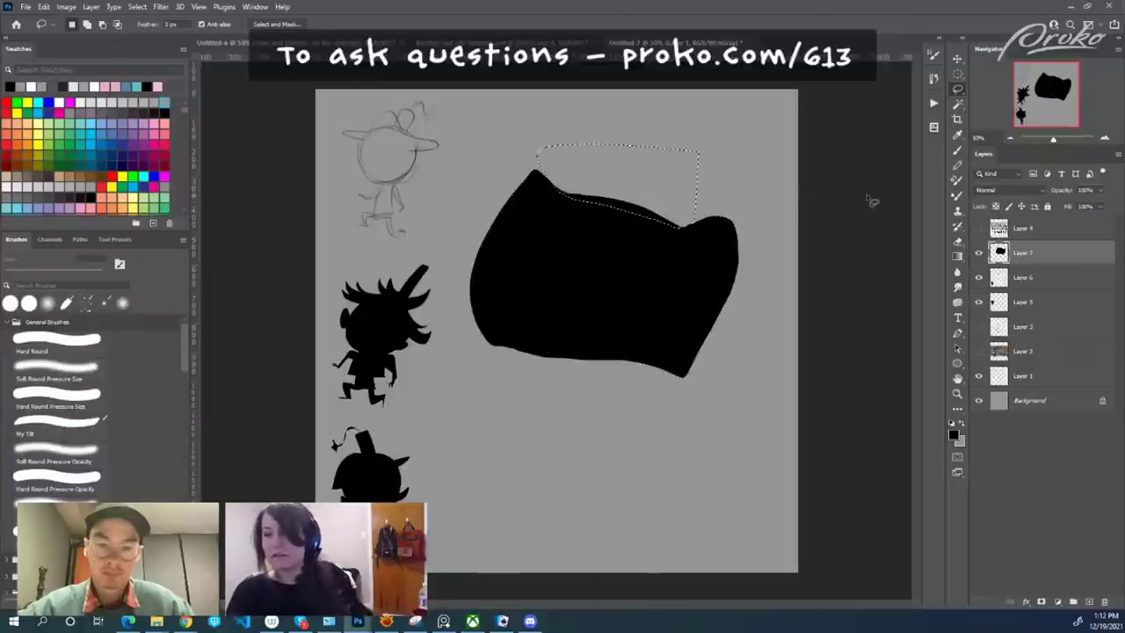
left_click_drag(683, 380, 654, 359)
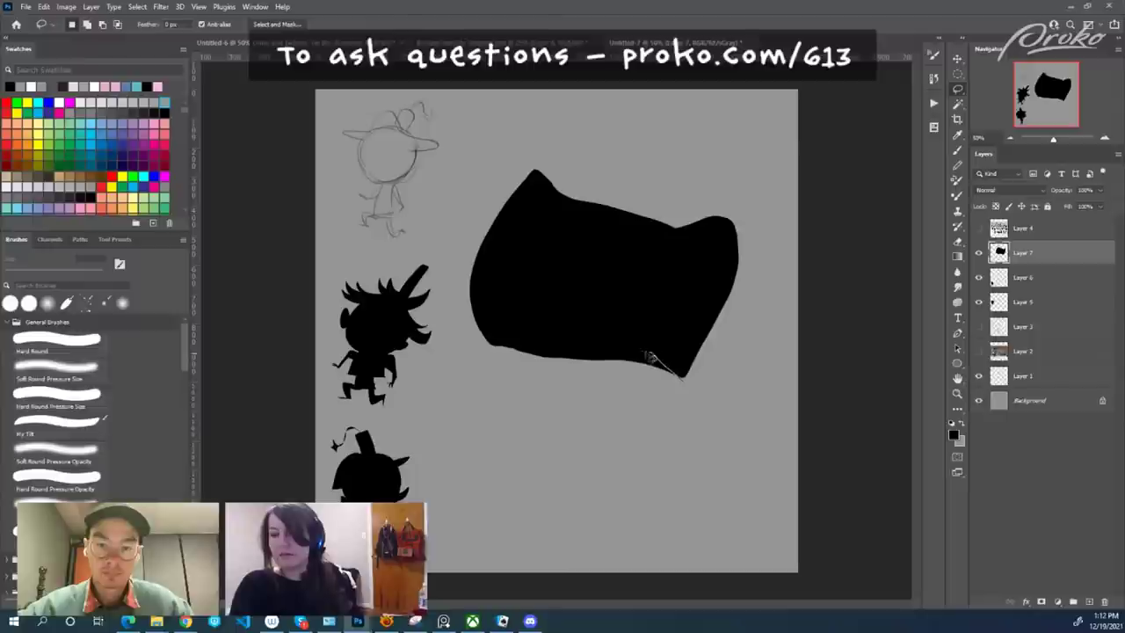
mouse_move(501, 380)
left_mouse_down()
mouse_move(672, 386)
mouse_move(689, 376)
left_mouse_up()
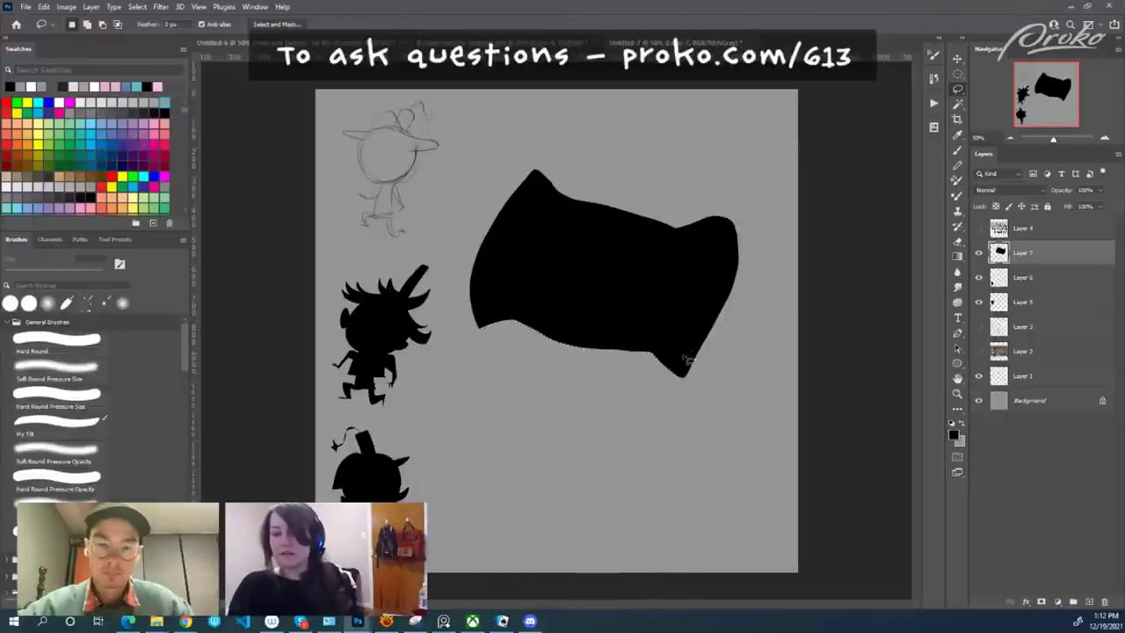
key("shift")
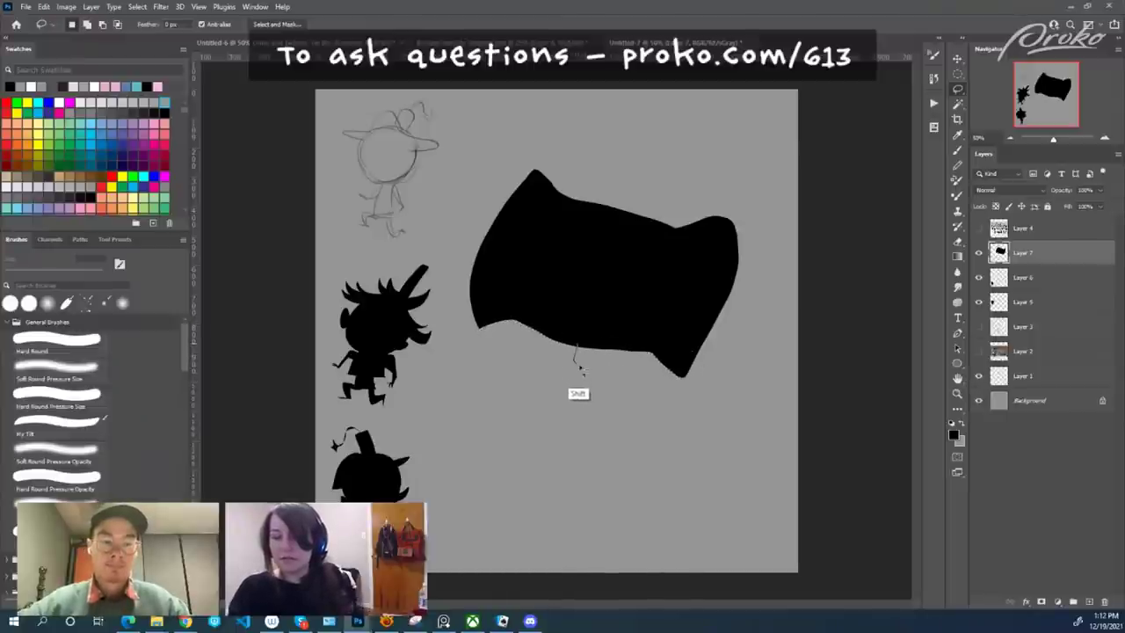
mouse_move(594, 345)
left_mouse_down()
mouse_move(563, 386)
mouse_move(573, 443)
mouse_move(605, 445)
mouse_move(609, 383)
mouse_move(592, 364)
mouse_move(616, 377)
mouse_move(607, 377)
mouse_move(642, 430)
mouse_move(603, 414)
mouse_move(597, 395)
mouse_move(615, 402)
mouse_move(575, 367)
mouse_move(552, 369)
mouse_move(537, 410)
mouse_move(566, 413)
left_mouse_up()
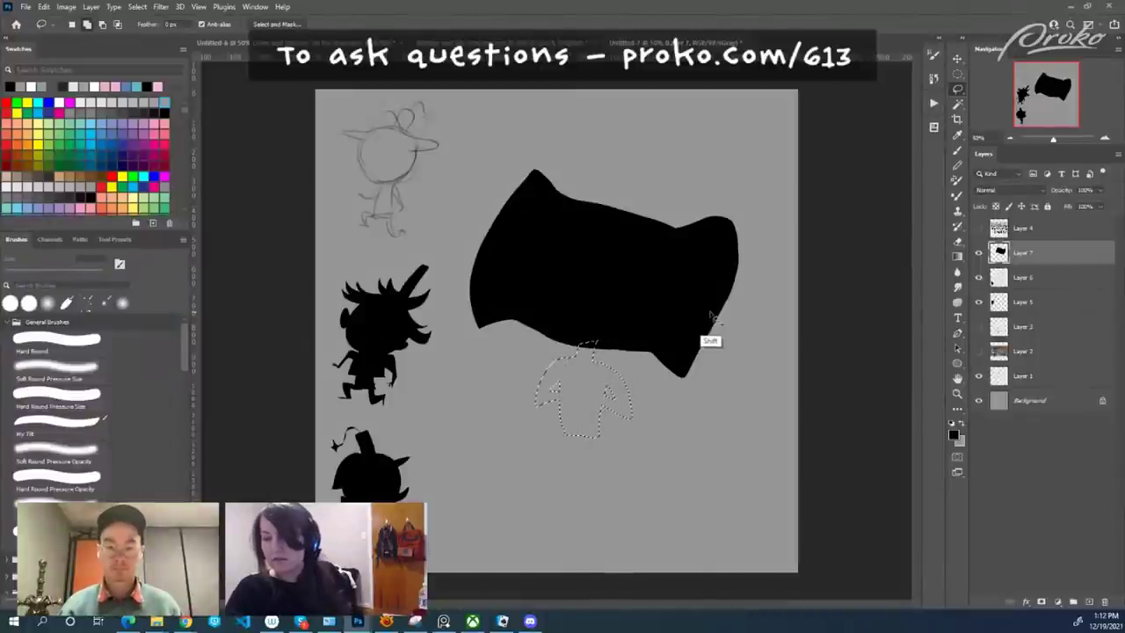
key("alt")
Lasso a neck, slim tapering torso, thin legs and pointed boots below the large head and fill them with black.
left_click_drag(575, 344, 589, 367)
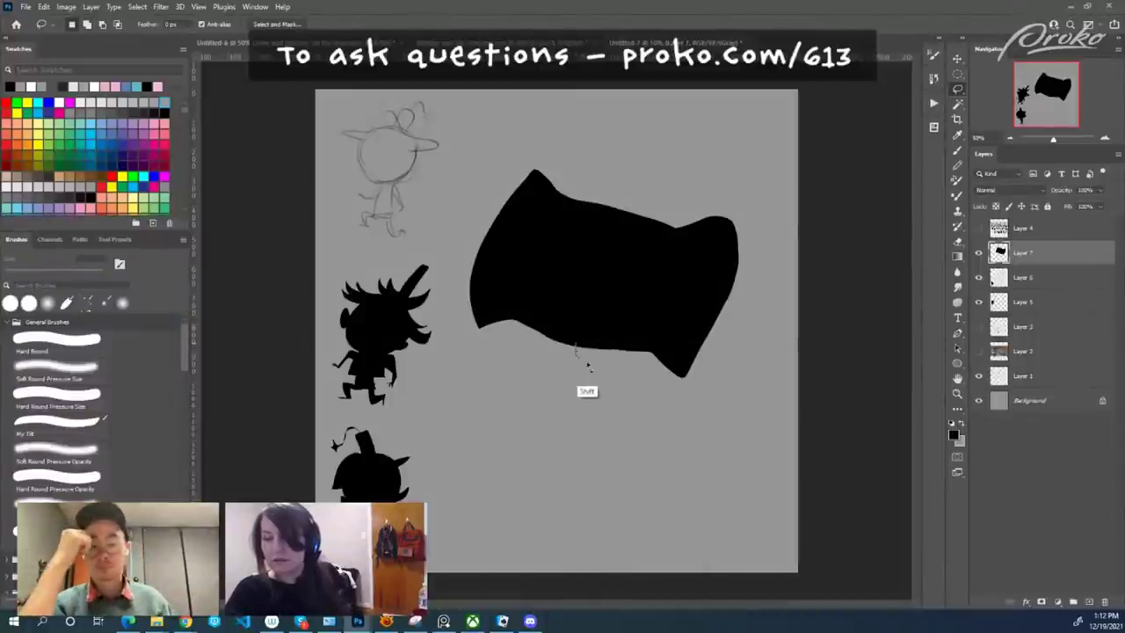
mouse_move(568, 444)
left_mouse_down()
mouse_move(600, 422)
mouse_move(604, 360)
left_mouse_up()
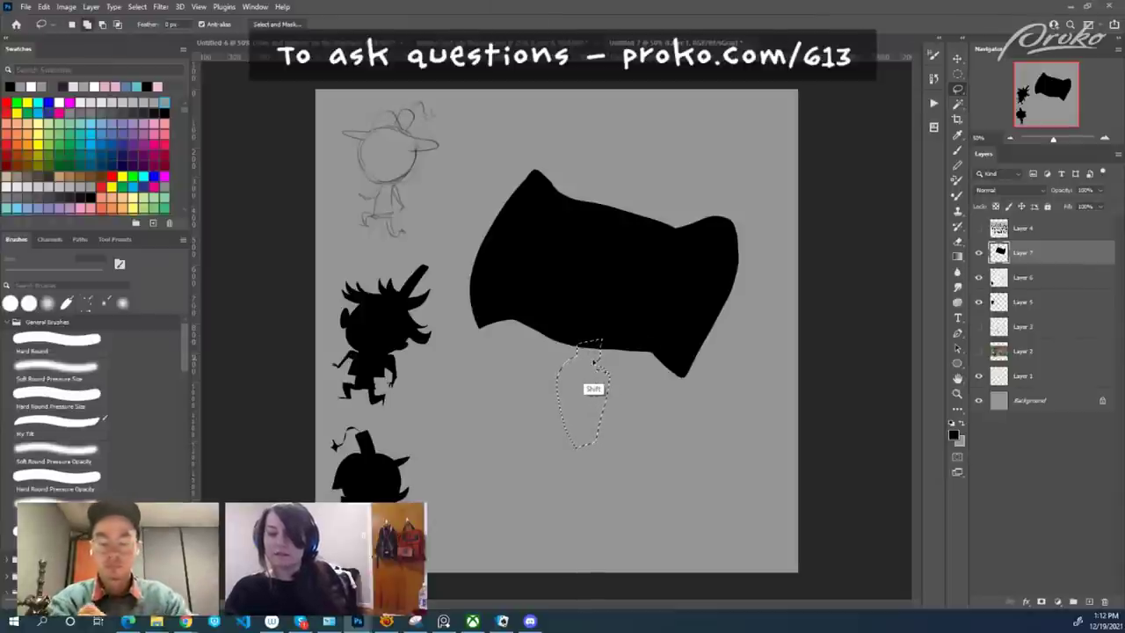
key("shift")
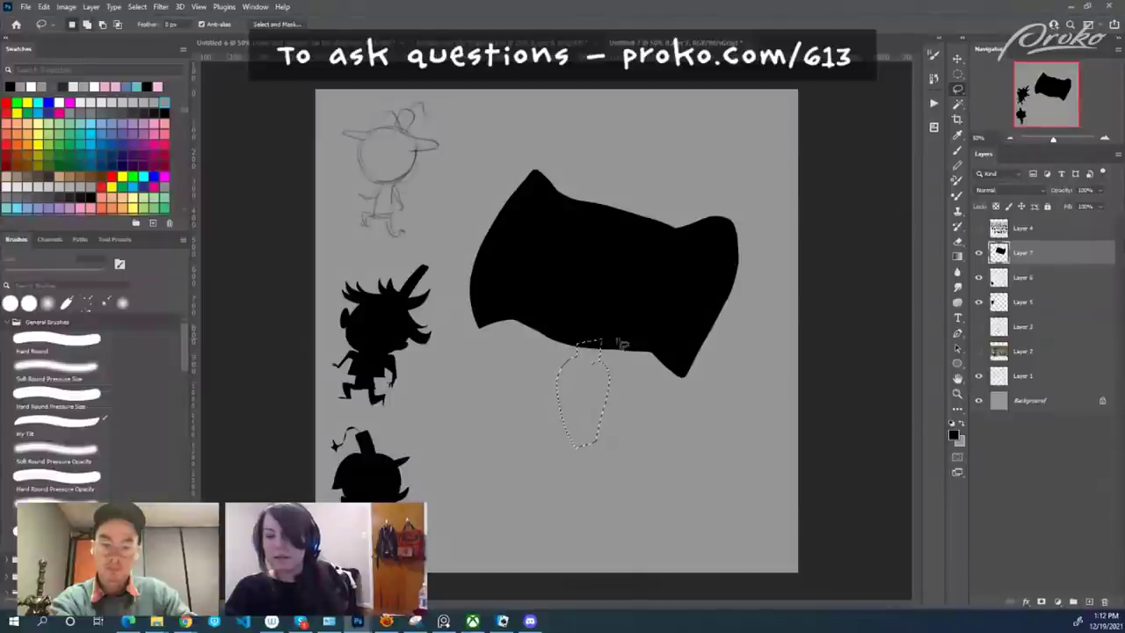
left_click(580, 429)
key("ctrl+z")
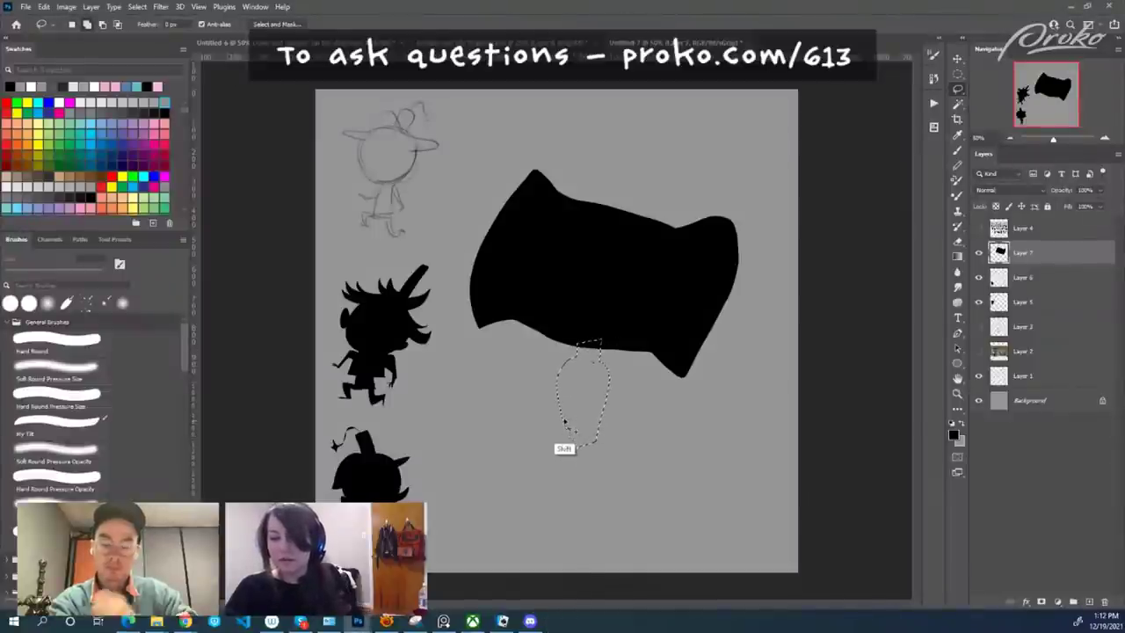
left_click_drag(572, 470, 580, 466)
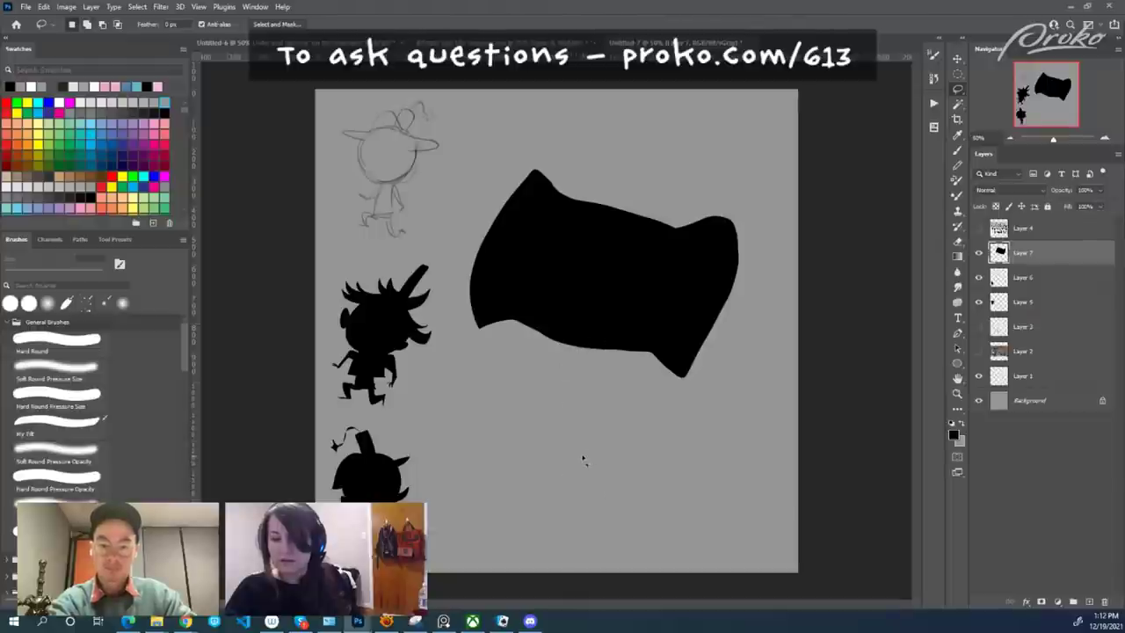
mouse_move(576, 503)
left_mouse_down()
mouse_move(581, 456)
mouse_move(606, 531)
mouse_move(594, 433)
mouse_move(601, 501)
mouse_move(599, 488)
mouse_move(585, 522)
mouse_move(571, 521)
mouse_move(579, 549)
mouse_move(561, 554)
mouse_move(608, 527)
left_mouse_up()
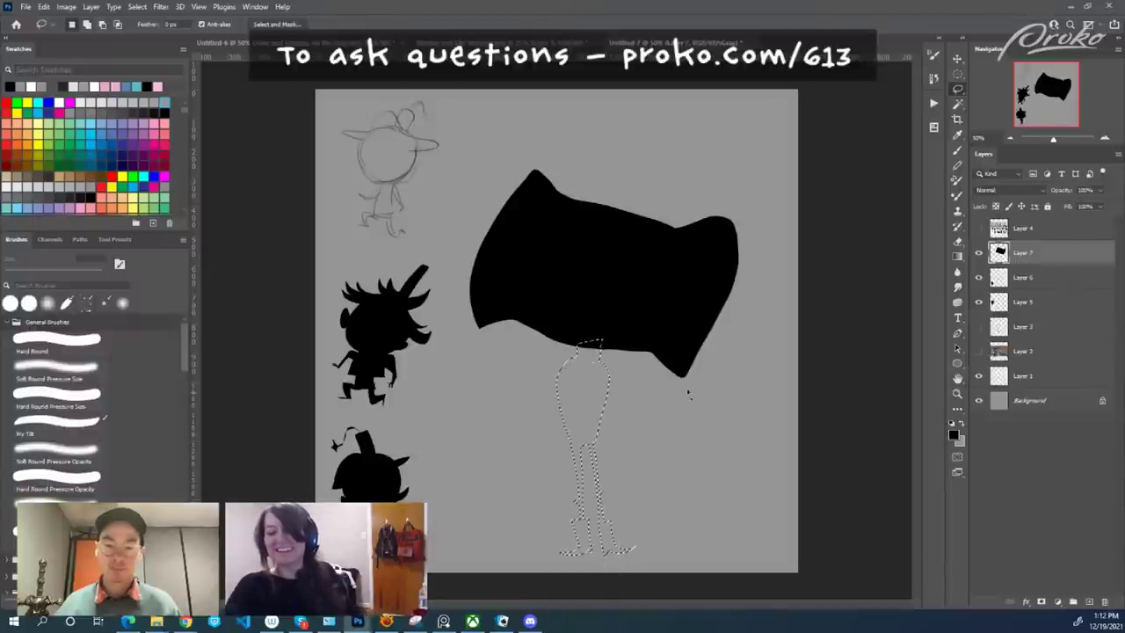
key("shift+BackSpace")
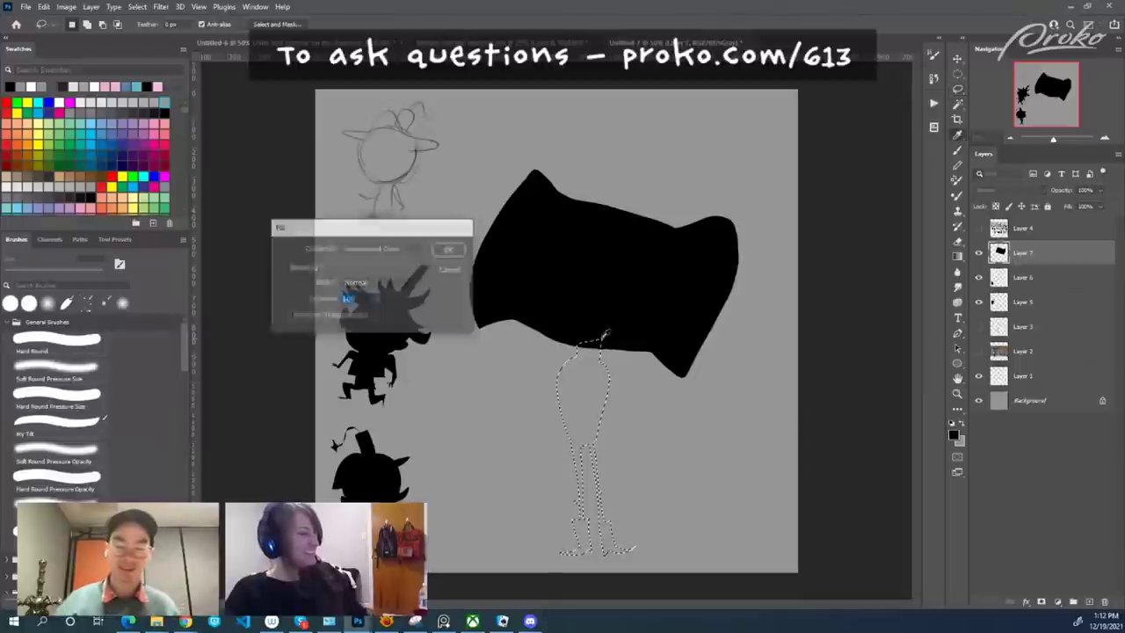
key("Return")
key("ctrl+d")
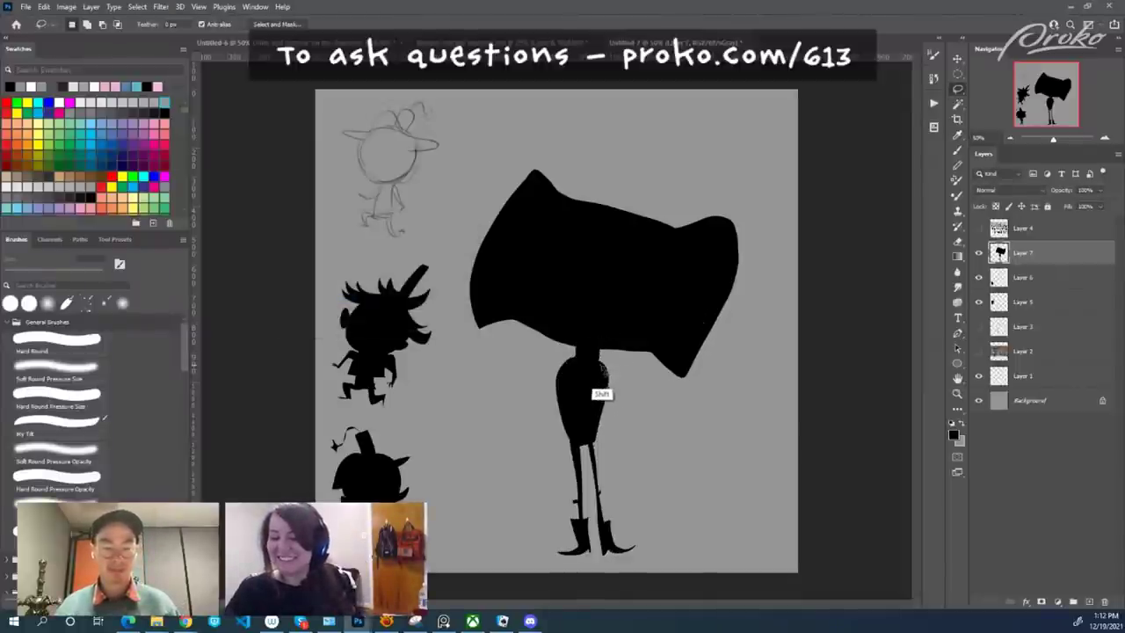
Lasso a boxy open jacket around the third character's torso and fill it with black.
mouse_move(621, 367)
left_mouse_down()
mouse_move(615, 435)
mouse_move(582, 435)
mouse_move(574, 364)
mouse_move(543, 402)
mouse_move(582, 435)
mouse_move(615, 412)
mouse_move(620, 369)
left_mouse_up()
key("shift+BackSpace")
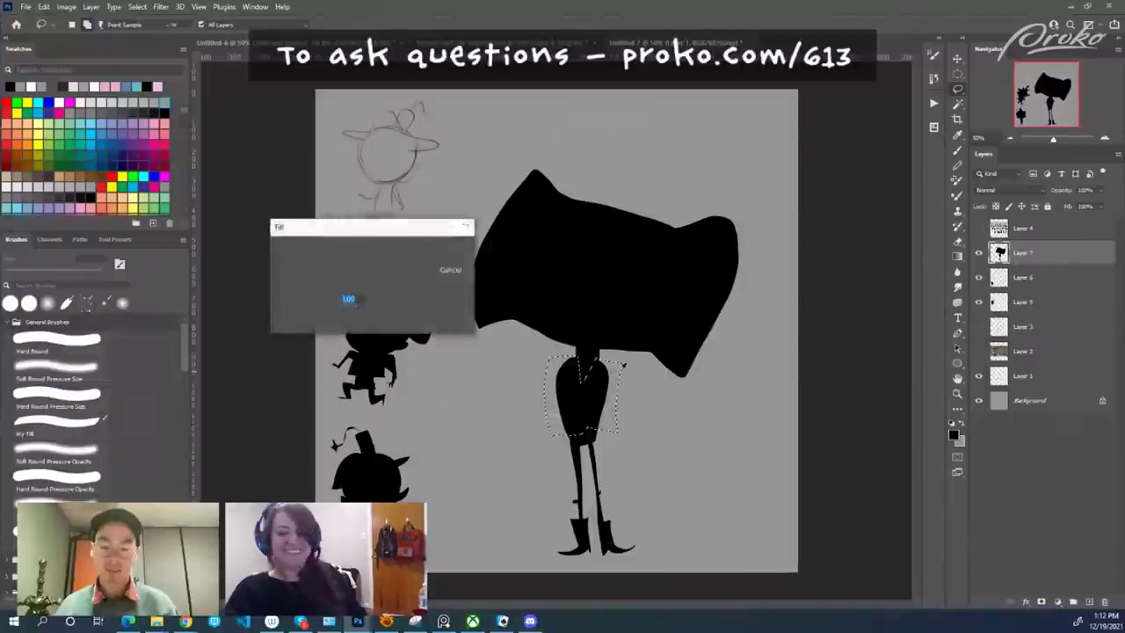
key("Return")
Add long, thin tapering arms hanging from both shoulders of the jacket and fill them with black.
key("shift")
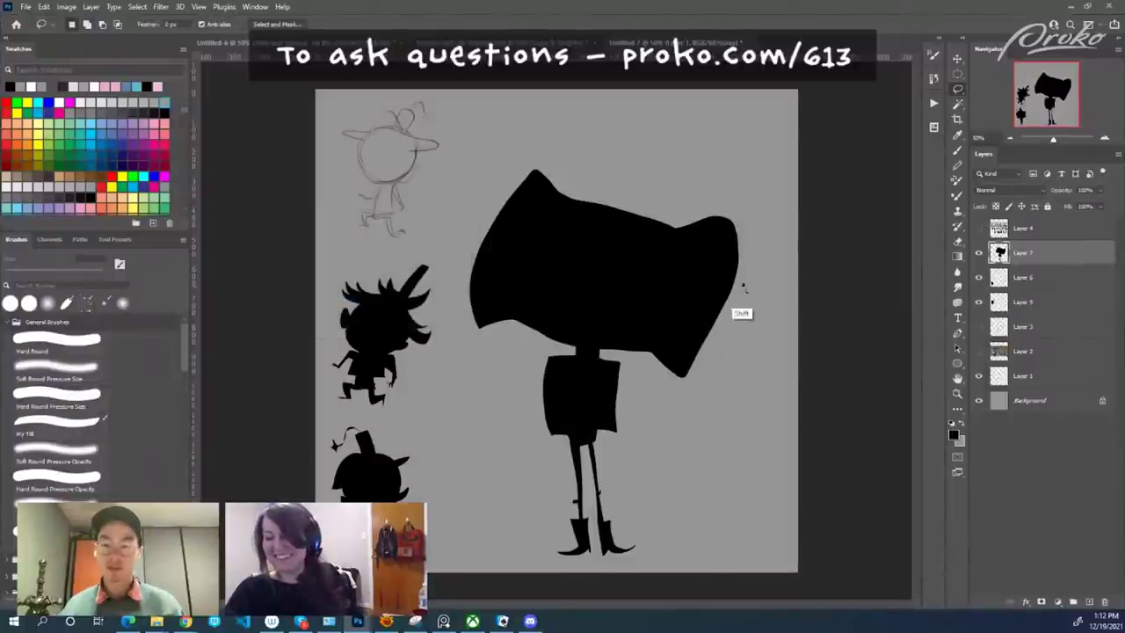
mouse_move(620, 363)
left_mouse_down()
mouse_move(643, 474)
mouse_move(615, 412)
mouse_move(637, 391)
mouse_move(622, 368)
left_mouse_up()
key("Return")
key("ctrl+d")
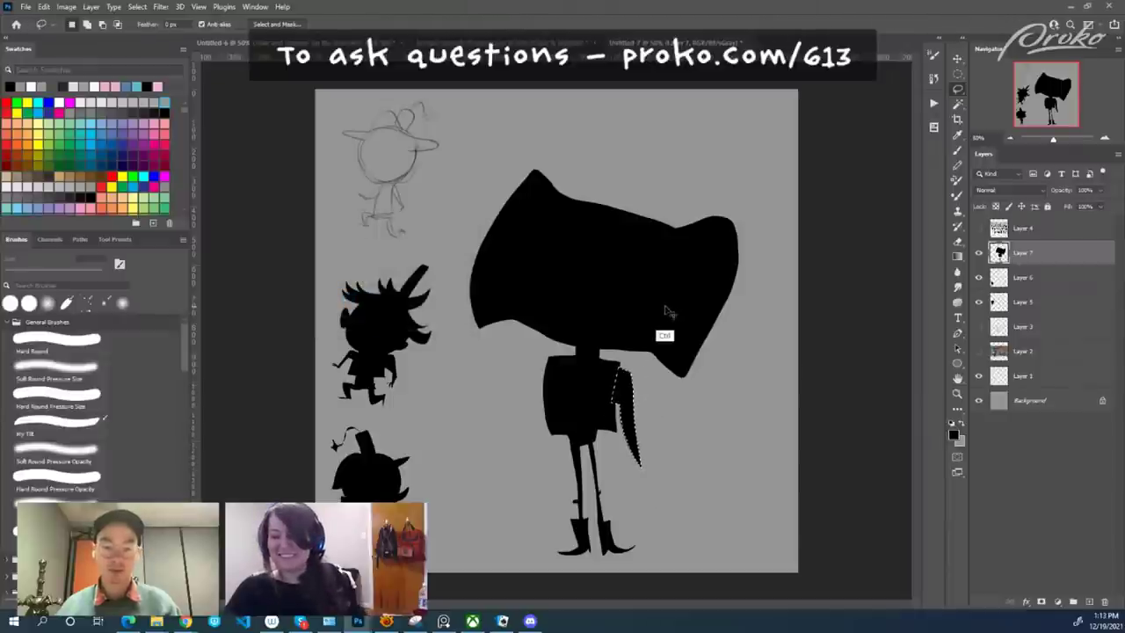
mouse_move(547, 366)
left_mouse_down()
mouse_move(533, 370)
mouse_move(540, 421)
mouse_move(543, 364)
left_mouse_up()
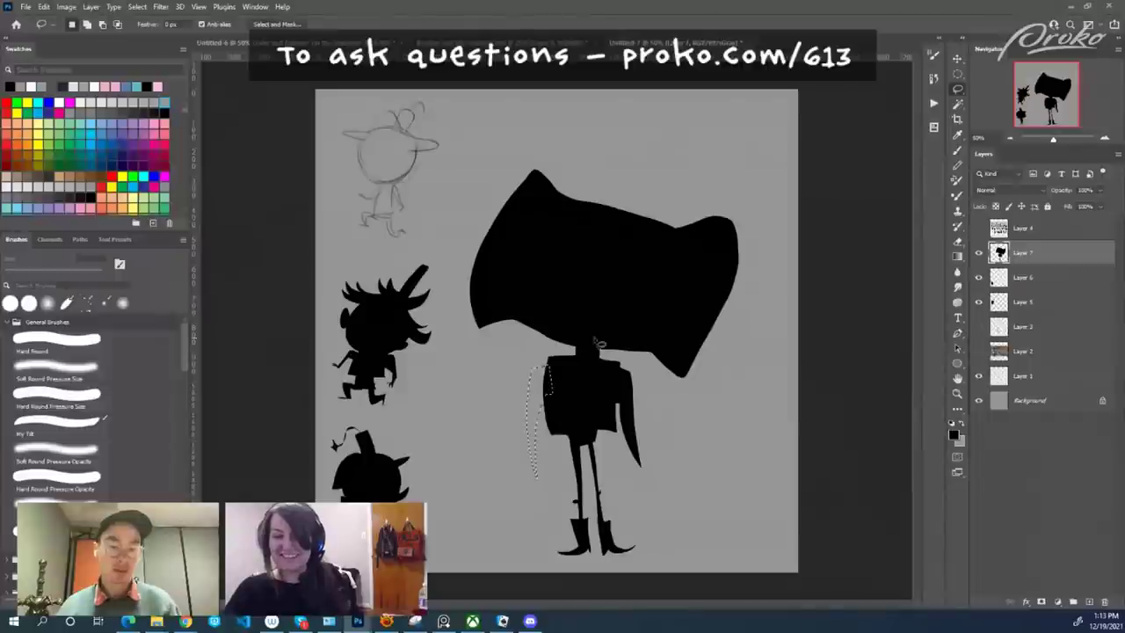
key("alt+BackSpace")
key("ctrl+d")
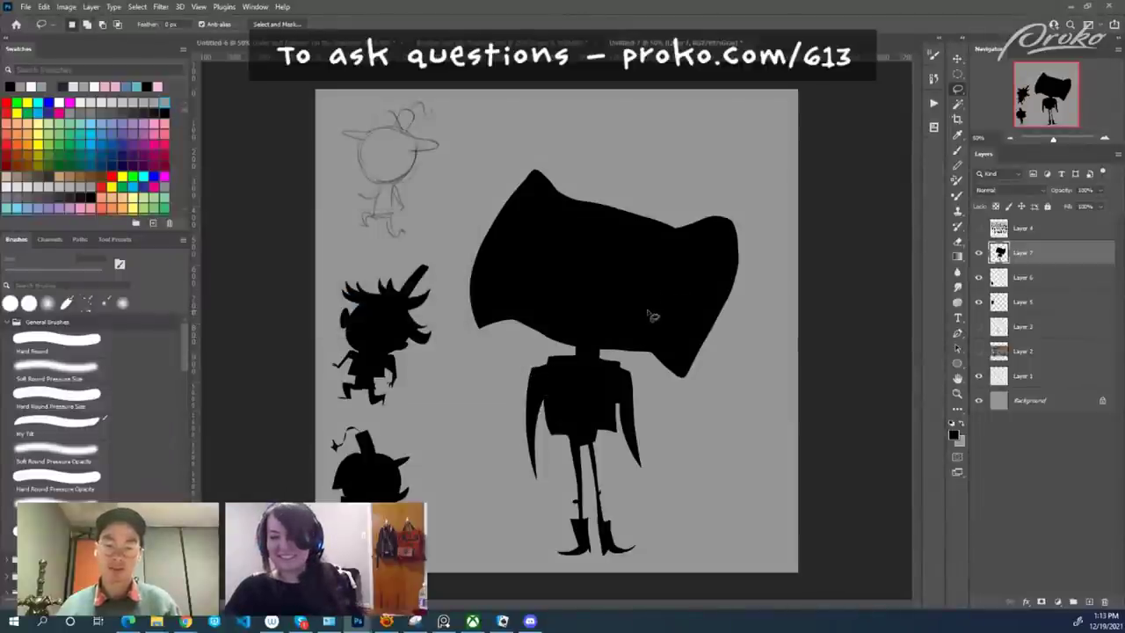
Lasso a curved, tapering fuse rising from the top of the third character's head and fill it with black.
mouse_move(593, 207)
left_mouse_down()
mouse_move(583, 181)
mouse_move(621, 207)
mouse_move(663, 195)
mouse_move(625, 223)
mouse_move(656, 130)
mouse_move(683, 140)
mouse_move(620, 224)
left_mouse_up()
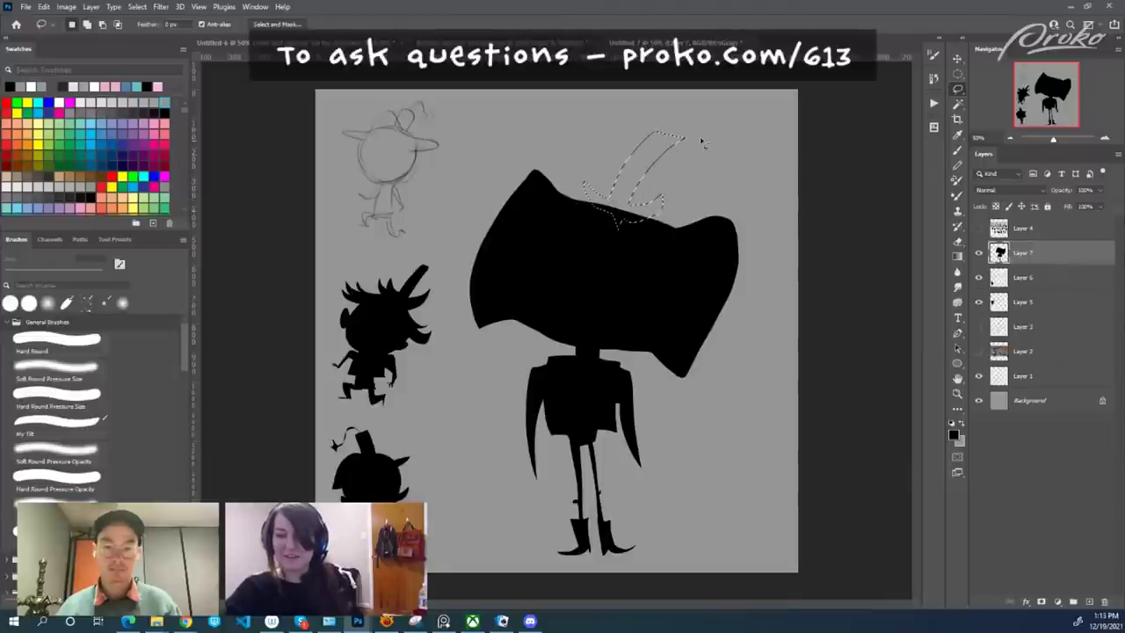
key("ctrl+d")
mouse_move(618, 213)
left_mouse_down()
mouse_move(658, 136)
mouse_move(633, 234)
left_mouse_up()
key("shift+F5")
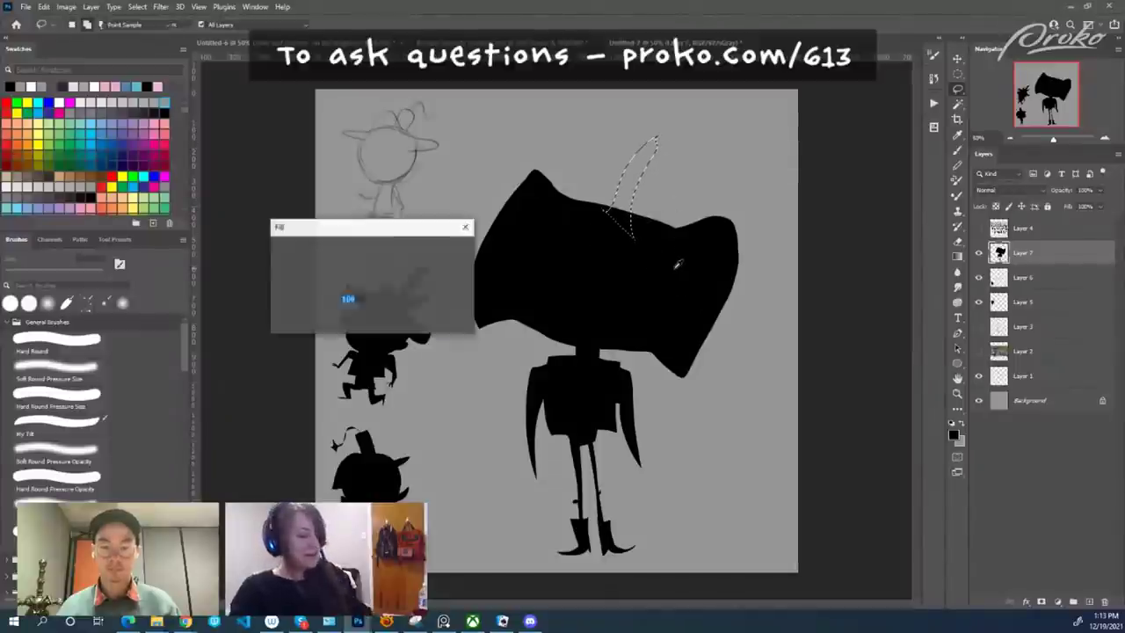
key("Return")
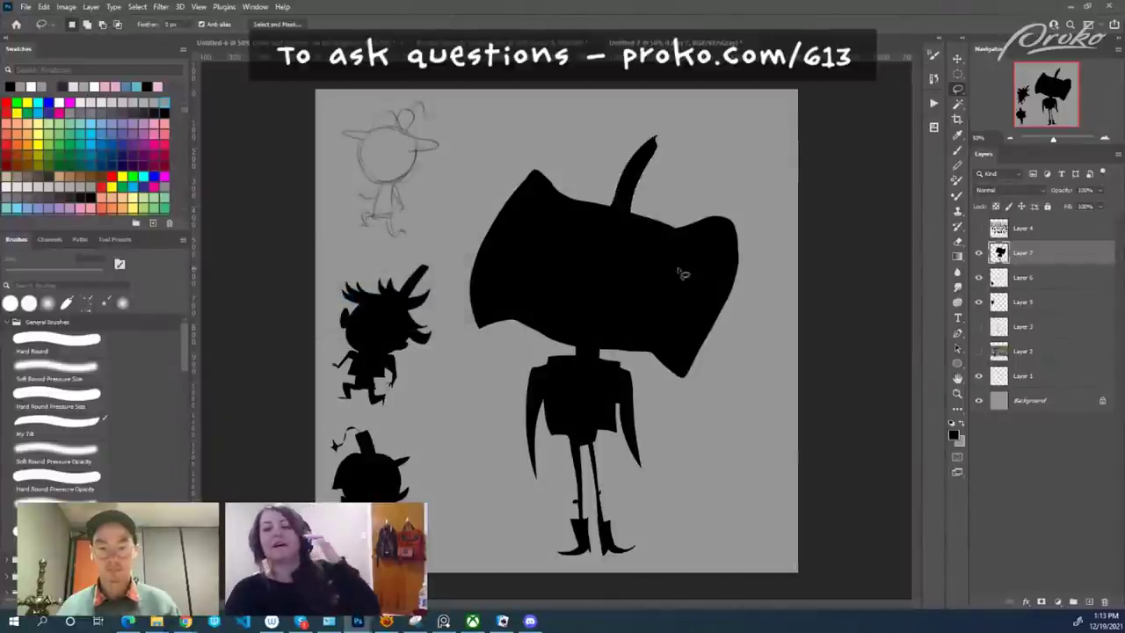
key("ctrl+d")
Lasso a rounded crown around the base of the fuse on top of the head and fill it with black.
key("shift")
mouse_move(577, 193)
left_mouse_down()
mouse_move(633, 182)
mouse_move(655, 220)
mouse_move(676, 227)
mouse_move(618, 230)
mouse_move(573, 204)
left_mouse_up()
key("shift+F5")
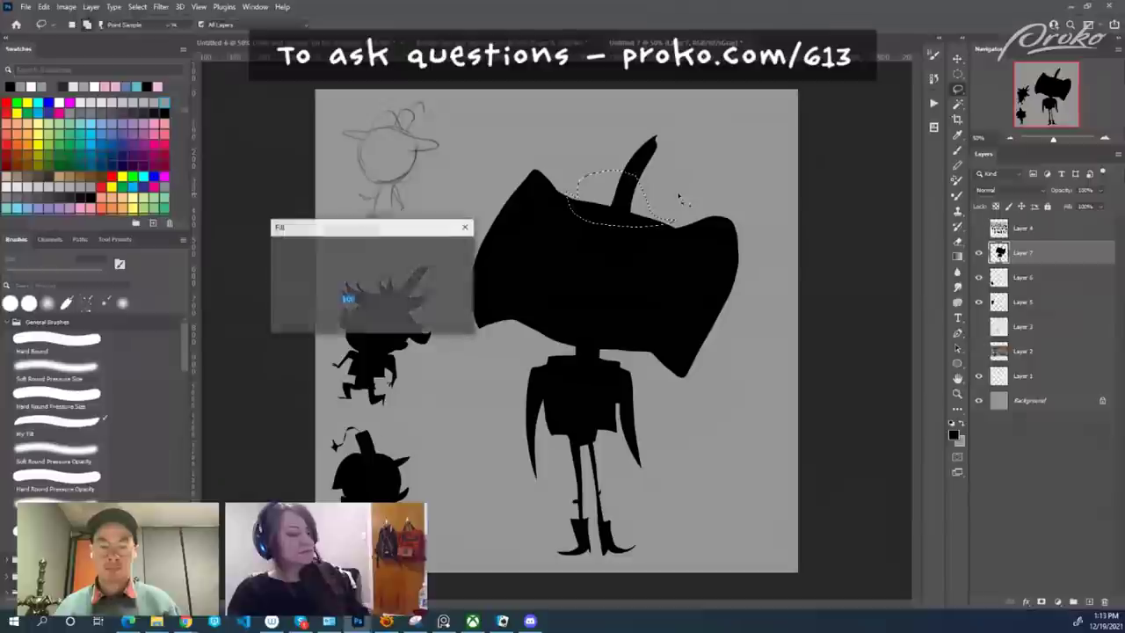
key("Return")
key("ctrl+d")
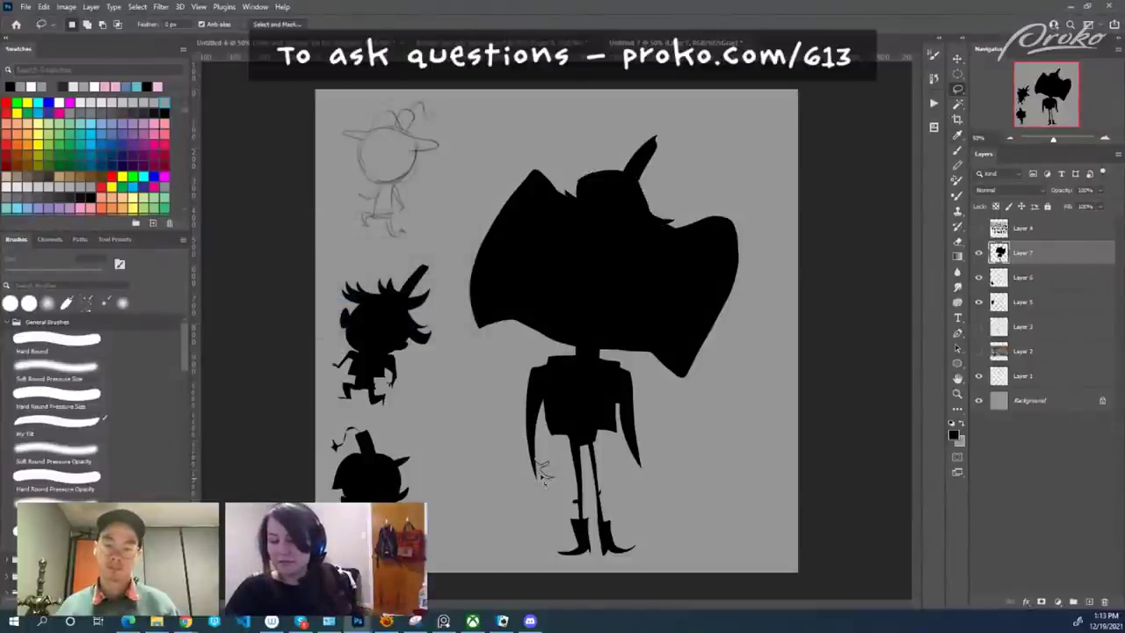
Lasso flared cuffs and spindly clawed hands at the ends of both arms and fill them with black.
left_click_drag(525, 450, 529, 451)
mouse_move(635, 451)
left_mouse_down()
mouse_move(644, 498)
mouse_move(636, 451)
left_mouse_up()
key("shift+F5")
key("Return")
key("ctrl+d")
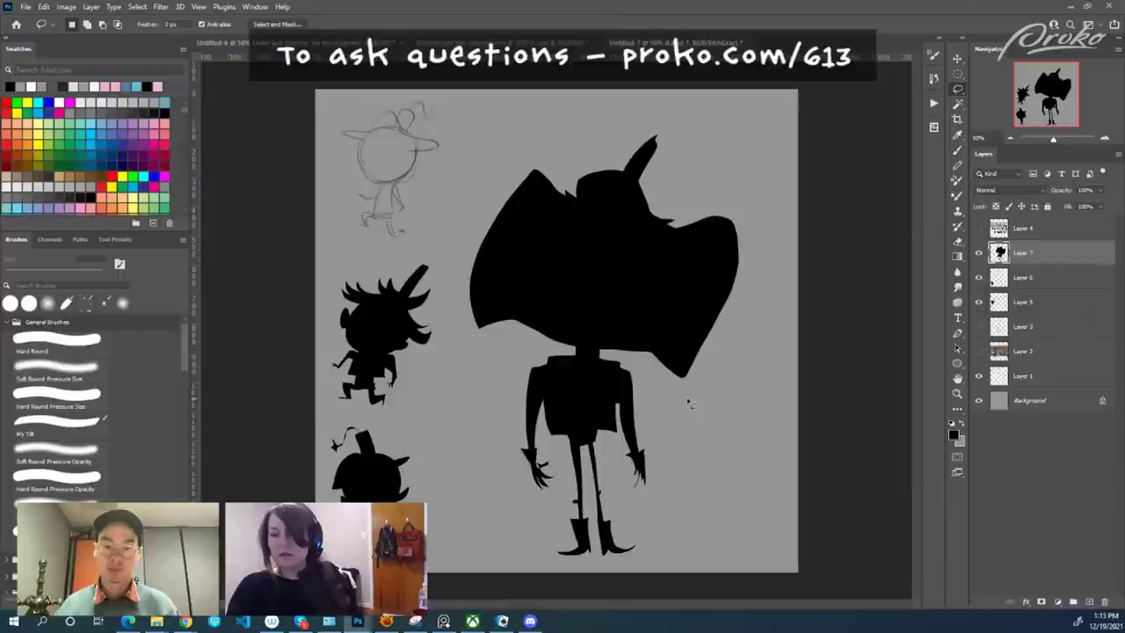
Cut wedge-shaped notches out of both sides of the large head to break its outline into chunky tufts.
mouse_move(701, 349)
left_mouse_down()
mouse_move(724, 332)
mouse_move(710, 330)
left_mouse_up()
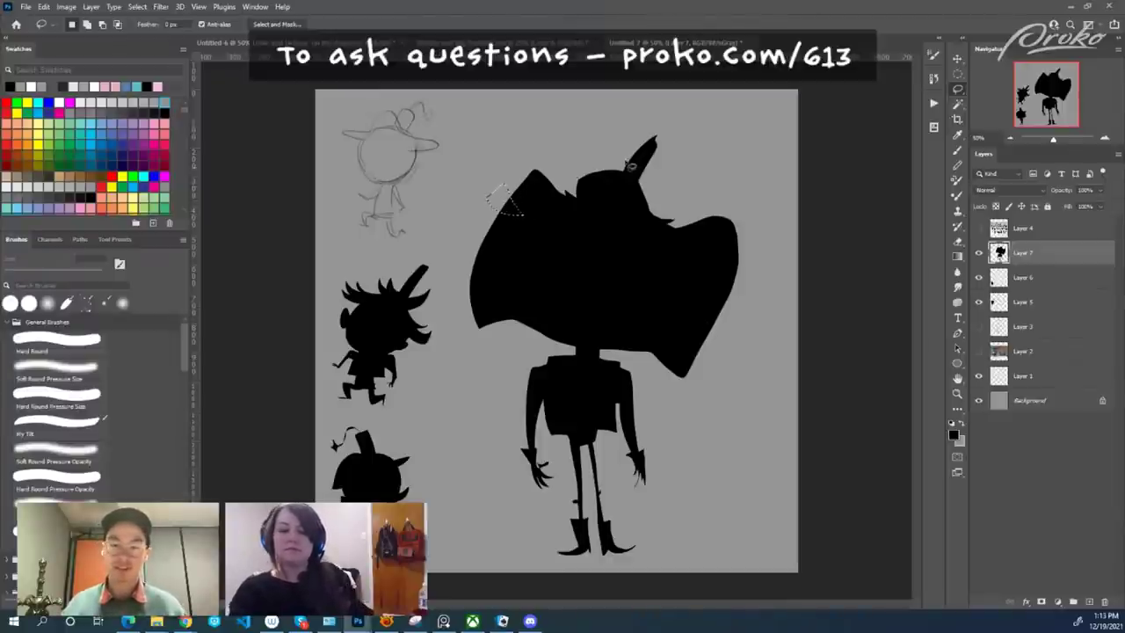
key("Delete")
key("ctrl+d")
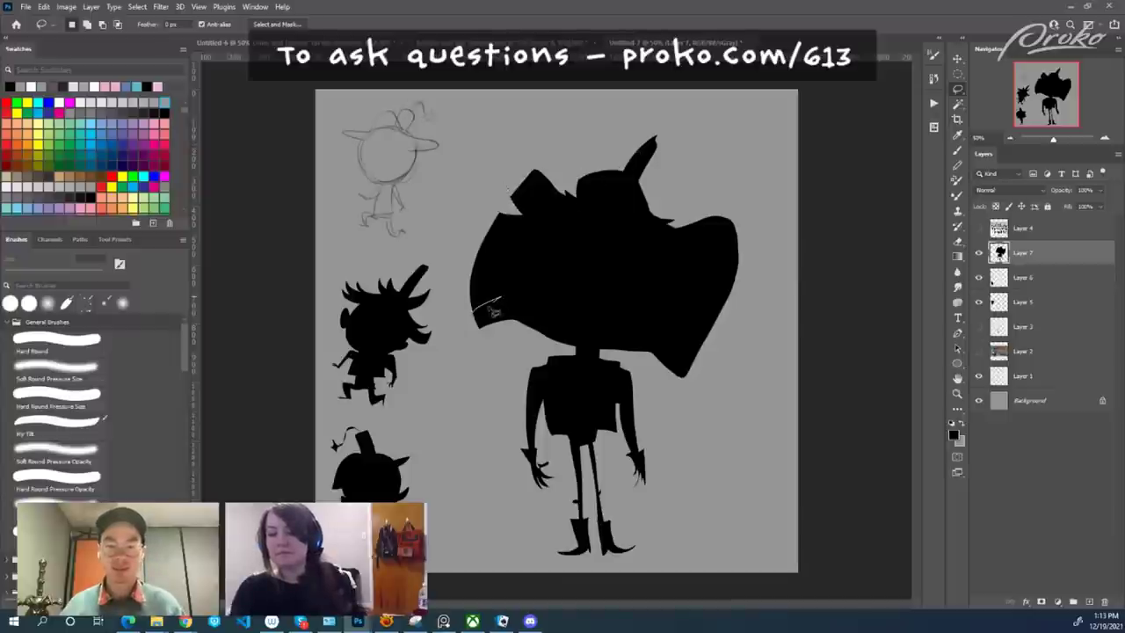
key("ctrl+d")
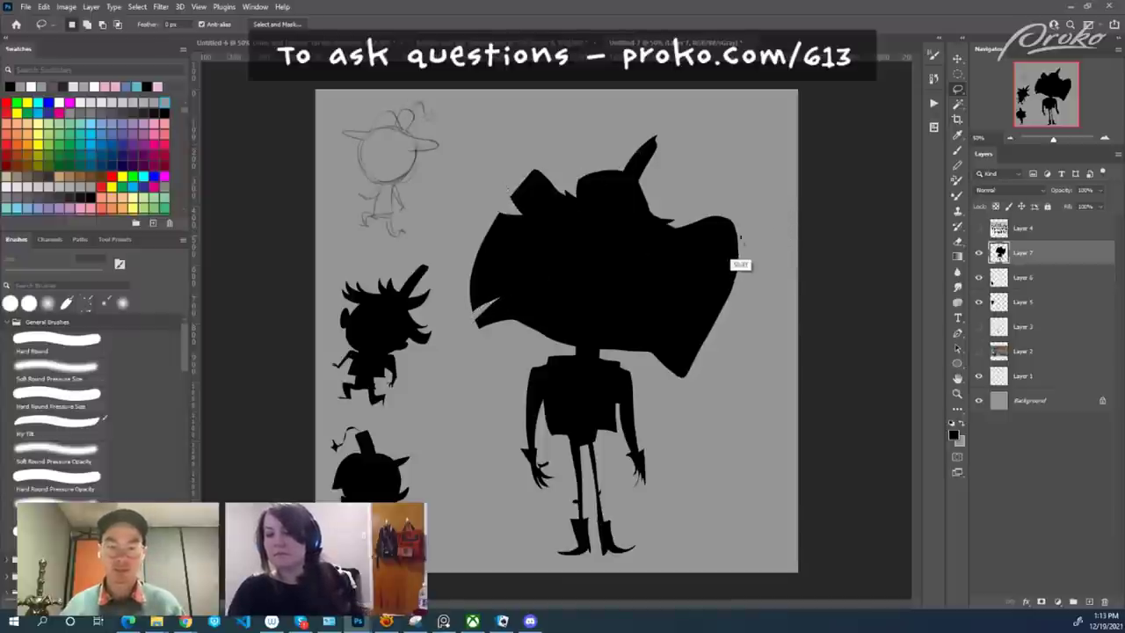
mouse_move(741, 233)
left_mouse_down()
mouse_move(696, 261)
mouse_move(748, 247)
left_mouse_up()
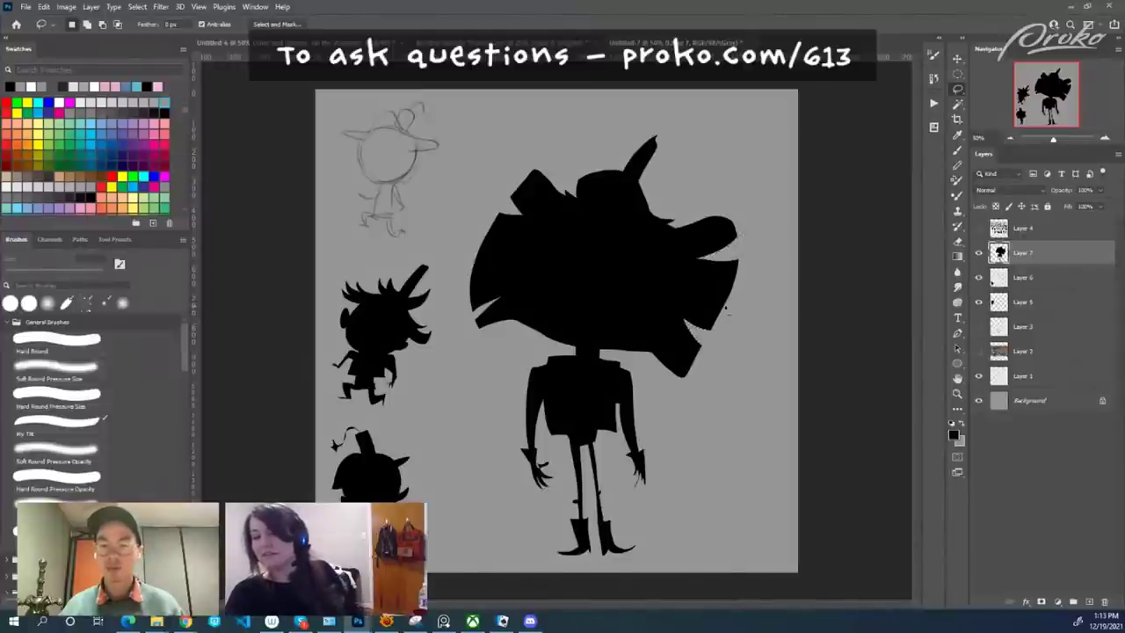
Lasso pointed collar flaps on both sides of the third character's neck and fill them with black.
mouse_move(559, 376)
left_mouse_down()
mouse_move(575, 396)
mouse_move(650, 362)
mouse_move(622, 342)
left_mouse_up()
key("shift+BackSpace")
key("Return")
key("ctrl+d")
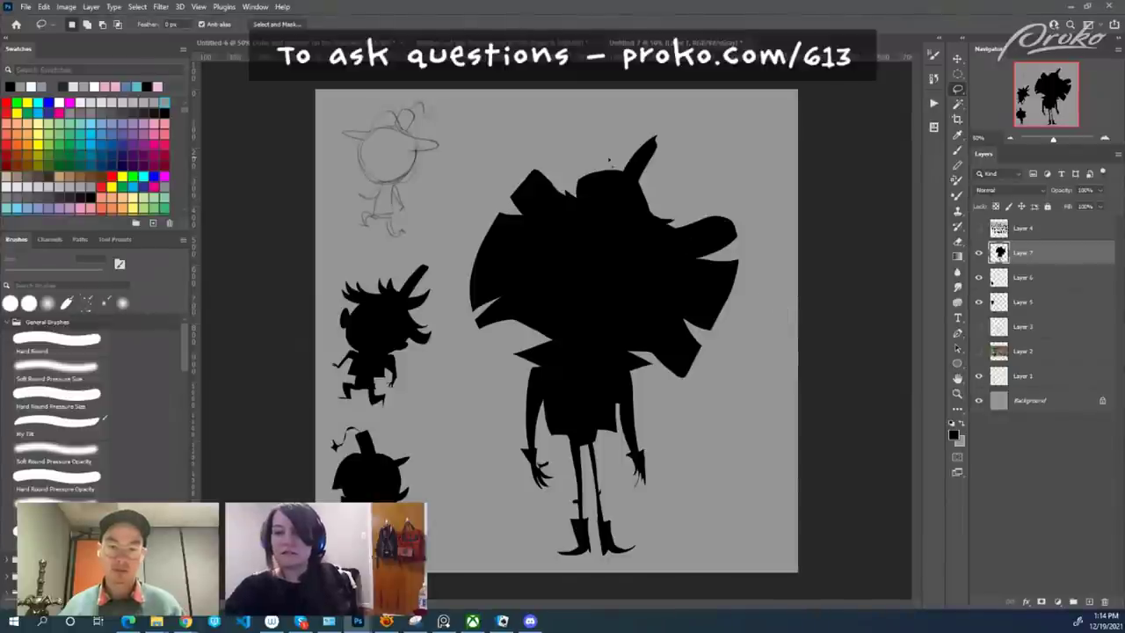
Lasso a sliver along the third character's right-hand leg and fill it with black to thicken the limb.
mouse_move(591, 482)
left_mouse_down()
mouse_move(585, 447)
mouse_move(605, 530)
mouse_move(593, 439)
left_mouse_up()
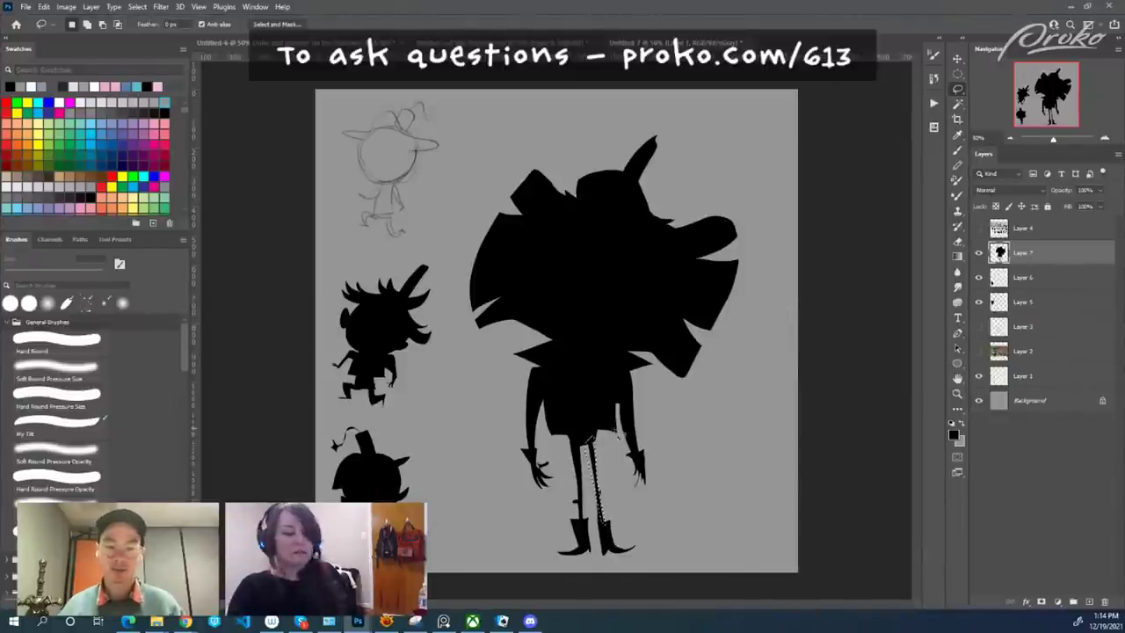
key("shift+F5")
key("Return")
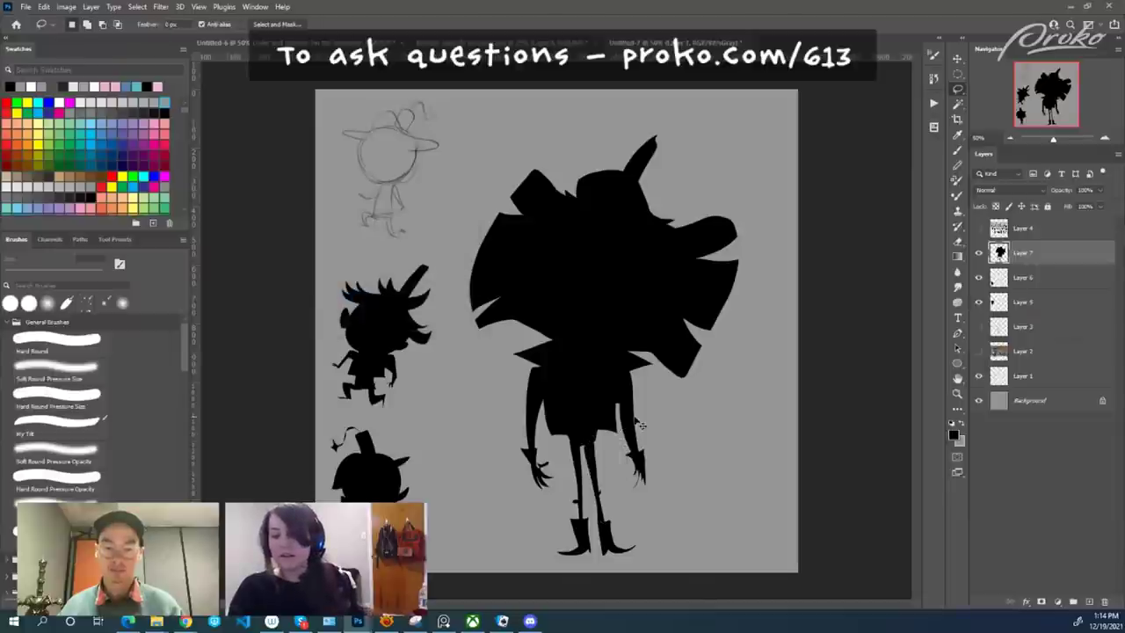
Scale the third silhouette down to thumbnail size and place it beside the second thumbnail near the canvas's lower edge.
key("ctrl+t")
left_click_drag(739, 133, 578, 378)
left_click_drag(543, 415, 493, 424)
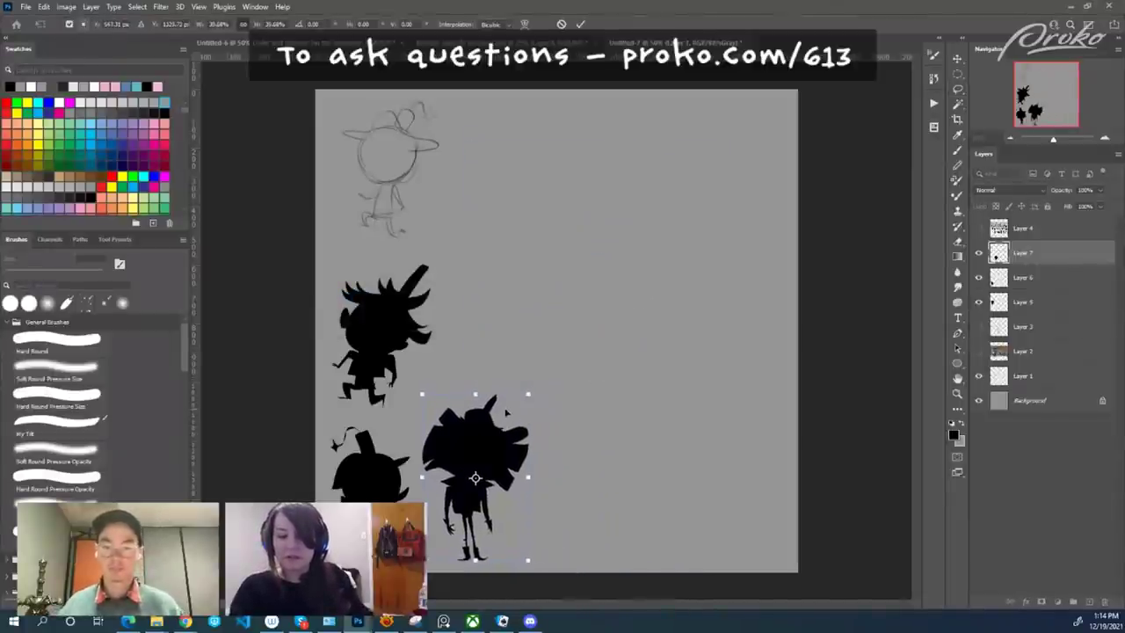
key("Return")
On a new layer, lasso a wide head with spiky hair, a slanted fuse and a rounded side bump, and fill it with black.
key("ctrl+shift+alt+n")
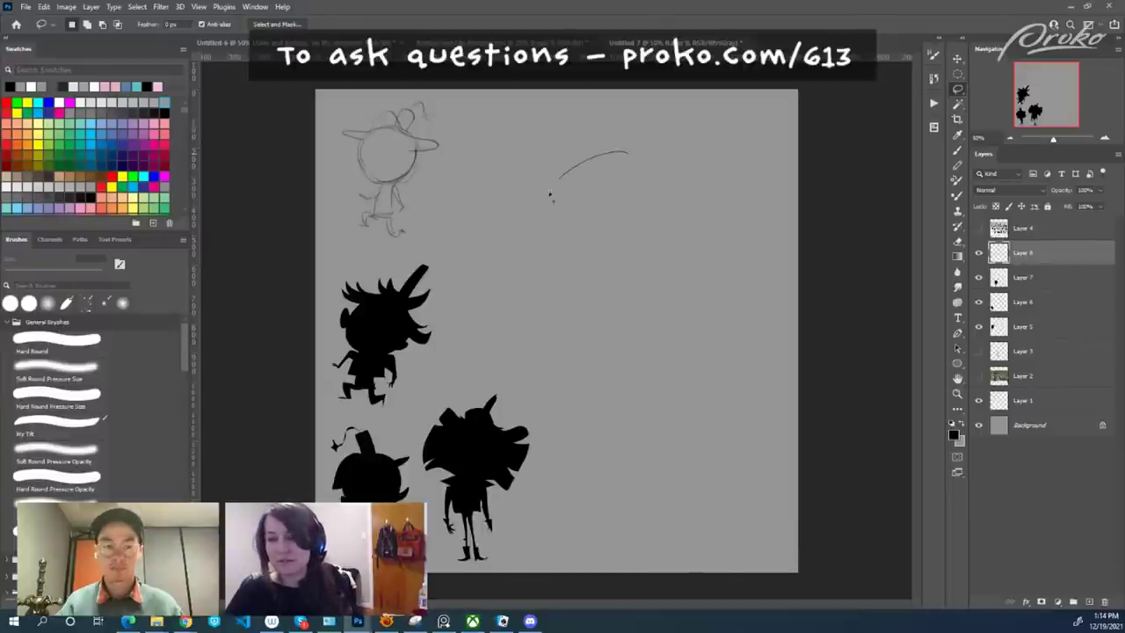
mouse_move(687, 165)
left_mouse_down()
mouse_move(670, 163)
mouse_move(664, 121)
mouse_move(690, 188)
mouse_move(725, 115)
mouse_move(690, 162)
mouse_move(613, 119)
mouse_move(586, 143)
mouse_move(648, 164)
left_mouse_up()
mouse_move(714, 195)
left_mouse_down()
mouse_move(696, 246)
mouse_move(710, 237)
mouse_move(682, 262)
mouse_move(714, 286)
left_mouse_up()
key("shift+BackSpace")
key("Return")
key("ctrl+d")
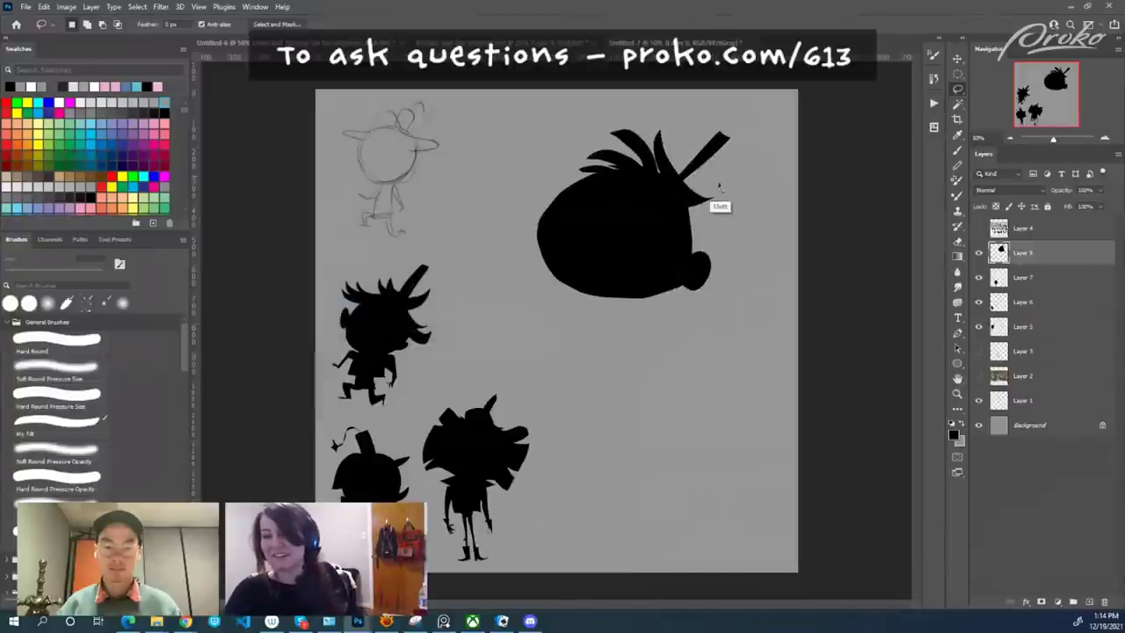
Lasso a small hunched body with short, bowed legs beneath the fourth character's head and fill it with black.
key("shift")
mouse_move(652, 295)
left_mouse_down()
mouse_move(692, 348)
mouse_move(635, 343)
mouse_move(640, 300)
left_mouse_up()
mouse_move(639, 343)
left_mouse_down()
mouse_move(625, 378)
mouse_move(637, 386)
mouse_move(627, 389)
mouse_move(649, 385)
mouse_move(683, 376)
left_mouse_up()
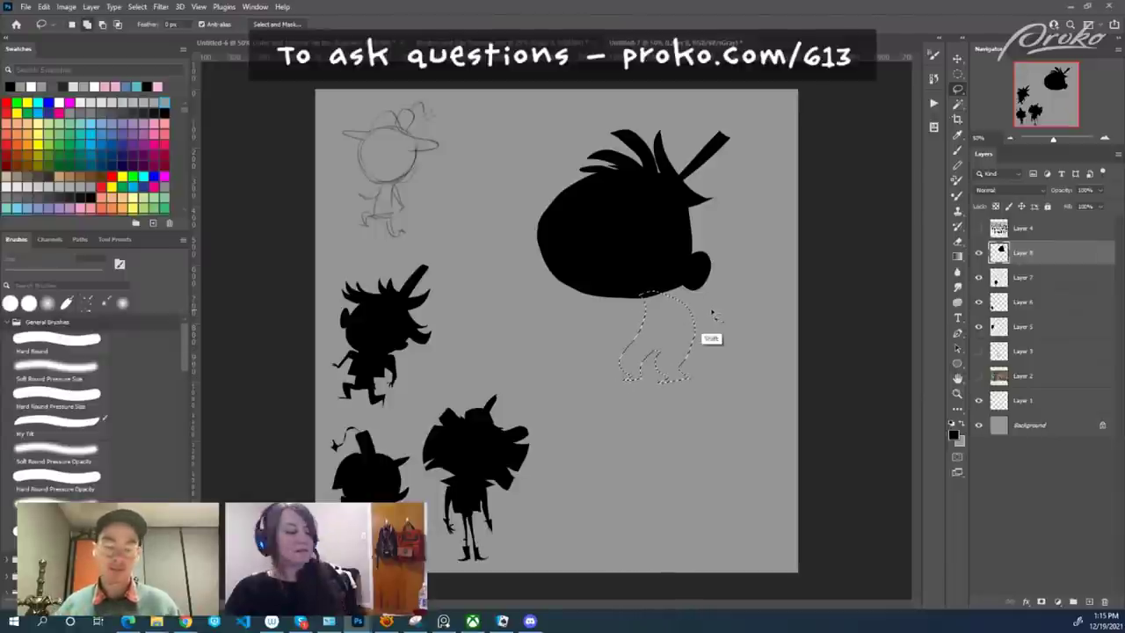
key("shift+F5")
key("Return")
key("ctrl+d")
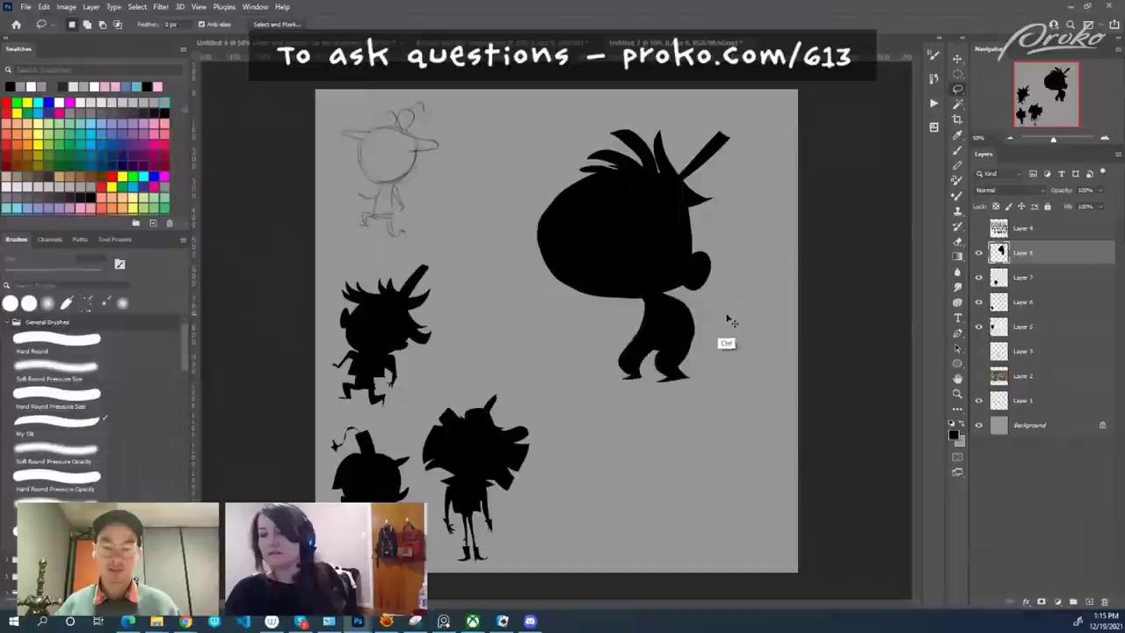
Move the fourth figure down, lasso curved arms with clawed hands on both sides of its body, and fill them with black.
left_click_drag(726, 318, 730, 349)
mouse_move(669, 325)
left_mouse_down()
mouse_move(739, 361)
mouse_move(740, 402)
mouse_move(718, 393)
mouse_move(709, 363)
mouse_move(742, 327)
left_mouse_up()
key("alt+BackSpace")
key("ctrl+d")
mouse_move(645, 336)
left_mouse_down()
mouse_move(590, 373)
mouse_move(594, 390)
mouse_move(612, 393)
mouse_move(609, 373)
mouse_move(647, 349)
left_mouse_up()
key("ctrl+z")
key("shift+BackSpace")
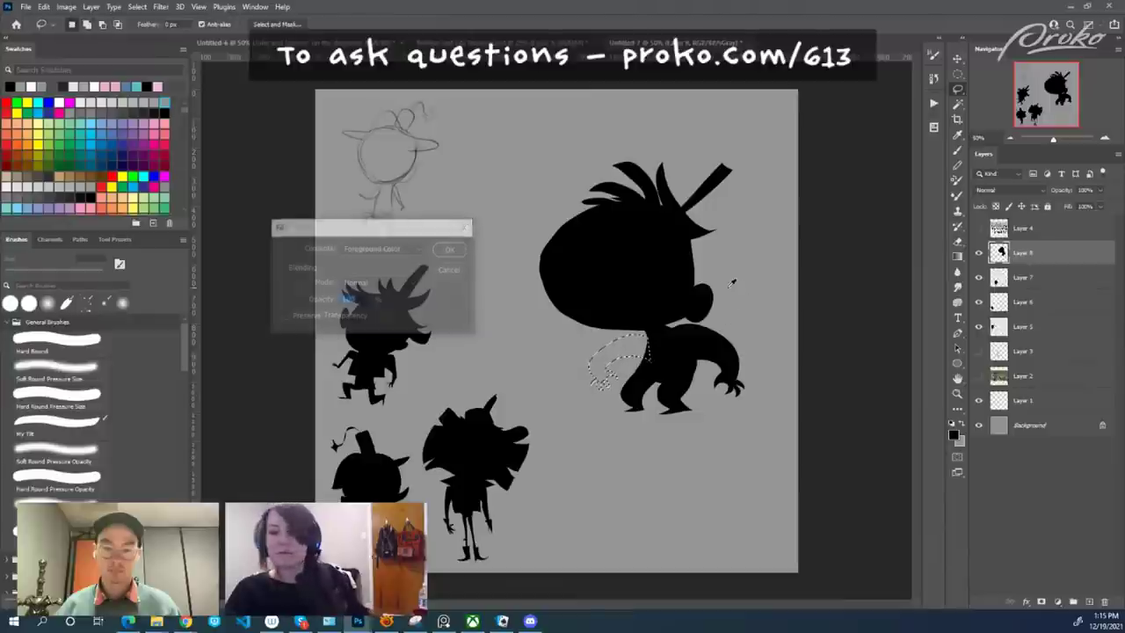
key("Return")
key("ctrl+d")
Add a flared shirt hem around the fourth character's hips and reposition the figure in the canvas's right half.
left_click_drag(728, 328, 710, 347)
mouse_move(606, 418)
left_mouse_down()
mouse_move(657, 412)
mouse_move(681, 402)
mouse_move(700, 356)
left_mouse_up()
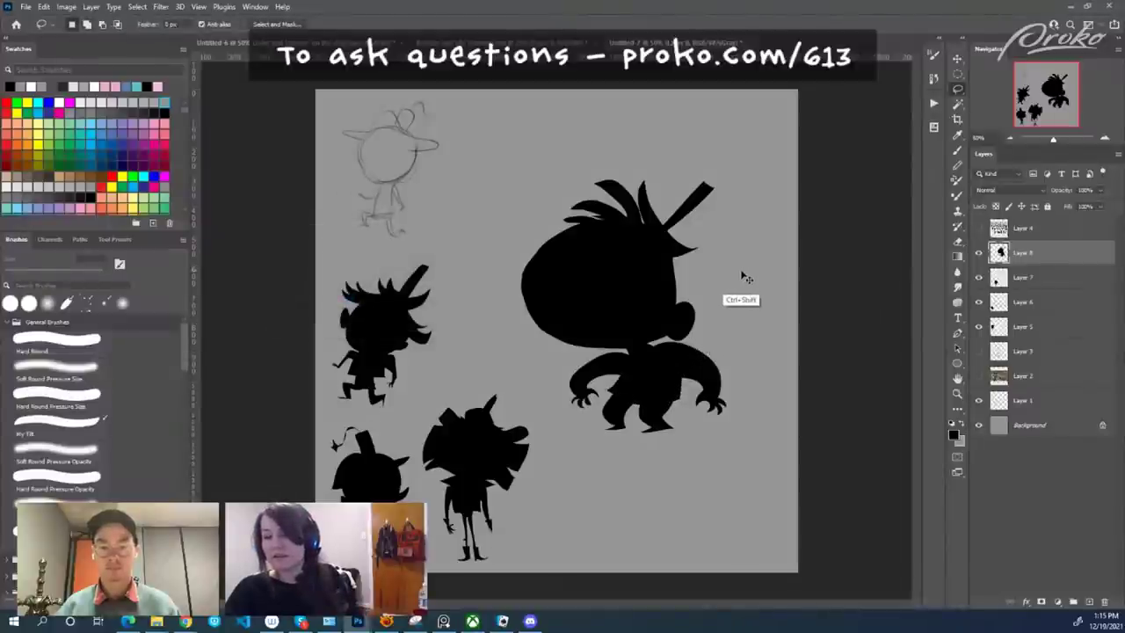
left_click_drag(743, 276, 764, 271)
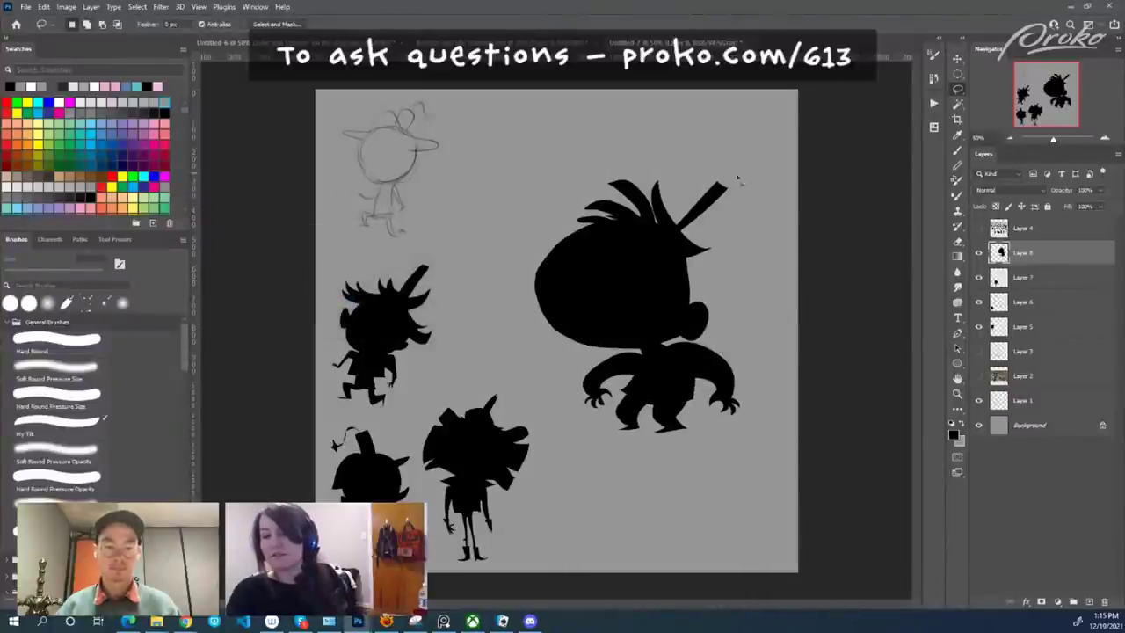
Lasso curved, pointed hair tufts on the upper-left side of the fourth character's head and fill them with black.
mouse_move(596, 226)
left_mouse_down()
mouse_move(530, 244)
mouse_move(591, 243)
mouse_move(519, 243)
mouse_move(564, 275)
mouse_move(601, 230)
left_mouse_up()
key("shift+F5")
key("Return")
key("ctrl+d")
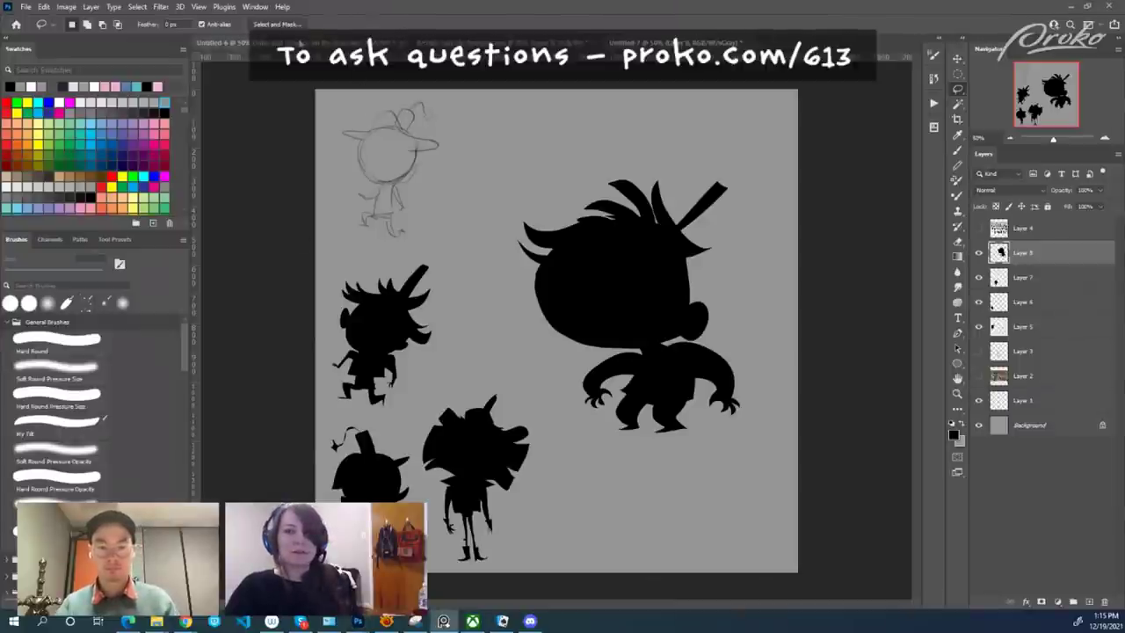
Examine the livestream banner and the outlaw character art on the reference board, and return to the silhouette document.
left_click(290, 42)
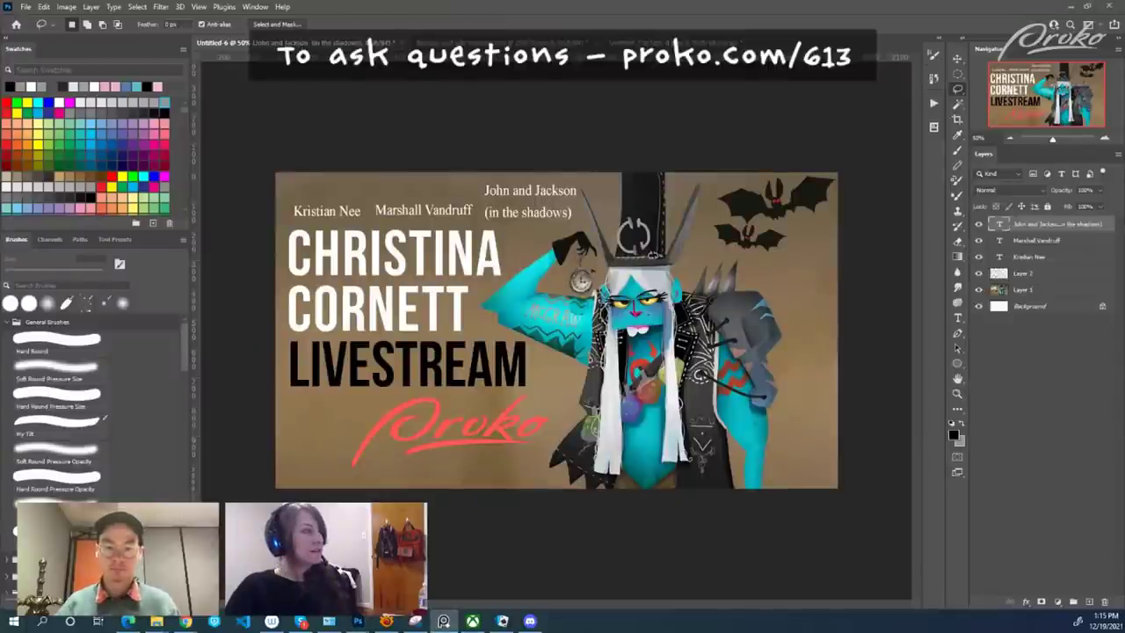
key("super")
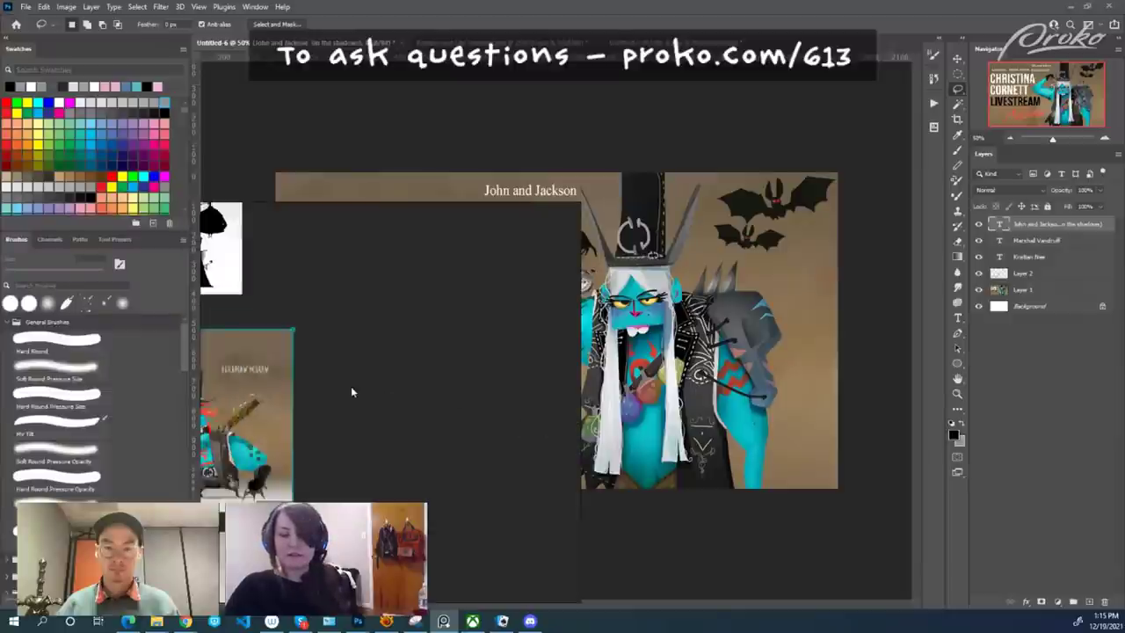
left_click_drag(492, 407, 536, 412)
scroll(347, 439, "up", 3)
left_click_drag(324, 459, 344, 442)
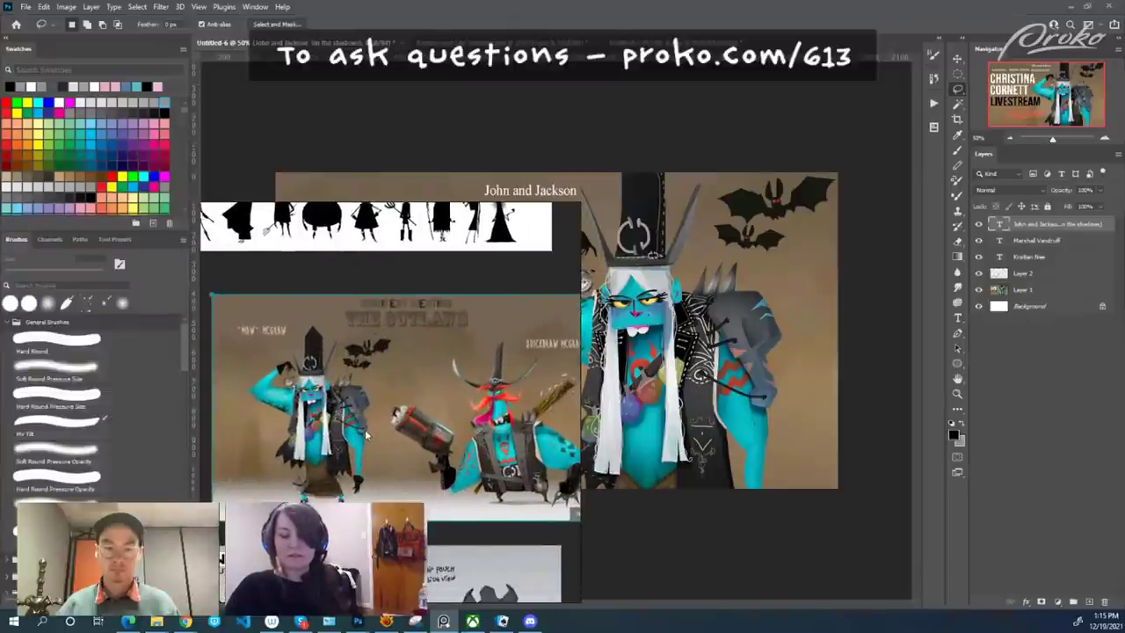
scroll(345, 442, "up", 3)
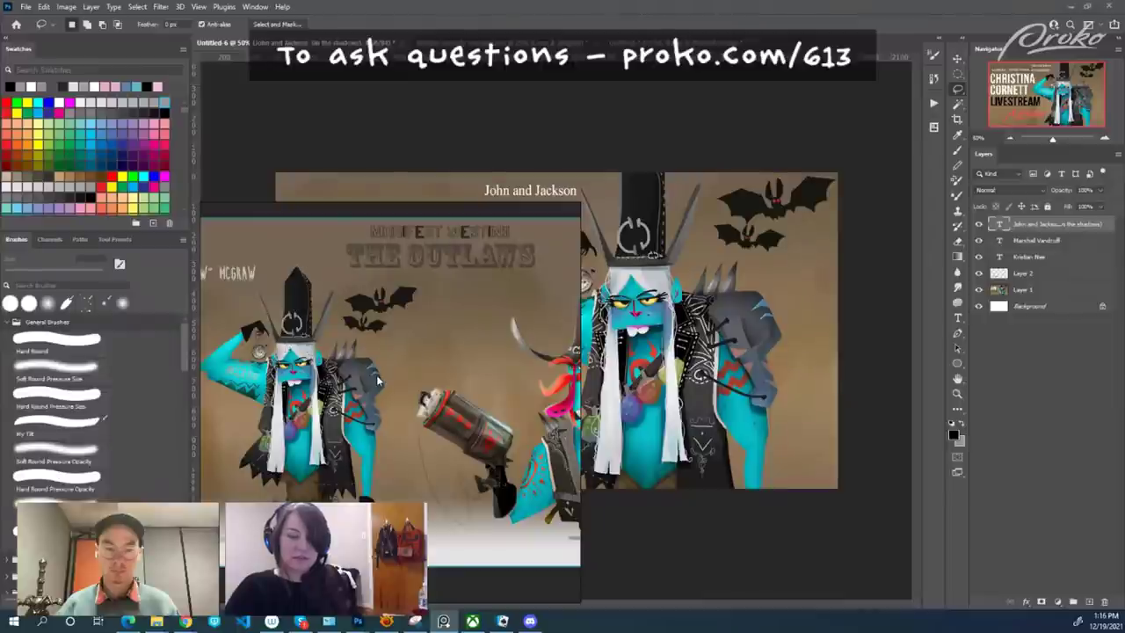
scroll(413, 485, "down", 2)
left_click_drag(413, 485, 2, 446)
scroll(234, 456, "up", 2)
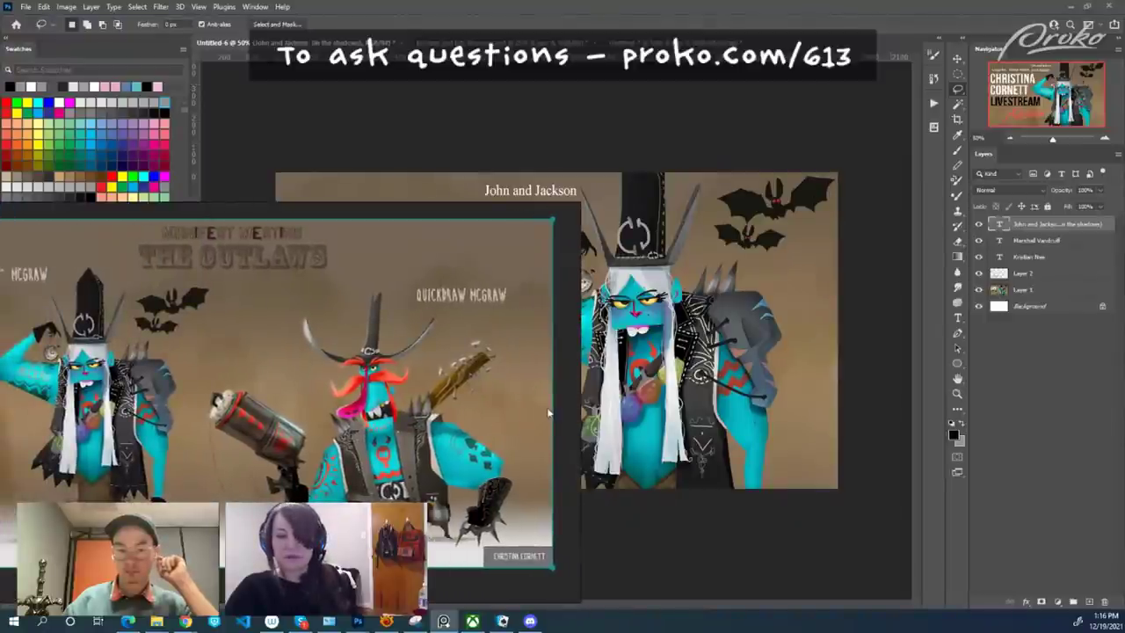
left_click_drag(580, 404, 1, 404)
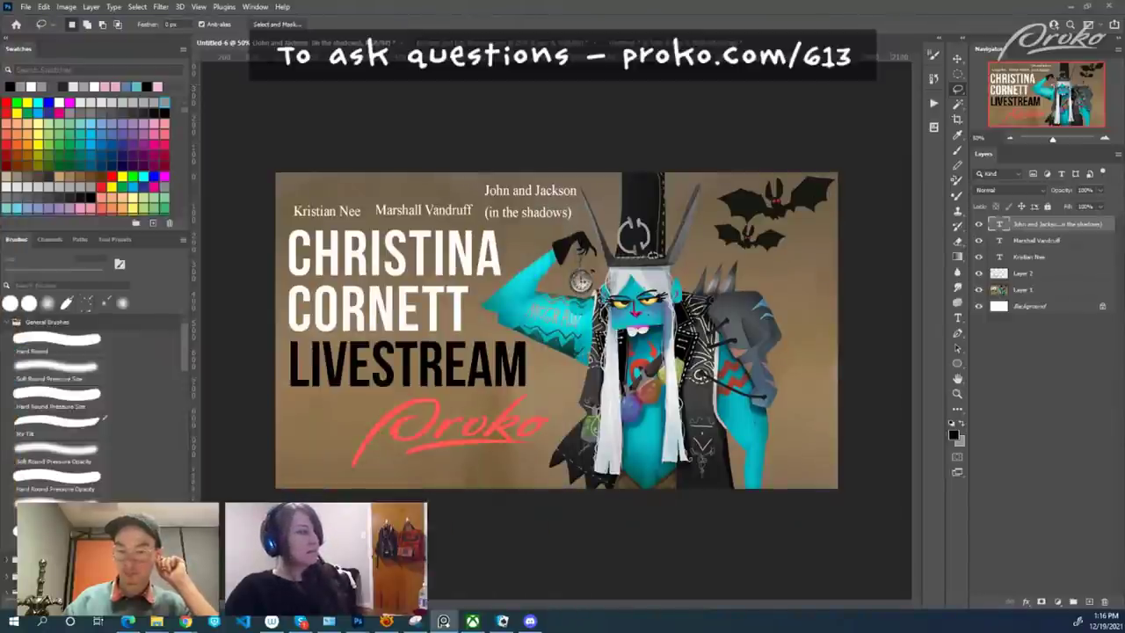
left_click(689, 45)
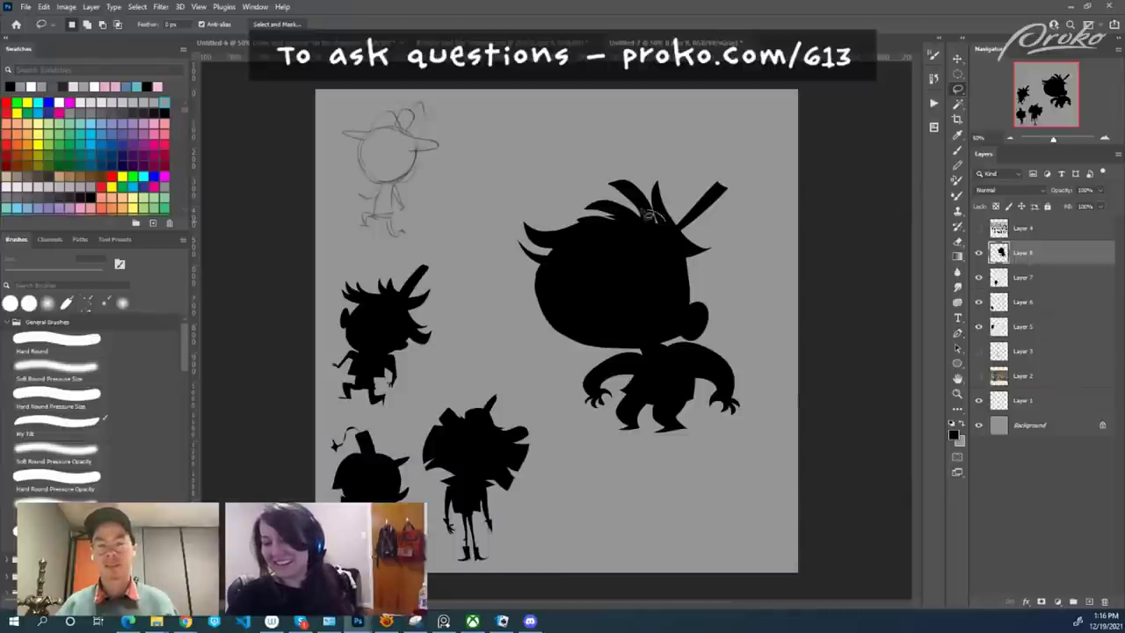
Scale the fourth silhouette down to thumbnail size and place it above the third one, beside the first.
mouse_move(684, 346)
left_mouse_down()
mouse_move(707, 329)
mouse_move(713, 279)
left_mouse_up()
key("ctrl+d")
left_click(977, 254)
left_click(978, 255)
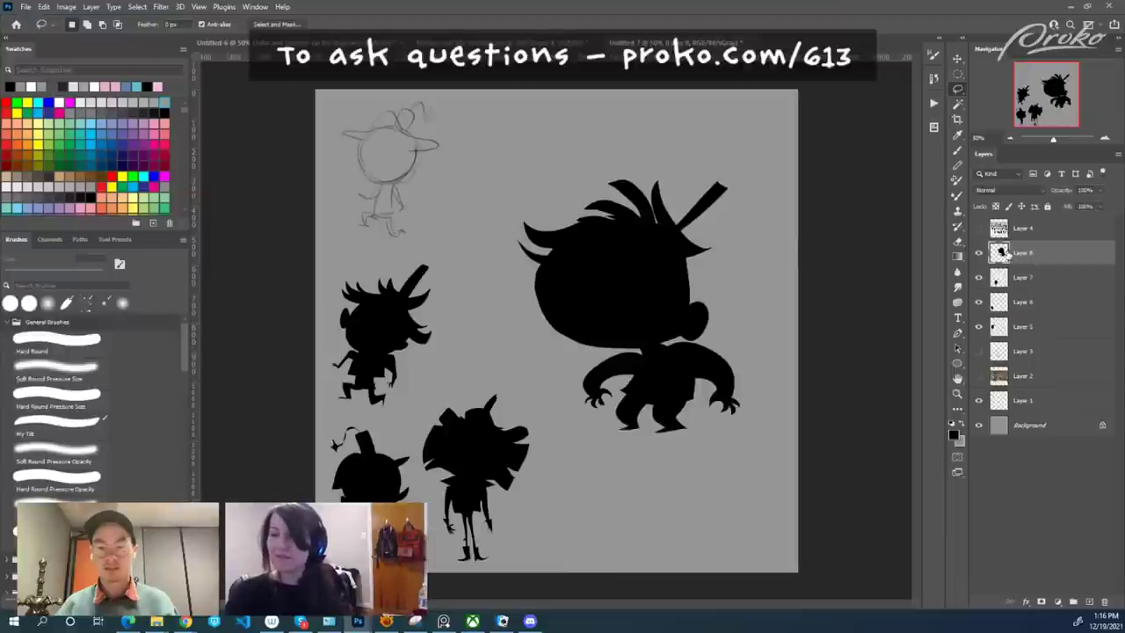
key("ctrl+t")
left_click_drag(752, 169, 555, 282)
key("Return")
key("l")
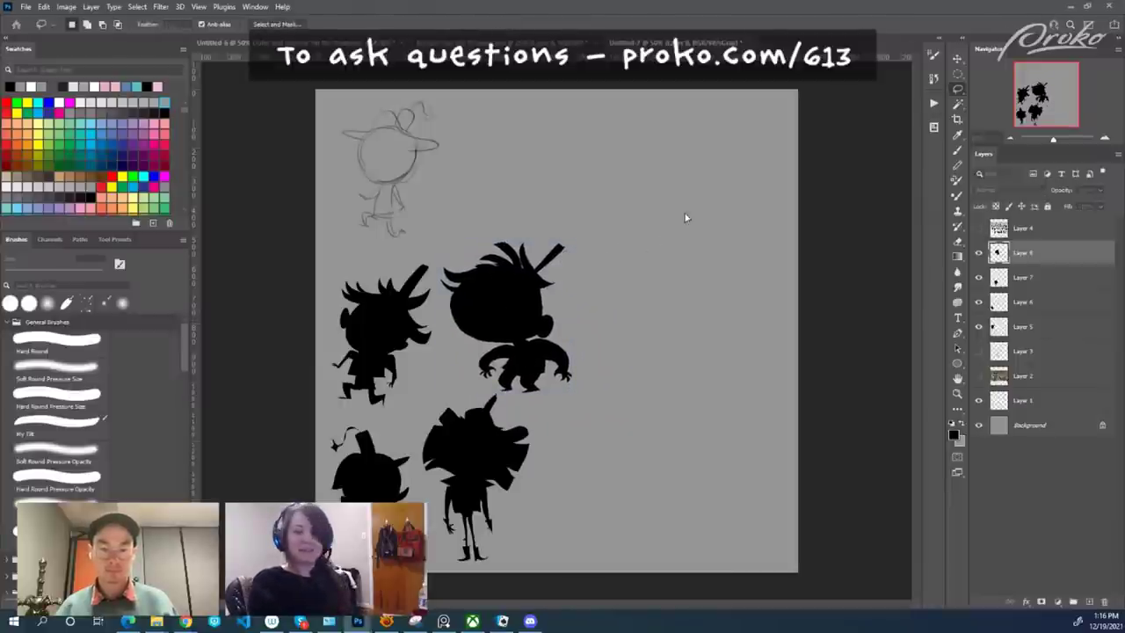
On a new layer, lasso a combined outline of a round head, a tilted fuse and a flared torso for the fifth character.
key("ctrl+shift+alt+n")
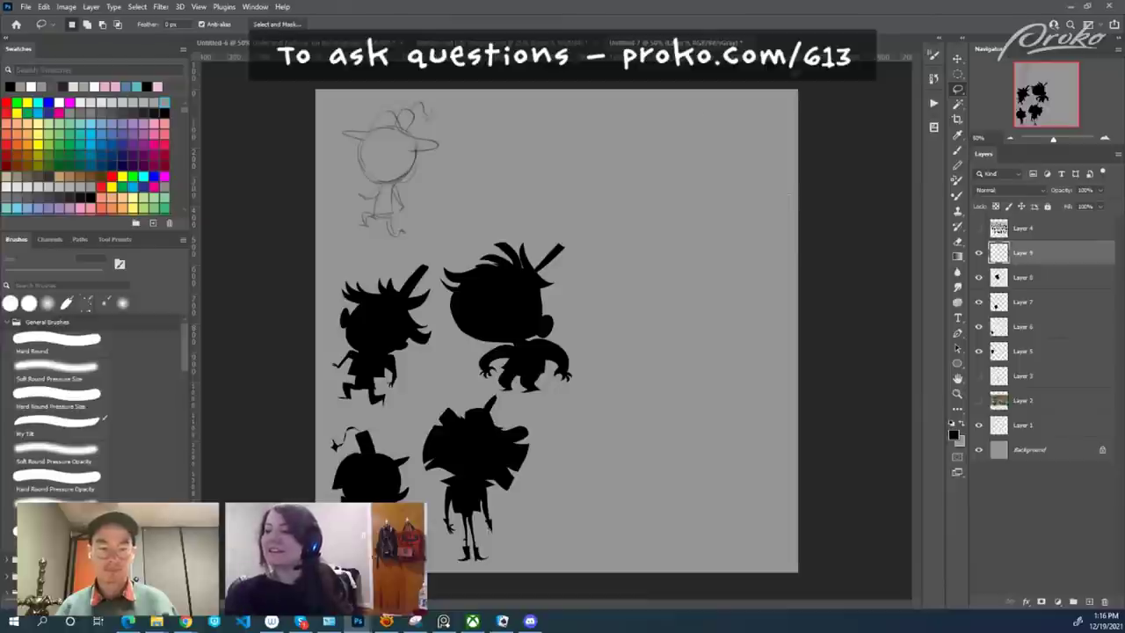
left_click_drag(684, 152, 636, 154)
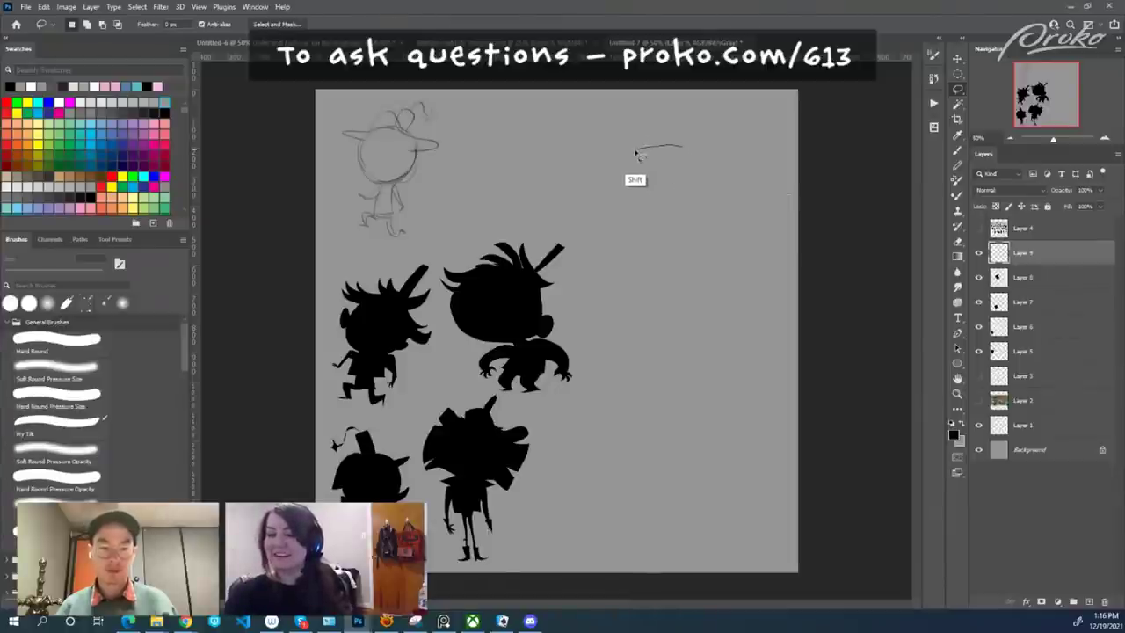
key("ctrl+d")
mouse_move(710, 204)
left_mouse_down()
mouse_move(697, 152)
mouse_move(635, 142)
mouse_move(591, 233)
mouse_move(673, 259)
mouse_move(713, 219)
mouse_move(693, 150)
mouse_move(663, 140)
mouse_move(722, 120)
mouse_move(690, 149)
left_mouse_up()
left_click_drag(750, 233, 712, 256)
mouse_move(716, 218)
left_mouse_down()
mouse_move(705, 243)
mouse_move(686, 238)
left_mouse_up()
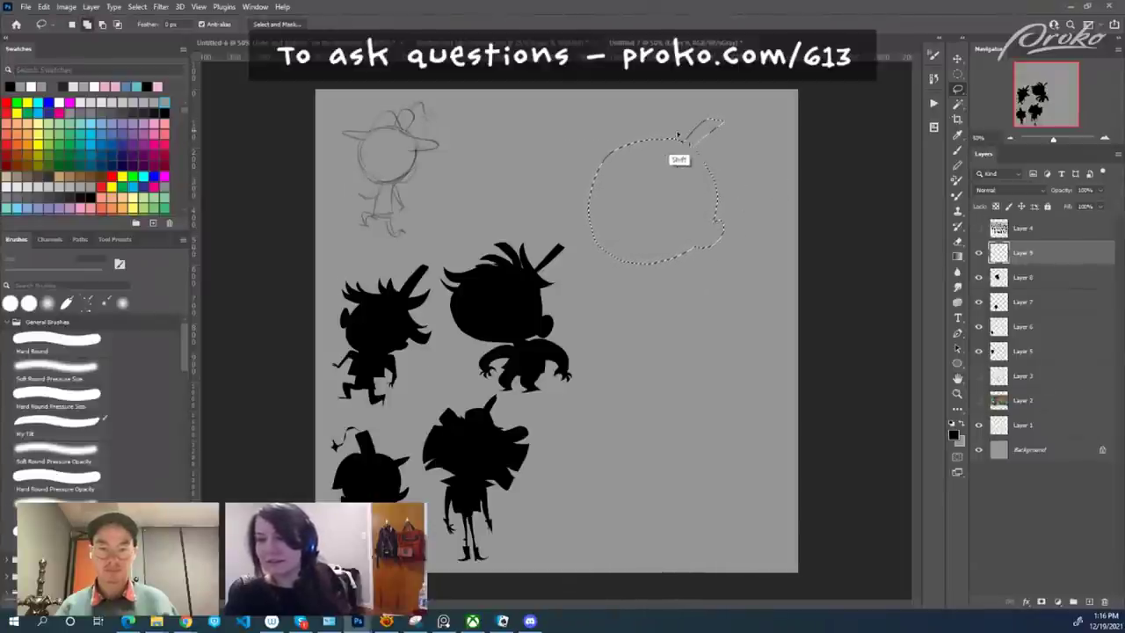
mouse_move(640, 268)
left_mouse_down()
mouse_move(608, 327)
mouse_move(686, 326)
mouse_move(669, 267)
mouse_move(652, 264)
mouse_move(627, 322)
mouse_move(692, 318)
mouse_move(670, 262)
mouse_move(710, 293)
left_mouse_up()
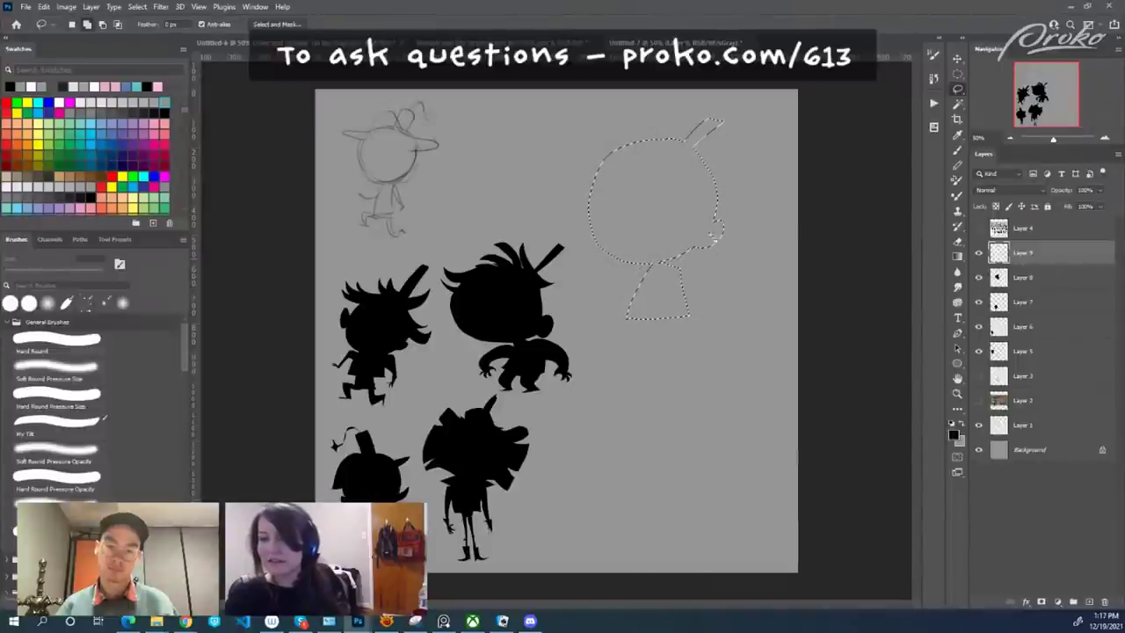
Add a raised arm holding a flame near the fuse and a small spike on the head, and fill the whole selection with black.
left_click_drag(727, 151, 742, 161)
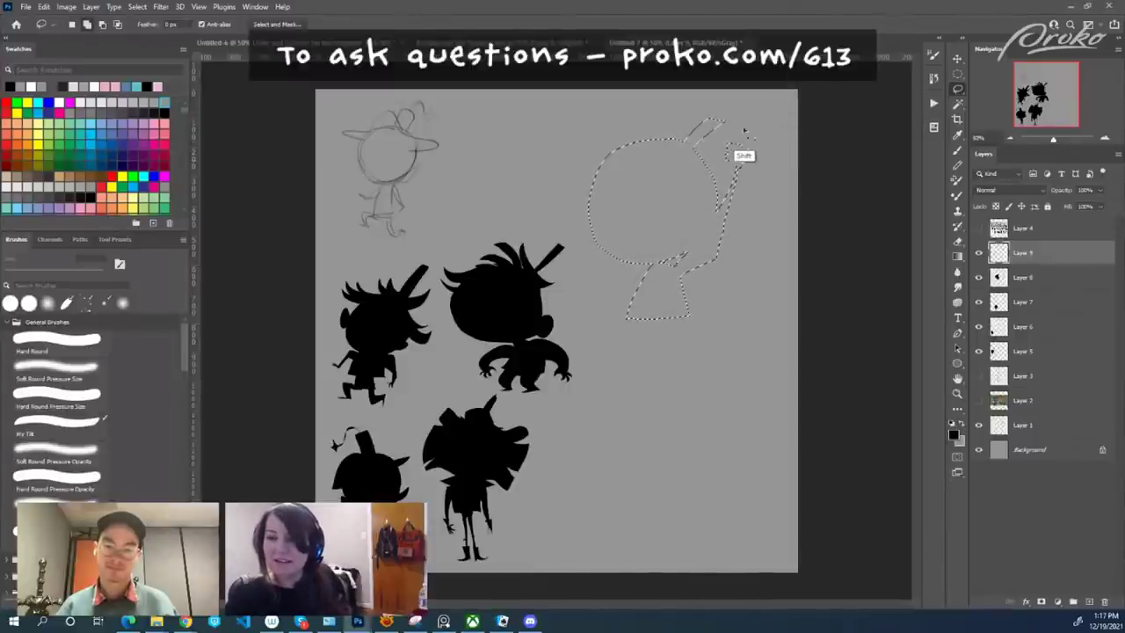
left_click_drag(734, 142, 728, 167)
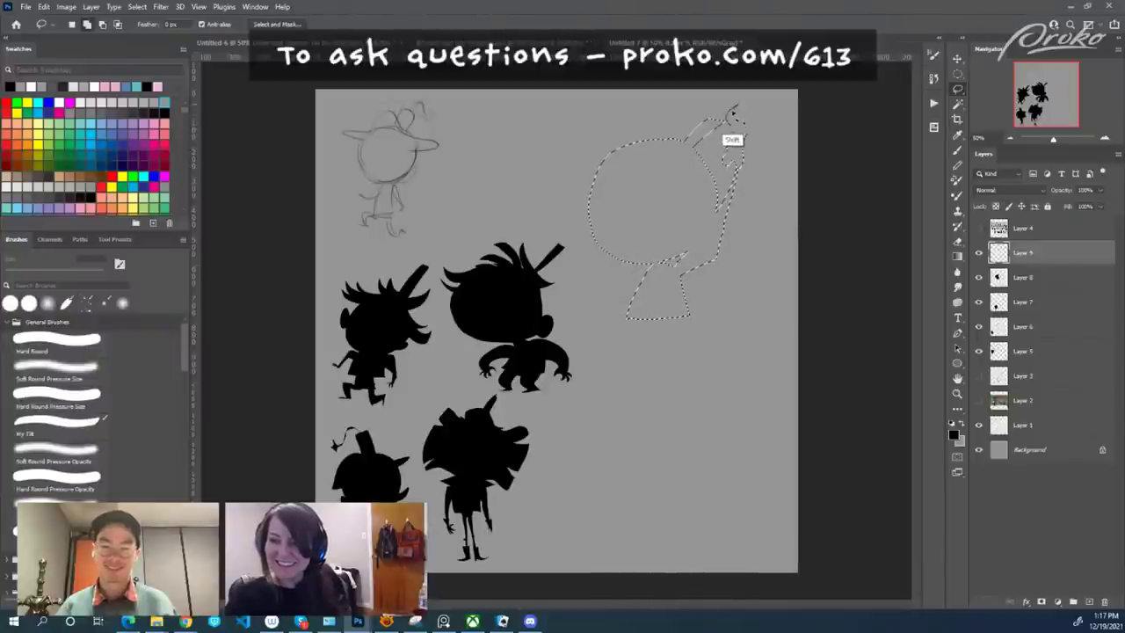
key("shift")
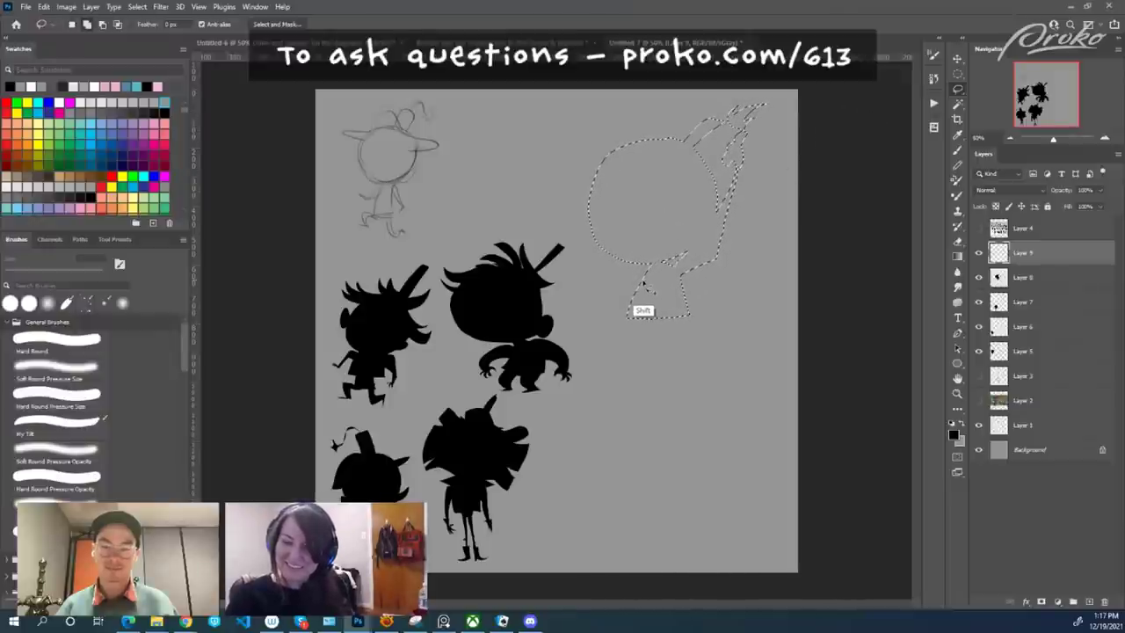
left_click_drag(668, 129, 648, 270)
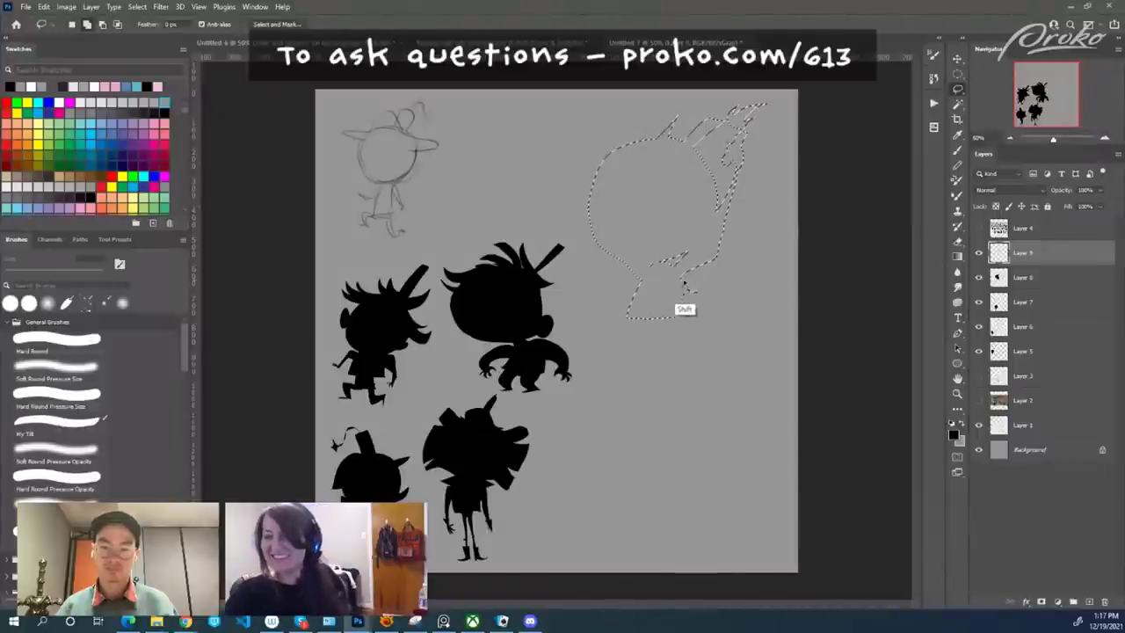
mouse_move(655, 311)
left_mouse_down()
mouse_move(669, 466)
mouse_move(688, 466)
mouse_move(672, 319)
mouse_move(700, 468)
mouse_move(719, 464)
mouse_move(700, 422)
mouse_move(687, 304)
left_mouse_up()
key("ctrl+z")
key("shift+F5")
key("Return")
key("ctrl+d")
Move the fifth figure down, lasso a rounded lower body and thin legs with pointed boots, and fill them with black.
left_click_drag(725, 294, 731, 385)
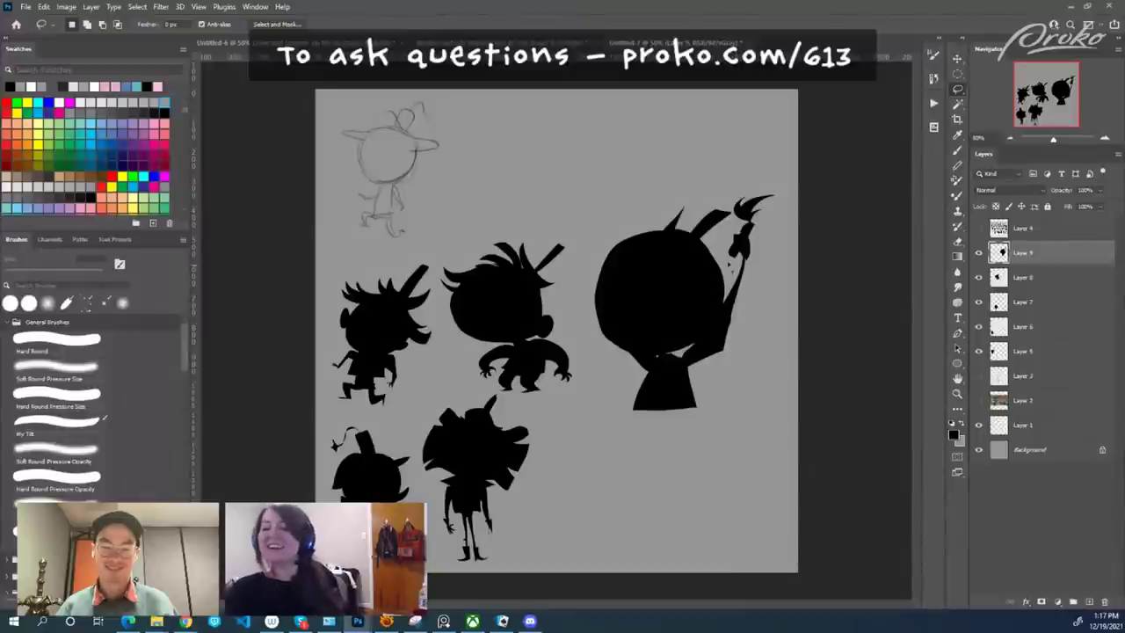
mouse_move(643, 412)
left_mouse_down()
mouse_move(666, 434)
mouse_move(688, 404)
mouse_move(679, 446)
mouse_move(652, 442)
left_mouse_up()
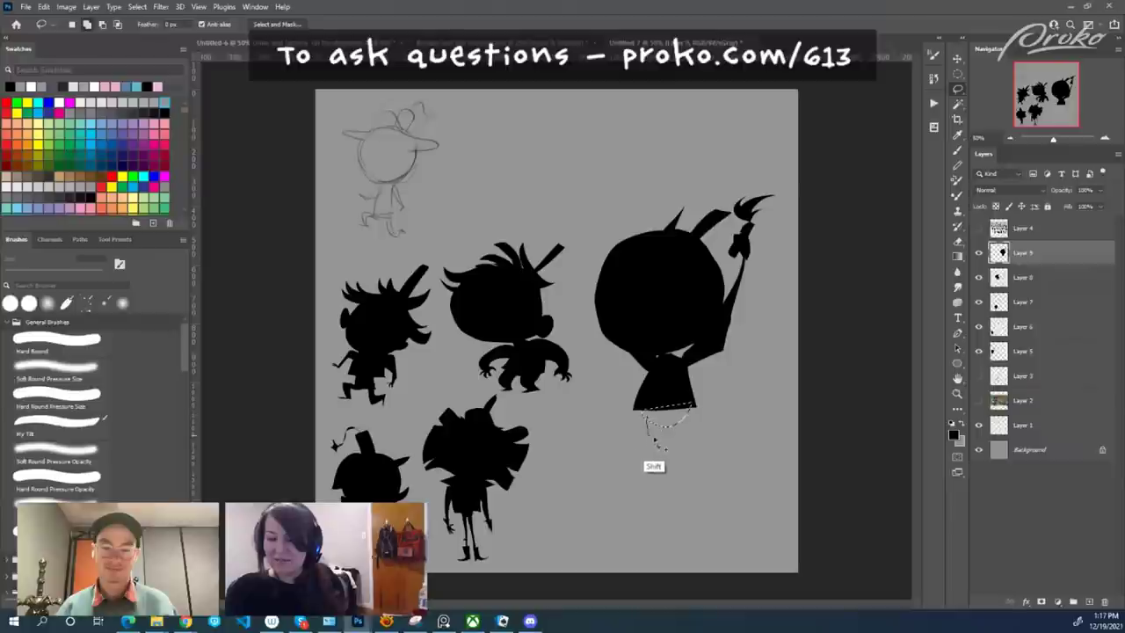
mouse_move(700, 411)
left_mouse_down()
mouse_move(653, 439)
mouse_move(655, 475)
mouse_move(634, 477)
mouse_move(666, 481)
mouse_move(657, 455)
mouse_move(645, 455)
mouse_move(658, 482)
mouse_move(638, 478)
mouse_move(669, 483)
mouse_move(666, 456)
mouse_move(711, 440)
mouse_move(695, 448)
mouse_move(688, 437)
mouse_move(701, 458)
mouse_move(694, 478)
mouse_move(716, 476)
mouse_move(694, 445)
left_mouse_up()
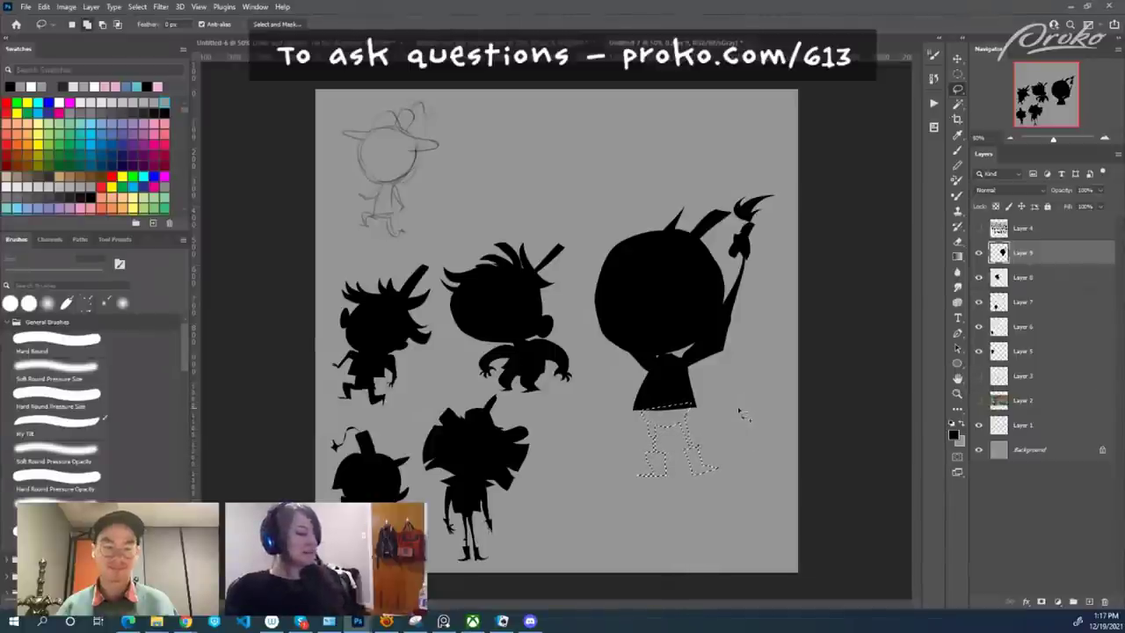
key("alt+BackSpace")
key("ctrl+d")
Shift the fifth figure slightly down and left, and fill part of the gap between its head and torso with black.
mouse_move(726, 418)
left_mouse_down()
mouse_move(721, 441)
mouse_move(711, 440)
left_mouse_up()
mouse_move(665, 374)
left_mouse_down()
mouse_move(670, 367)
mouse_move(655, 390)
left_mouse_up()
key("alt+BackSpace")
key("ctrl+d")
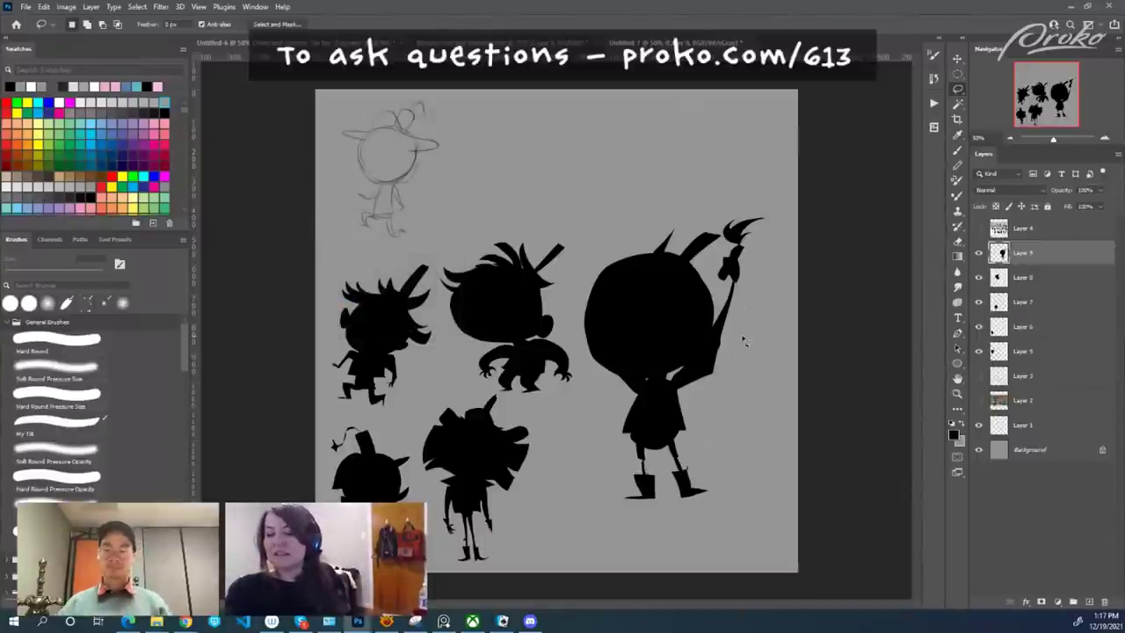
mouse_move(747, 372)
left_mouse_down()
mouse_move(753, 405)
mouse_move(737, 400)
mouse_move(767, 385)
mouse_move(754, 433)
mouse_move(777, 400)
left_mouse_up()
key("ctrl+d")
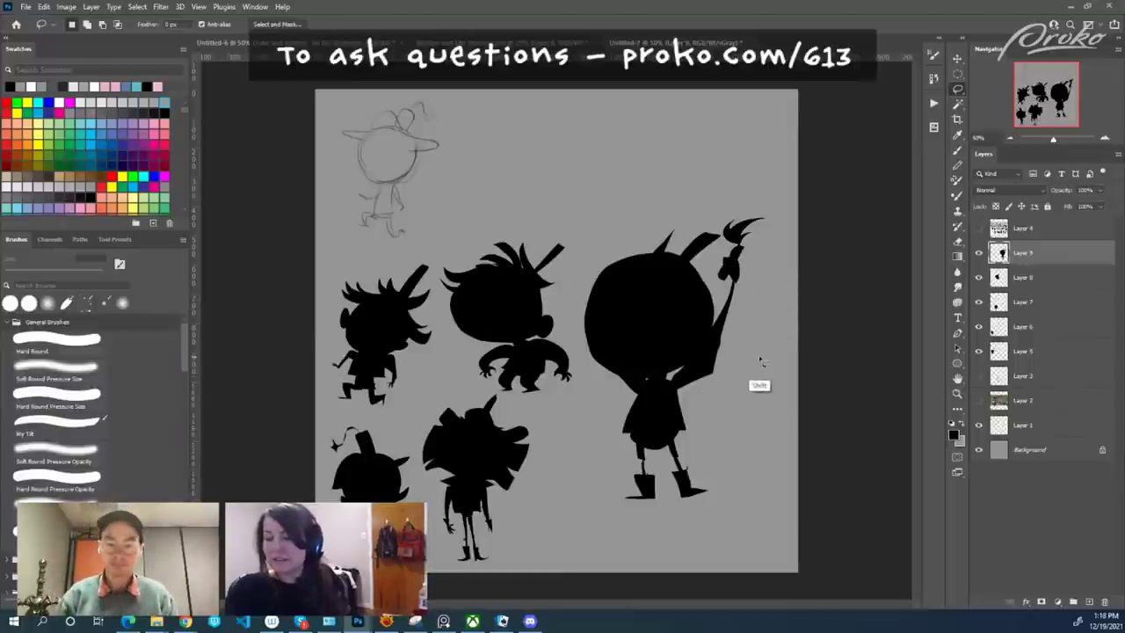
mouse_move(762, 342)
left_mouse_down()
mouse_move(765, 379)
mouse_move(745, 402)
mouse_move(727, 394)
mouse_move(760, 343)
mouse_move(757, 293)
mouse_move(763, 318)
mouse_move(765, 294)
mouse_move(766, 317)
mouse_move(772, 301)
mouse_move(761, 360)
left_mouse_up()
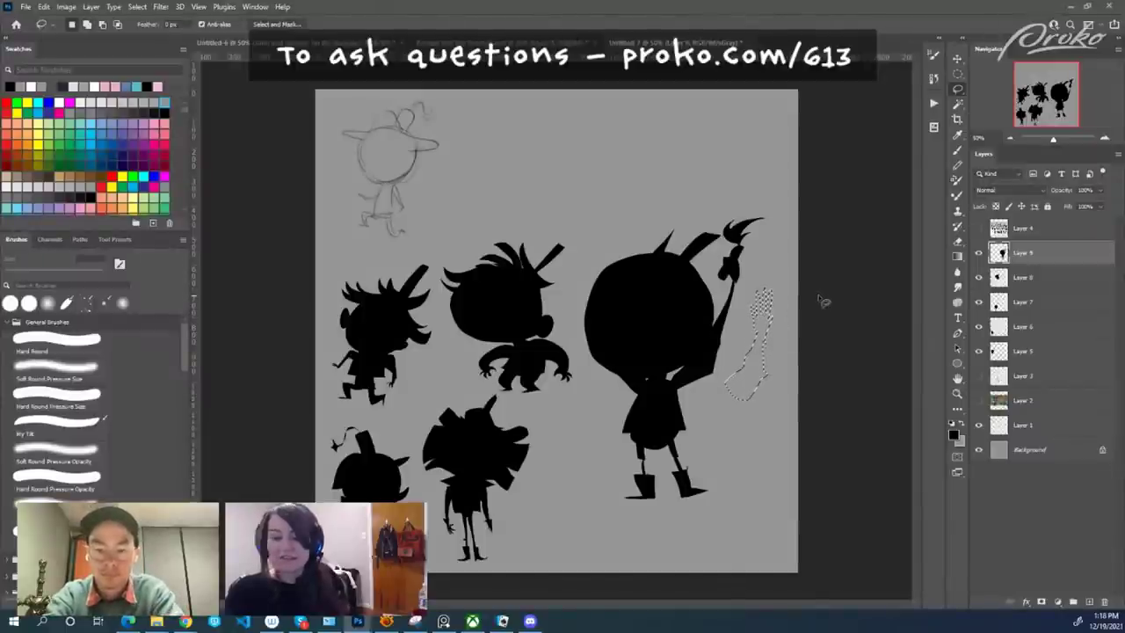
key("shift+F5")
key("Return")
key("ctrl+d")
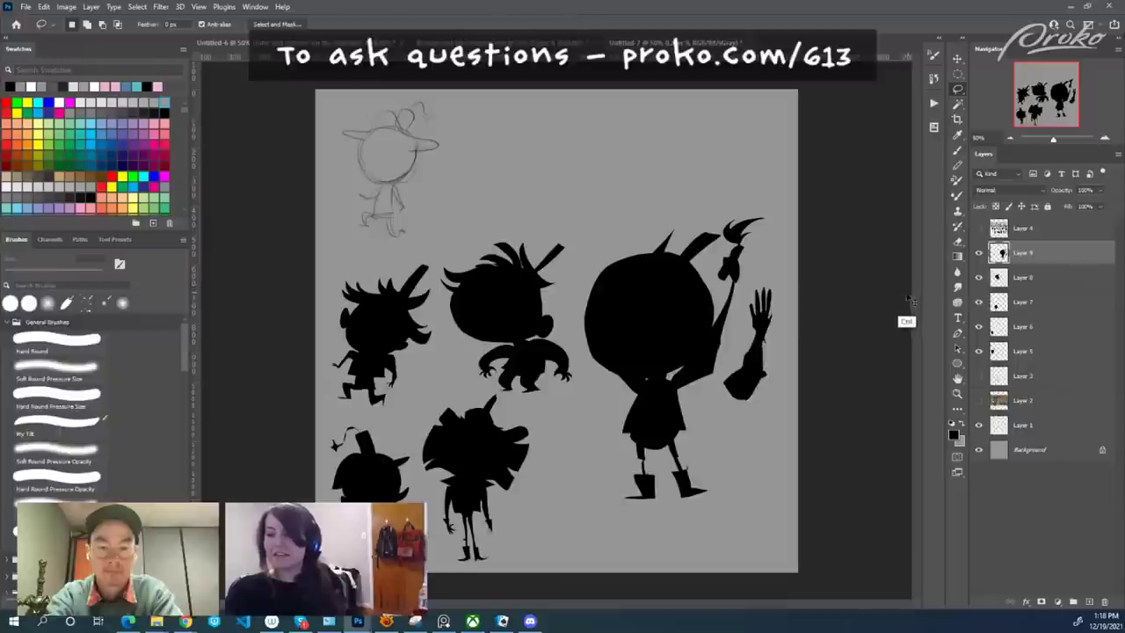
key("ctrl+z")
key("ctrl+z")
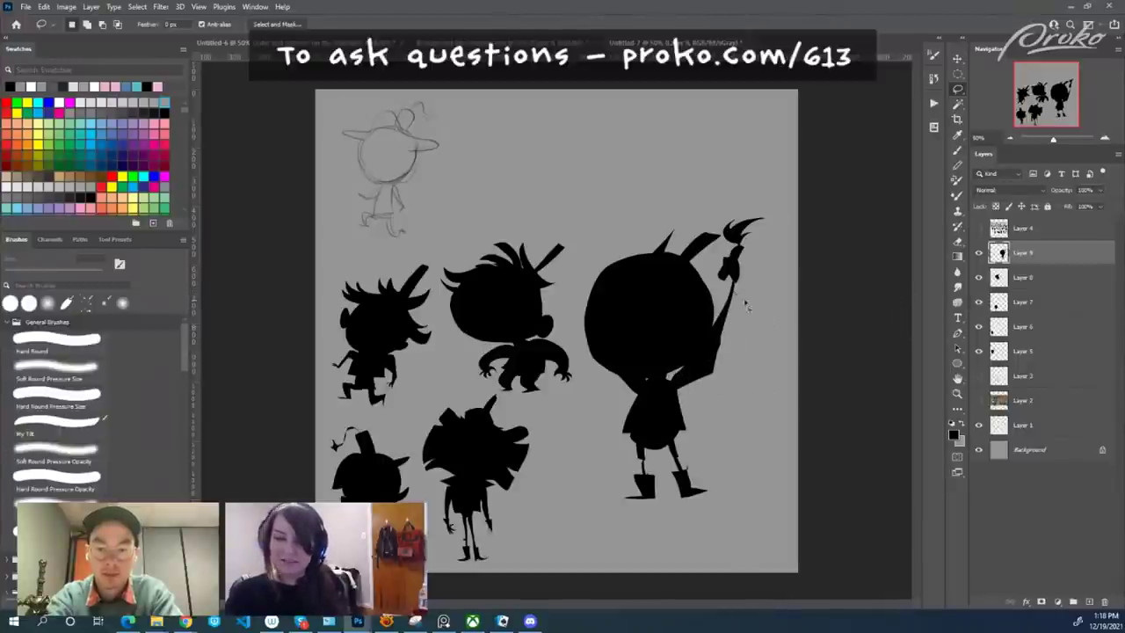
Add a pointed sleeve edge to the fifth figure's raised arm and long, curved toes to both boots, filled with black.
key("shift+BackSpace")
key("Return")
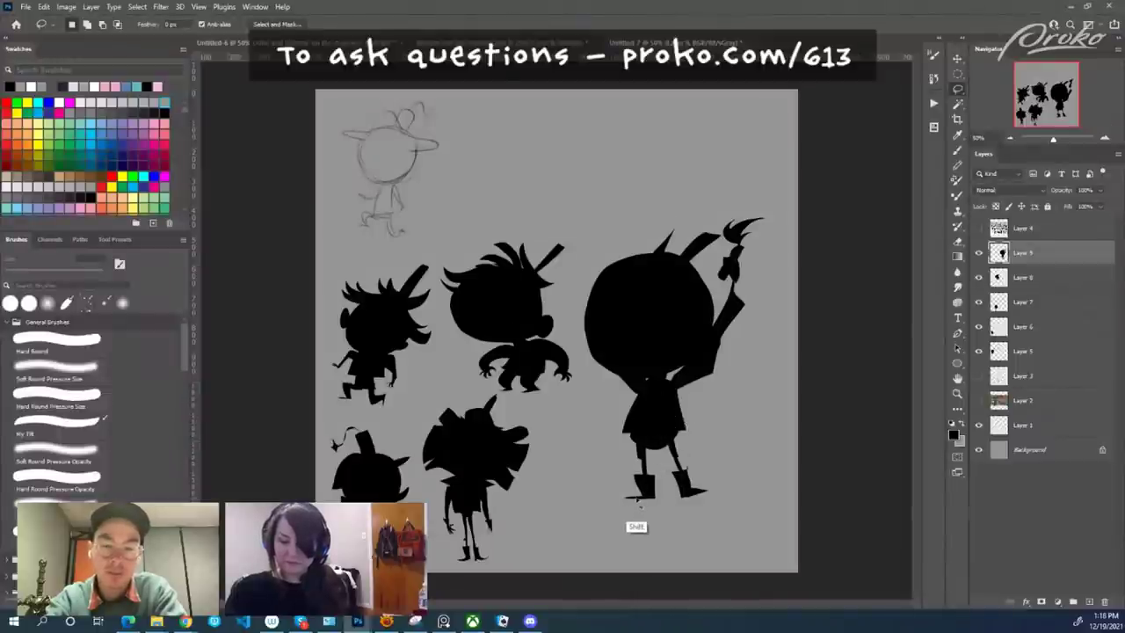
mouse_move(645, 499)
left_mouse_down()
mouse_move(601, 508)
mouse_move(653, 509)
mouse_move(653, 497)
mouse_move(690, 511)
mouse_move(731, 484)
left_mouse_up()
key("shift+BackSpace")
key("Return")
key("shift+BackSpace")
key("Return")
key("ctrl+d")
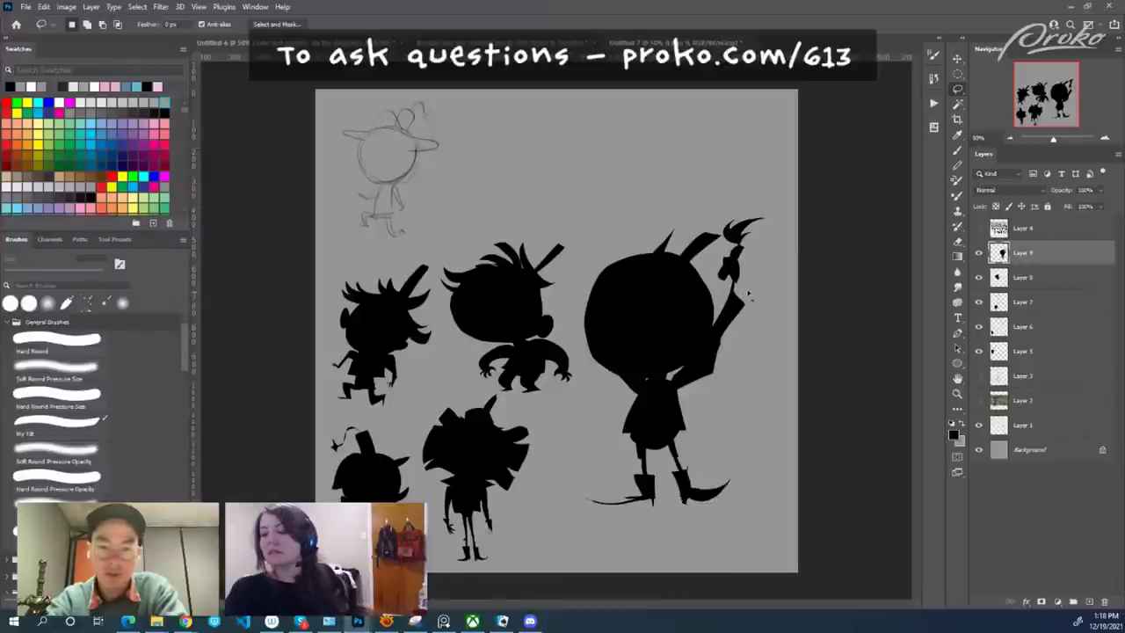
Scale the fifth figure down to thumbnail size and move it up beside the pencil sketch at the top of the canvas.
key("ctrl+t")
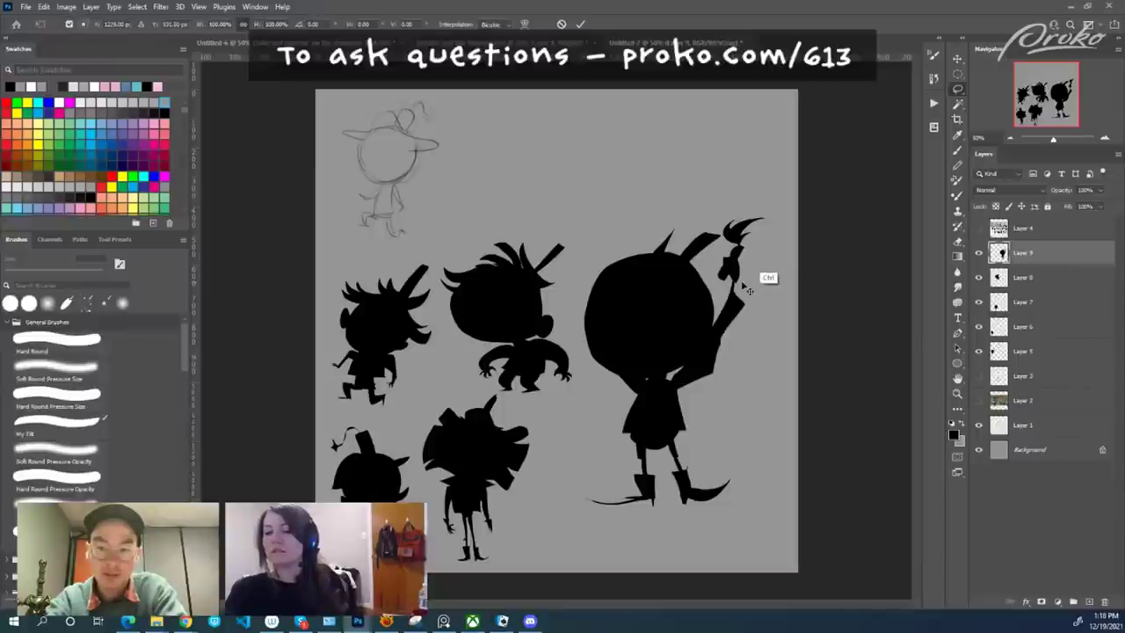
left_click_drag(762, 221, 673, 339)
left_click_drag(644, 386, 639, 149)
key("Return")
On a new layer, lasso a sixth character with a wide rounded head, narrow torso, flared skirt and short legs, and fill it with black.
key("l")
key("ctrl+shift+alt+n")
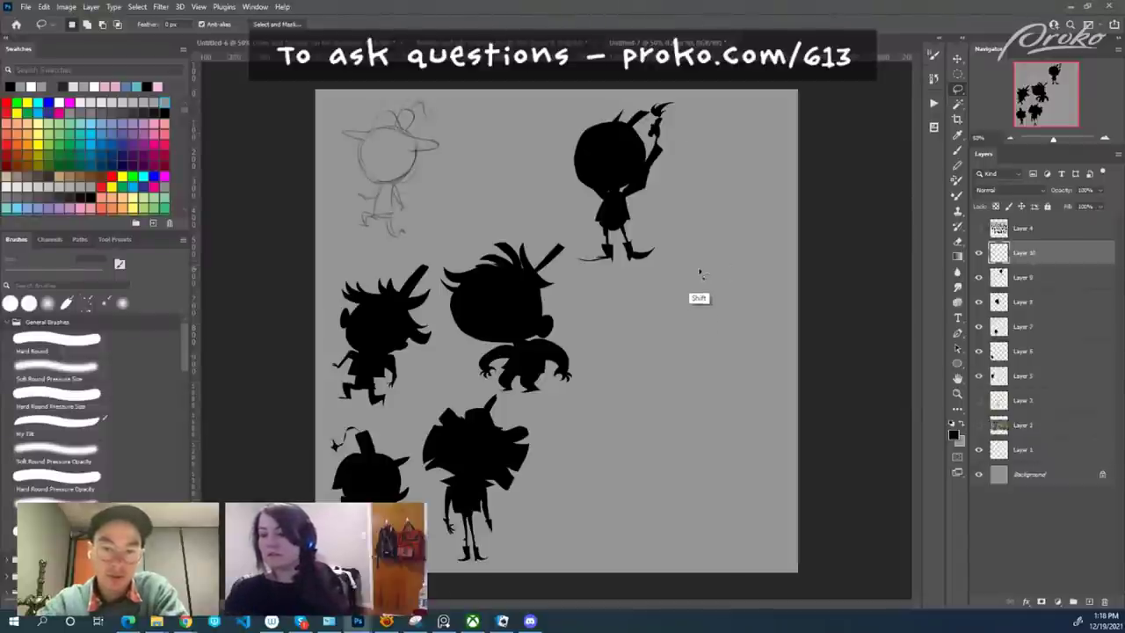
mouse_move(698, 274)
left_mouse_down()
mouse_move(638, 294)
mouse_move(631, 352)
mouse_move(663, 375)
mouse_move(692, 382)
mouse_move(741, 351)
mouse_move(746, 300)
mouse_move(710, 275)
left_mouse_up()
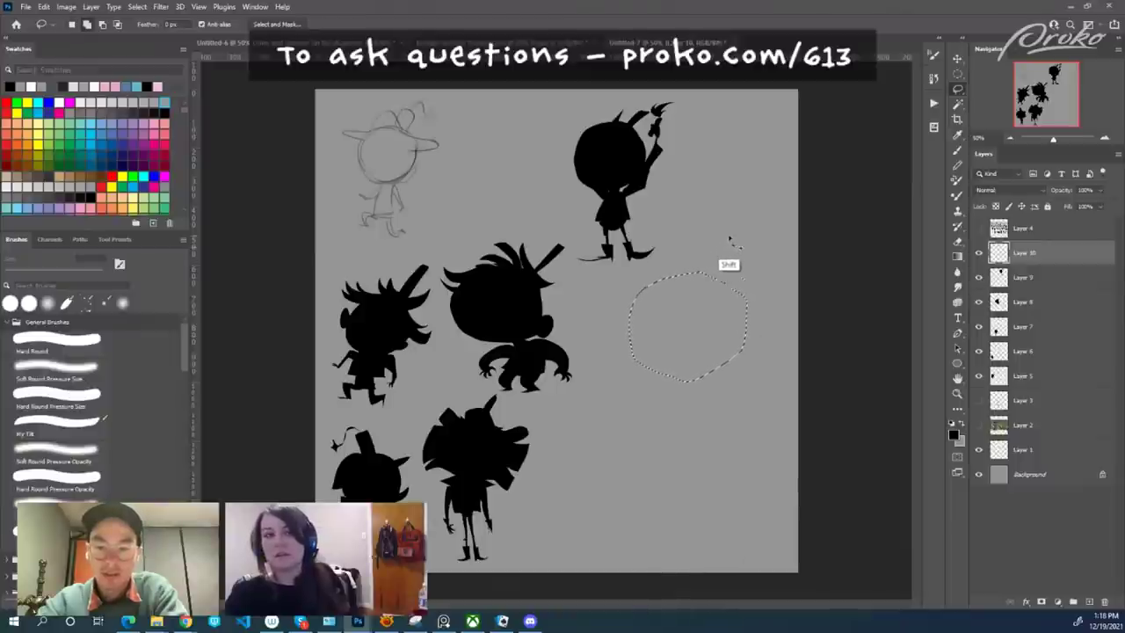
mouse_move(690, 384)
left_mouse_down()
mouse_move(671, 439)
mouse_move(706, 445)
mouse_move(700, 398)
left_mouse_up()
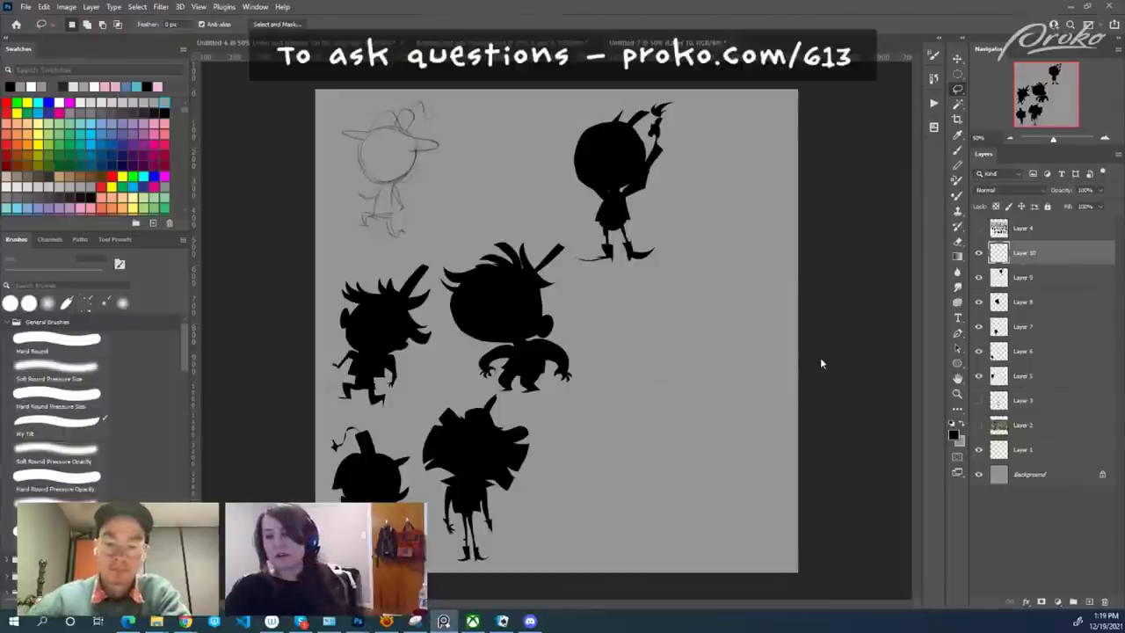
mouse_move(678, 471)
left_mouse_down()
mouse_move(675, 485)
mouse_move(705, 433)
left_mouse_up()
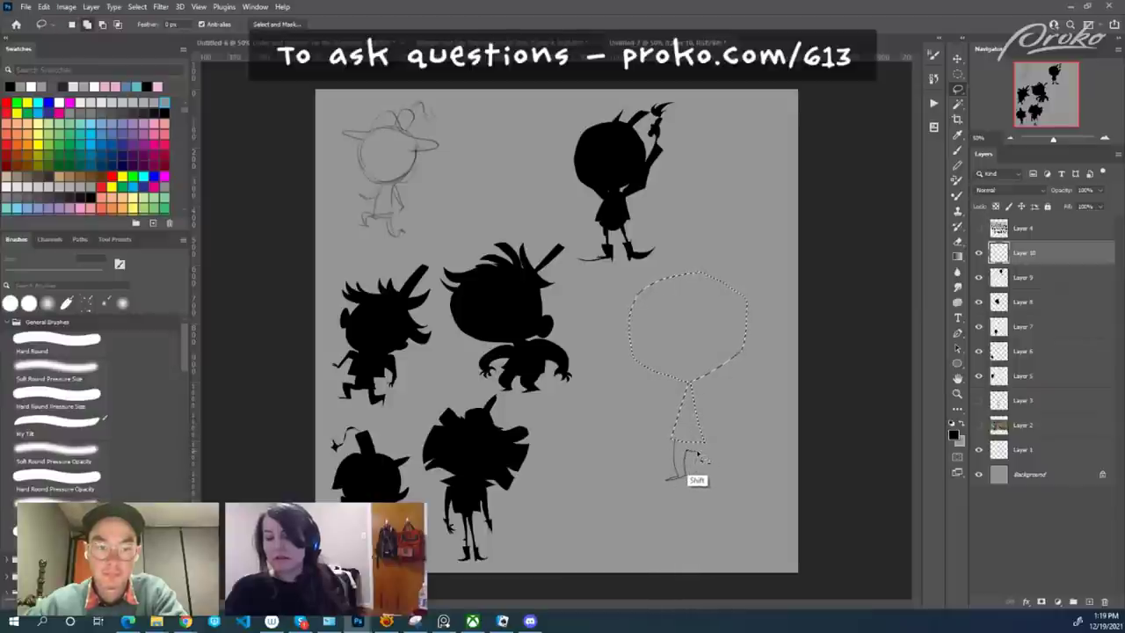
mouse_move(697, 482)
left_mouse_down()
mouse_move(714, 490)
mouse_move(721, 420)
mouse_move(713, 435)
left_mouse_up()
key("shift")
mouse_move(676, 428)
left_mouse_down()
mouse_move(687, 466)
mouse_move(749, 447)
mouse_move(703, 429)
left_mouse_up()
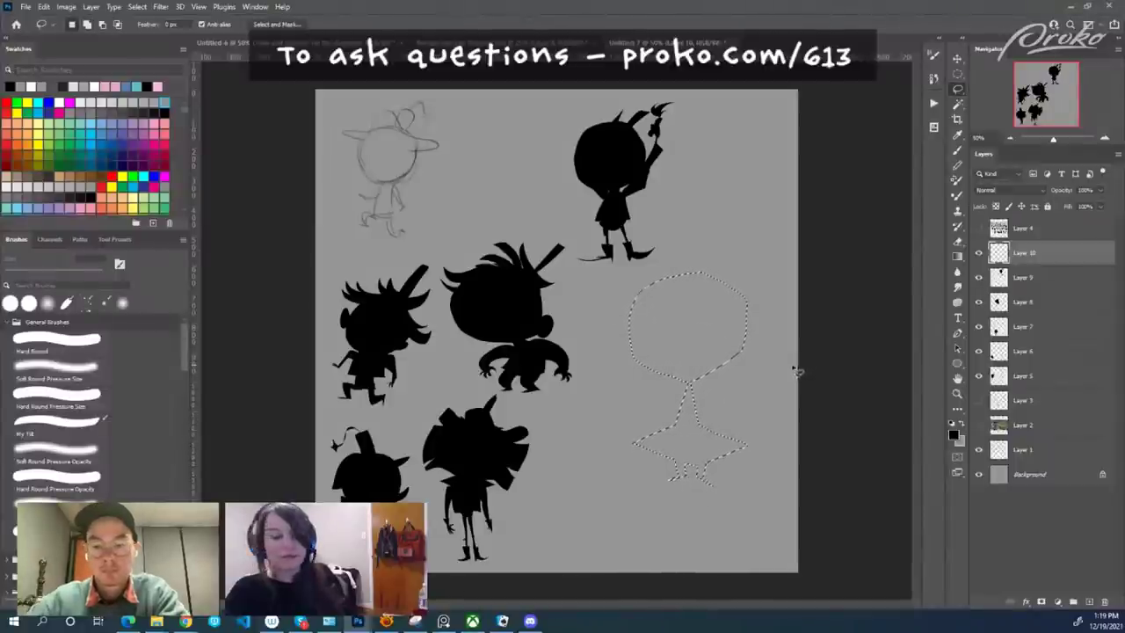
key("shift+BackSpace")
key("Return")
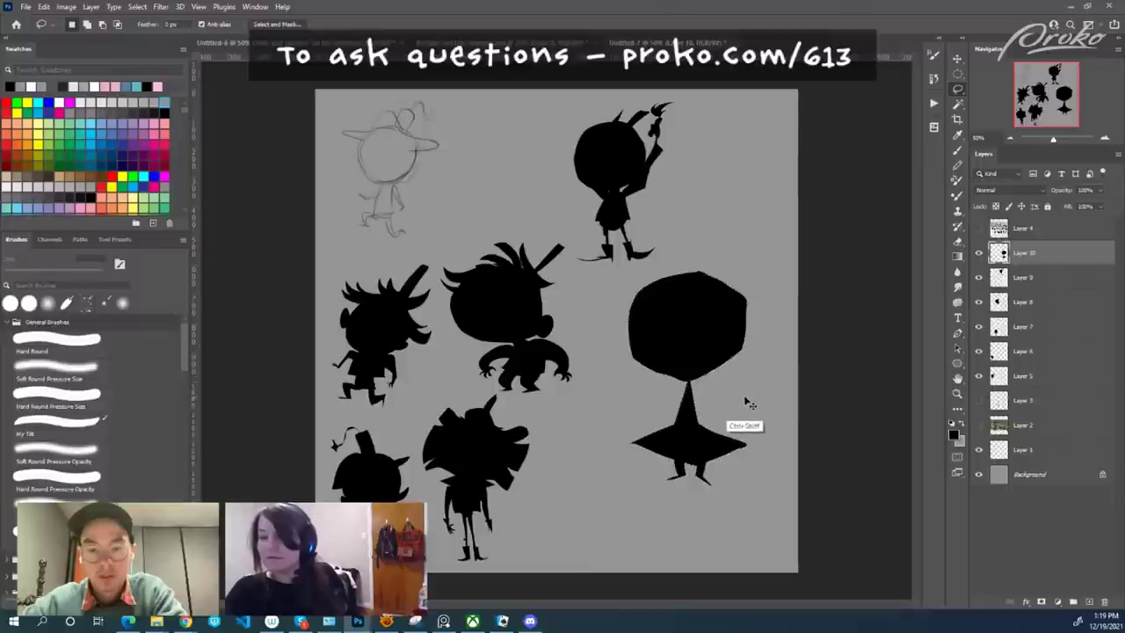
key("ctrl+d")
Lasso two bent arms with clawed hands on either side of the sixth figure's torso and fill them with black.
key("shift")
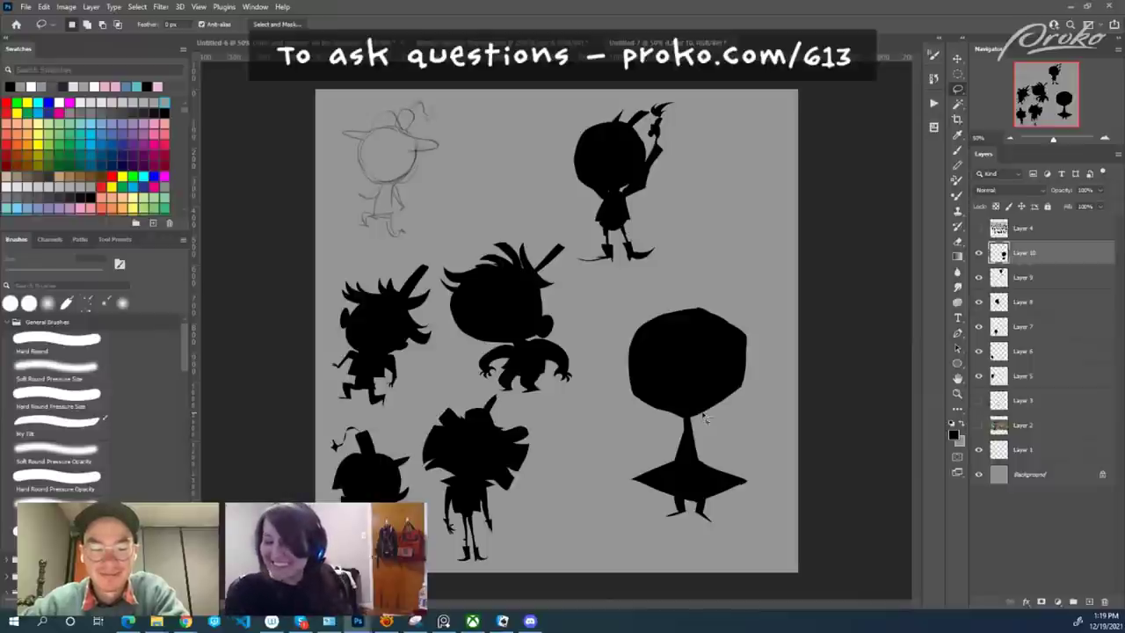
mouse_move(700, 423)
left_mouse_down()
mouse_move(708, 454)
mouse_move(694, 453)
mouse_move(687, 424)
mouse_move(670, 423)
mouse_move(681, 458)
mouse_move(703, 420)
mouse_move(748, 442)
mouse_move(760, 465)
mouse_move(737, 467)
mouse_move(728, 444)
mouse_move(640, 425)
mouse_move(619, 452)
mouse_move(648, 464)
mouse_move(642, 445)
mouse_move(681, 431)
left_mouse_up()
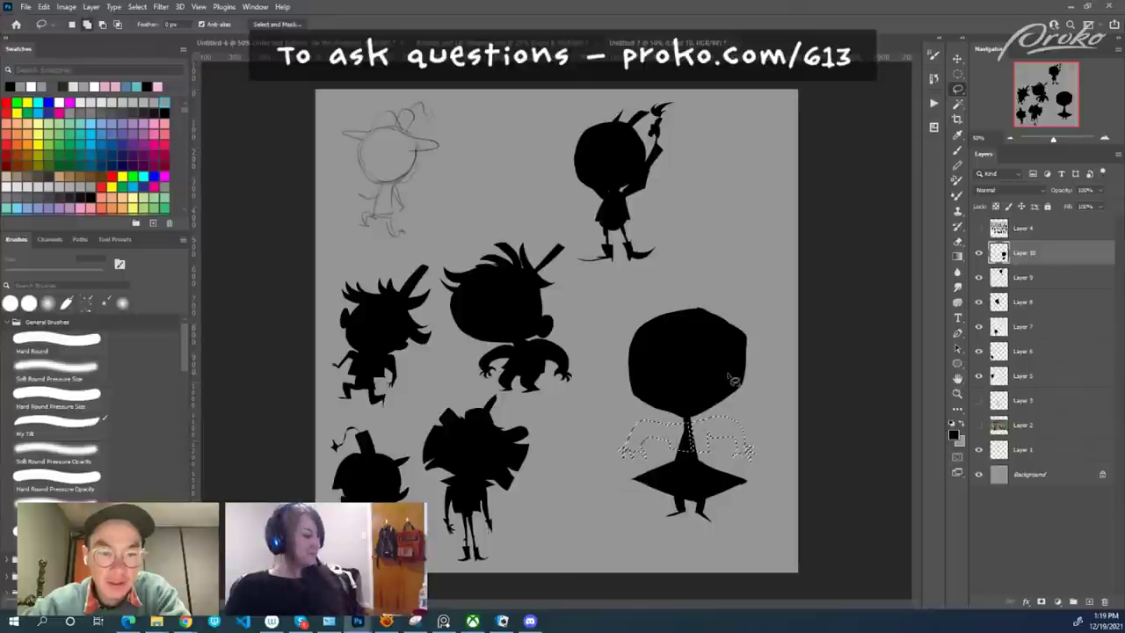
key("shift+BackSpace")
key("Return")
key("ctrl+d")
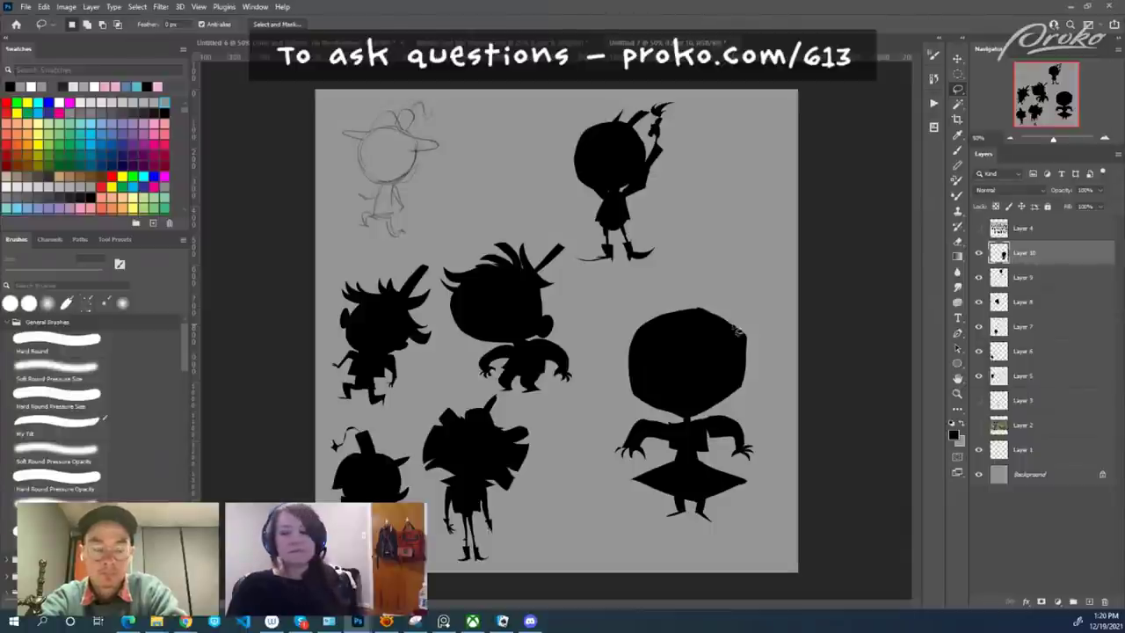
mouse_move(710, 311)
left_mouse_down()
mouse_move(766, 327)
mouse_move(712, 309)
mouse_move(749, 267)
mouse_move(765, 267)
mouse_move(736, 320)
left_mouse_up()
key("ctrl+z")
key("ctrl+z")
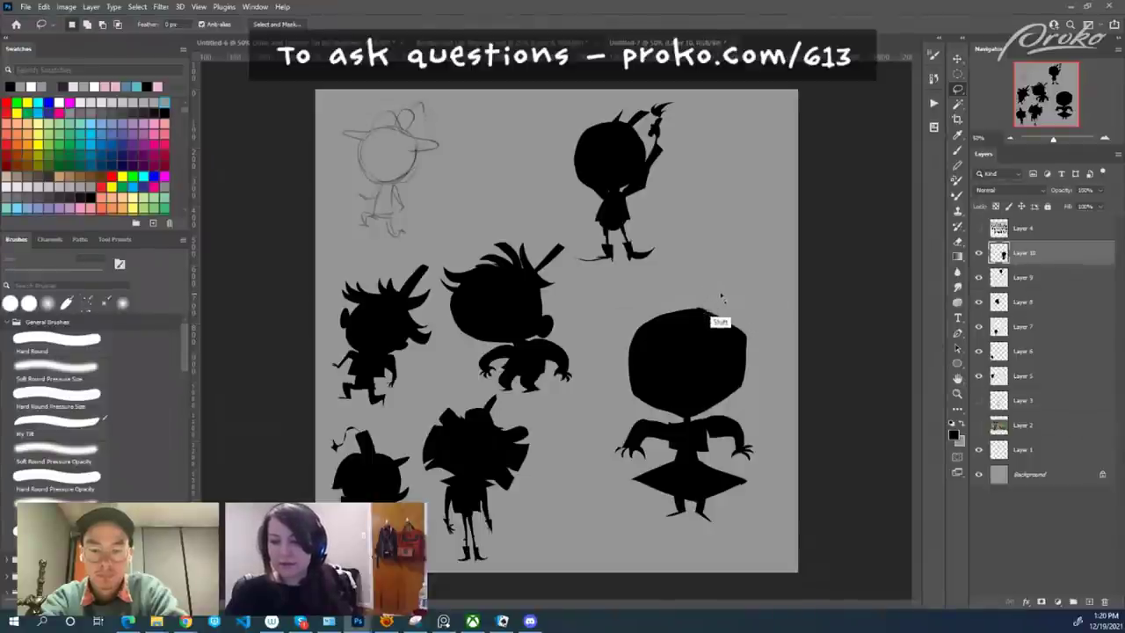
Lasso a cluster of upright, stick-like fuses on each side of the sixth figure's head and fill both with black.
mouse_move(722, 324)
left_mouse_down()
mouse_move(730, 271)
mouse_move(740, 281)
mouse_move(757, 268)
mouse_move(735, 308)
mouse_move(759, 290)
left_mouse_up()
key("shift+BackSpace")
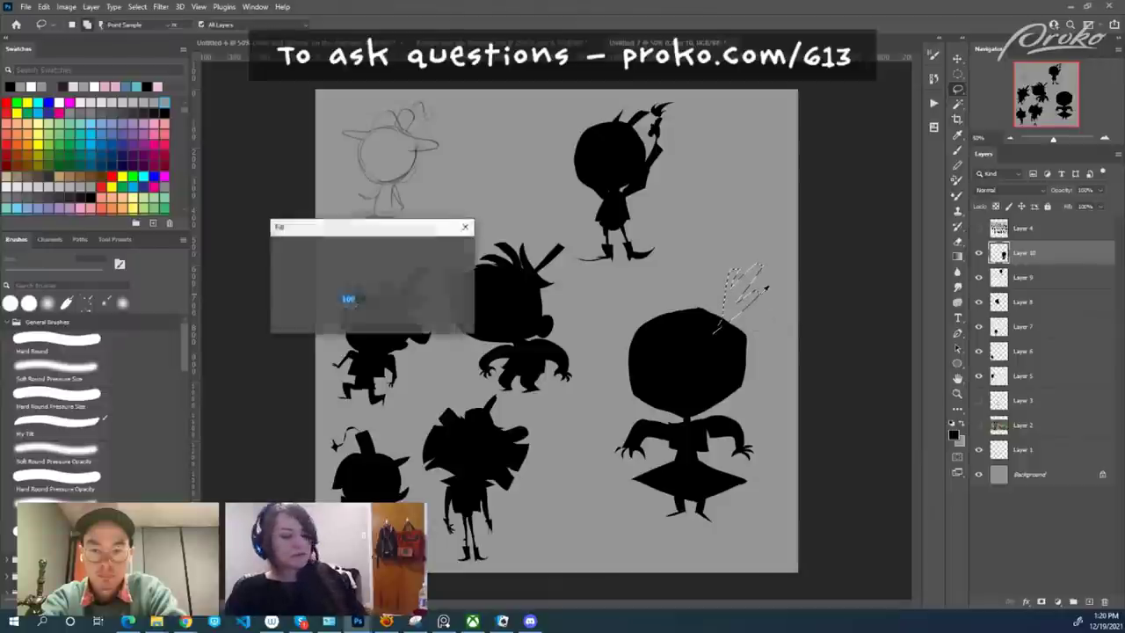
key("Return")
key("ctrl+d")
mouse_move(657, 316)
left_mouse_down()
mouse_move(652, 281)
mouse_move(647, 304)
mouse_move(632, 272)
mouse_move(643, 306)
mouse_move(626, 286)
mouse_move(620, 297)
mouse_move(659, 338)
left_mouse_up()
key("shift+BackSpace")
key("Return")
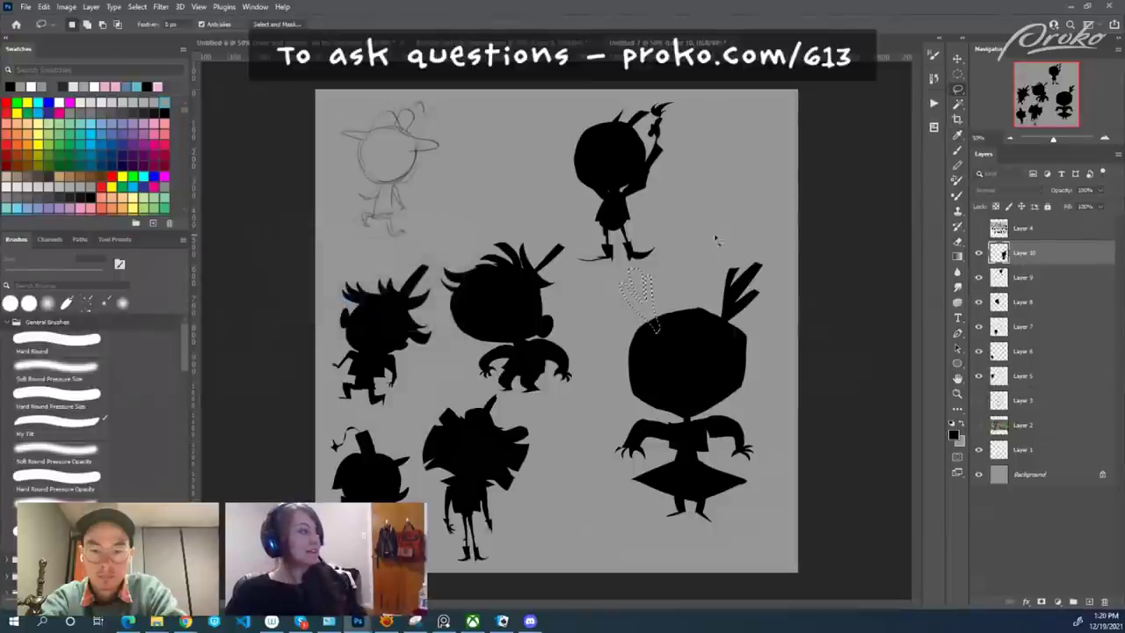
key("ctrl+d")
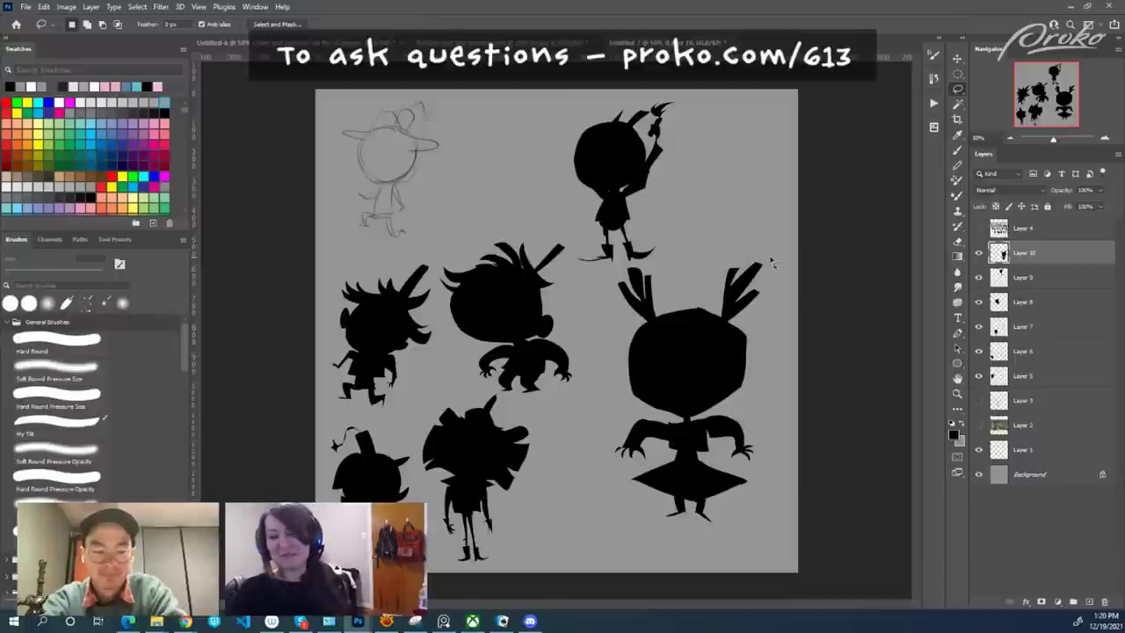
Add a spiky collar around the sixth figure's neck and jagged edges along its torso, filled with black.
key("shift")
mouse_move(686, 420)
left_mouse_down()
mouse_move(663, 417)
mouse_move(679, 427)
mouse_move(713, 413)
mouse_move(690, 459)
mouse_move(678, 415)
mouse_move(703, 395)
left_mouse_up()
key("shift+BackSpace")
key("Return")
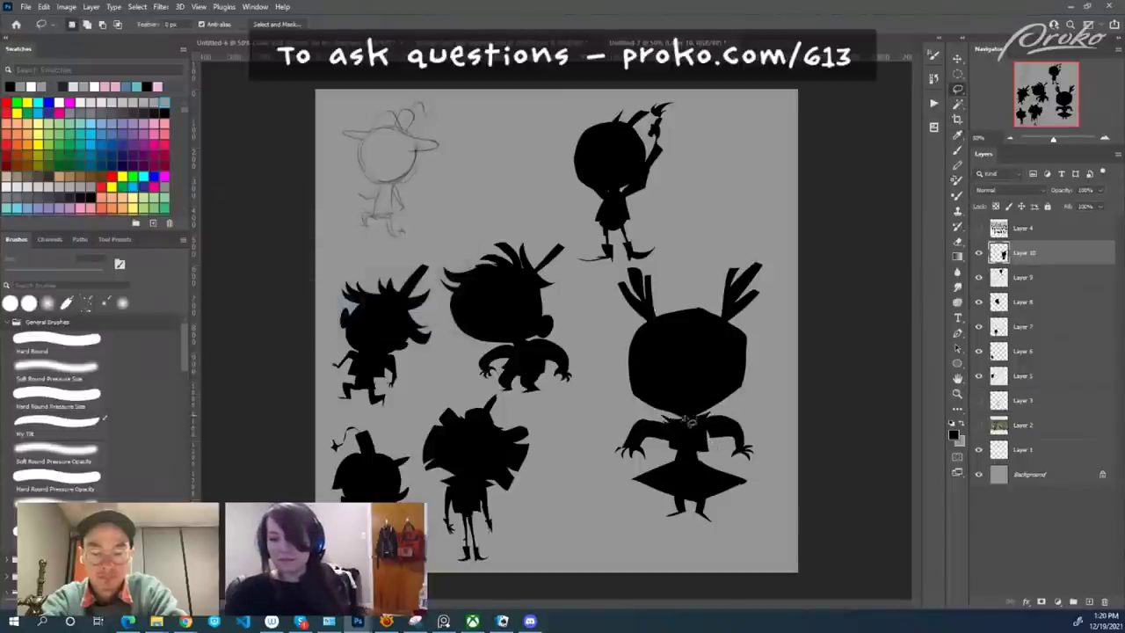
mouse_move(686, 426)
left_mouse_down()
mouse_move(694, 436)
mouse_move(678, 438)
left_mouse_up()
key("shift+BackSpace")
key("Return")
key("shift")
mouse_move(672, 458)
left_mouse_down()
mouse_move(705, 457)
mouse_move(708, 431)
left_mouse_up()
key("shift+BackSpace")
key("Return")
key("ctrl+d")
Lasso a ragged, pointed hem along the bottom of the sixth figure's skirt and fill it with black.
mouse_move(629, 486)
left_mouse_down()
mouse_move(615, 492)
mouse_move(645, 509)
mouse_move(747, 492)
left_mouse_up()
key("shift+BackSpace")
key("Return")
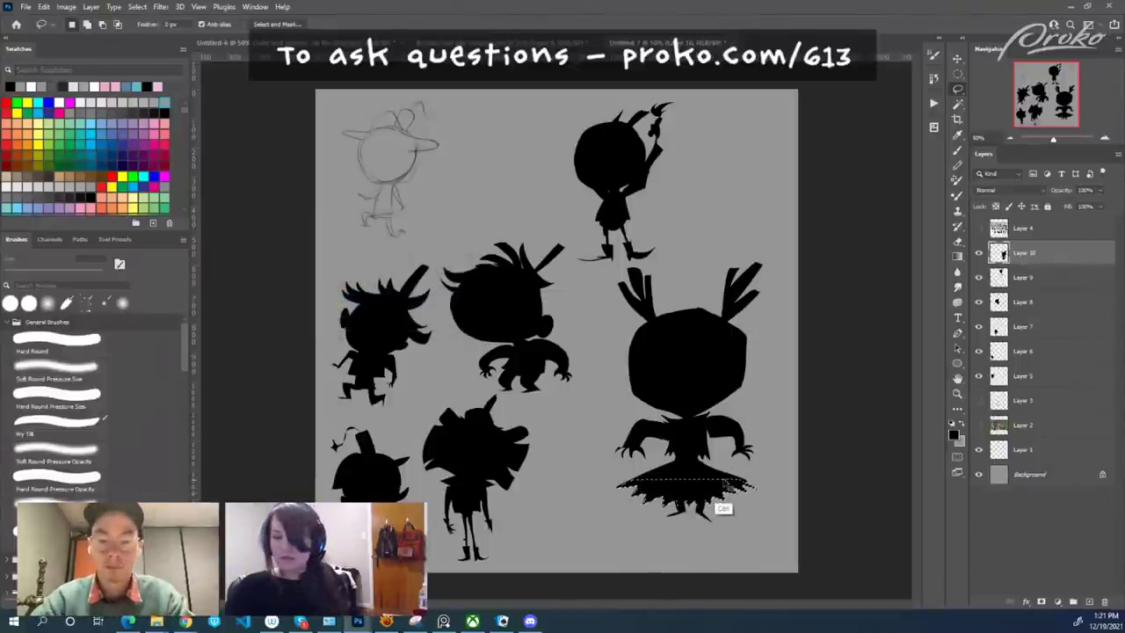
On a new layer clipped to the sixth figure, paint its face gray below a black hairline with a 700 px brush and the sampled canvas gray.
key("ctrl+shift+alt+n")
key("b")
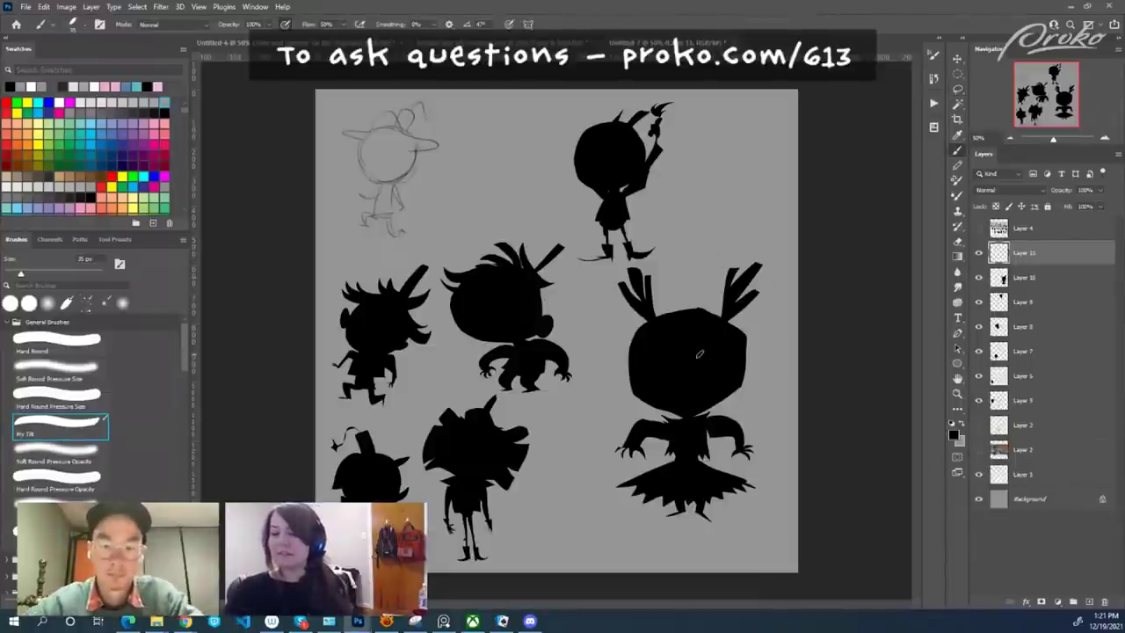
left_click_drag(999, 246, 998, 239)
key("bracketright")
key("bracketright")
key("bracketright")
key("bracketright")
key("bracketright")
key("bracketright")
key("bracketright")
key("bracketright")
key("bracketright")
key("bracketright")
key("bracketright")
key("bracketright")
key("bracketright")
key("bracketright")
key("bracketright")
key("bracketright")
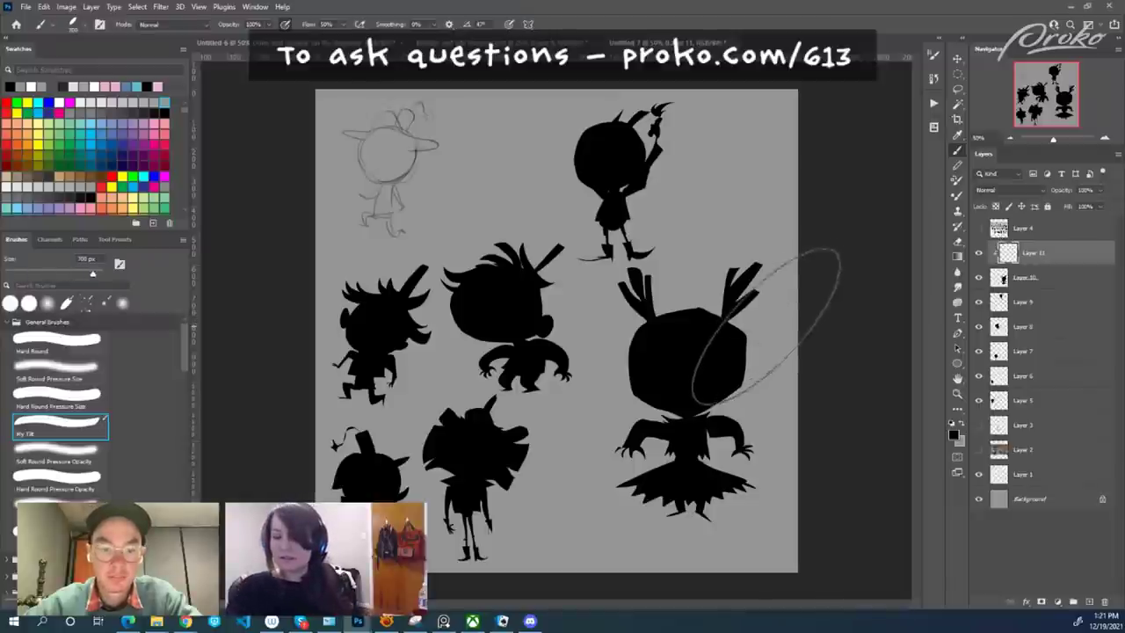
left_click(785, 326, "alt")
mouse_move(691, 352)
left_mouse_down()
mouse_move(715, 385)
mouse_move(648, 442)
left_mouse_up()
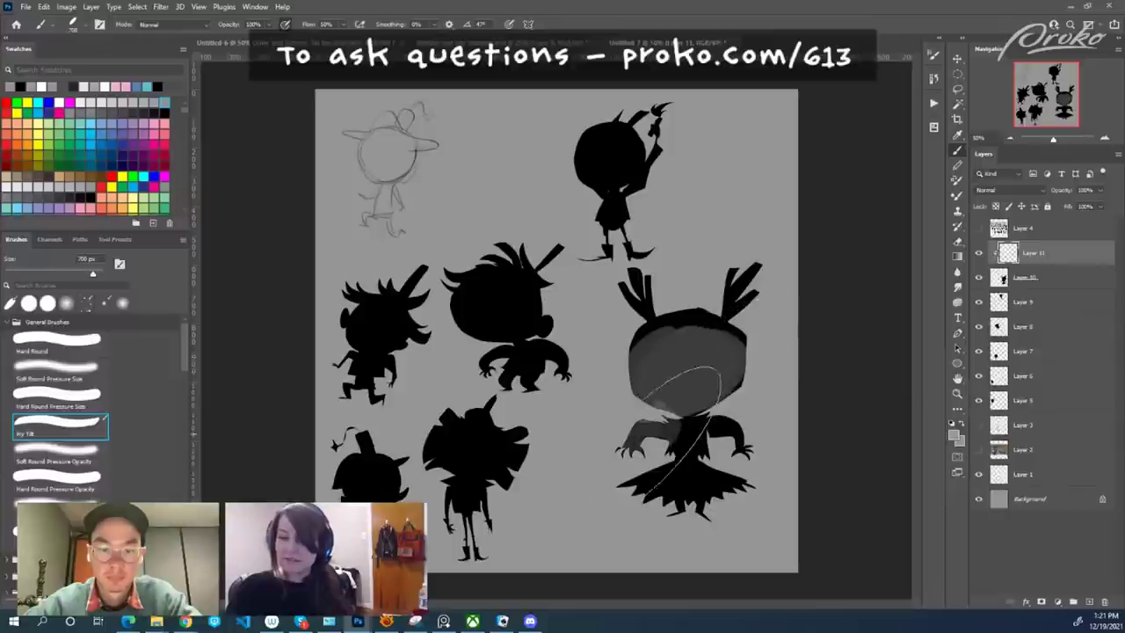
key("ctrl+z")
left_click_drag(777, 411, 703, 422)
Paint both of the sixth figure's arms and hands gray with a smaller brush.
key("p")
left_click(57, 423)
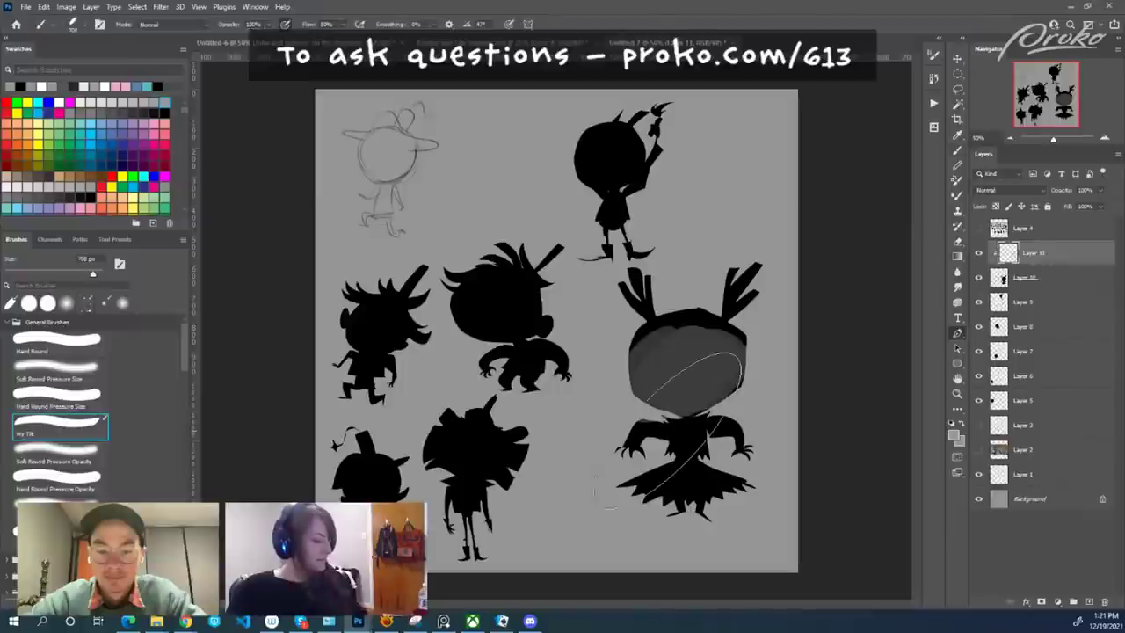
left_click_drag(654, 429, 633, 435)
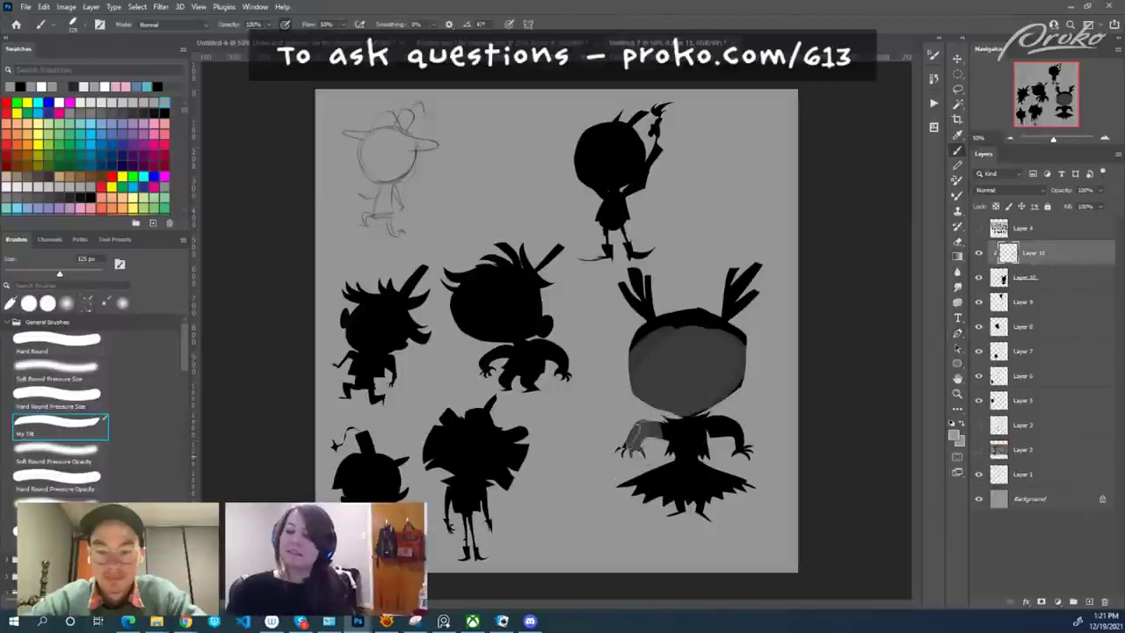
left_click_drag(716, 421, 743, 450)
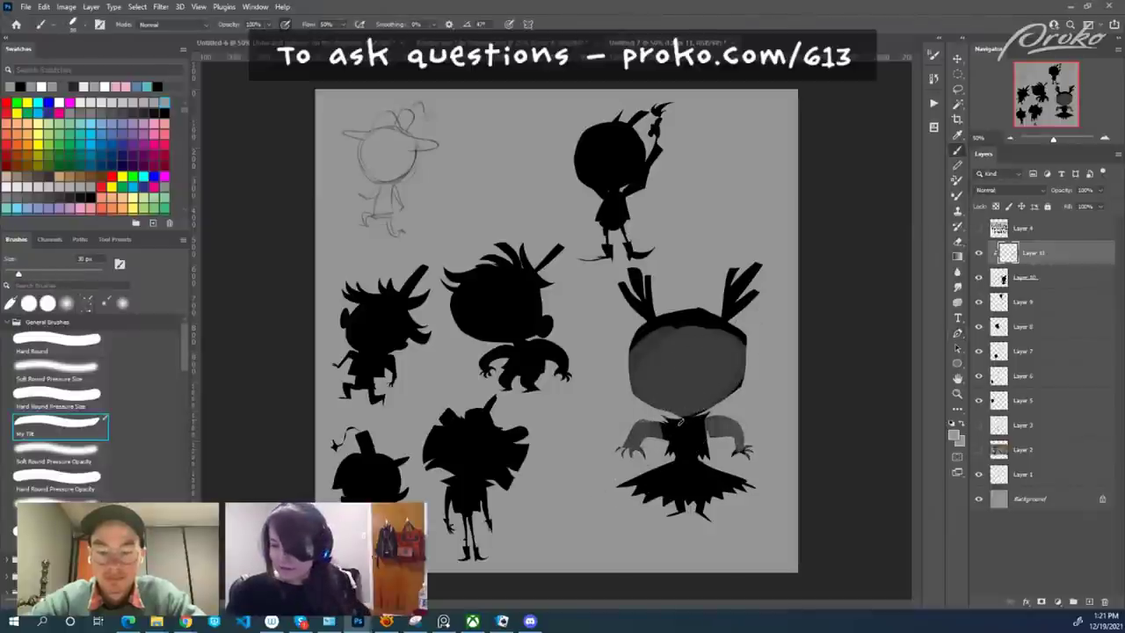
Draw light gray lacing on the sixth figure's bodice and pleat lines on the skirt with a 15 px brush.
key("bracketleft")
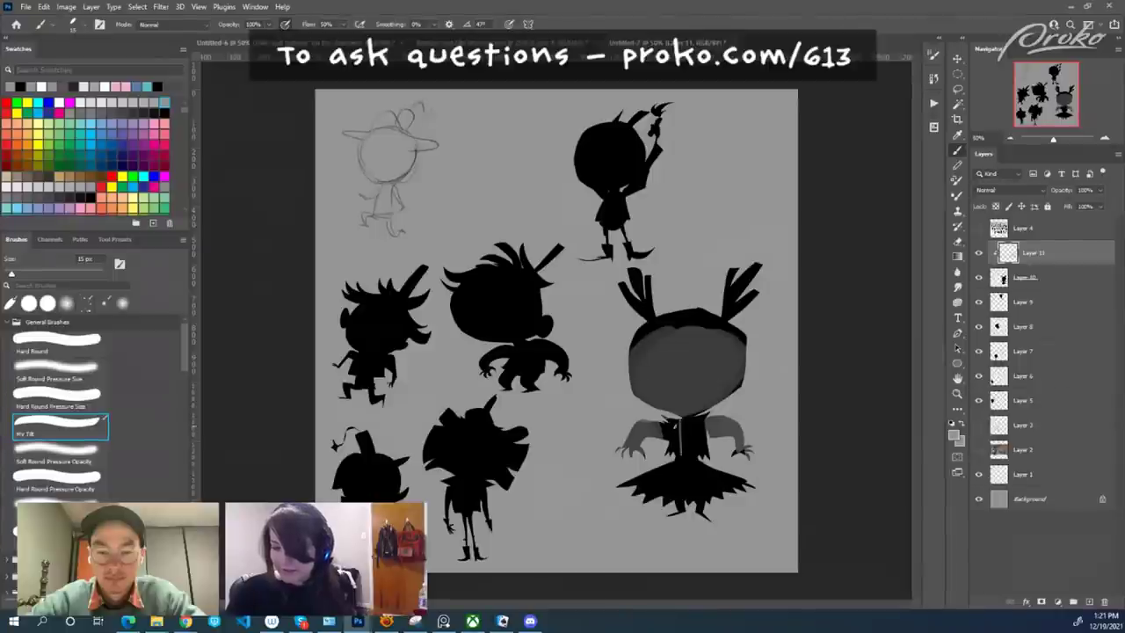
left_click_drag(696, 439, 701, 428)
left_click_drag(696, 435, 694, 424)
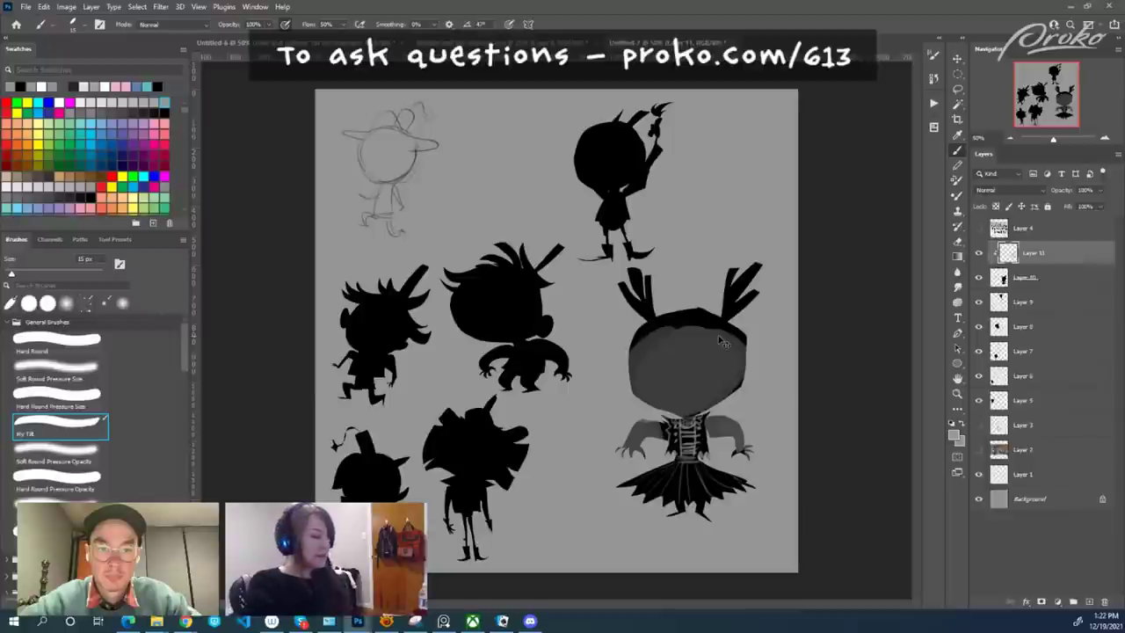
Draw large oval eyes, a small nose and a smile on the sixth figure's face, and tattoo-like patterns on its arms.
key("ctrl+minus")
key("ctrl+minus")
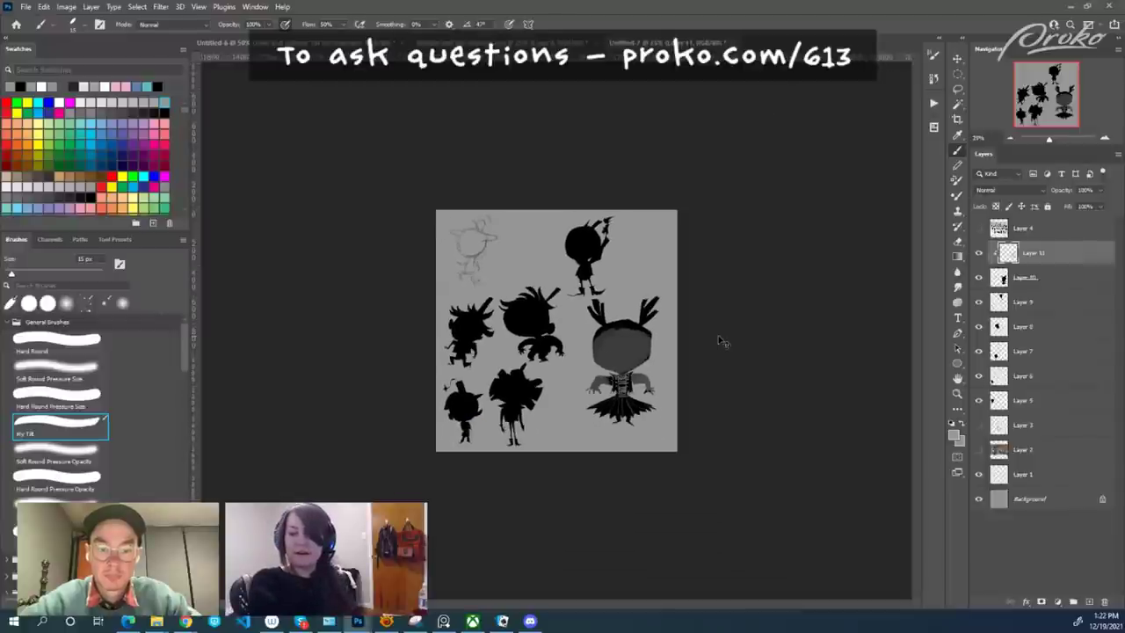
key("ctrl+plus")
key("ctrl+plus")
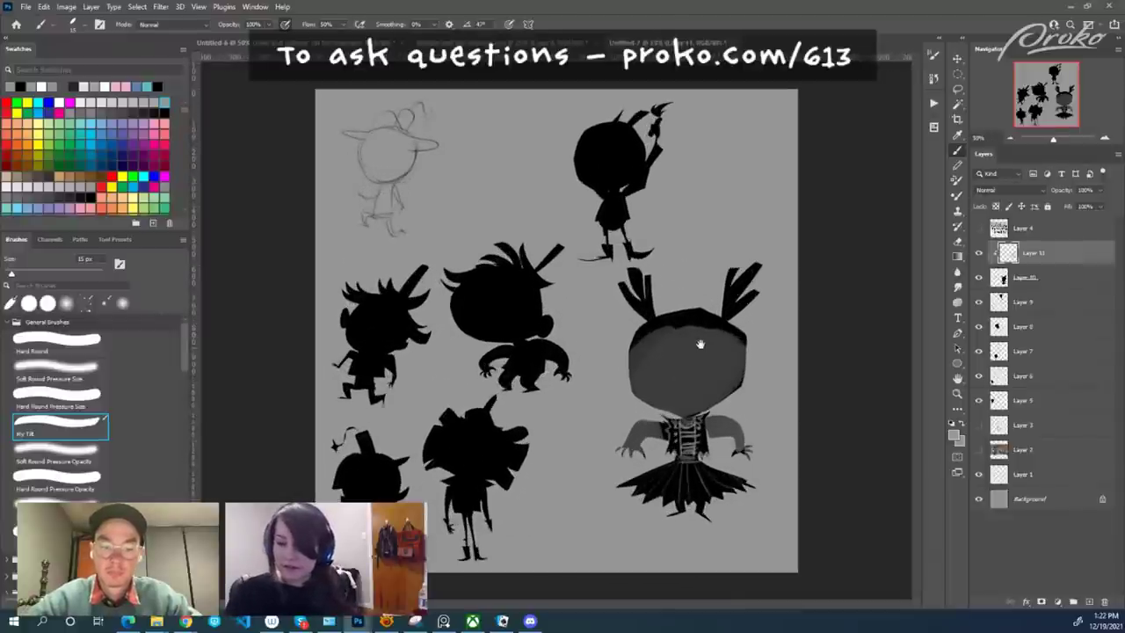
mouse_move(658, 359)
left_mouse_down()
mouse_move(665, 381)
mouse_move(701, 378)
mouse_move(708, 358)
mouse_move(703, 380)
mouse_move(708, 369)
mouse_move(679, 391)
left_mouse_up()
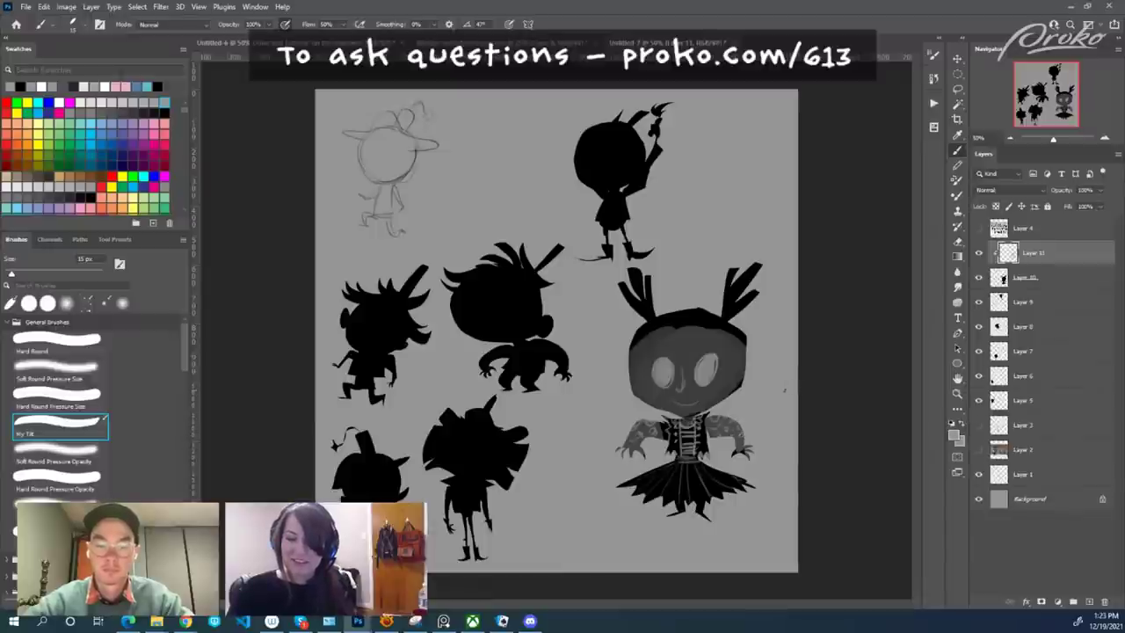
key("ctrl+minus")
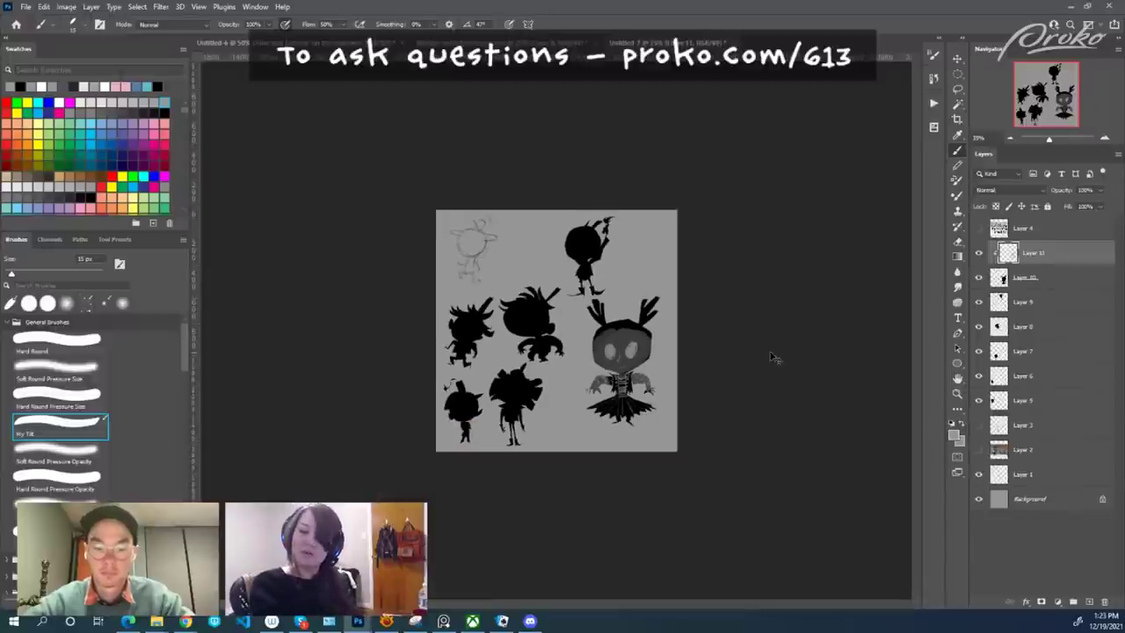
key("ctrl+minus")
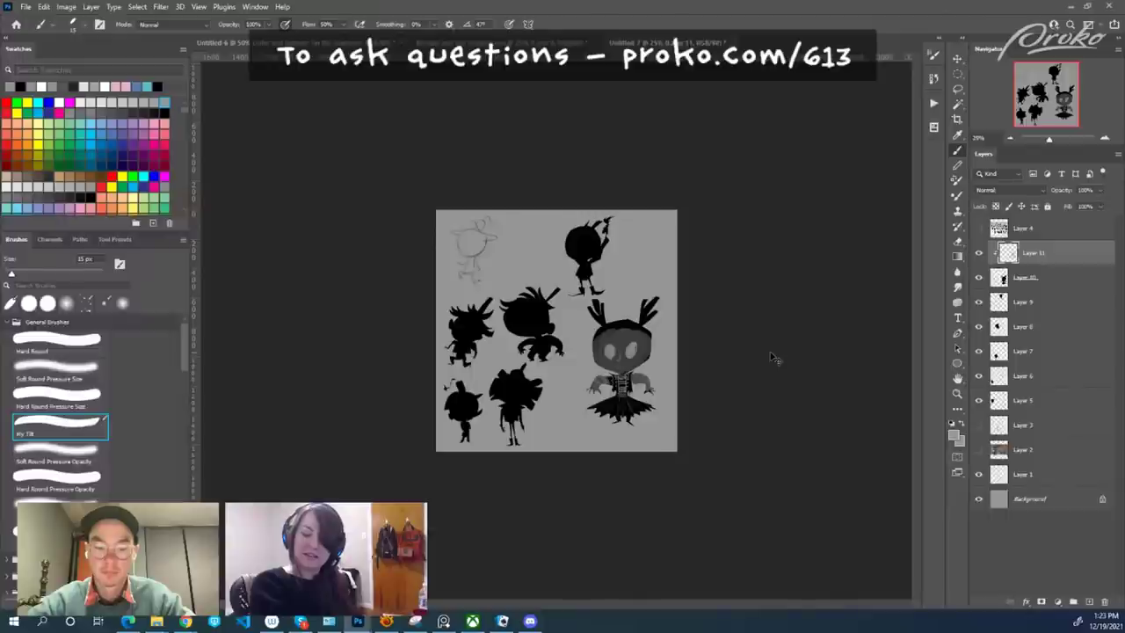
Draw a light gray scalloped trim with vertical accents along the jagged hem of the sixth figure's skirt.
key("ctrl+plus")
key("ctrl+plus")
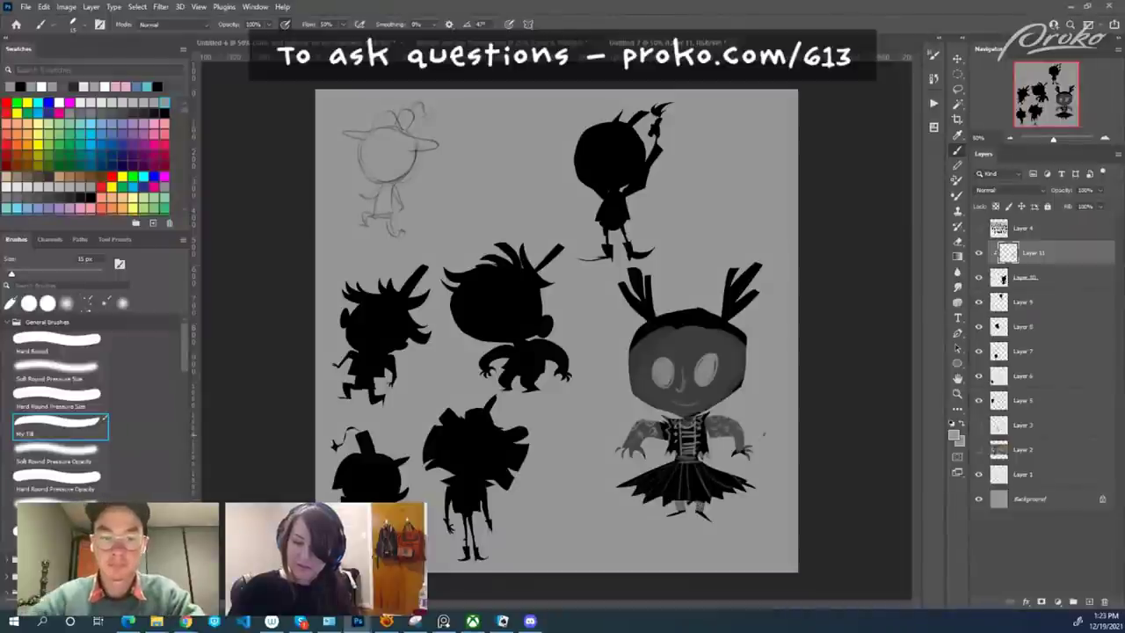
mouse_move(627, 483)
left_mouse_down()
mouse_move(655, 499)
mouse_move(736, 487)
mouse_move(641, 484)
mouse_move(726, 483)
left_mouse_up()
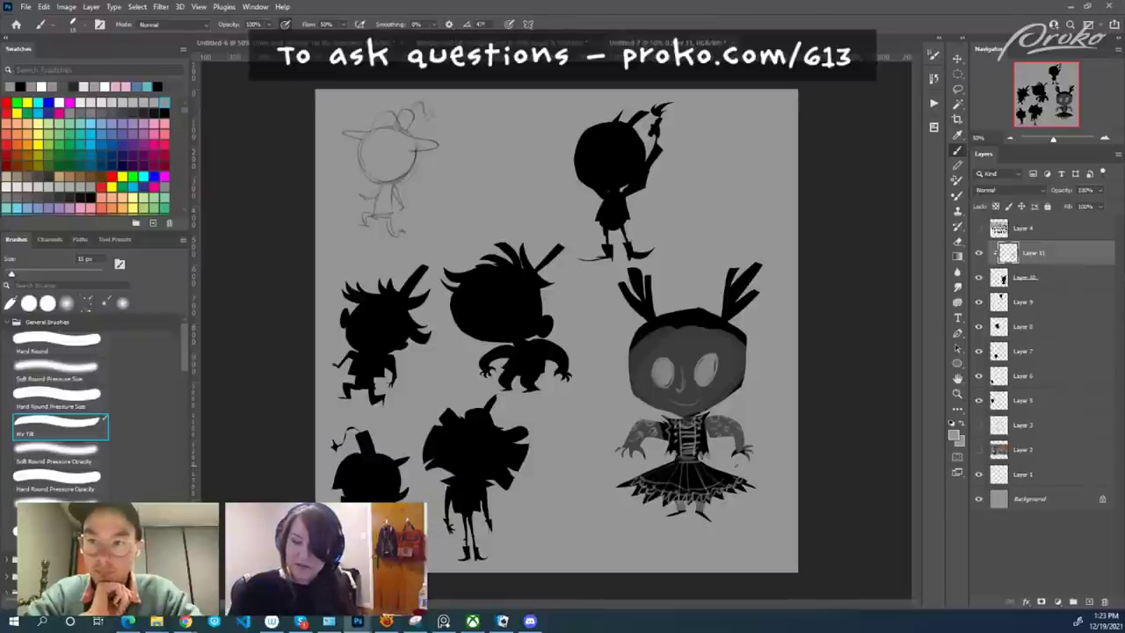
left_click_drag(655, 472, 731, 483)
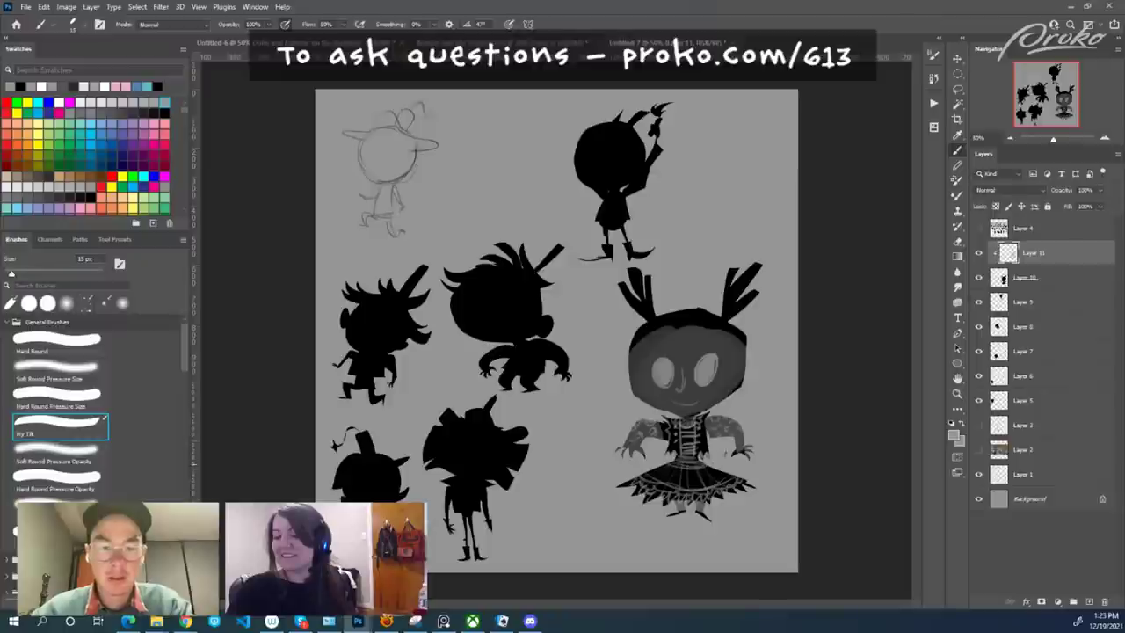
Draw curved horizontal bands and crossing pleat lines over the sixth figure's skirt to form a plaid pattern in light gray.
left_click_drag(663, 466, 719, 470)
left_click_drag(654, 472, 717, 474)
left_click_drag(651, 478, 719, 479)
left_click_drag(671, 465, 654, 477)
left_click_drag(679, 459, 663, 477)
left_click_drag(685, 464, 674, 483)
left_click_drag(694, 464, 698, 483)
key("ctrl+minus")
scroll(716, 411, "down", 2)
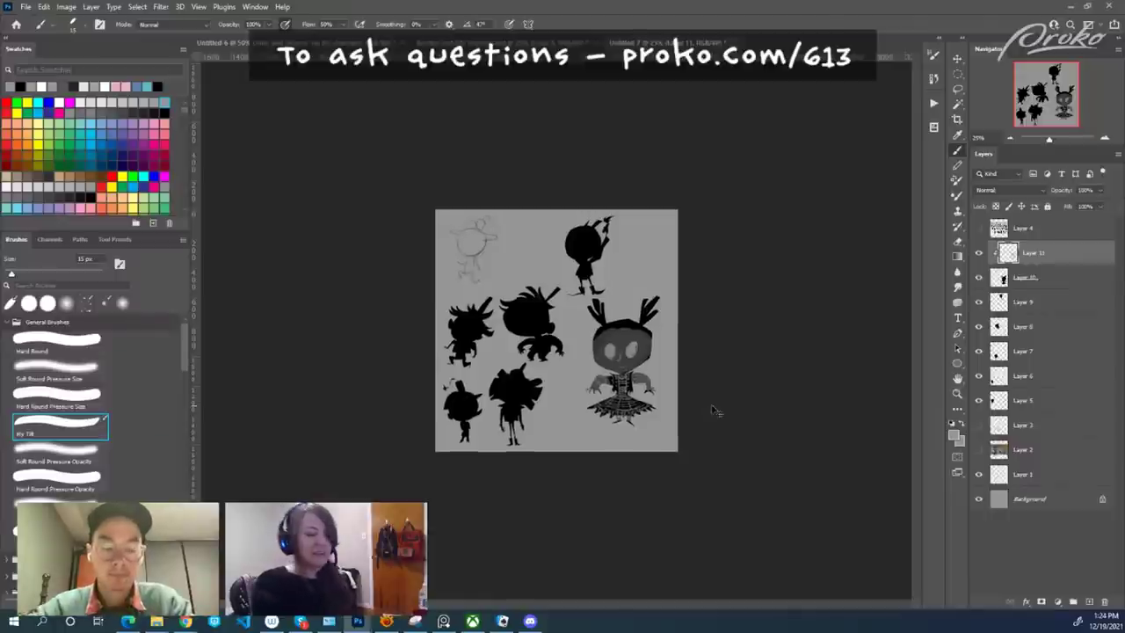
Compare the sixth figure with and without its gray detail layer, Layer 11.
key("ctrl+plus")
key("ctrl+plus")
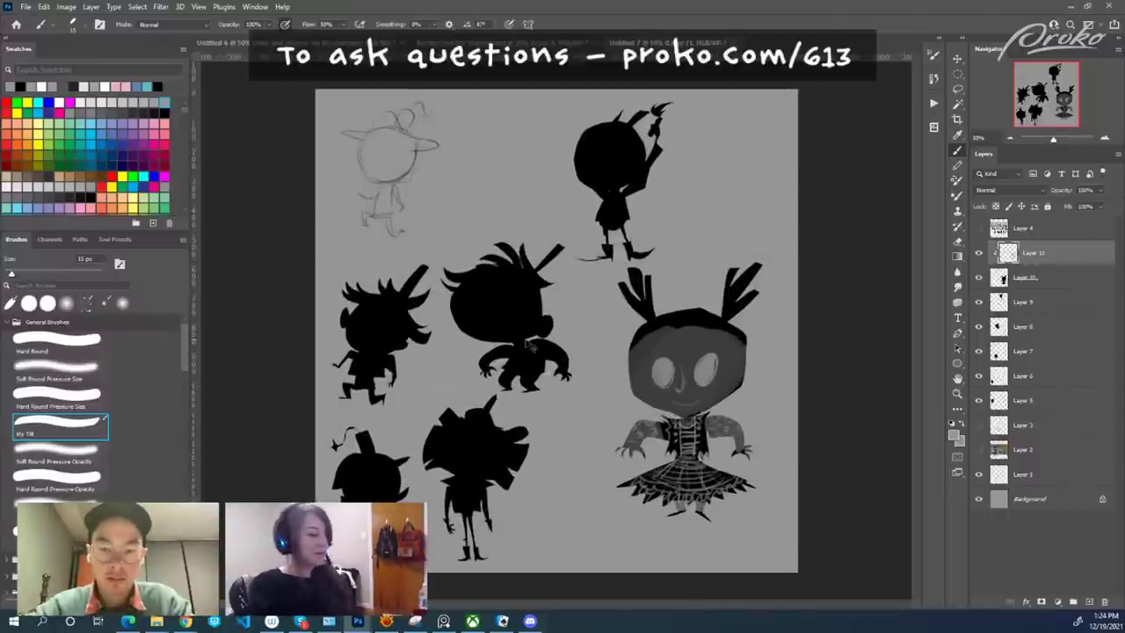
key("ctrl+plus")
left_click_drag(809, 354, 619, 320)
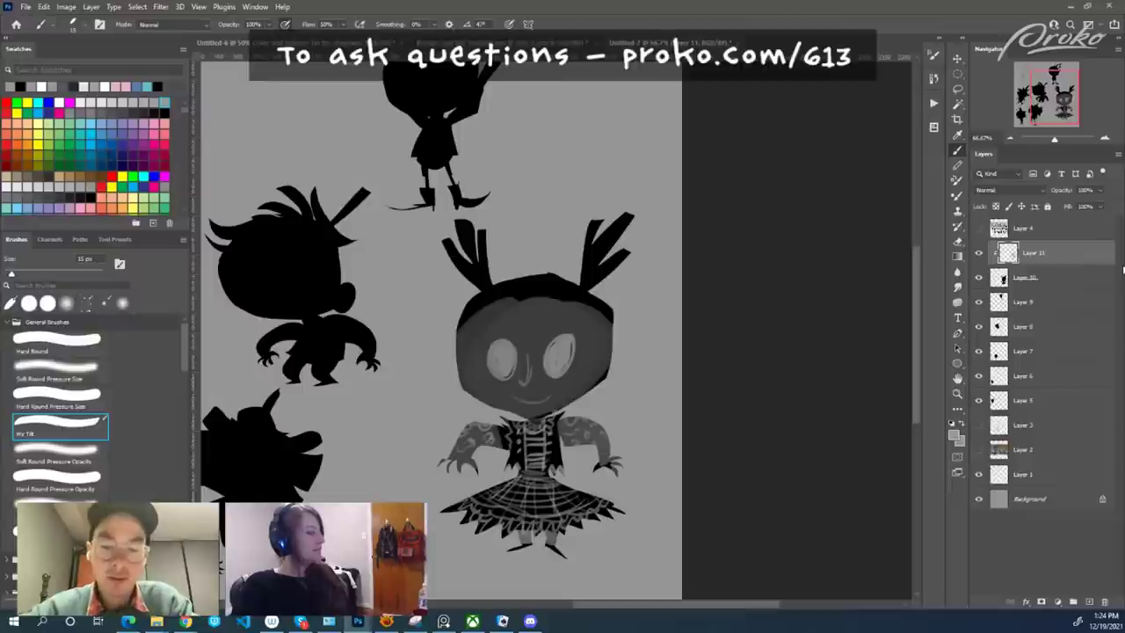
left_click(979, 252)
left_click(979, 253)
left_click(980, 252)
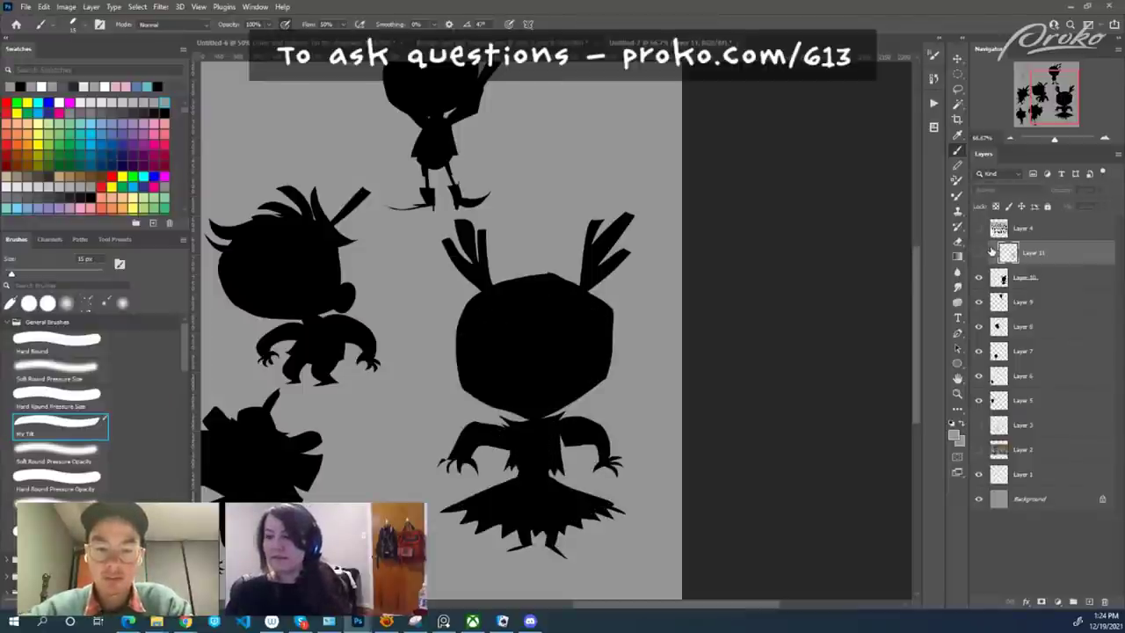
left_click(980, 252)
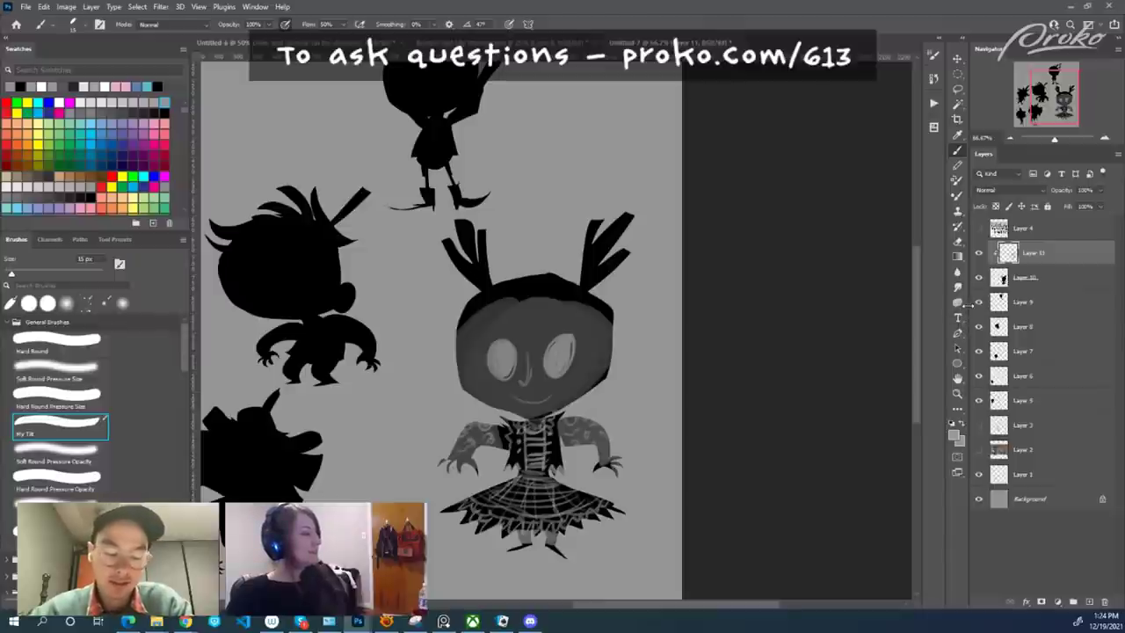
Group the sixth figure's black silhouette layer with its clipped gray detail layer.
left_click(1016, 276, "ctrl")
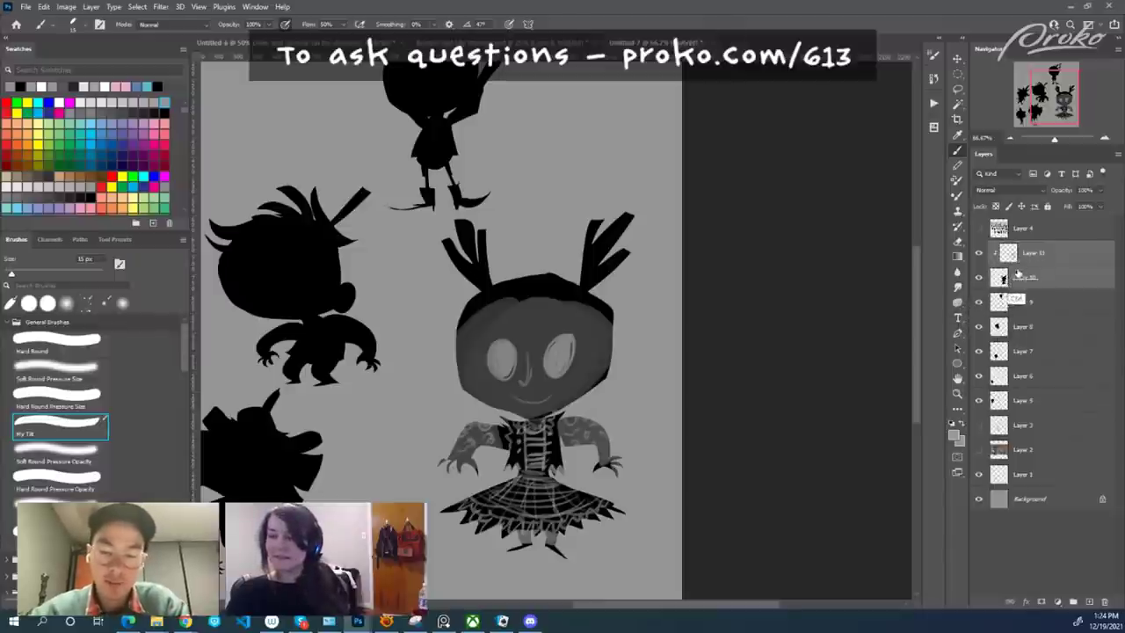
key("ctrl+g")
left_click_drag(666, 324, 707, 334)
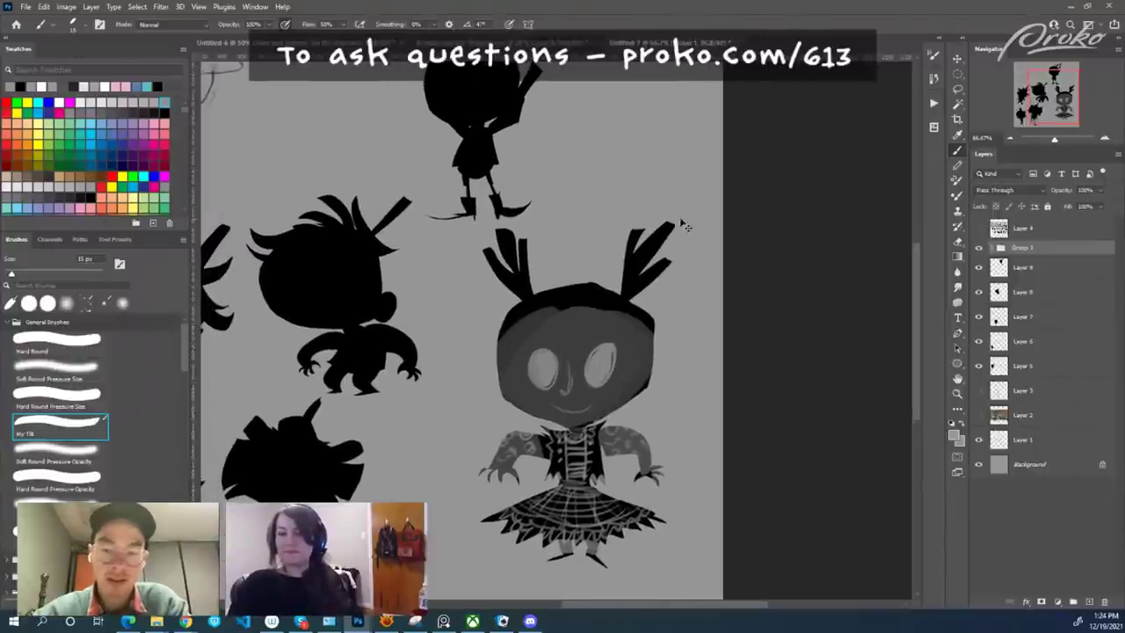
Scale the grouped skirted figure down to about half size and place it beside the torch-raising silhouette in the canvas's upper right.
key("ctrl+t")
left_click_drag(679, 221, 579, 384)
left_click_drag(548, 433, 614, 230)
key("b")
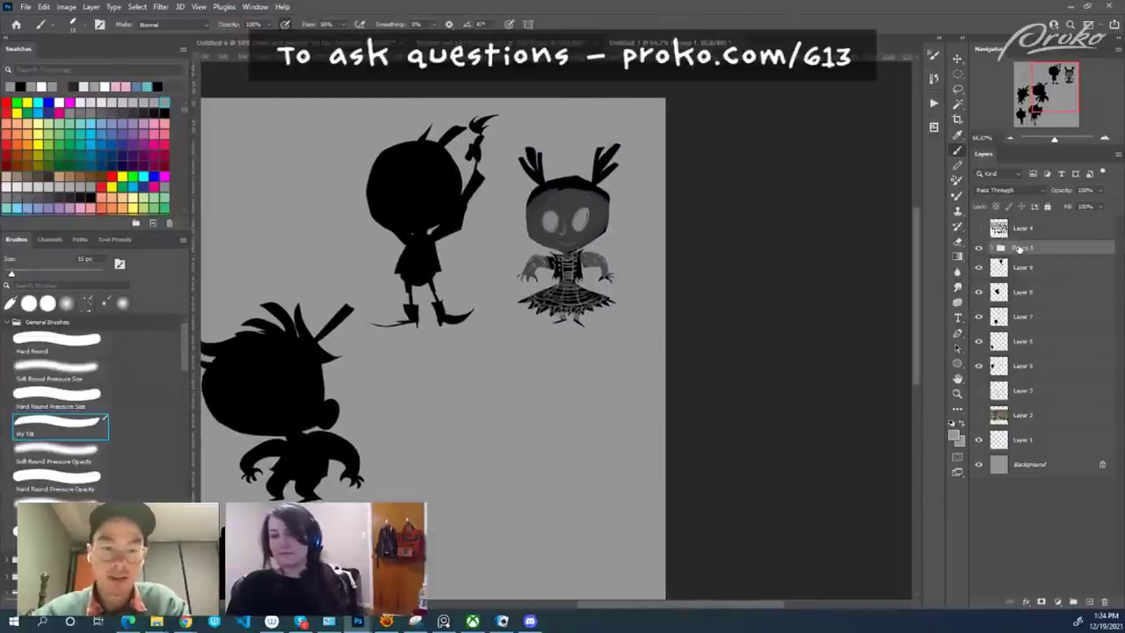
Add two empty layers above the skirted figure's group and set the foreground color to black.
key("ctrl+shift+alt+n")
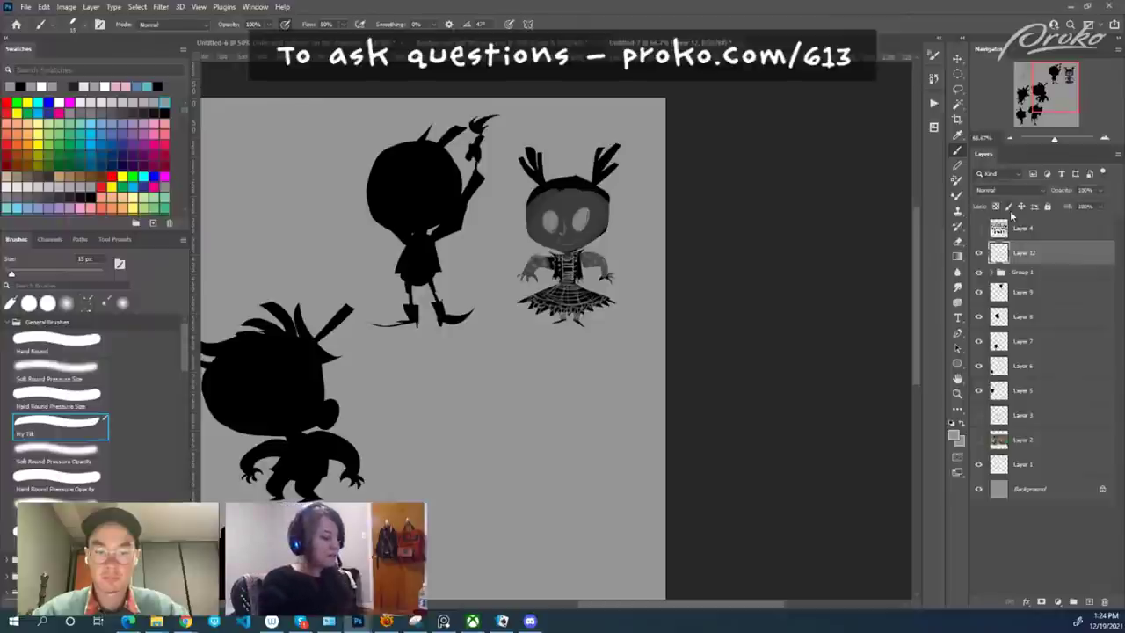
key("ctrl+j")
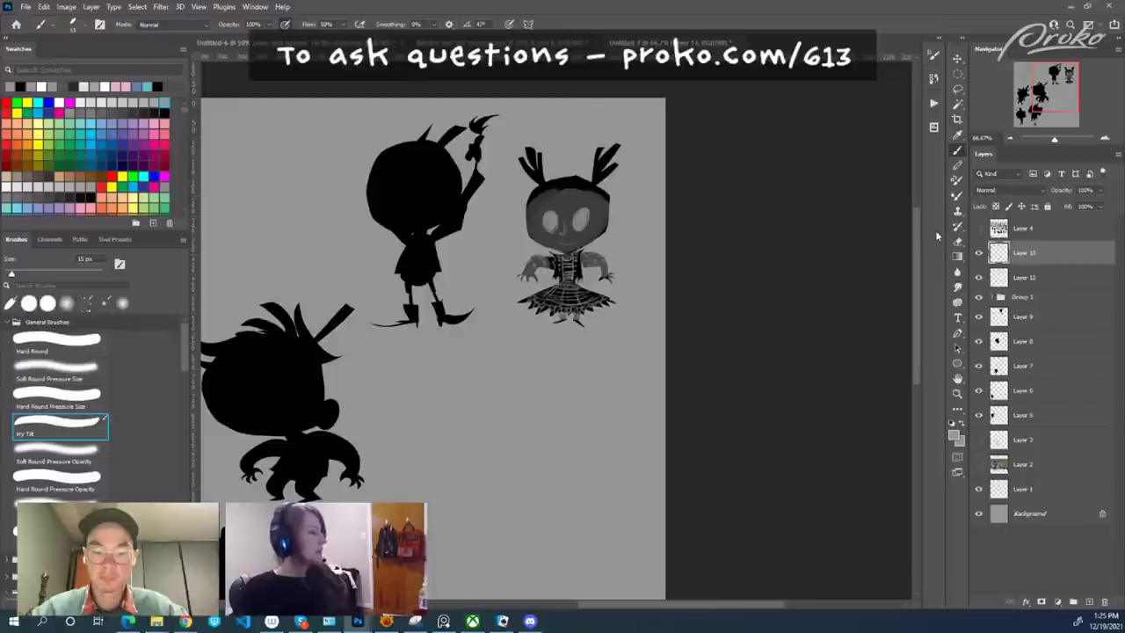
left_click(163, 111)
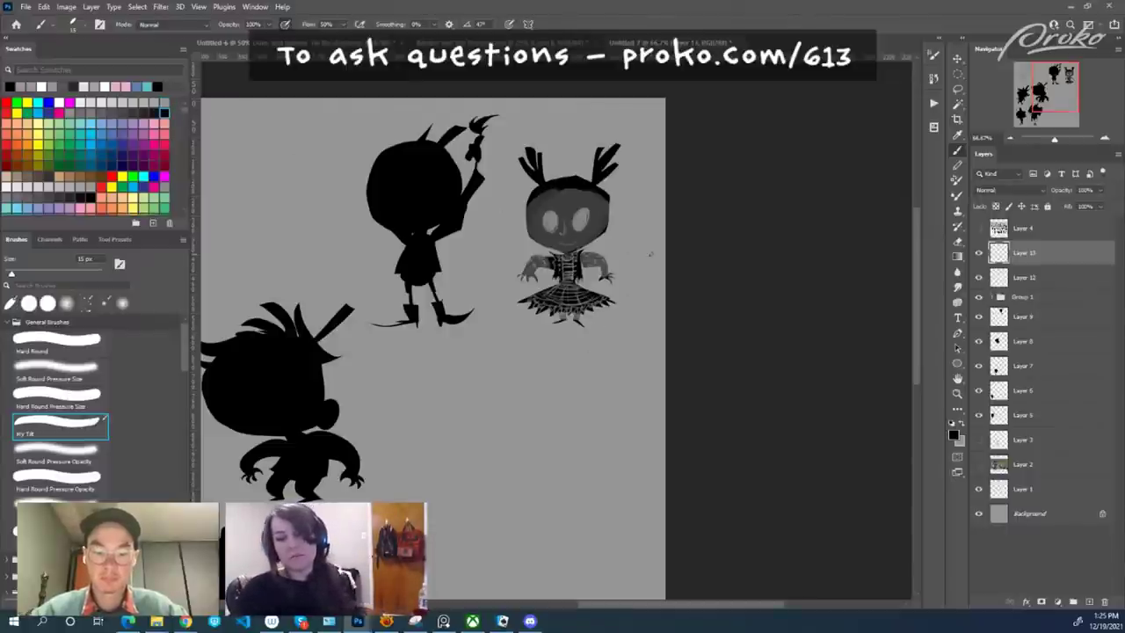
left_click(980, 254)
left_click(980, 254)
left_click_drag(619, 378, 670, 319)
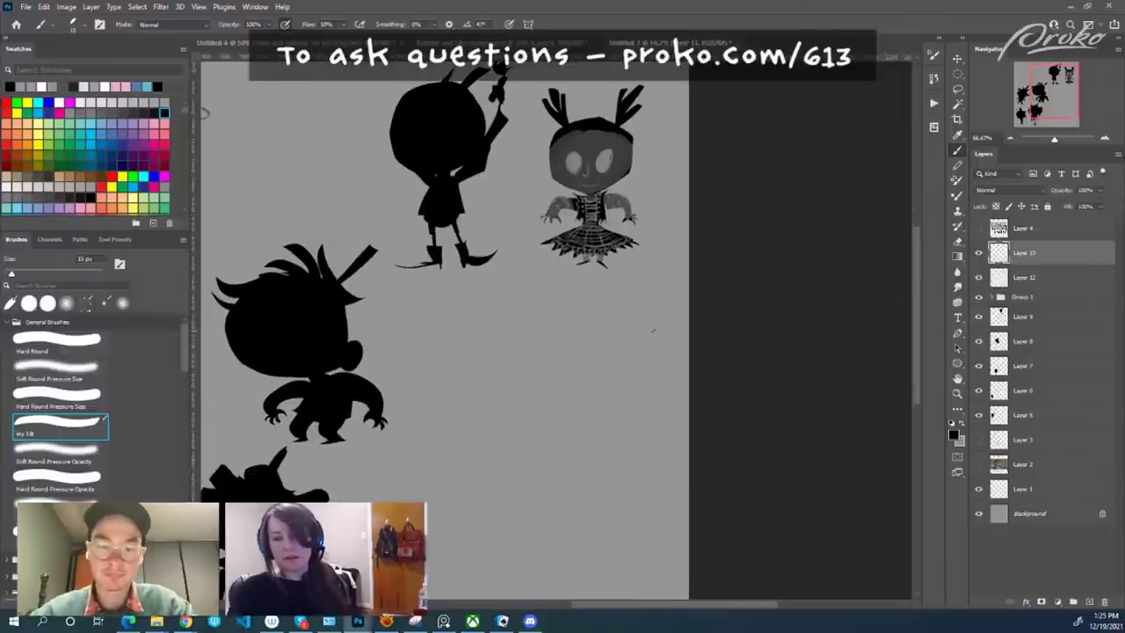
left_click_drag(606, 304, 630, 253)
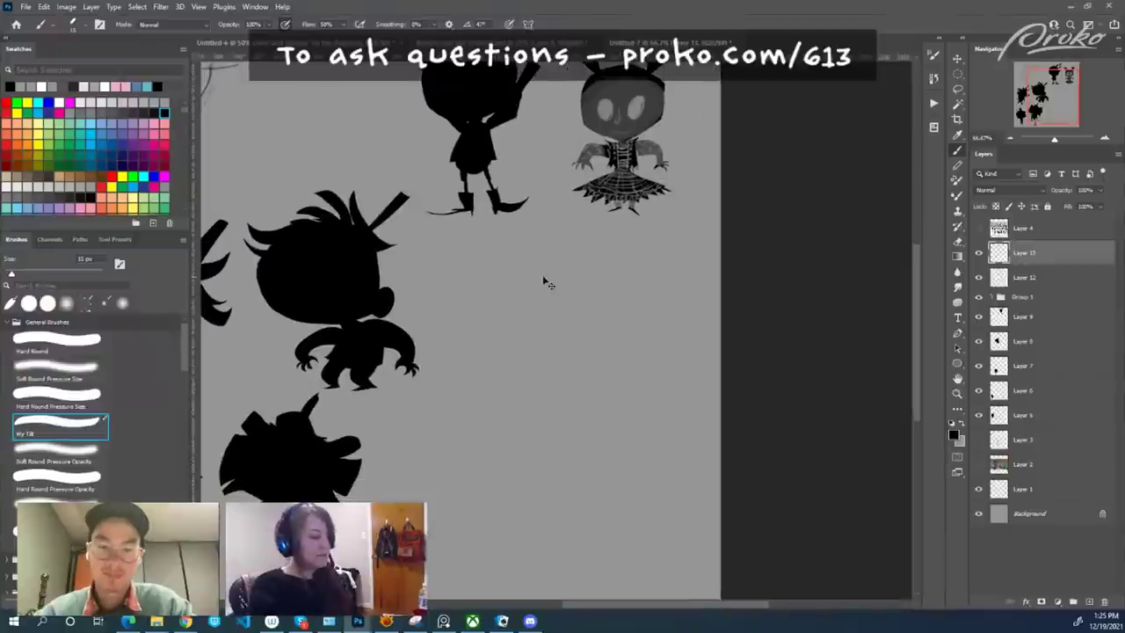
key("ctrl+minus")
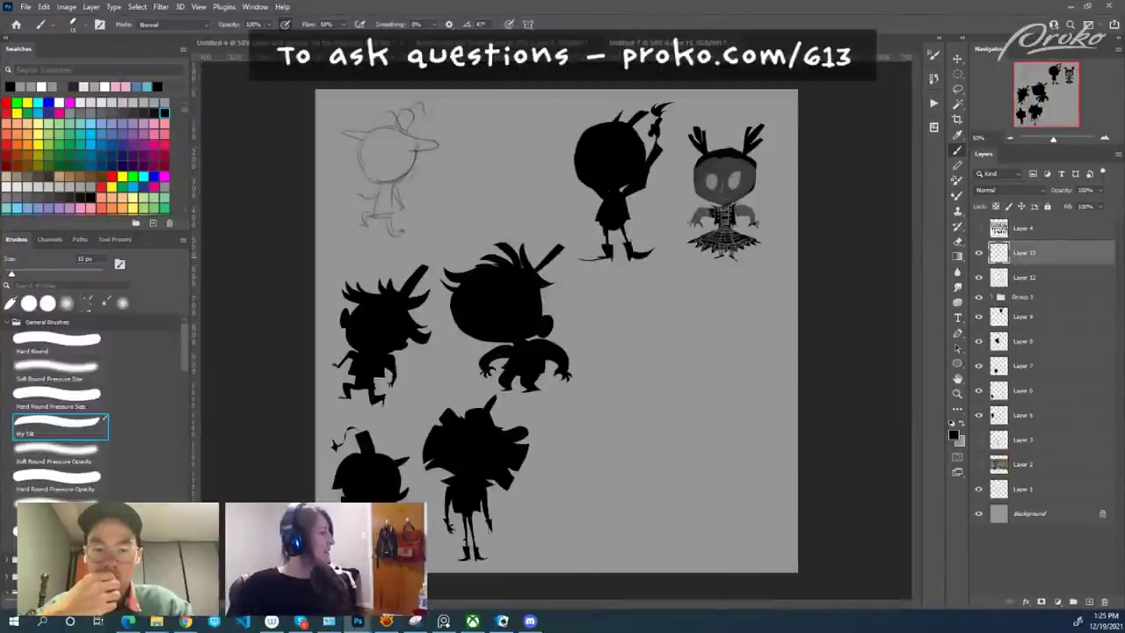
Group all silhouette layers, the skirted figure's group and the two empty layers into one group, and check its visibility.
left_click(985, 420, "shift")
key("ctrl+g")
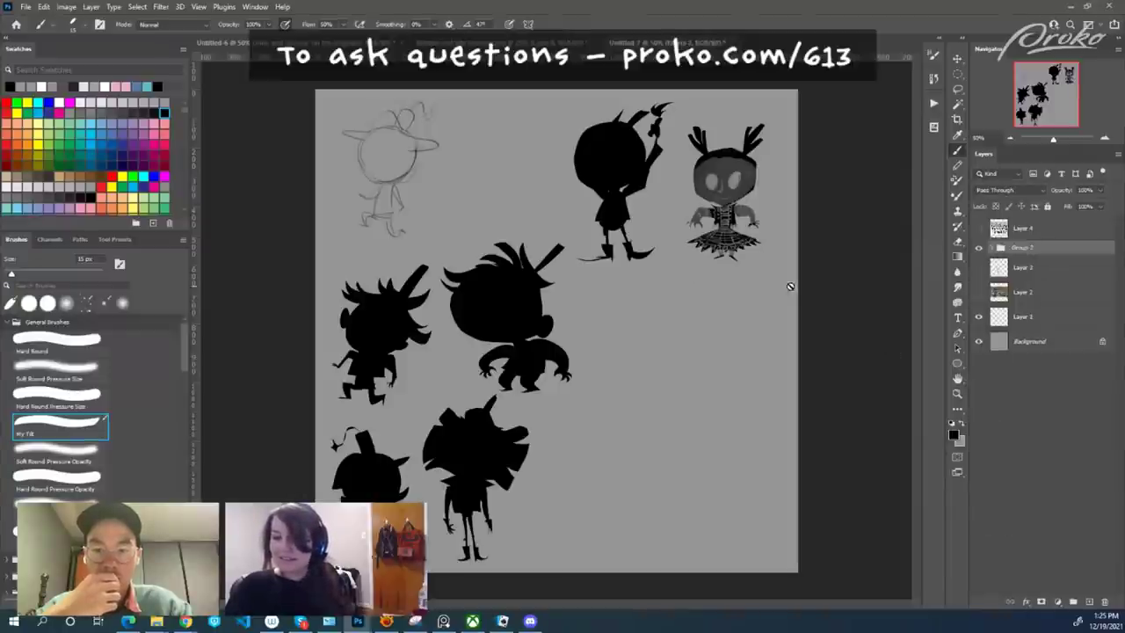
left_click(980, 248)
left_click(981, 248)
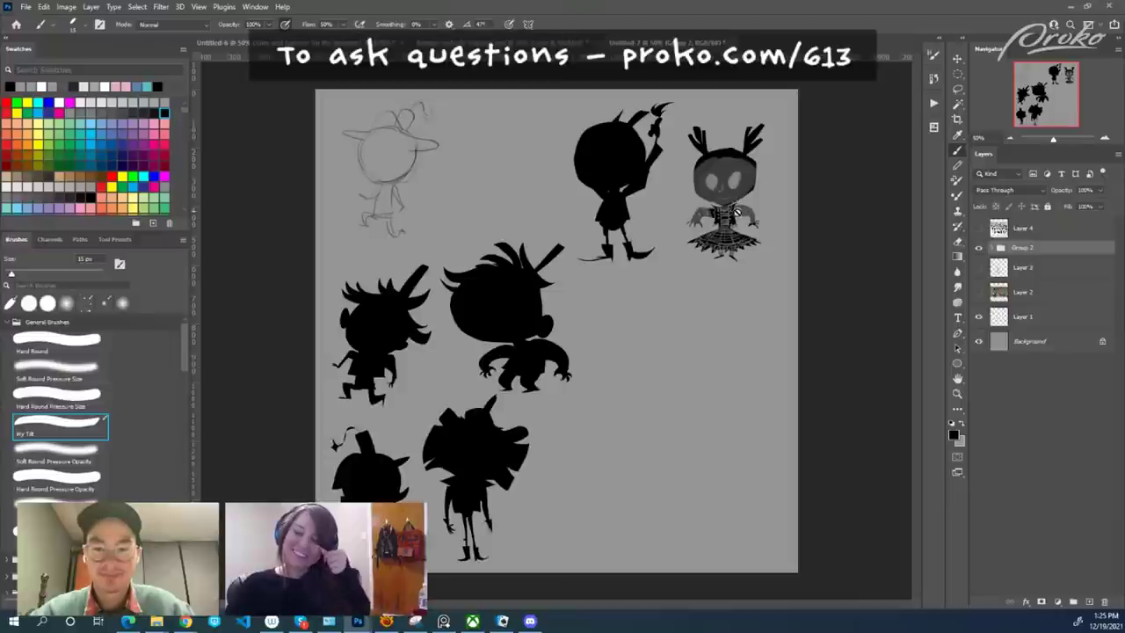
Move the skirted figure's group out above Group 2, and hide Group 2 and the pencil sketch on Layer 1.
left_click(992, 249)
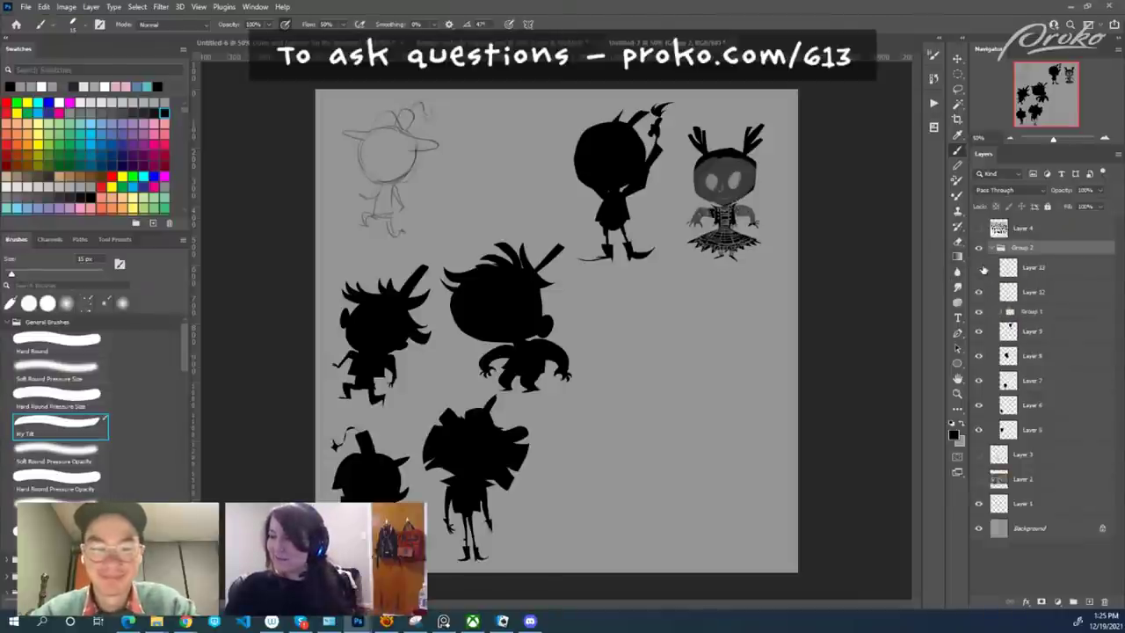
left_click(982, 312)
left_click(982, 313)
left_click_drag(1019, 314, 1006, 243)
left_click(1019, 262)
left_click(991, 262)
left_click(978, 262)
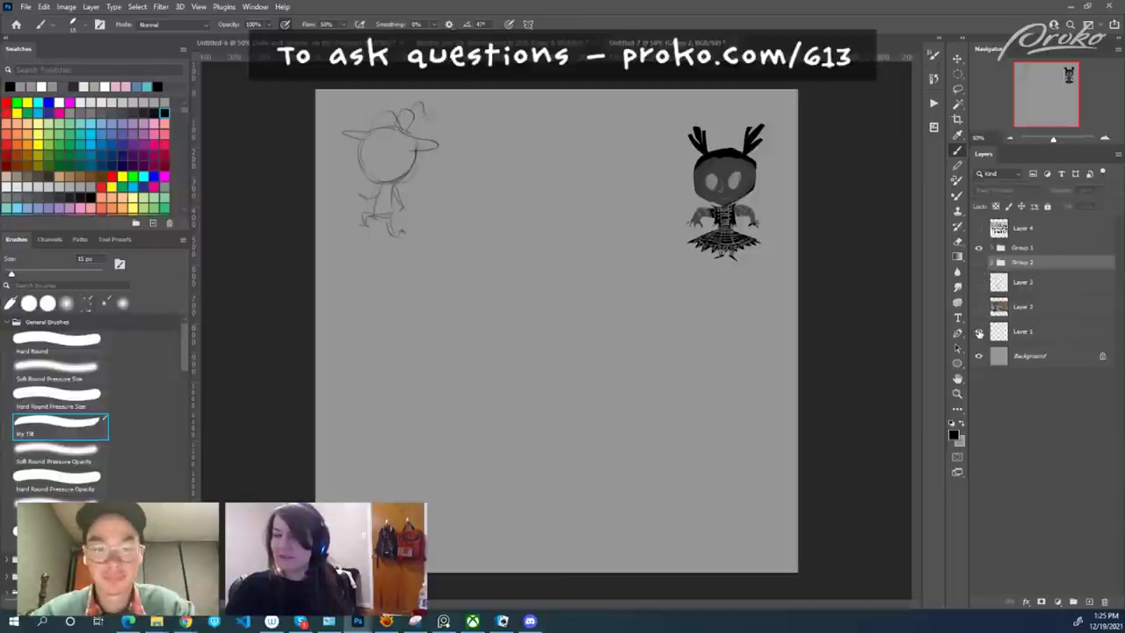
left_click(998, 331)
left_click(978, 331)
Move the skirted figure's group to the lower left corner of the cleared canvas.
left_click(978, 247)
left_click(978, 248)
left_click(1015, 248)
left_click_drag(752, 215, 401, 463)
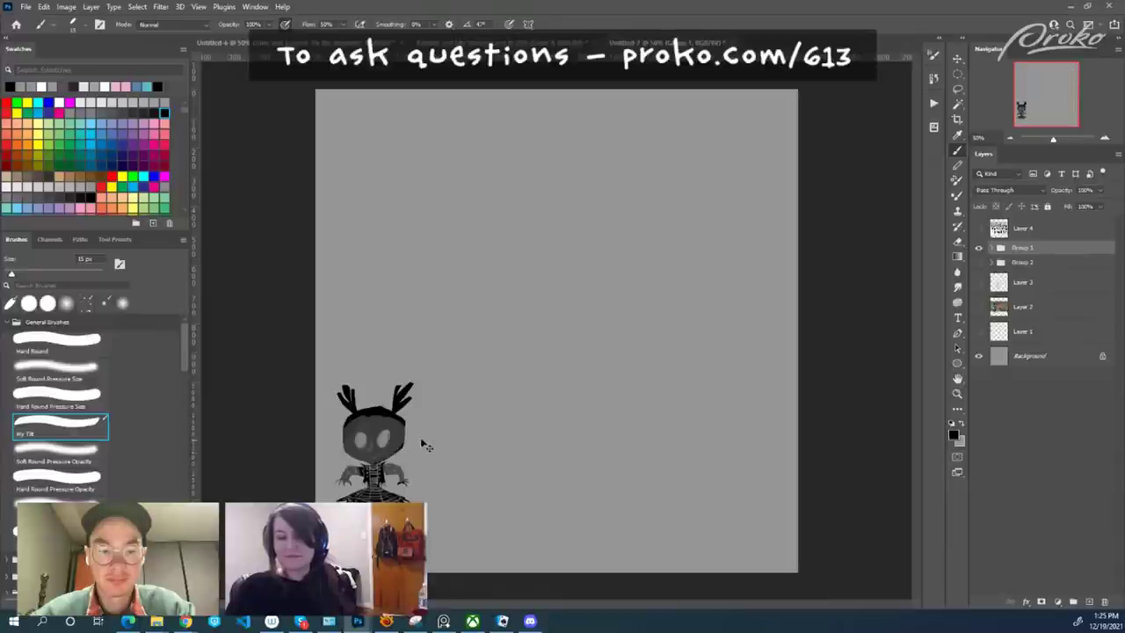
key("ctrl+plus")
key("ctrl+plus")
left_click_drag(428, 397, 699, 157)
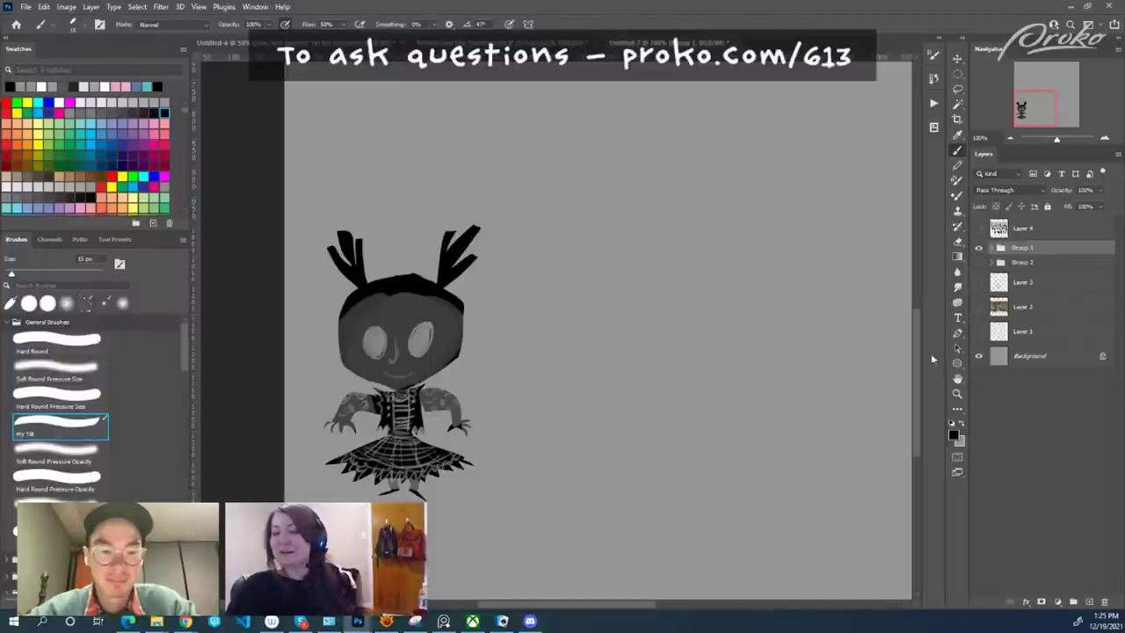
Add an empty layer directly above the skirted figure's group.
left_click(980, 250)
left_click(980, 250)
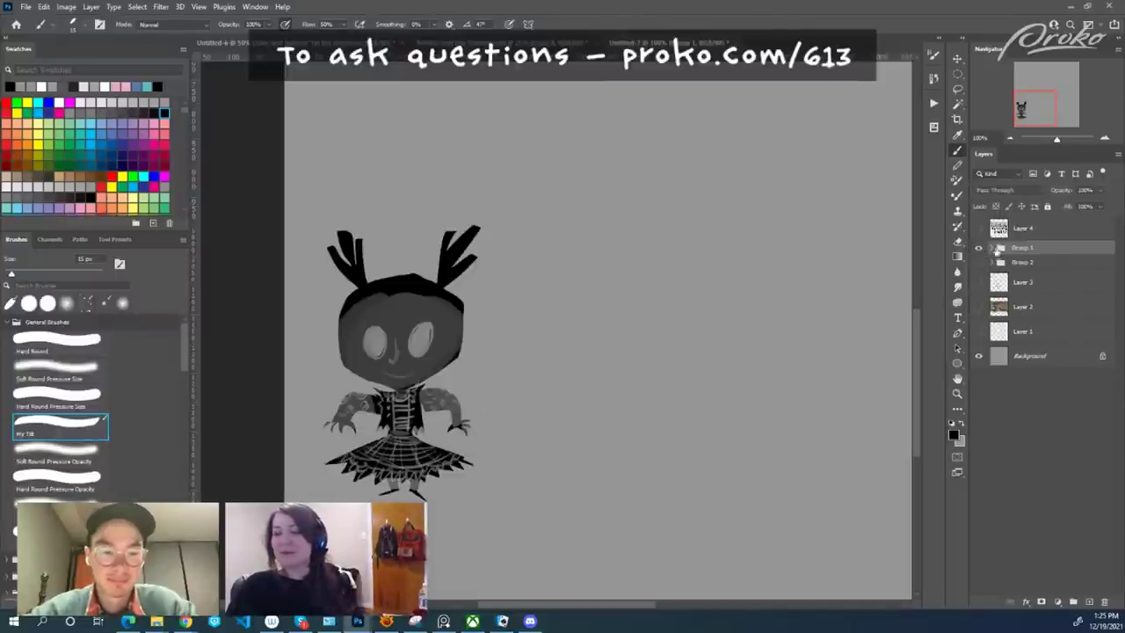
left_click_drag(720, 221, 617, 216)
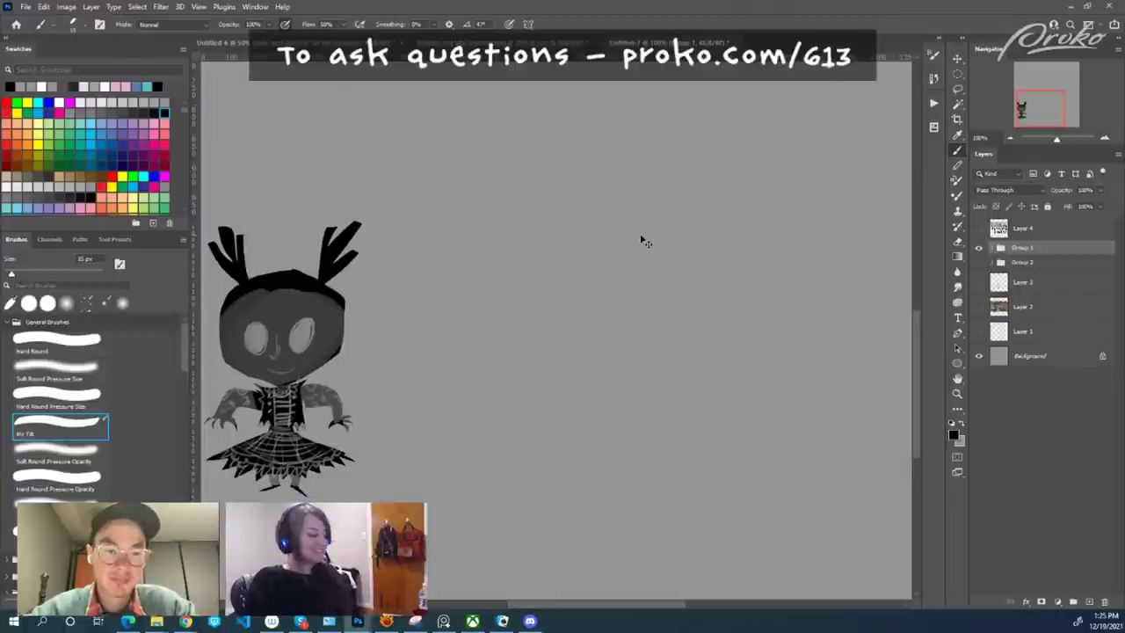
key("ctrl+shift+alt+n")
key("ctrl+minus")
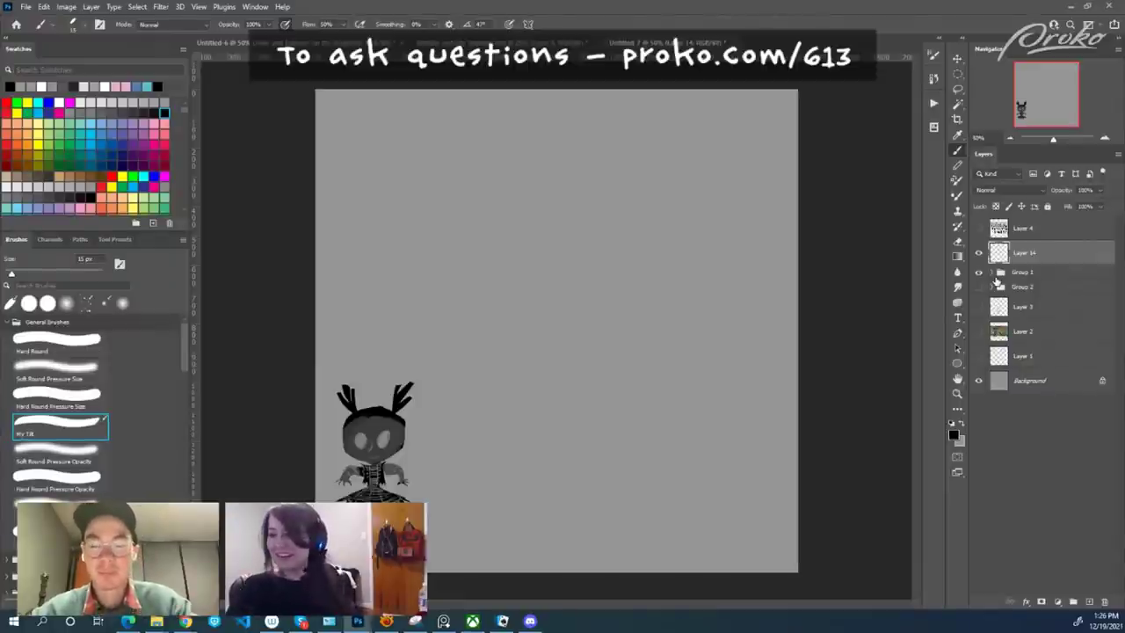
Check the visibility of Layer 14 and Group 1, and add a second empty layer above Layer 14.
left_click(979, 253)
left_click(978, 253)
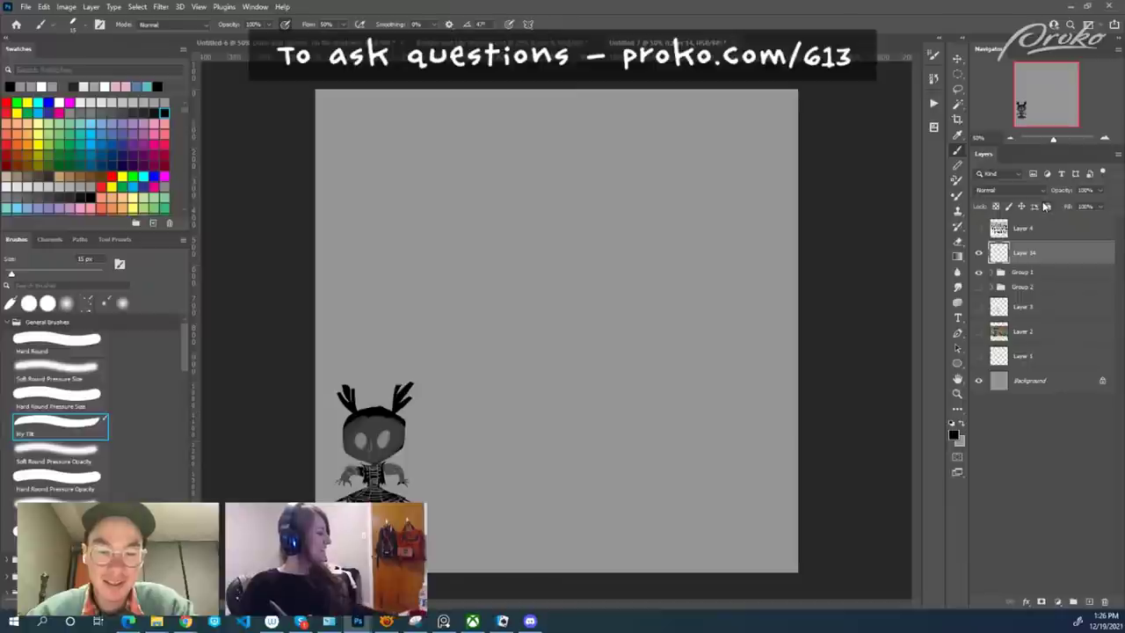
left_click(977, 273)
left_click(978, 273)
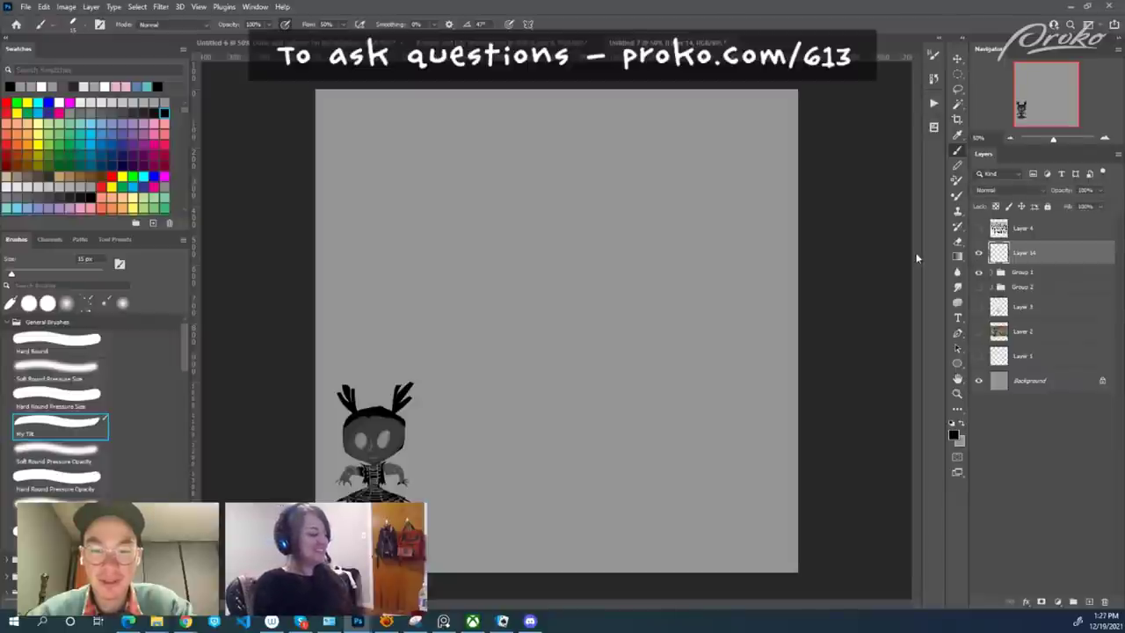
key("ctrl+shift+alt+n")
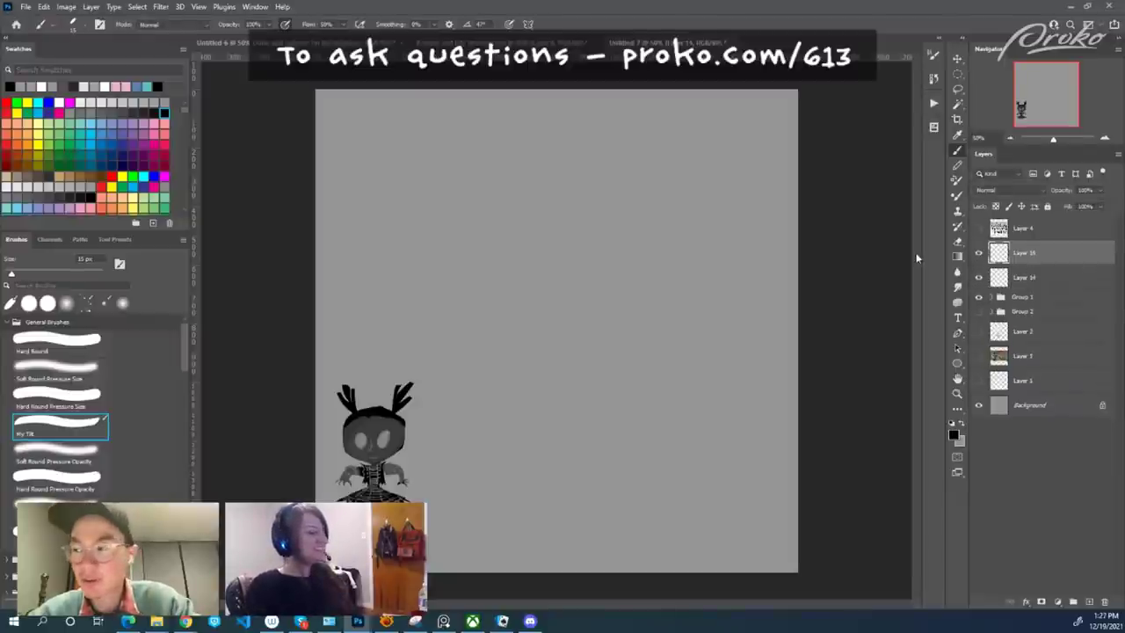
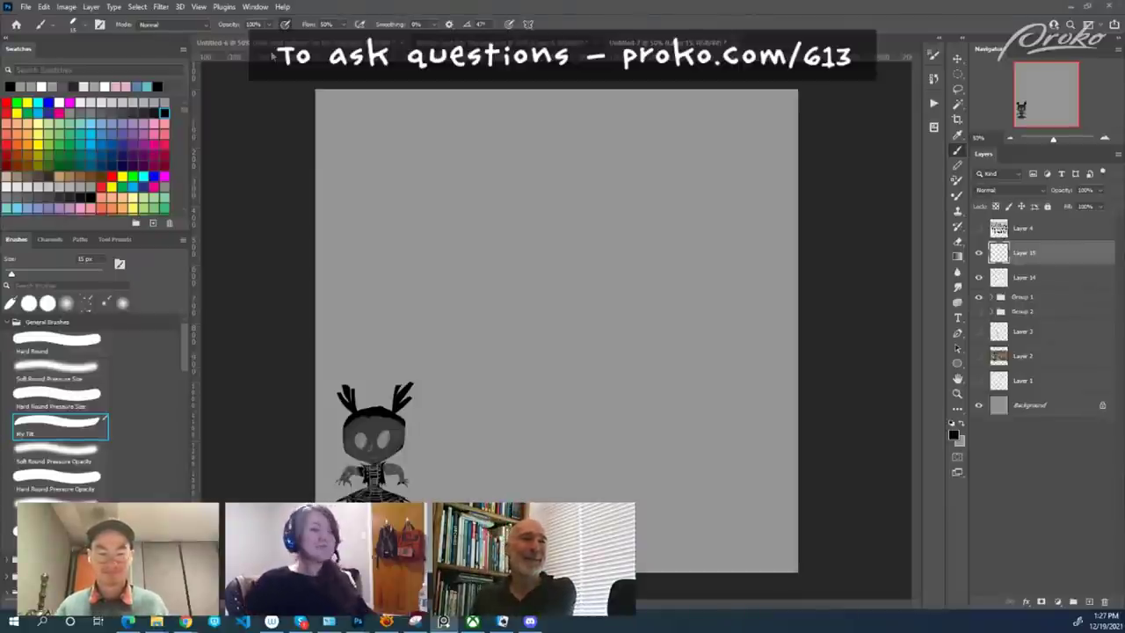
View the open livestream banner document and return to the character design document.
left_click(503, 46)
left_click(367, 42)
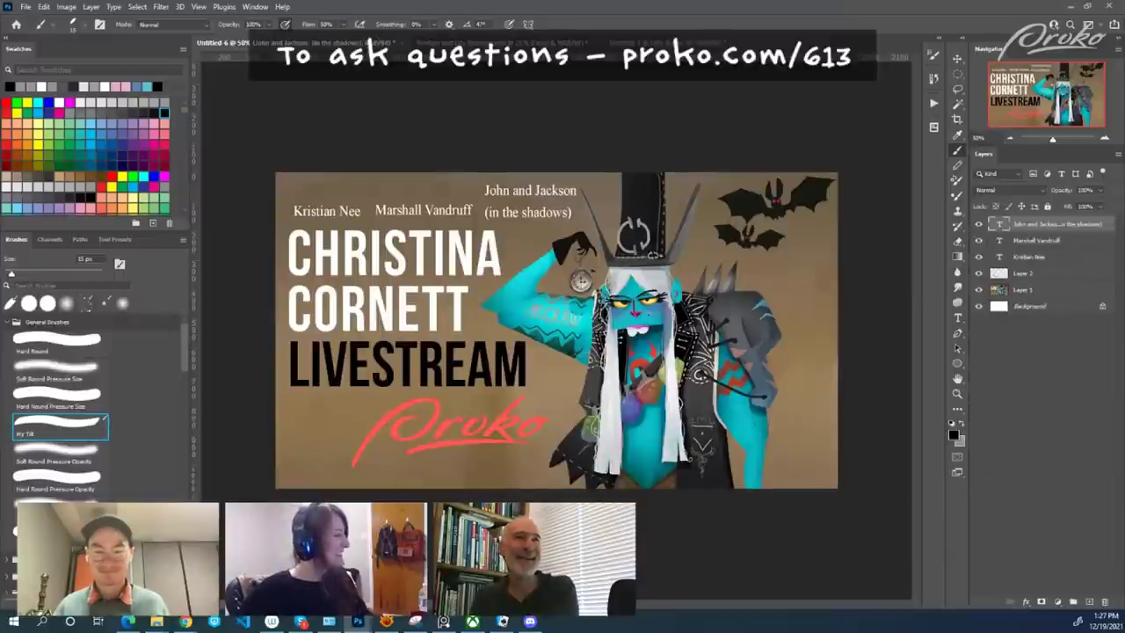
left_click(503, 42)
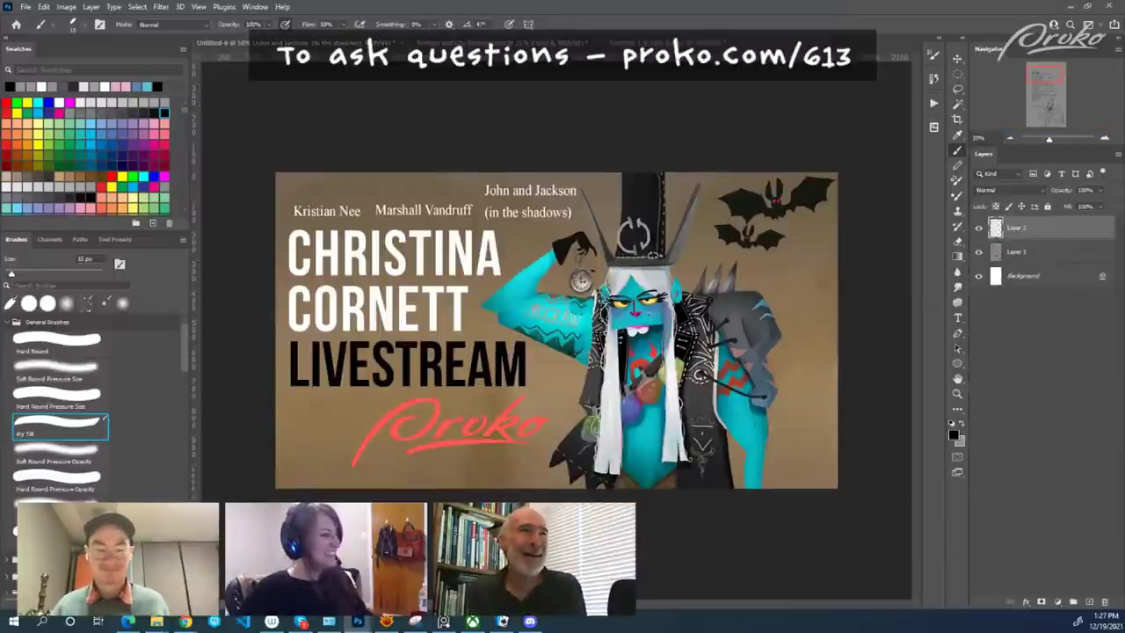
key("ctrl+Tab")
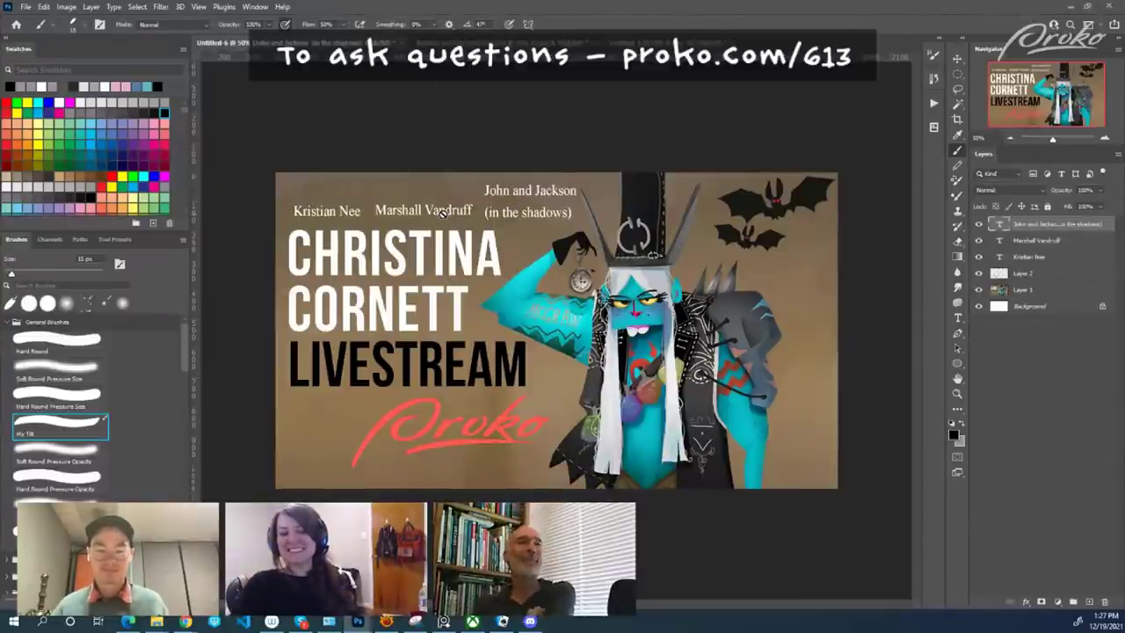
left_click(609, 44)
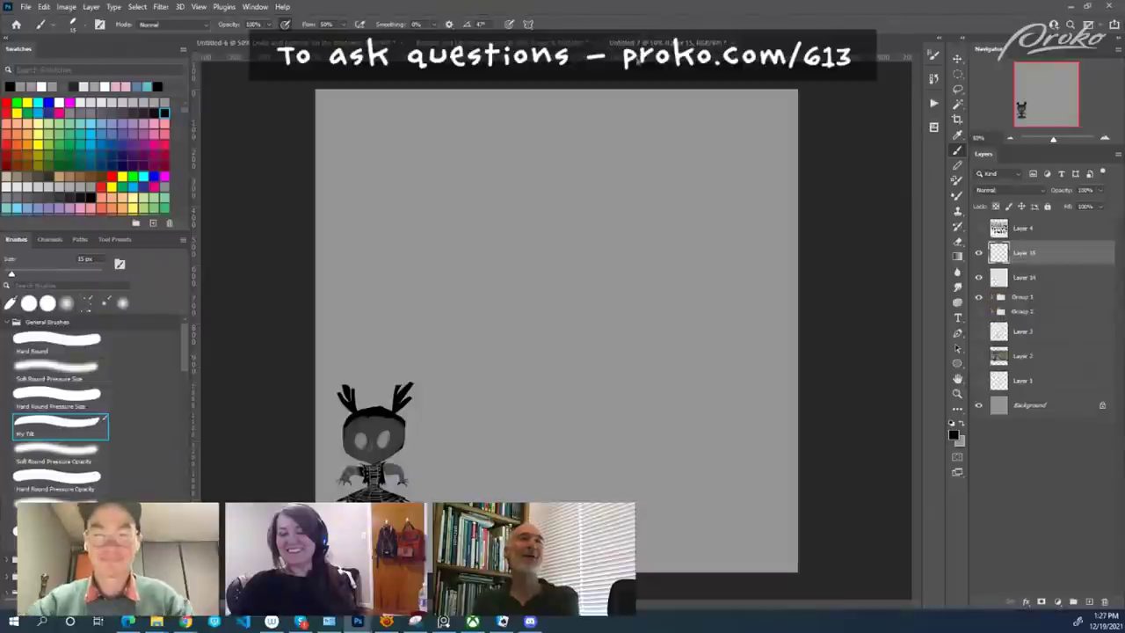
Hide the empty Layer 15 and select the Brush tool.
left_click(958, 256)
left_click(976, 254)
left_click(957, 151)
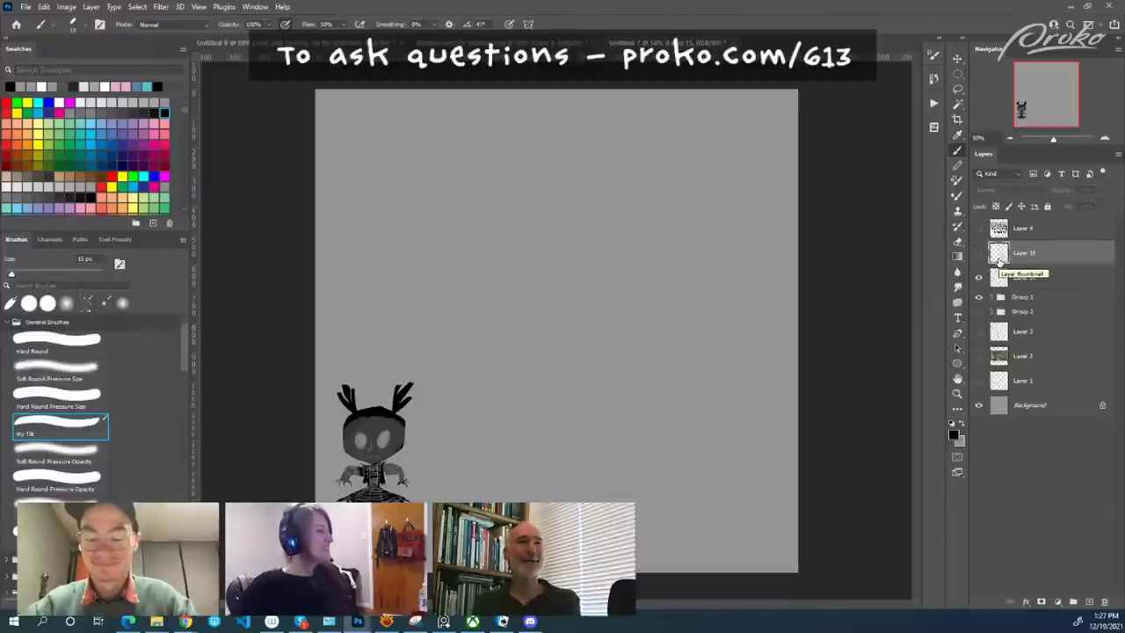
Lower the opacity of the skirted figure's Group 1 to 54% and check its visibility.
left_click(984, 275)
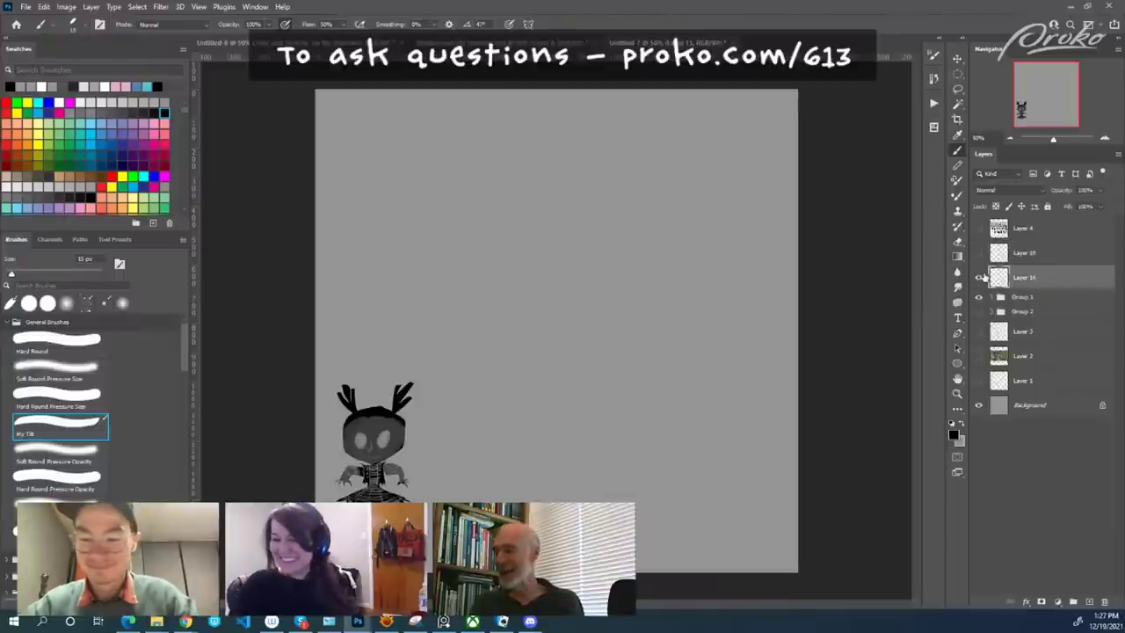
left_click(978, 297)
left_click(978, 297)
left_click(1019, 297)
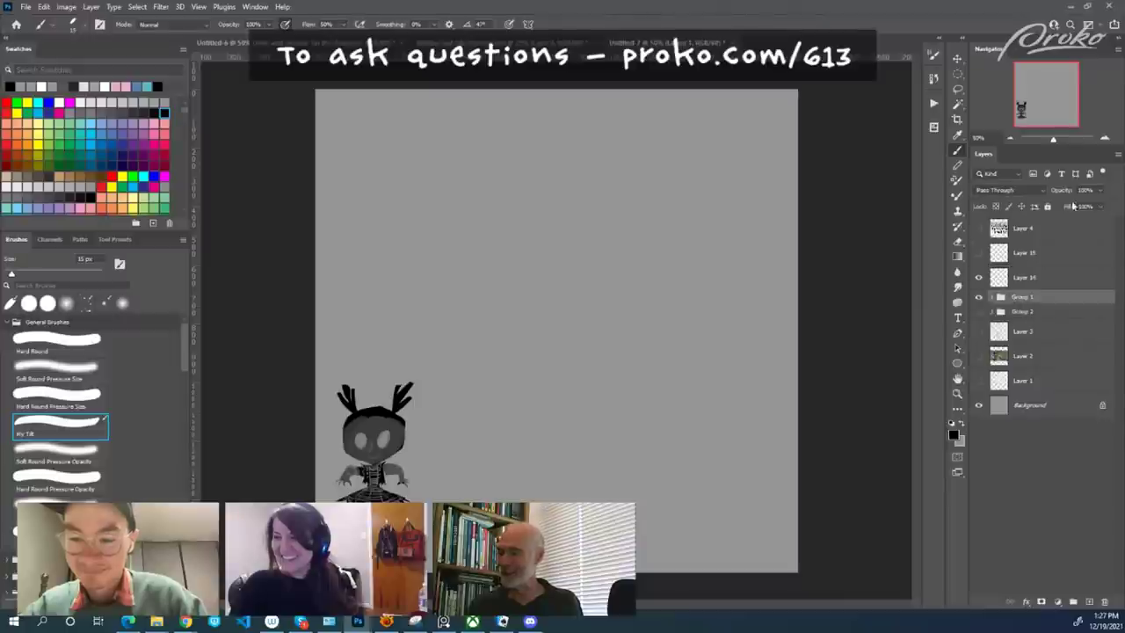
left_click_drag(1077, 206, 1076, 209)
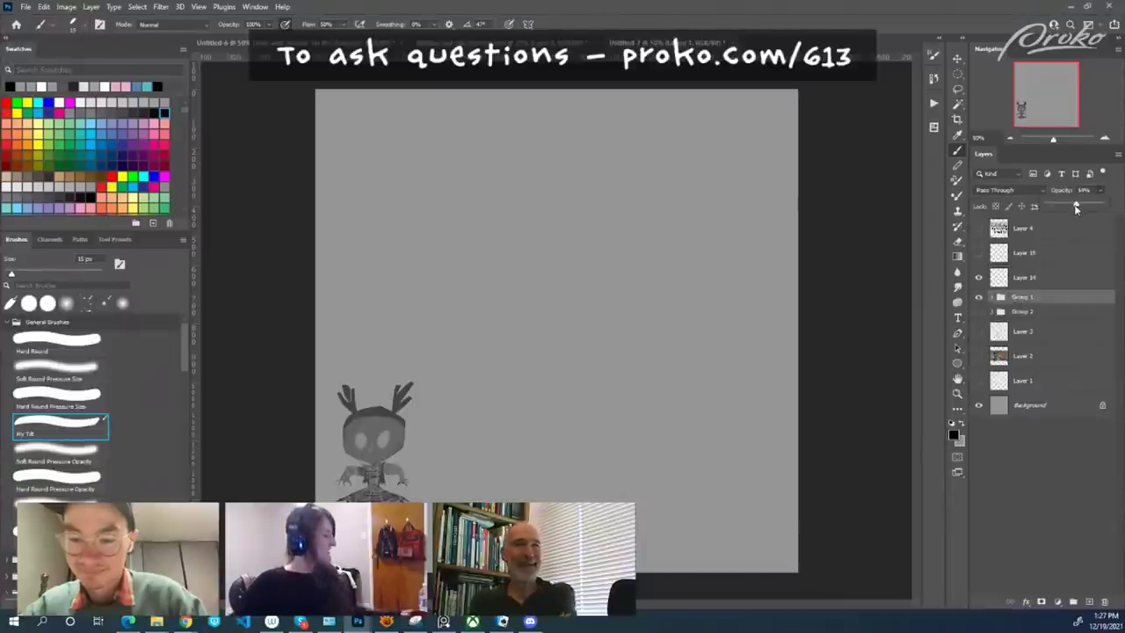
left_click(978, 297)
left_click(978, 297)
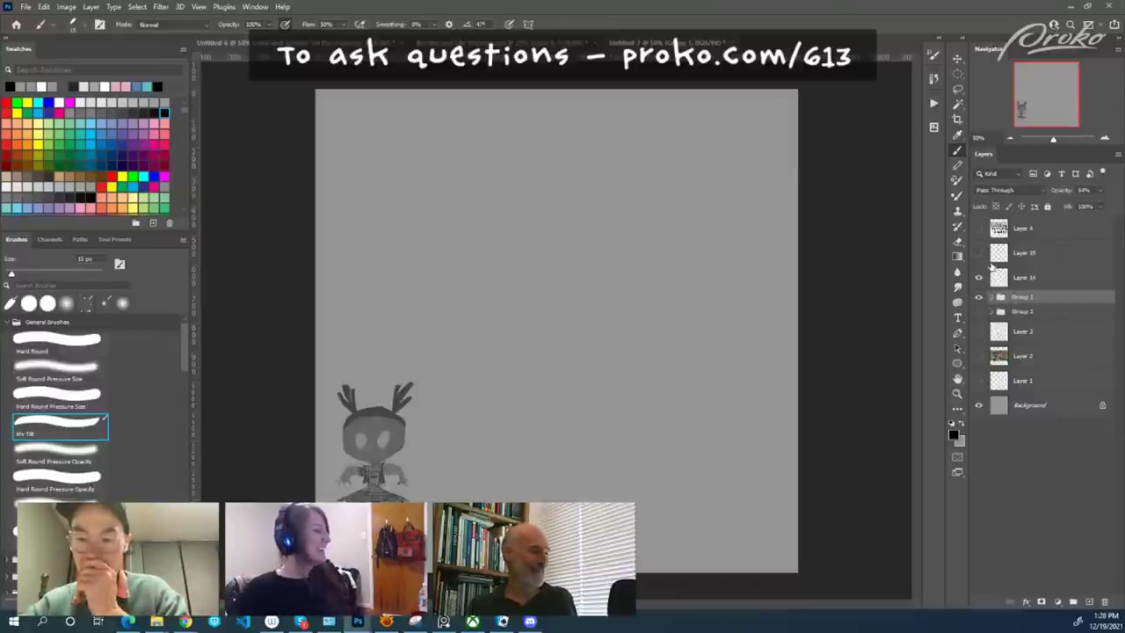
Add an empty layer directly above Group 1, check the group's visibility and reselect the group.
key("ctrl+shift+alt+n")
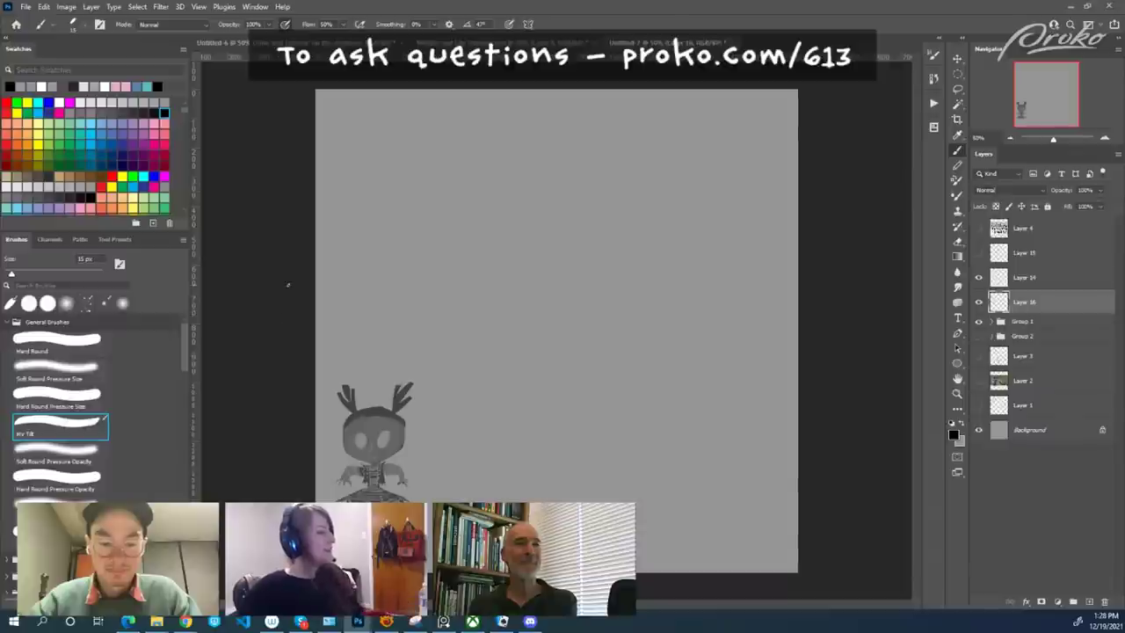
left_click(979, 321)
left_click(980, 322)
left_click(988, 321)
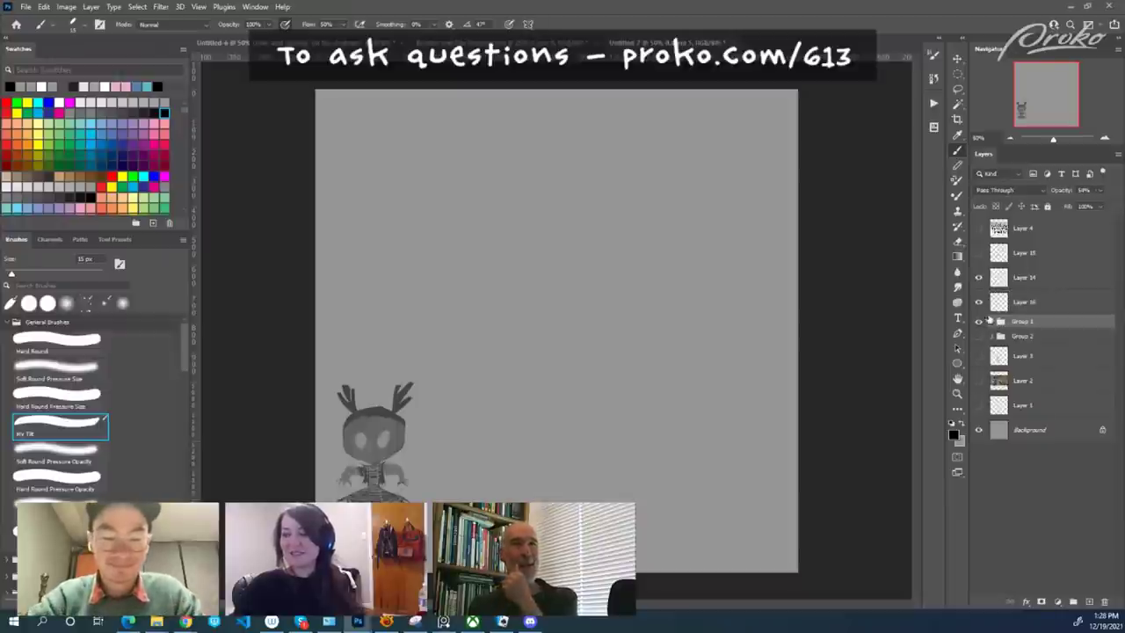
View the Outlaws character painting on Layer 2 as a reference and hide it again.
left_click(979, 380)
left_click_drag(575, 345, 740, 300)
key("ctrl+z")
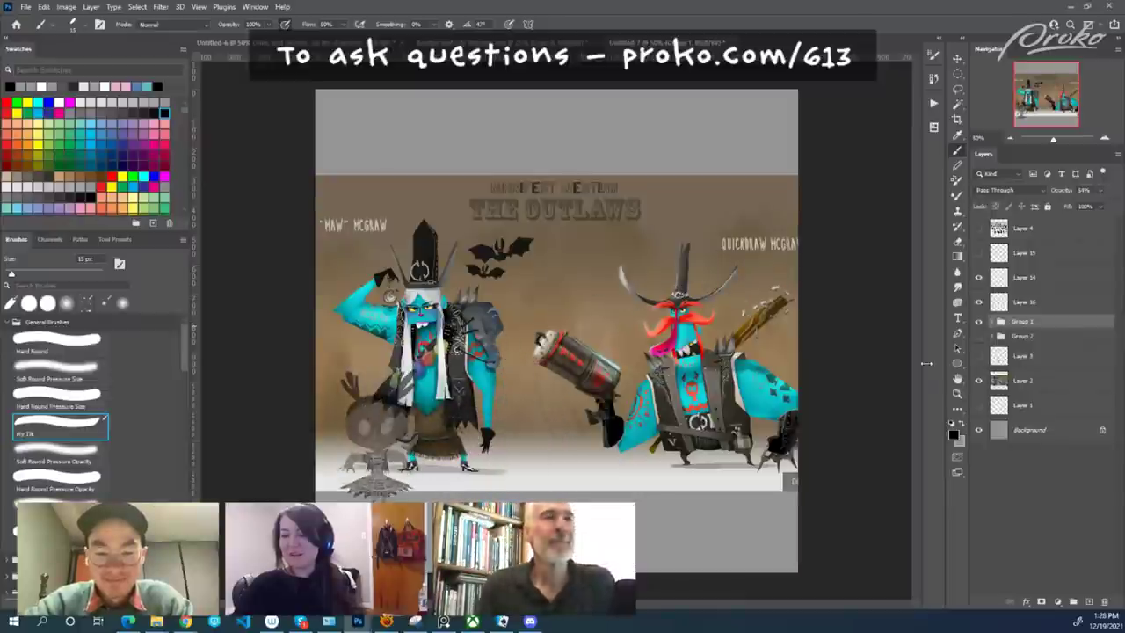
left_click(978, 380)
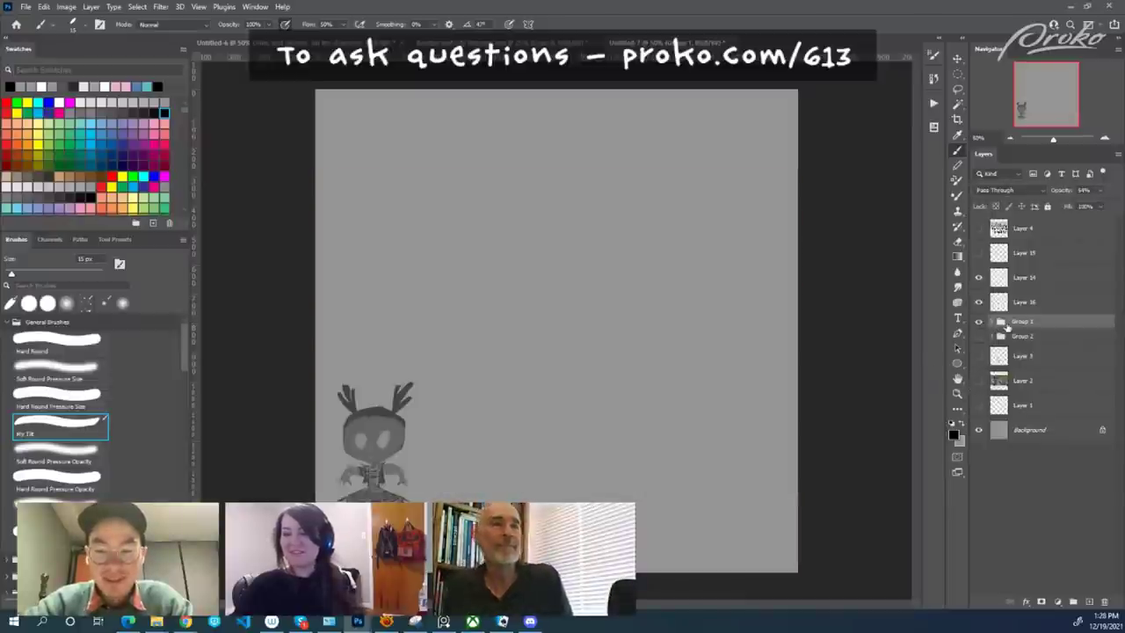
left_click(980, 322)
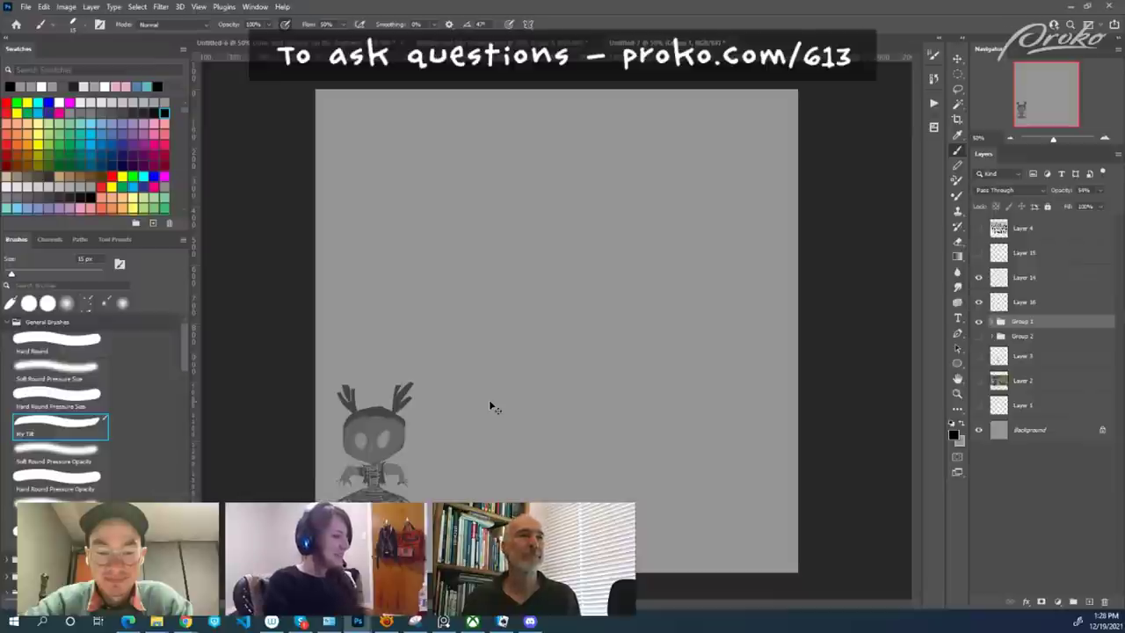
Add another empty layer directly above Group 1 and check its visibility.
key("ctrl+shift+alt+n")
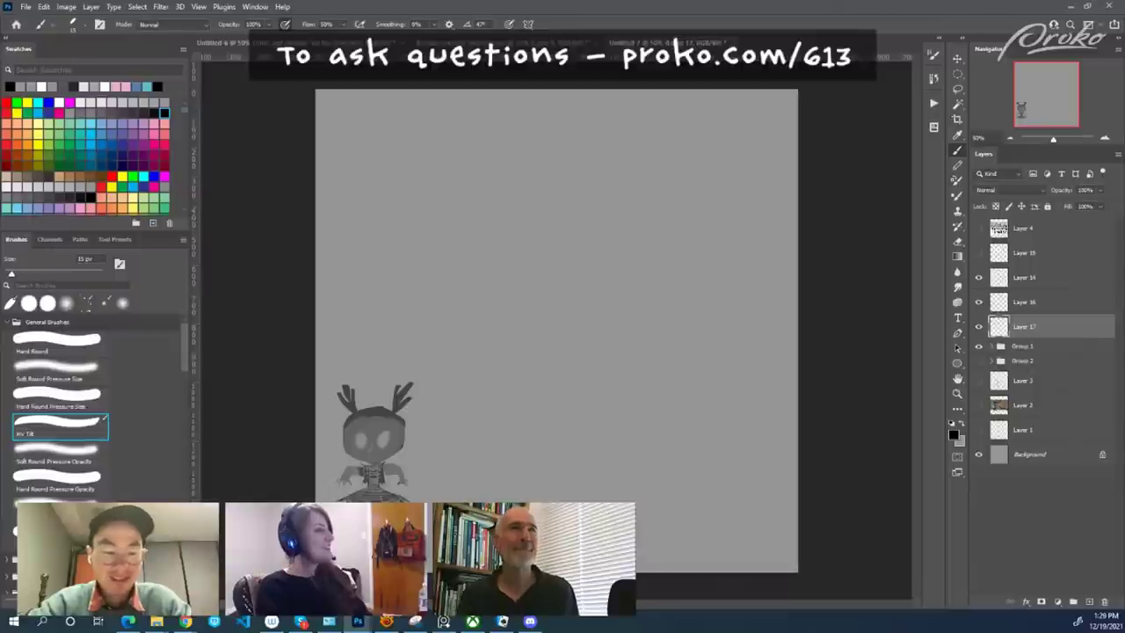
left_click(979, 327)
left_click(980, 327)
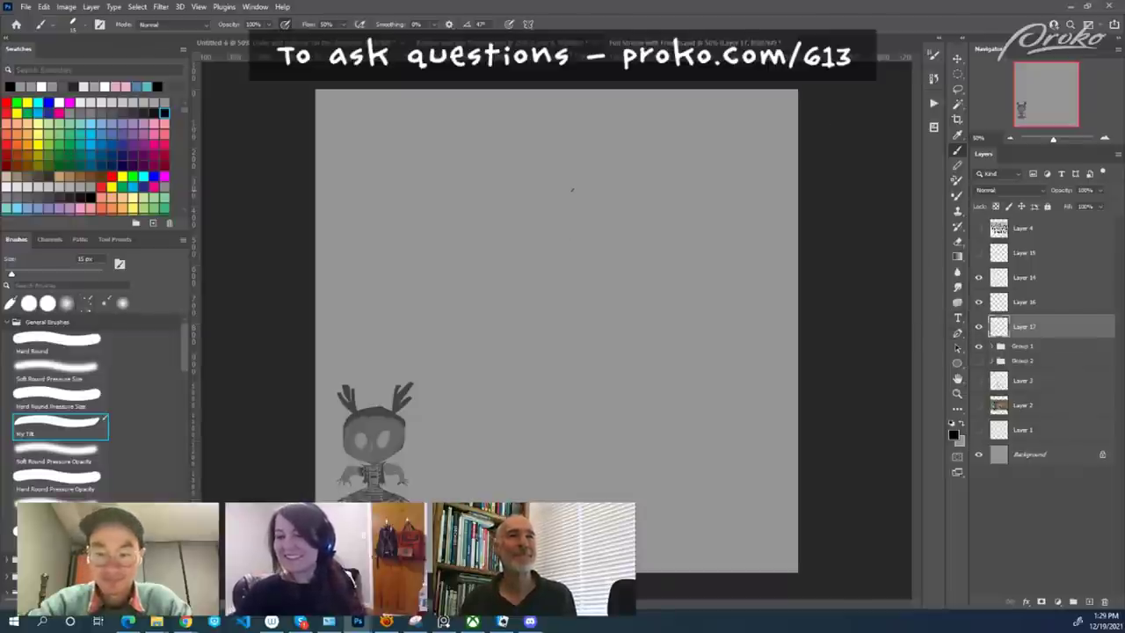
Sketch a large rounded head tapering to a narrow chin in the canvas's upper middle, with an ear on its right side.
mouse_move(510, 237)
left_mouse_down()
mouse_move(606, 164)
mouse_move(660, 188)
mouse_move(656, 258)
left_mouse_up()
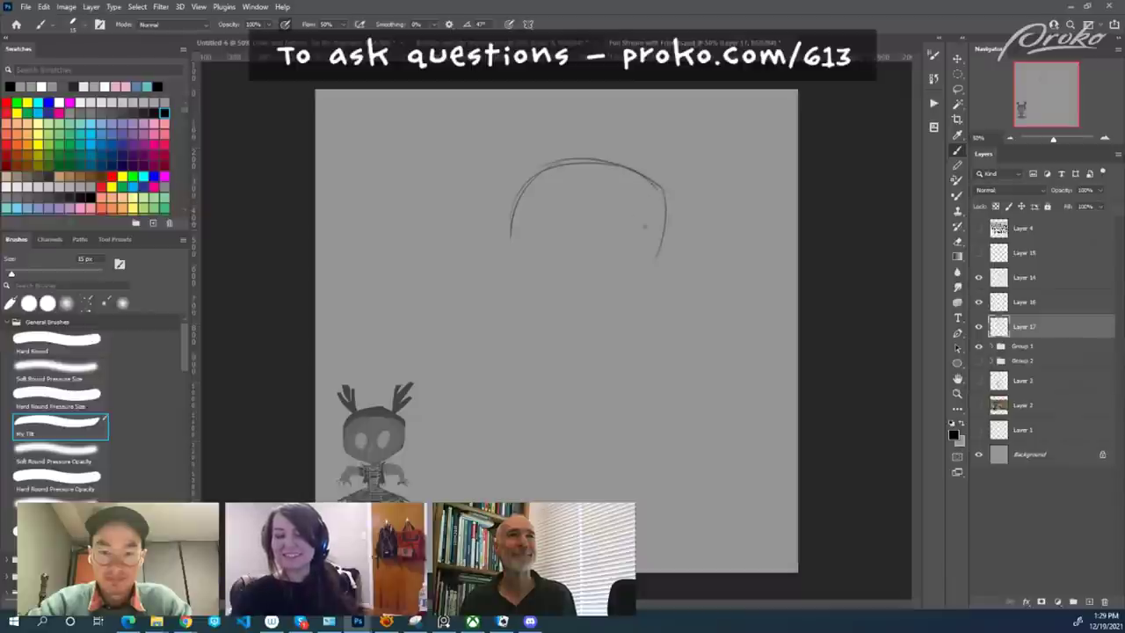
mouse_move(525, 172)
left_mouse_down()
mouse_move(498, 274)
mouse_move(534, 314)
mouse_move(569, 330)
mouse_move(659, 278)
left_mouse_up()
left_click_drag(669, 211, 660, 281)
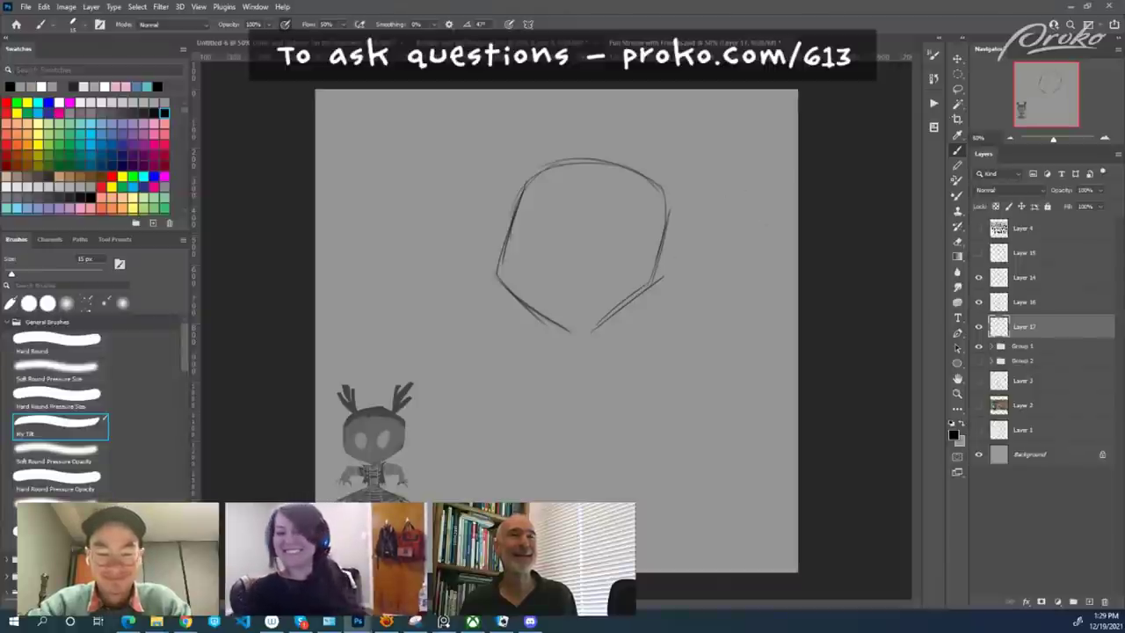
mouse_move(661, 255)
left_mouse_down()
mouse_move(678, 242)
mouse_move(686, 272)
mouse_move(658, 283)
left_mouse_up()
Sketch a narrow torso below the chin and a wide, flat skirt flaring out beneath it.
mouse_move(571, 333)
left_mouse_down()
mouse_move(541, 351)
mouse_move(536, 412)
left_mouse_up()
mouse_move(590, 331)
left_mouse_down()
mouse_move(599, 415)
mouse_move(552, 427)
mouse_move(597, 426)
mouse_move(464, 447)
mouse_move(510, 466)
mouse_move(621, 460)
left_mouse_up()
left_click_drag(598, 415, 665, 432)
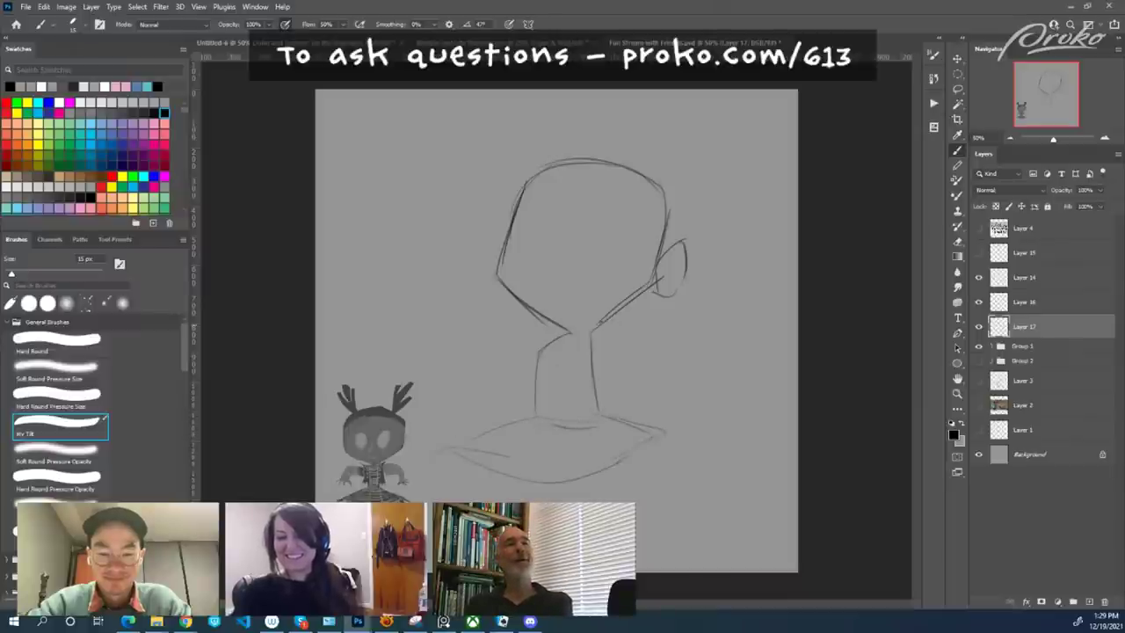
Sketch two bent arms with spindly, clawed hands spreading out from the shoulders.
left_click_drag(590, 329, 665, 330)
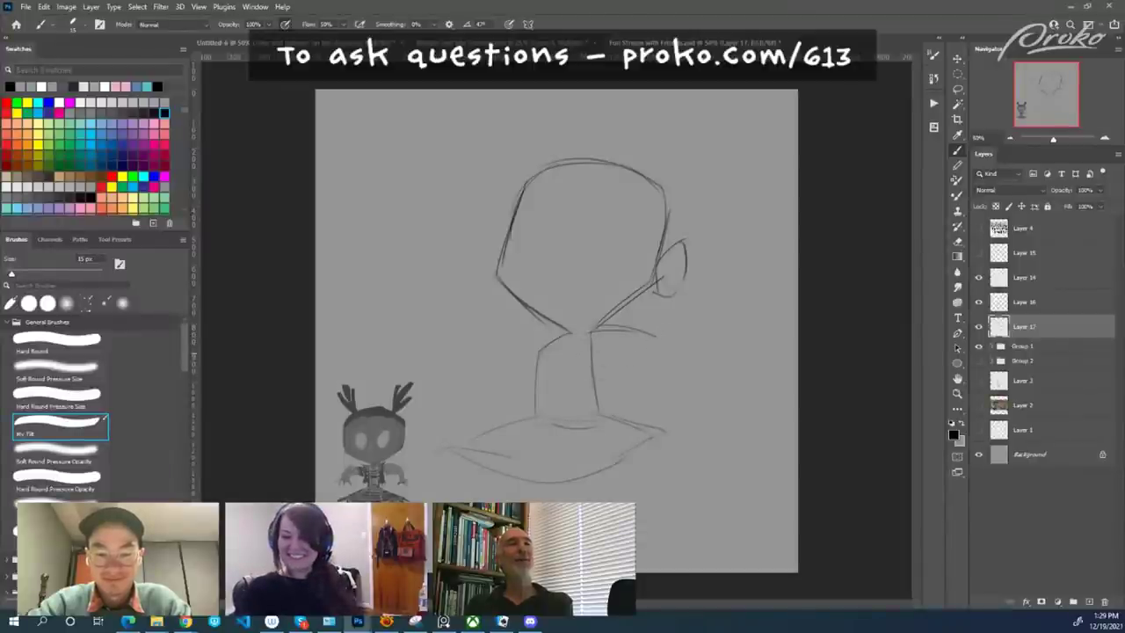
mouse_move(602, 362)
left_mouse_down()
mouse_move(648, 352)
mouse_move(659, 373)
mouse_move(647, 388)
mouse_move(672, 379)
mouse_move(677, 400)
mouse_move(688, 376)
left_mouse_up()
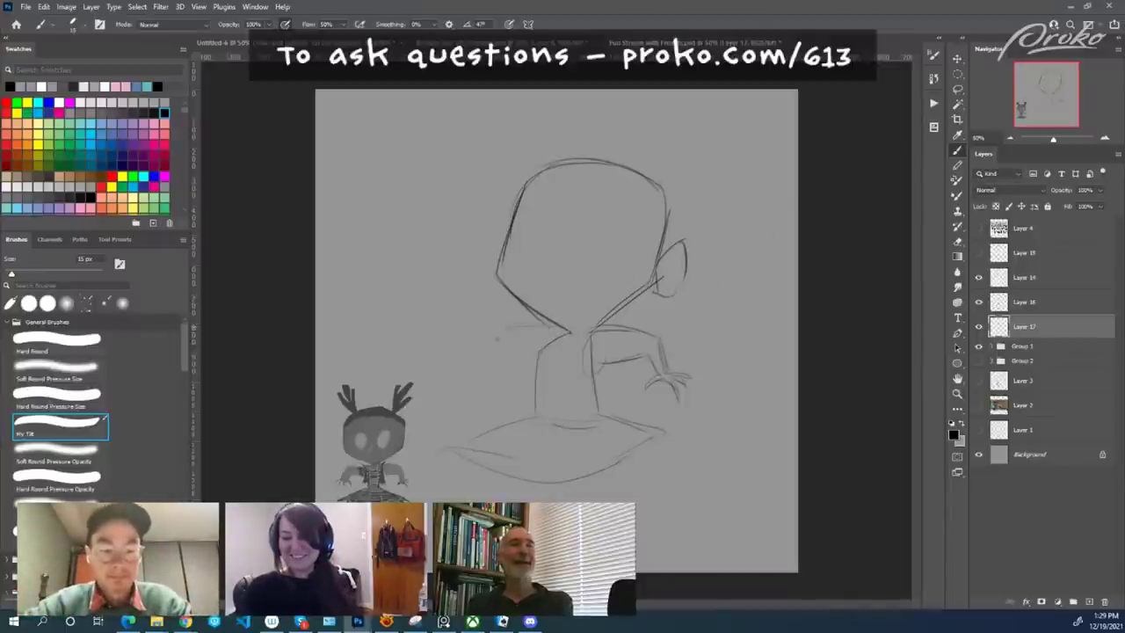
left_click_drag(472, 363, 480, 369)
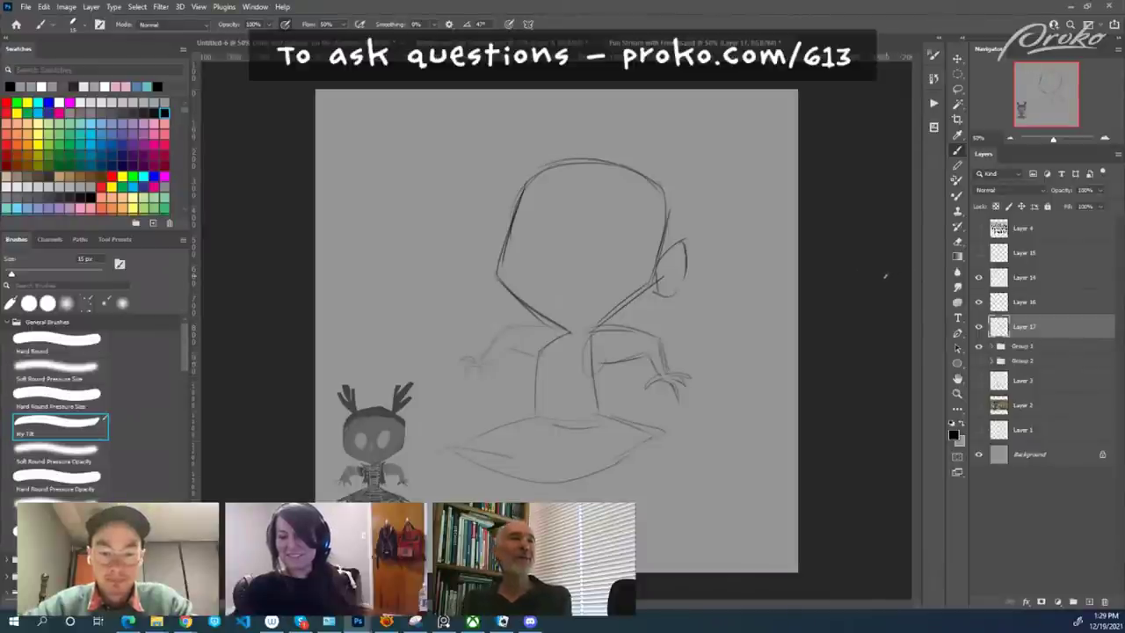
Sketch a ragged open vest with jagged lower edges over the torso and shoulders.
mouse_move(545, 331)
left_mouse_down()
mouse_move(556, 341)
mouse_move(504, 401)
left_mouse_up()
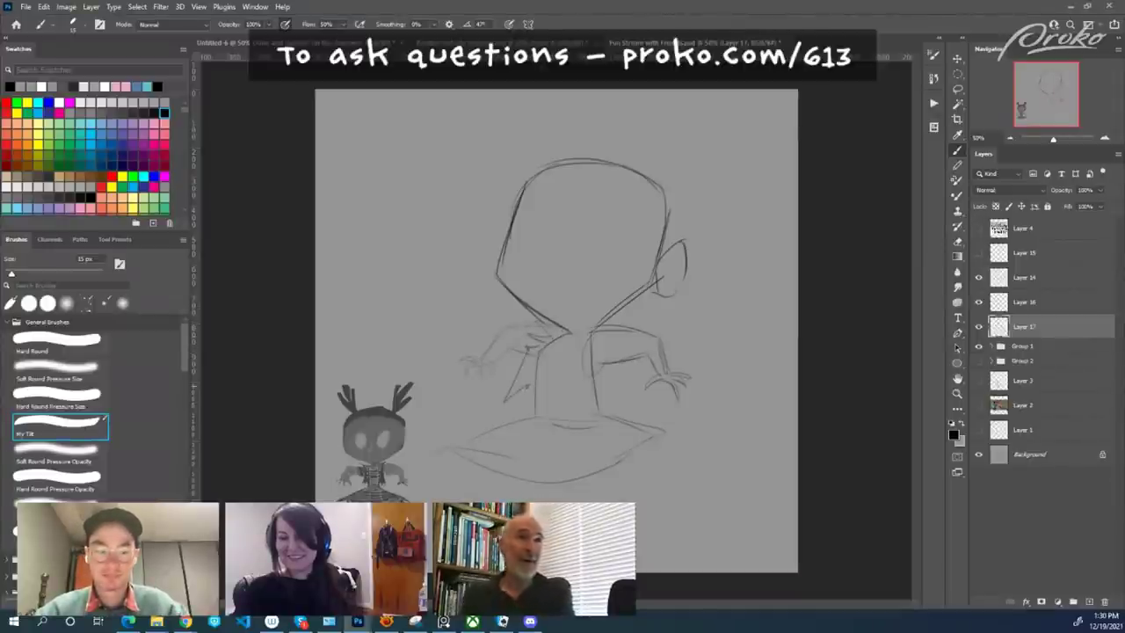
mouse_move(573, 342)
left_mouse_down()
mouse_move(563, 405)
mouse_move(607, 404)
left_mouse_up()
left_click_drag(611, 360, 619, 399)
left_click_drag(623, 312, 609, 324)
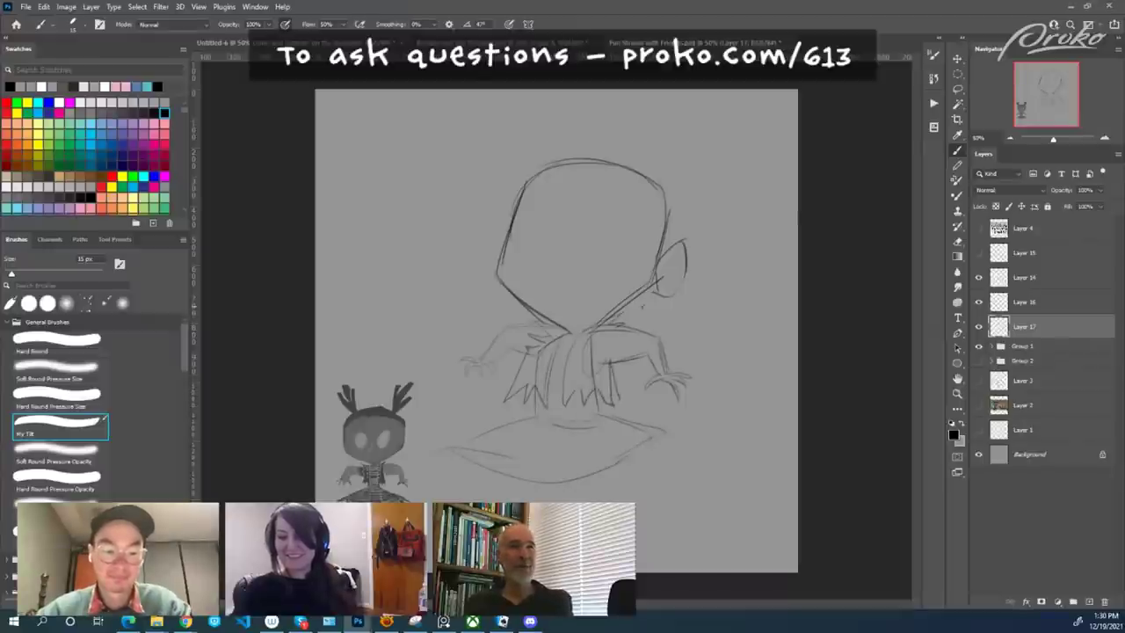
Add pointed, tattered tips around the skirt's hem and start the legs beneath it.
mouse_move(535, 391)
left_mouse_down()
mouse_move(426, 441)
mouse_move(456, 448)
mouse_move(448, 478)
mouse_move(456, 465)
mouse_move(505, 467)
mouse_move(492, 488)
mouse_move(517, 478)
left_mouse_up()
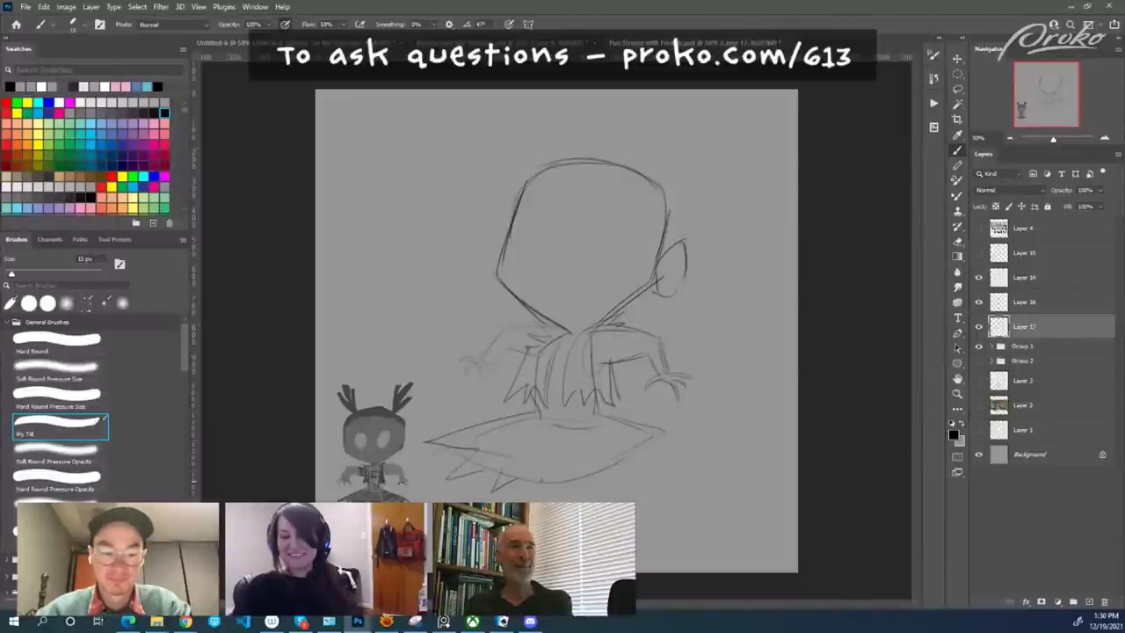
mouse_move(631, 473)
left_mouse_down()
mouse_move(669, 440)
mouse_move(710, 432)
left_mouse_up()
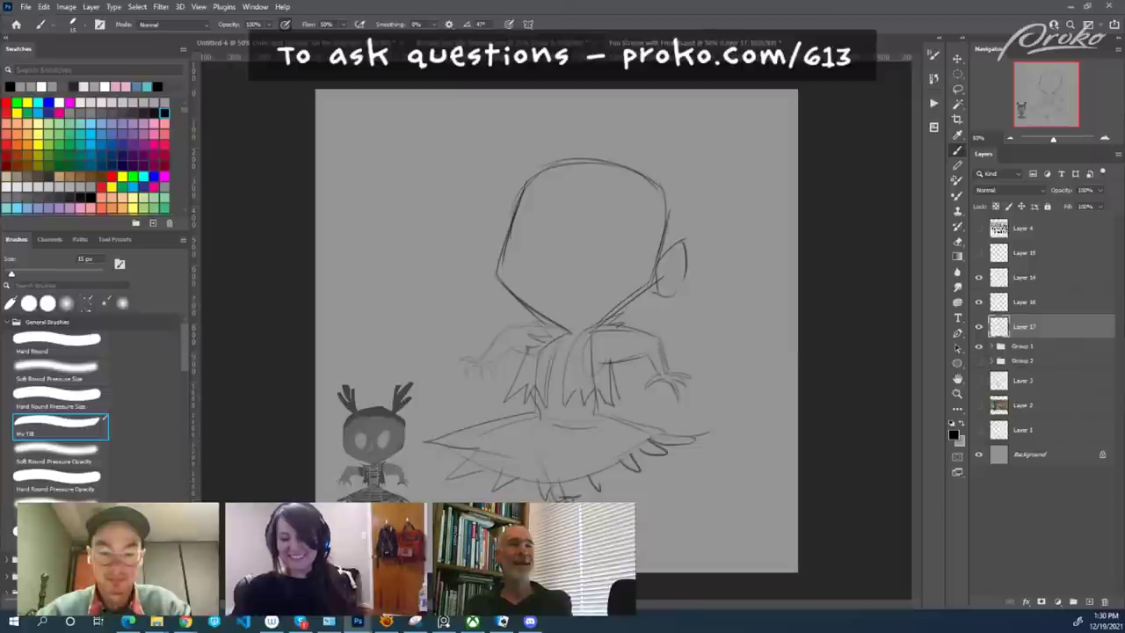
mouse_move(579, 483)
left_mouse_down()
mouse_move(582, 502)
mouse_move(597, 501)
left_mouse_up()
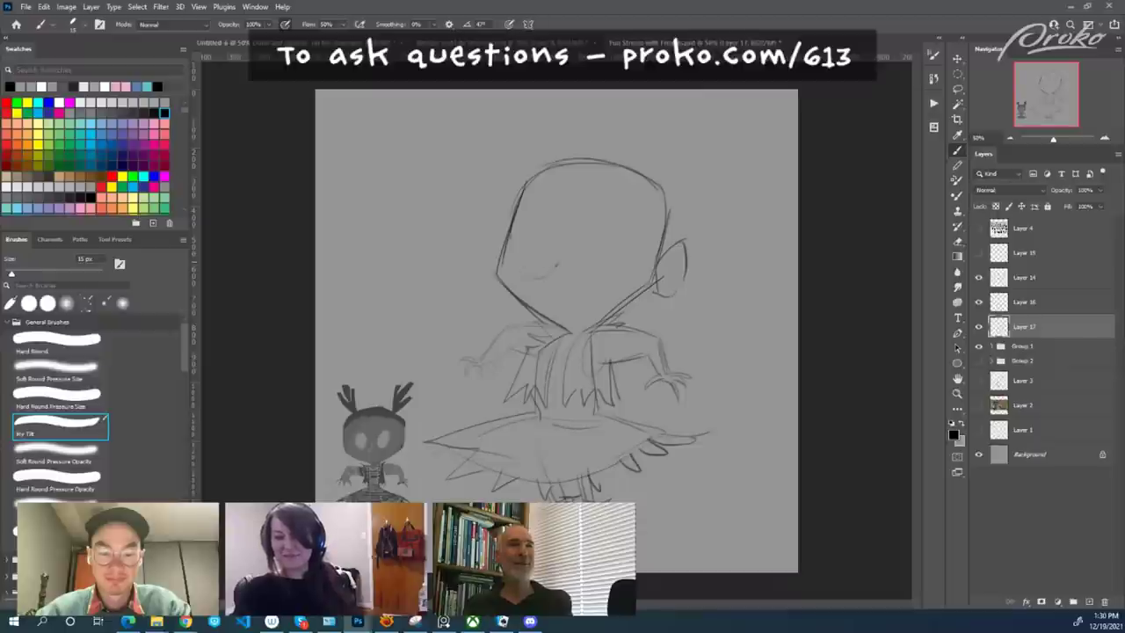
Sketch the face with oval eyes and a long nose, and add a hair cap with a wispy tuft behind the head.
left_click_drag(534, 230, 538, 253)
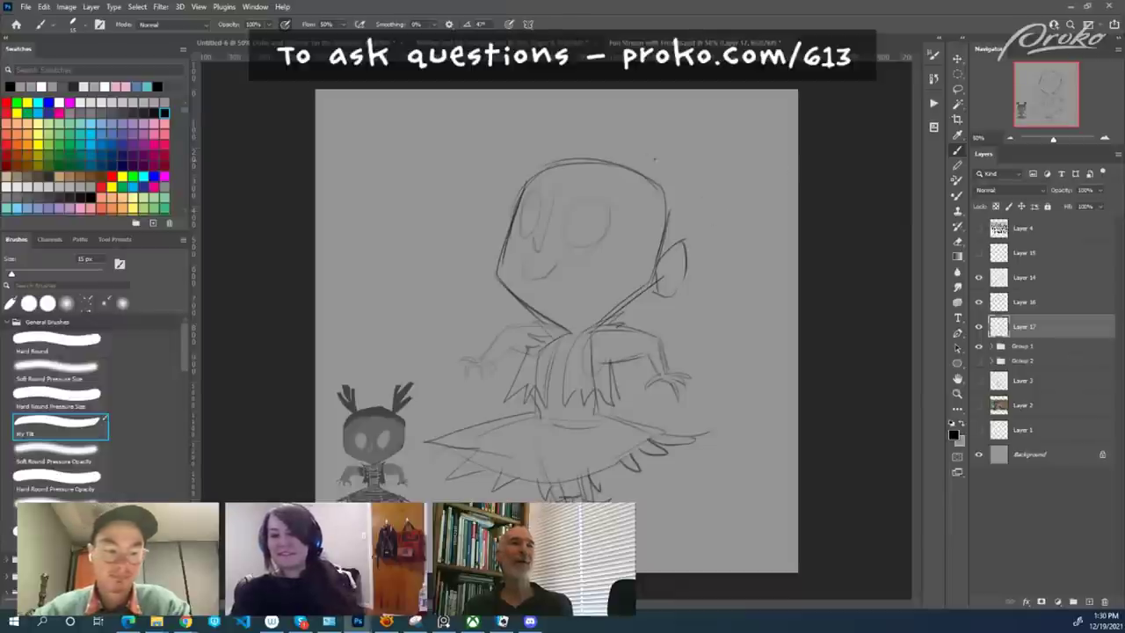
mouse_move(546, 168)
left_mouse_down()
mouse_move(638, 148)
mouse_move(665, 159)
mouse_move(677, 237)
left_mouse_up()
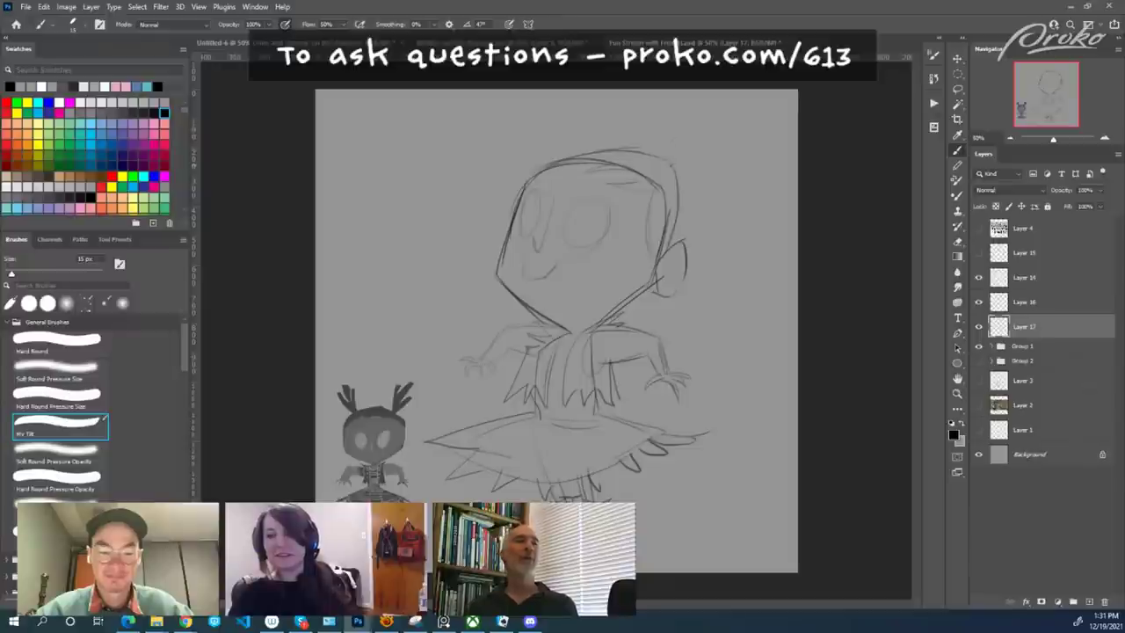
key("ctrl+z")
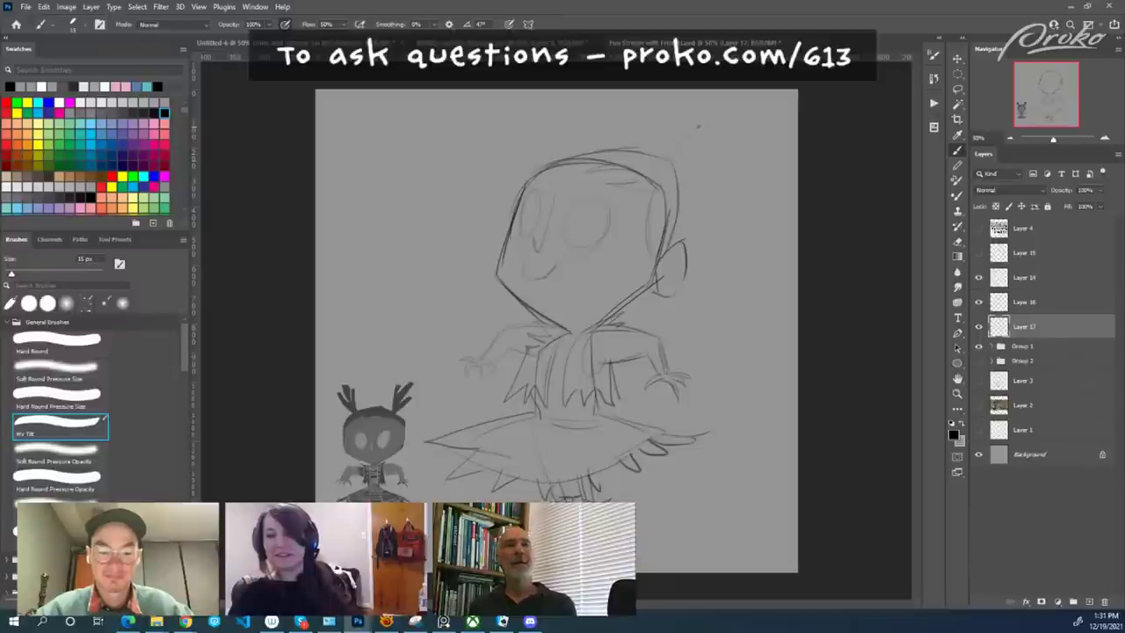
mouse_move(683, 149)
left_mouse_down()
mouse_move(742, 140)
mouse_move(745, 151)
left_mouse_up()
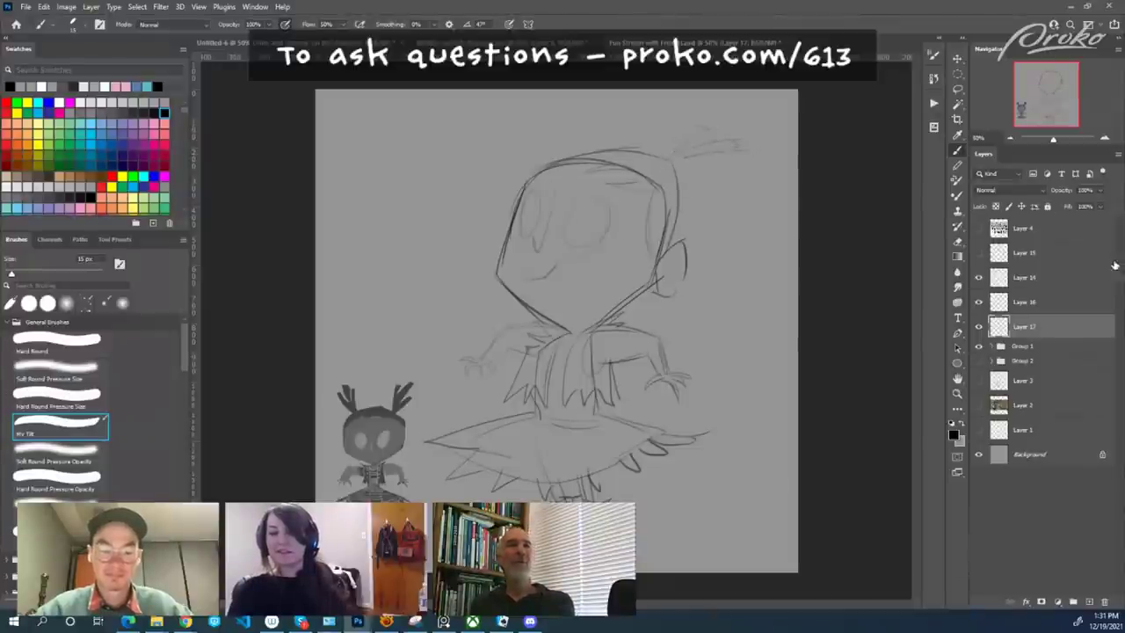
Hide the skirted character sketch on Layer 17 and add an empty layer directly above it.
left_click(978, 326)
left_click(978, 326)
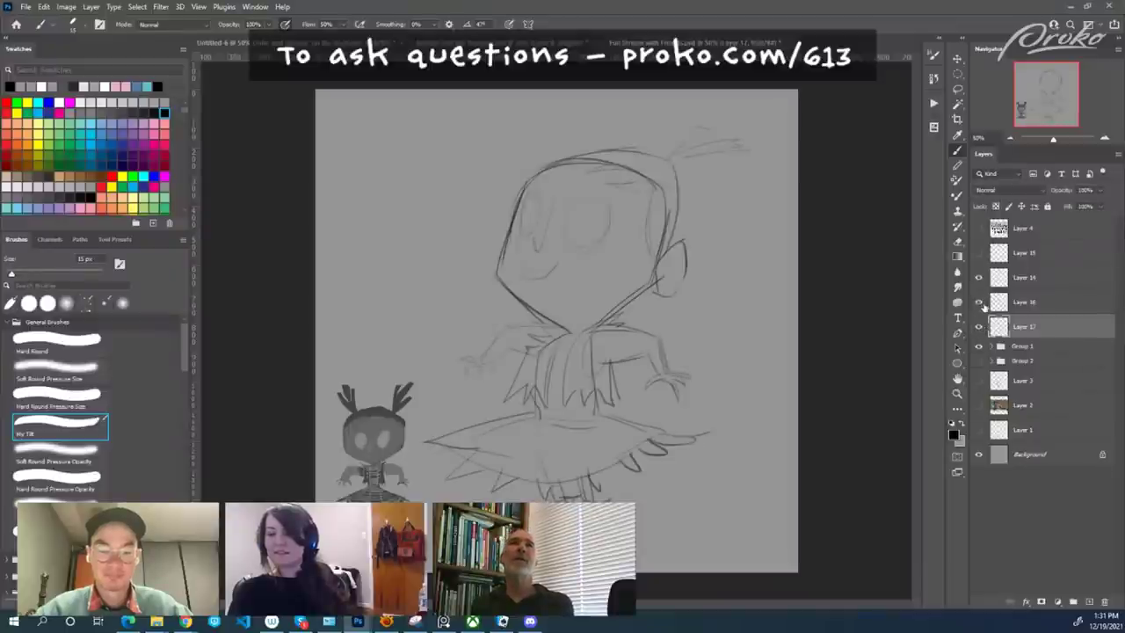
left_click(979, 326)
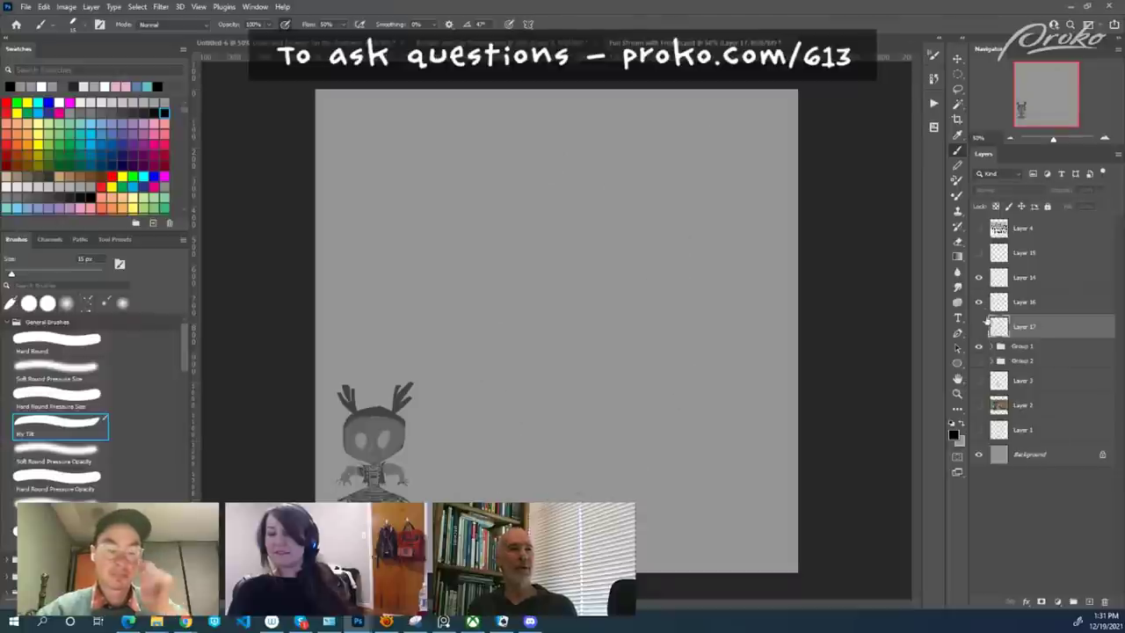
key("ctrl+shift+alt+n")
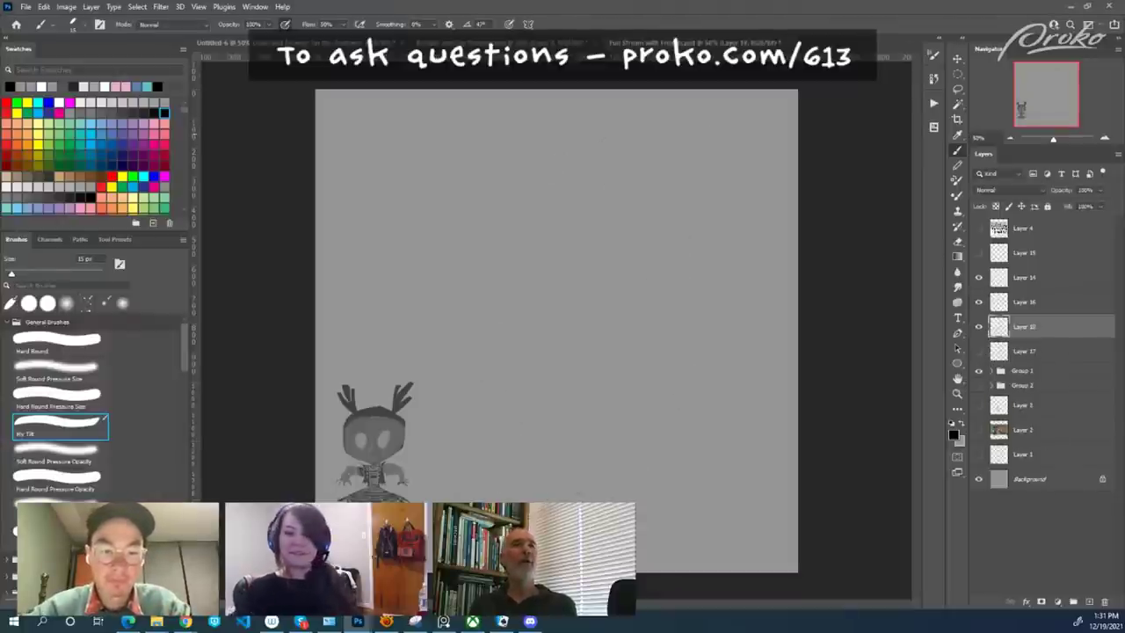
Sketch a large angular head with a tapered jaw and a small round ear on the new layer.
mouse_move(521, 173)
left_mouse_down()
mouse_move(629, 146)
mouse_move(669, 200)
left_mouse_up()
mouse_move(514, 167)
left_mouse_down()
mouse_move(500, 239)
mouse_move(508, 279)
mouse_move(565, 308)
mouse_move(639, 275)
mouse_move(671, 200)
left_mouse_up()
mouse_move(669, 253)
left_mouse_down()
mouse_move(646, 277)
mouse_move(667, 260)
left_mouse_up()
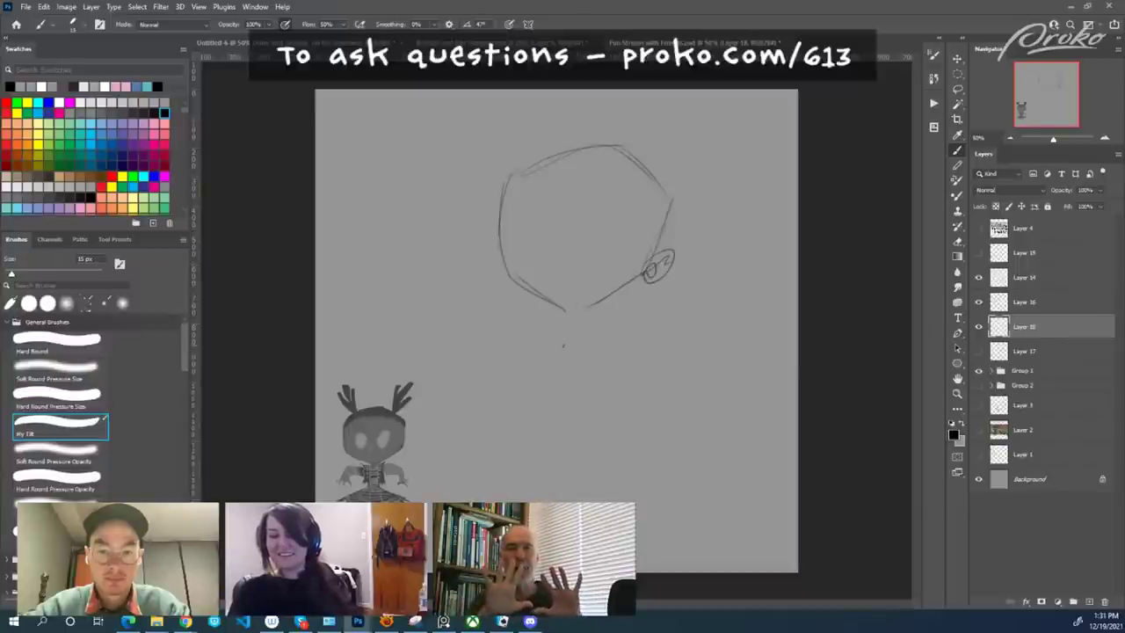
Sketch a boxy open jacket as two wide panels below the head, joined by a short strap across the middle.
left_click_drag(564, 310, 552, 376)
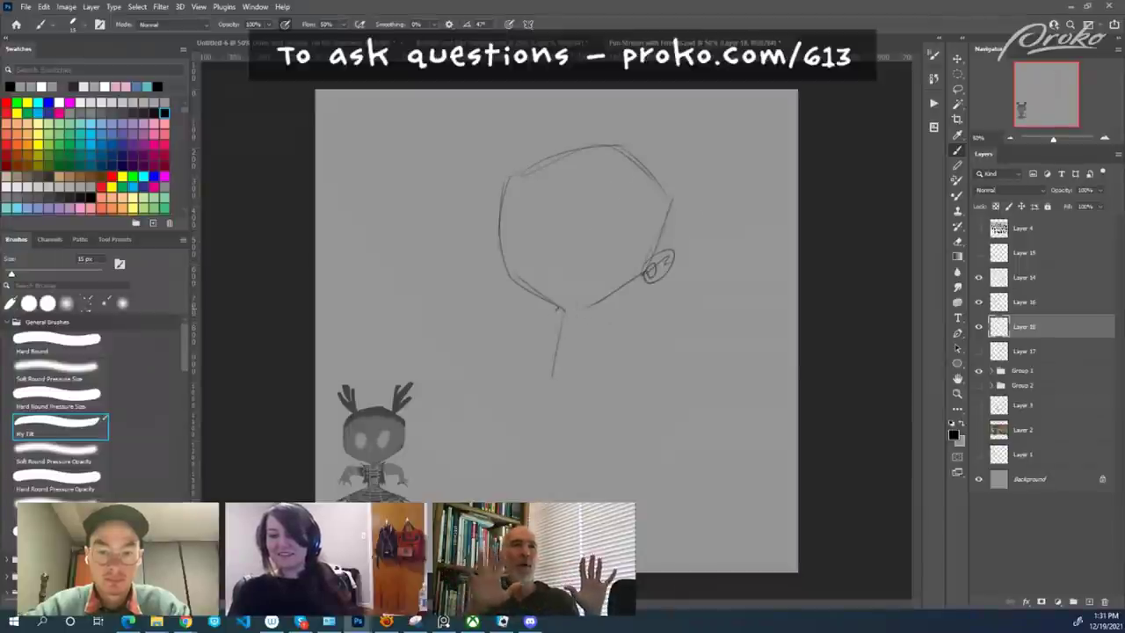
mouse_move(564, 310)
left_mouse_down()
mouse_move(509, 311)
mouse_move(483, 406)
mouse_move(545, 412)
left_mouse_up()
mouse_move(580, 315)
left_mouse_down()
mouse_move(573, 411)
mouse_move(665, 307)
mouse_move(646, 409)
left_mouse_up()
left_click_drag(652, 320, 647, 430)
left_click_drag(580, 405, 639, 416)
left_click_drag(552, 372, 585, 376)
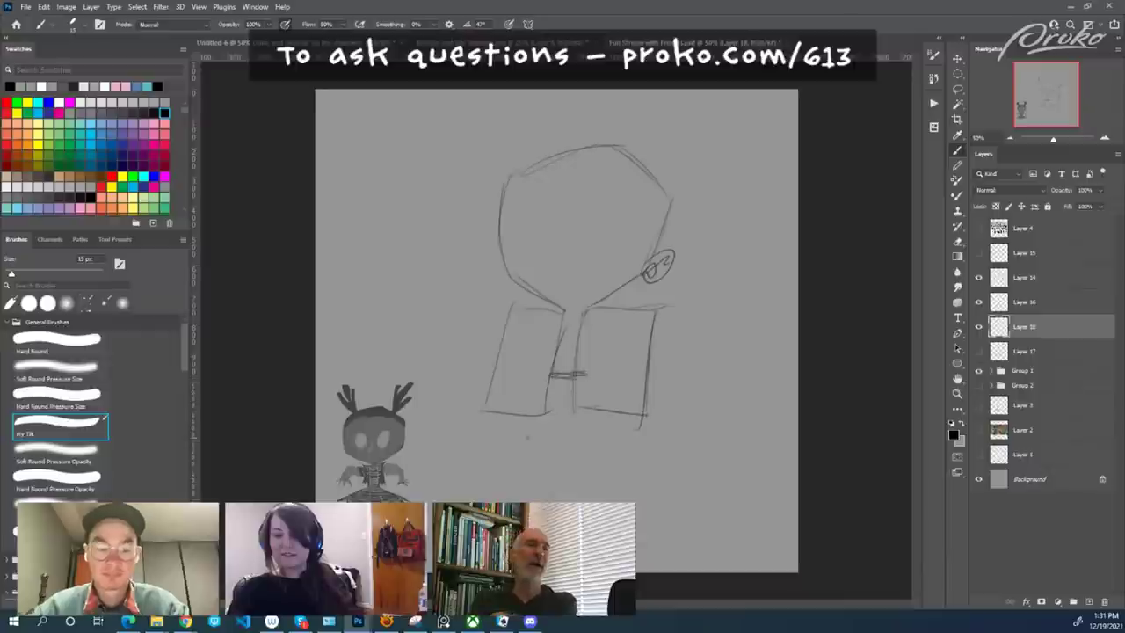
Sketch wide, boxy trouser legs below the jacket with a small oval buckle at the waist.
mouse_move(506, 419)
left_mouse_down()
mouse_move(495, 484)
mouse_move(553, 489)
left_mouse_up()
mouse_move(557, 432)
left_mouse_down()
mouse_move(555, 485)
mouse_move(581, 431)
mouse_move(578, 496)
left_mouse_up()
left_click_drag(617, 416, 629, 491)
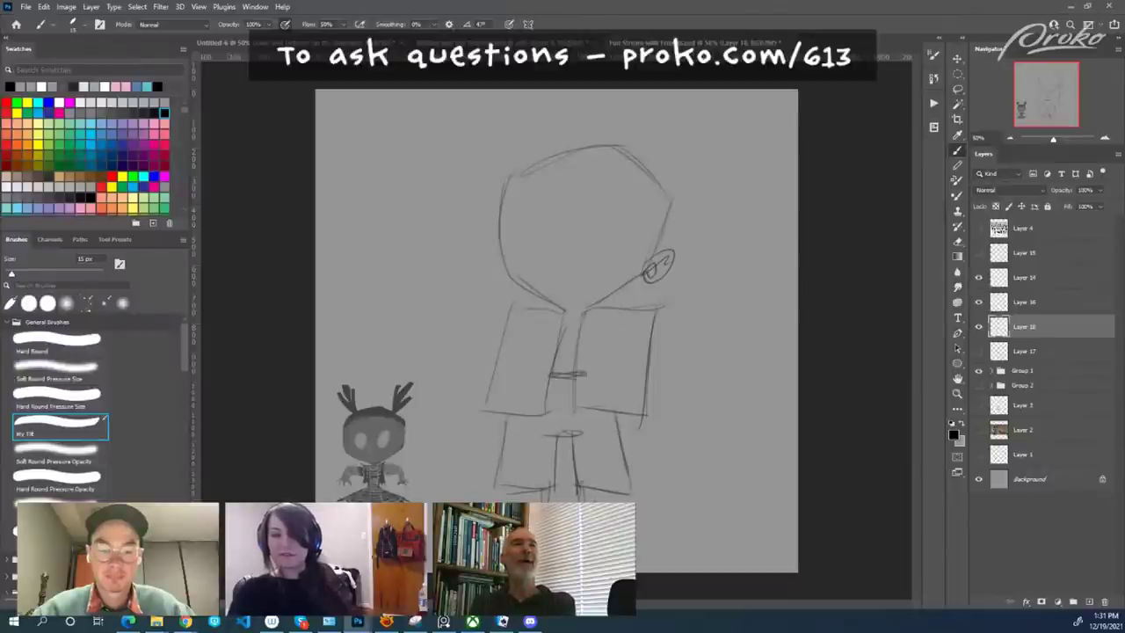
Add spiky fringes to both jacket shoulders and sketch an angular hair outline around the head.
mouse_move(617, 309)
left_mouse_down()
mouse_move(685, 302)
mouse_move(637, 321)
mouse_move(669, 326)
mouse_move(631, 339)
mouse_move(660, 356)
mouse_move(636, 386)
left_mouse_up()
mouse_move(531, 304)
left_mouse_down()
mouse_move(466, 306)
mouse_move(502, 374)
left_mouse_up()
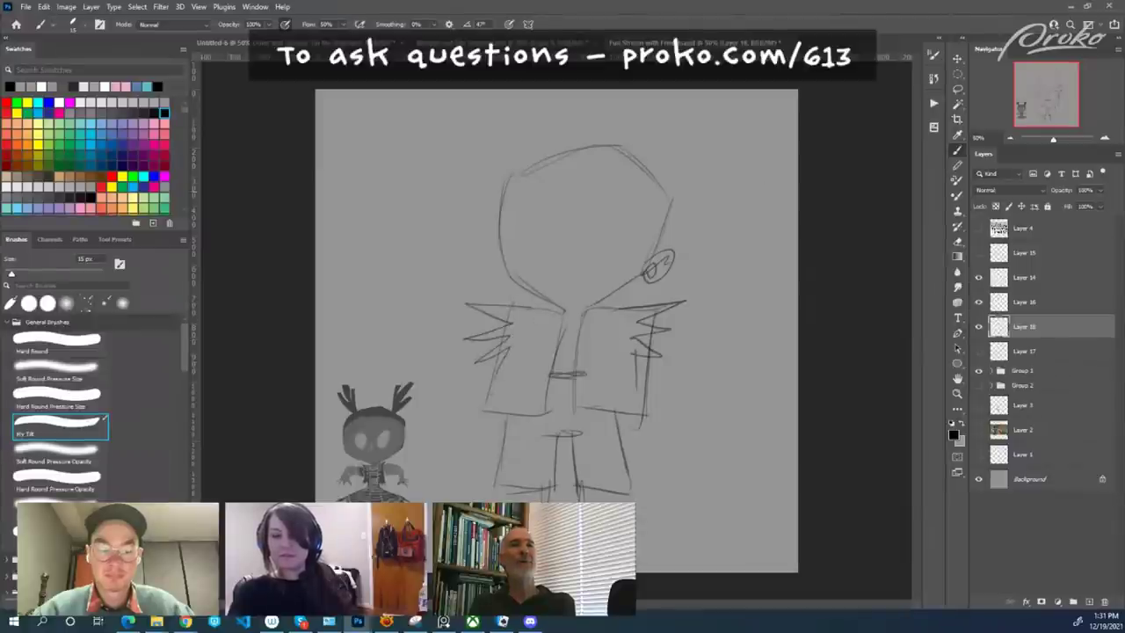
mouse_move(515, 279)
left_mouse_down()
mouse_move(496, 262)
mouse_move(494, 188)
mouse_move(632, 132)
mouse_move(696, 183)
mouse_move(659, 249)
left_mouse_up()
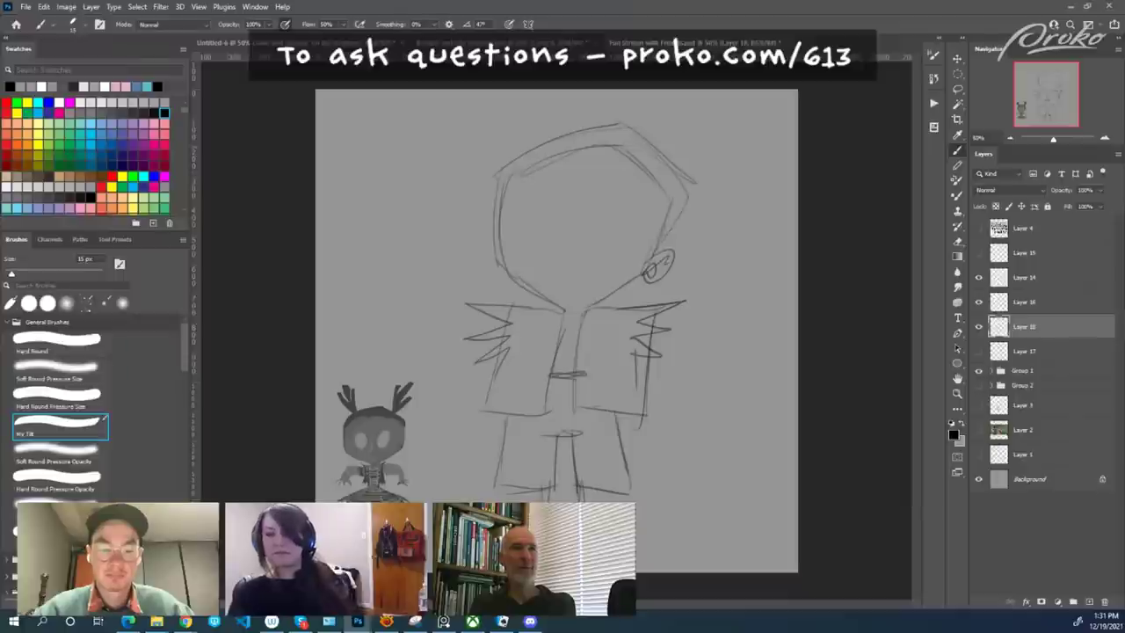
Erase the inner hairline running across the forehead and down the side of the head.
key("e")
mouse_move(572, 152)
left_mouse_down()
mouse_move(660, 157)
mouse_move(622, 163)
left_mouse_up()
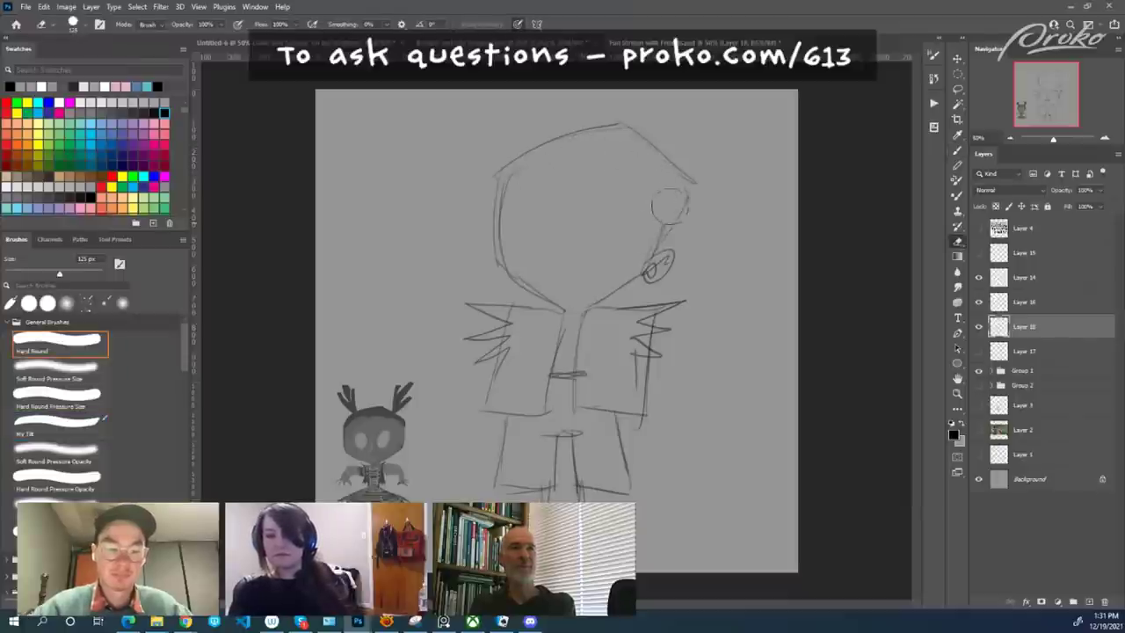
key("b")
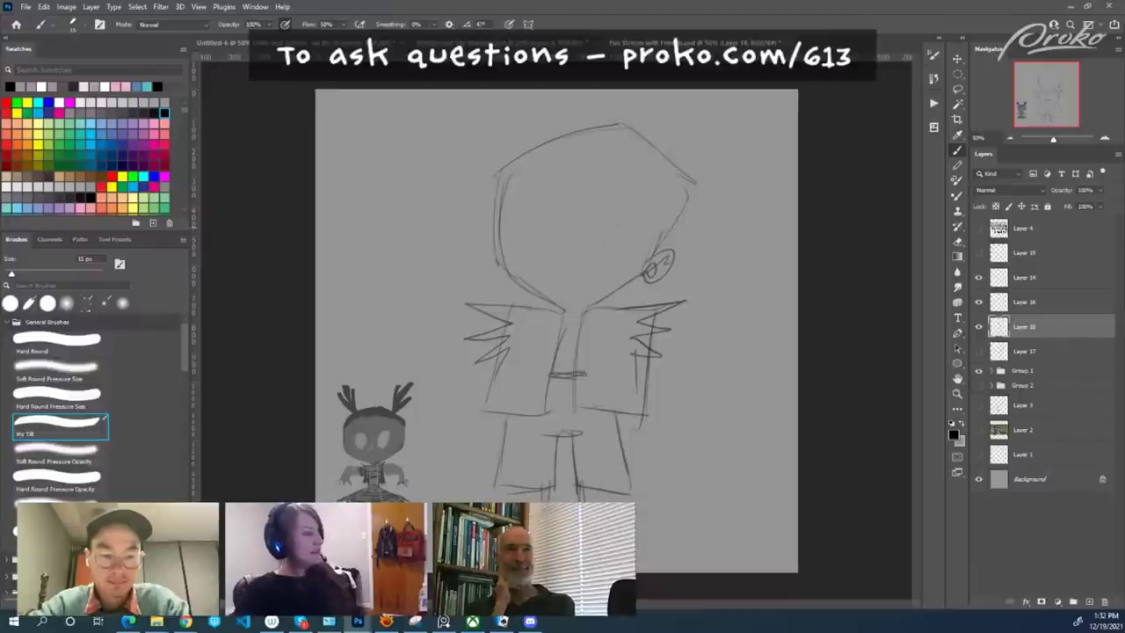
Draw a long thin nose, two small round eyes and a wide curved smile, trimming the smile's ends with the eraser.
left_click_drag(554, 187, 531, 259)
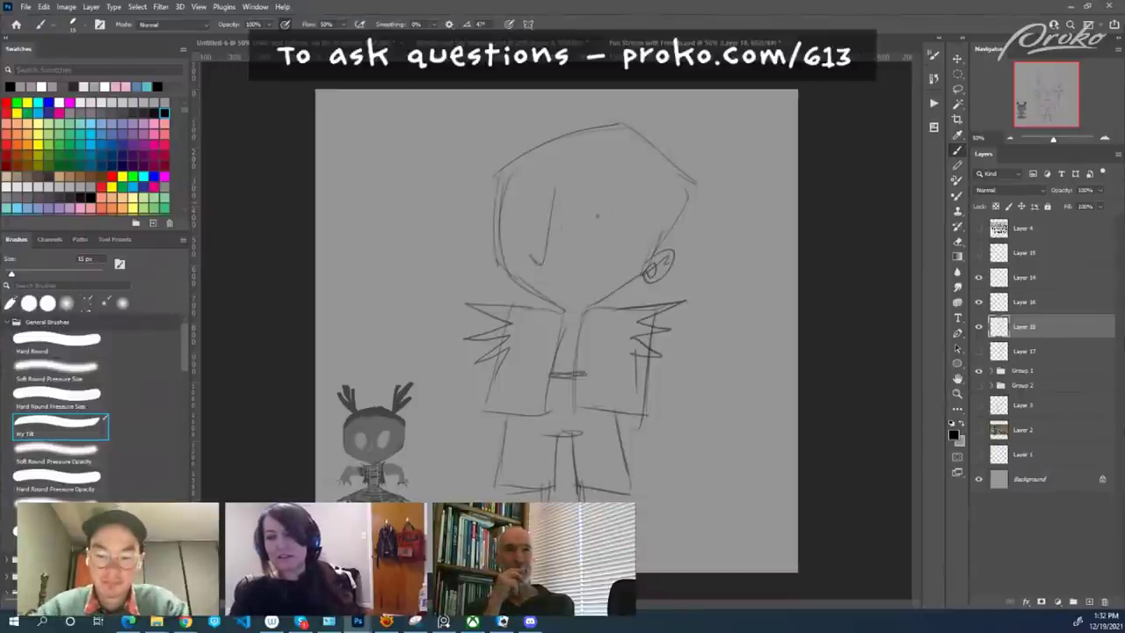
left_click_drag(577, 254, 576, 246)
left_click_drag(509, 222, 506, 224)
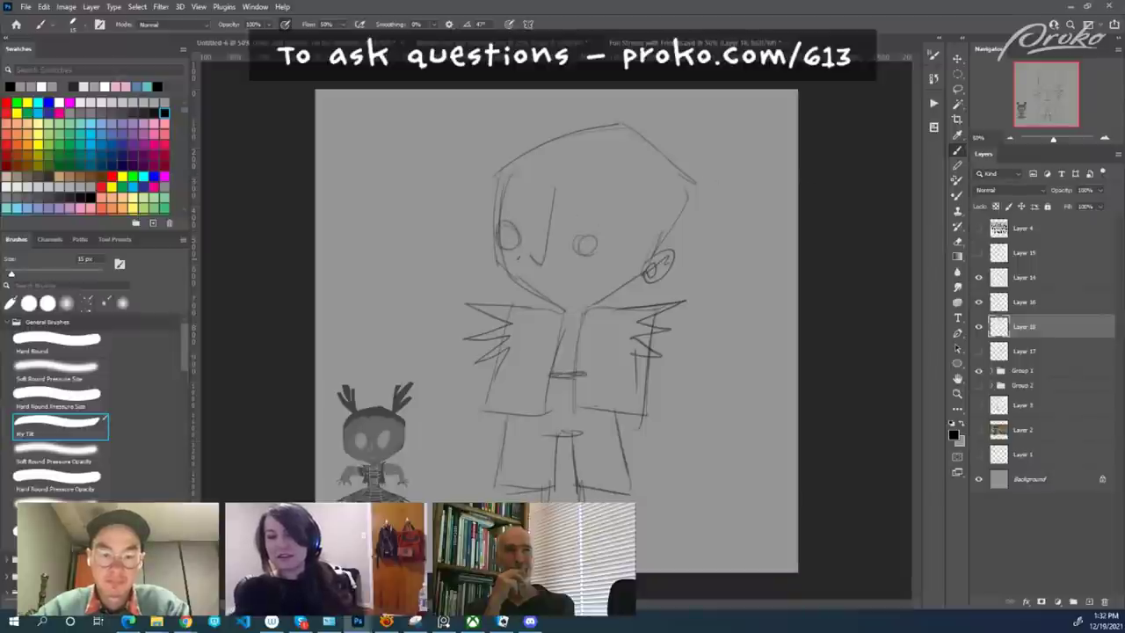
left_click_drag(532, 268, 574, 270)
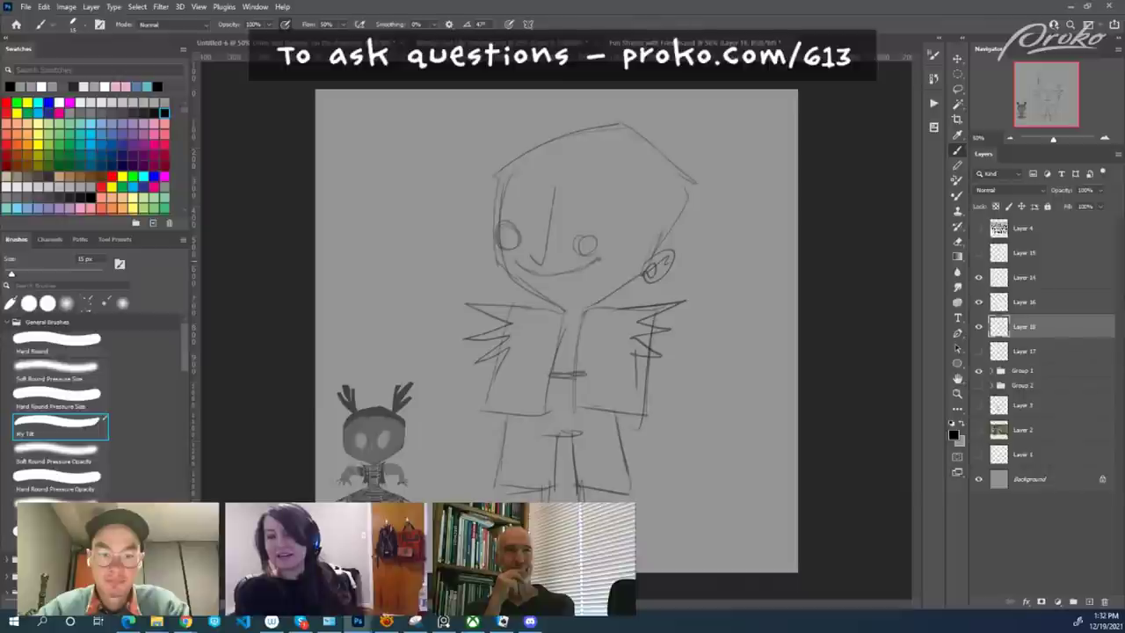
key("e")
left_click_drag(589, 265, 605, 256)
left_click_drag(511, 254, 576, 272)
key("b")
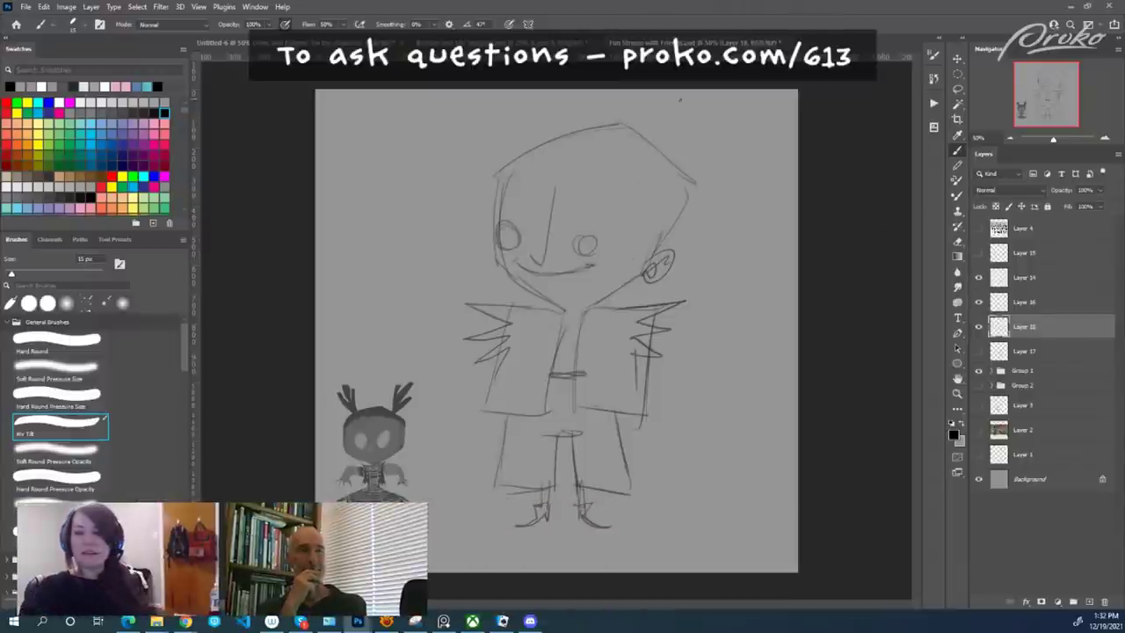
Sketch a spiky tied tuft of hair sticking up from the back of the head.
mouse_move(676, 112)
left_mouse_down()
mouse_move(663, 134)
mouse_move(686, 109)
left_mouse_up()
mouse_move(698, 114)
left_mouse_down()
mouse_move(664, 138)
mouse_move(691, 130)
left_mouse_up()
left_click_drag(690, 124, 667, 145)
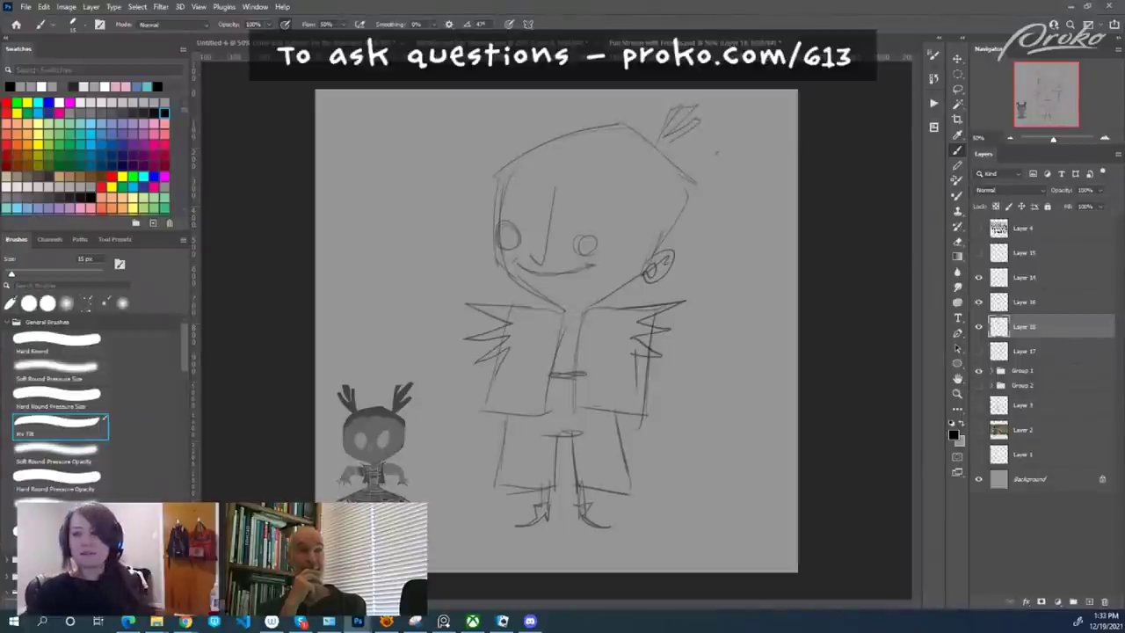
left_click_drag(664, 114, 657, 138)
left_click_drag(698, 104, 651, 144)
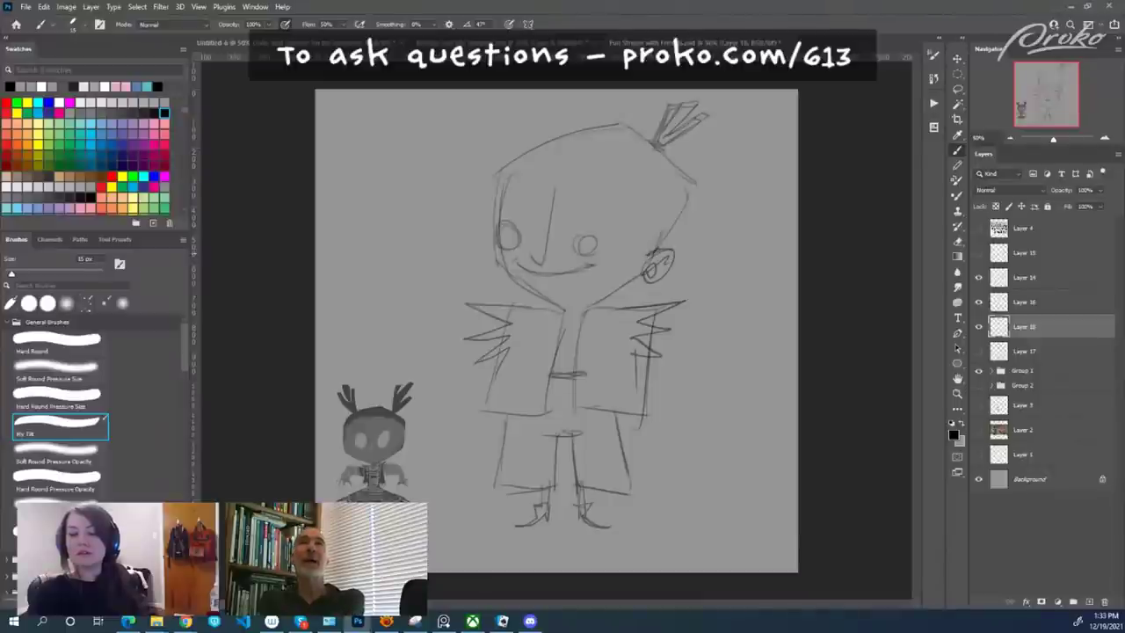
Sketch a long thin arm raised from the jacket shoulder past the ear, ending in a clawed hand.
left_click_drag(670, 316, 712, 325)
key("ctrl+z")
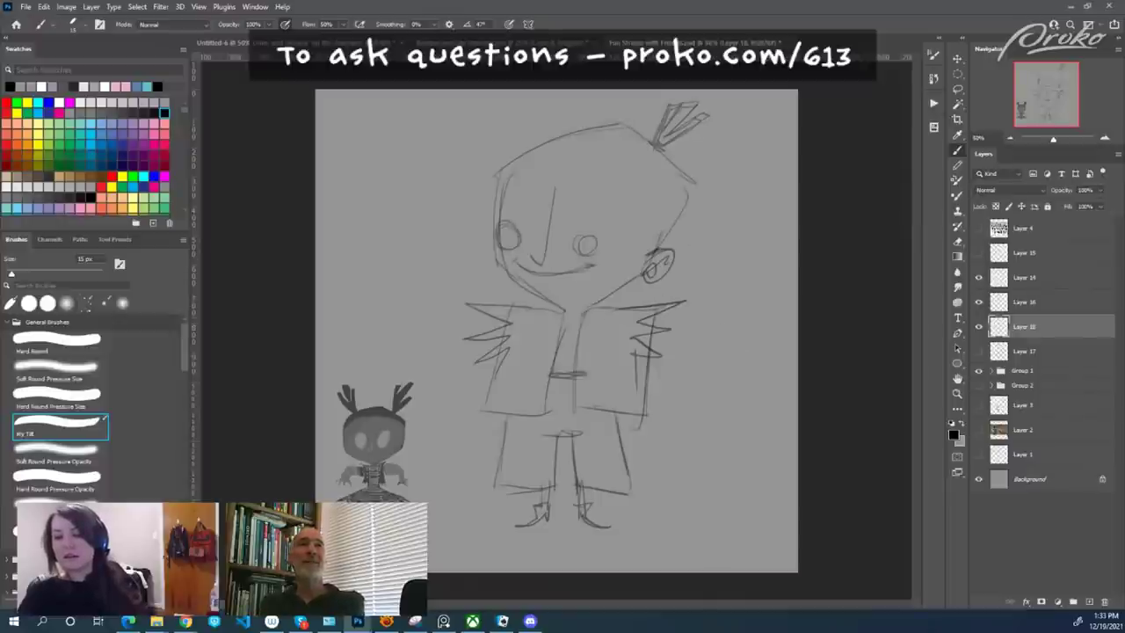
mouse_move(618, 308)
left_mouse_down()
mouse_move(692, 169)
mouse_move(701, 172)
mouse_move(657, 338)
left_mouse_up()
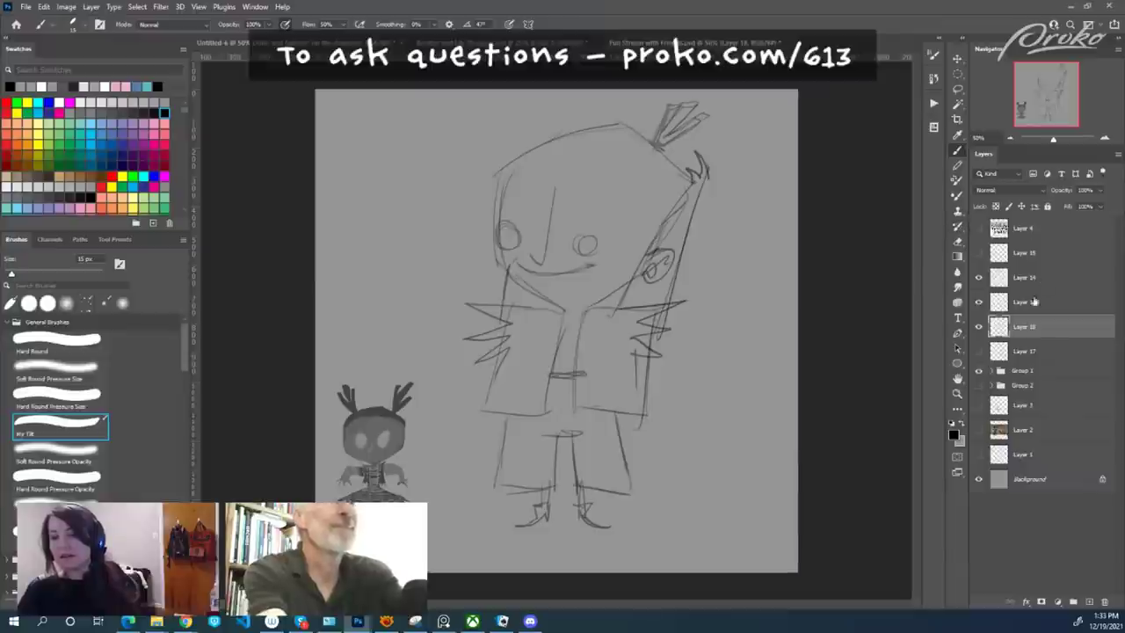
Redraw the trouser legs with darker, flared sides and wider slanted hems.
mouse_move(506, 413)
left_mouse_down()
mouse_move(476, 485)
mouse_move(530, 492)
left_mouse_up()
mouse_move(541, 437)
left_mouse_down()
mouse_move(584, 432)
mouse_move(576, 485)
left_mouse_up()
left_click_drag(618, 418, 645, 501)
left_click_drag(576, 487, 653, 502)
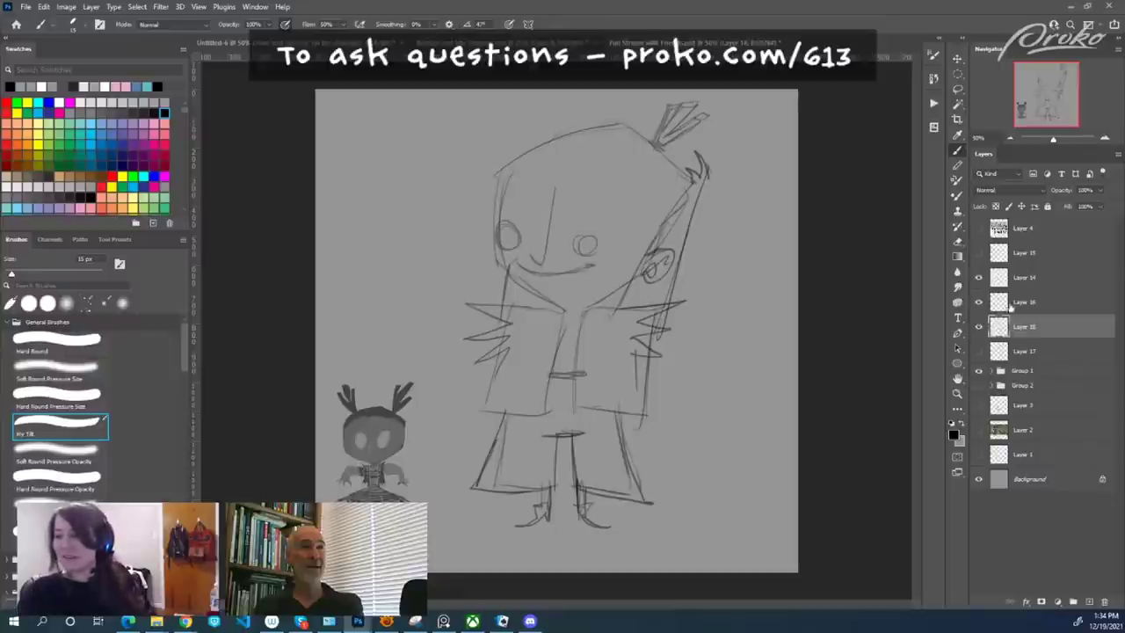
Merge Layer 14, Layer 16 and Layer 18 of the trousered character into a single layer.
left_click(977, 326)
left_click(978, 326)
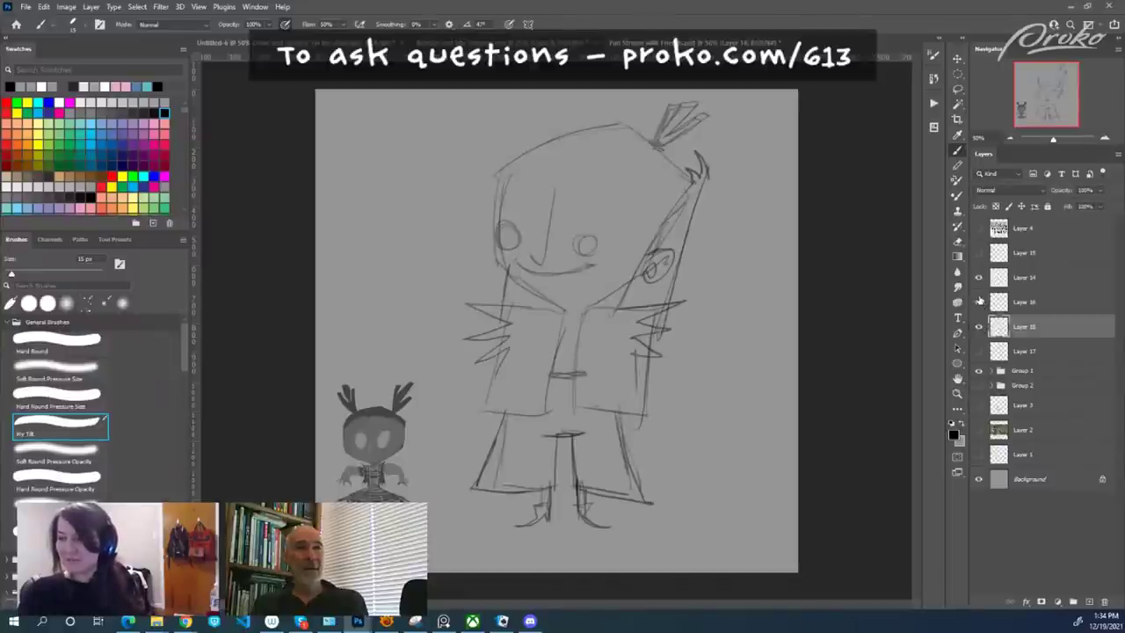
left_click(999, 279, "shift")
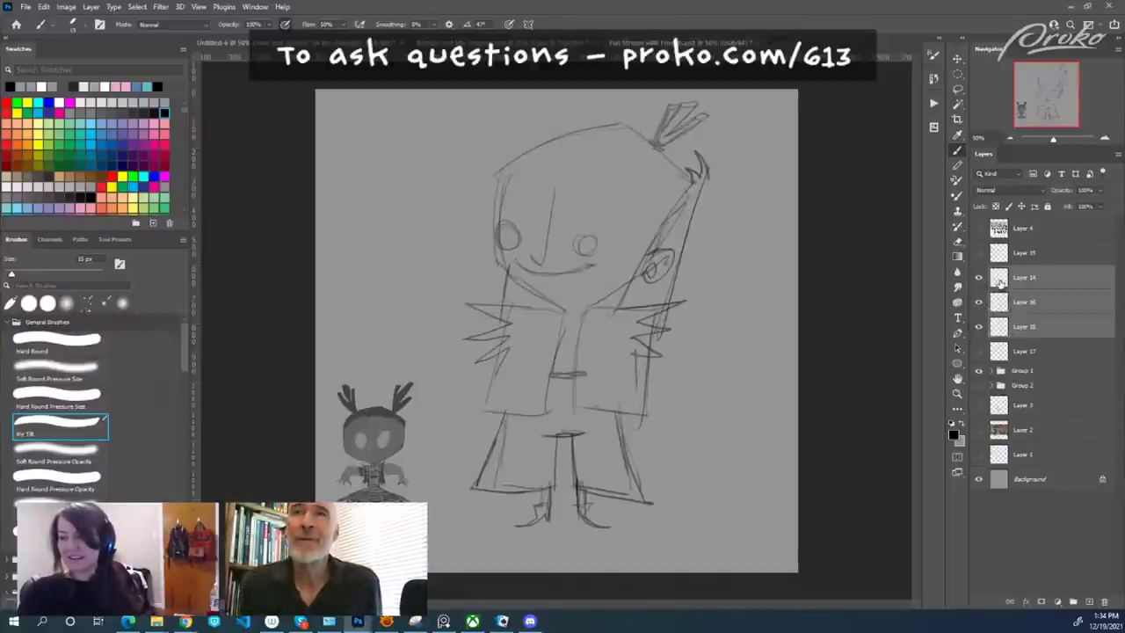
key("ctrl+e")
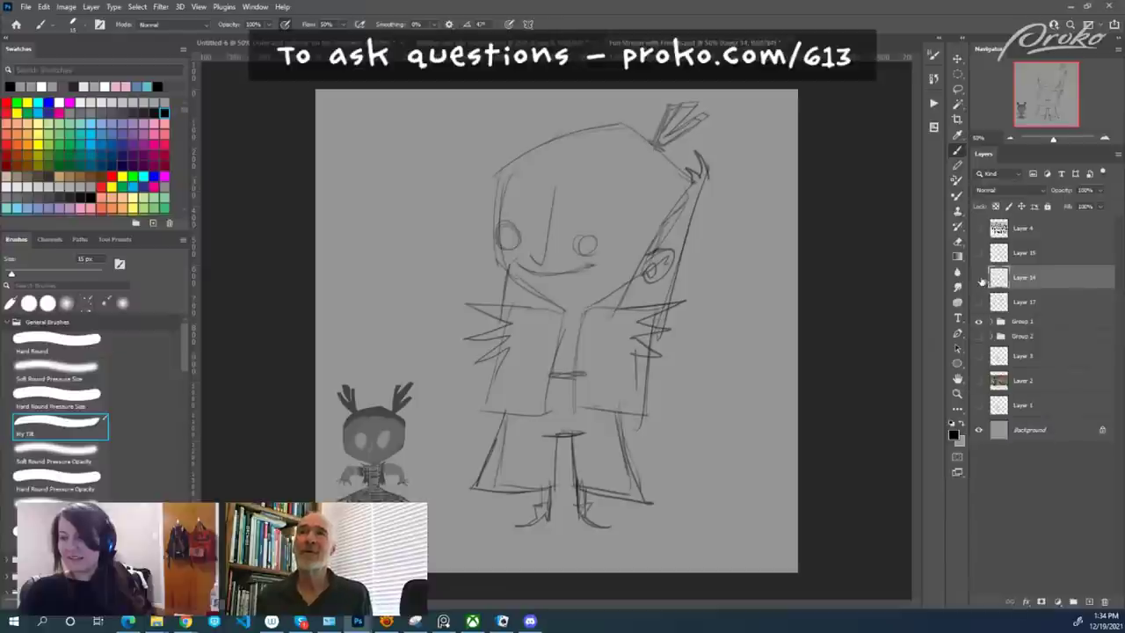
Compare the merged trousered sketch with the Layer 17 skirted sketch and the silhouettes in Group 2.
left_click(978, 278)
left_click(979, 301)
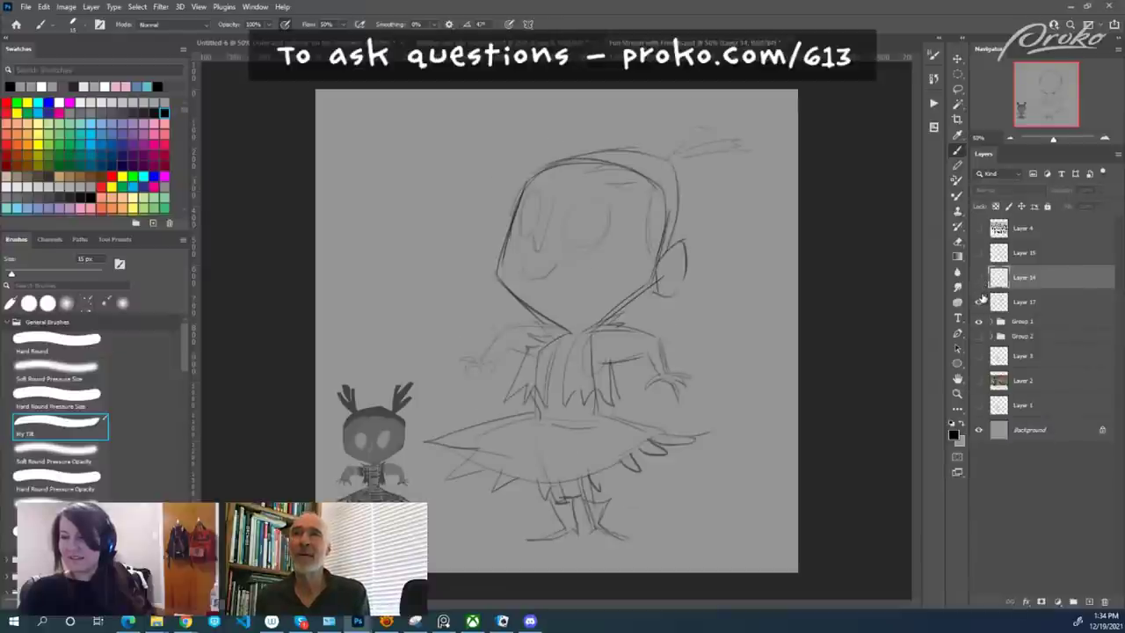
left_click(979, 302)
left_click(979, 277)
left_click(978, 277)
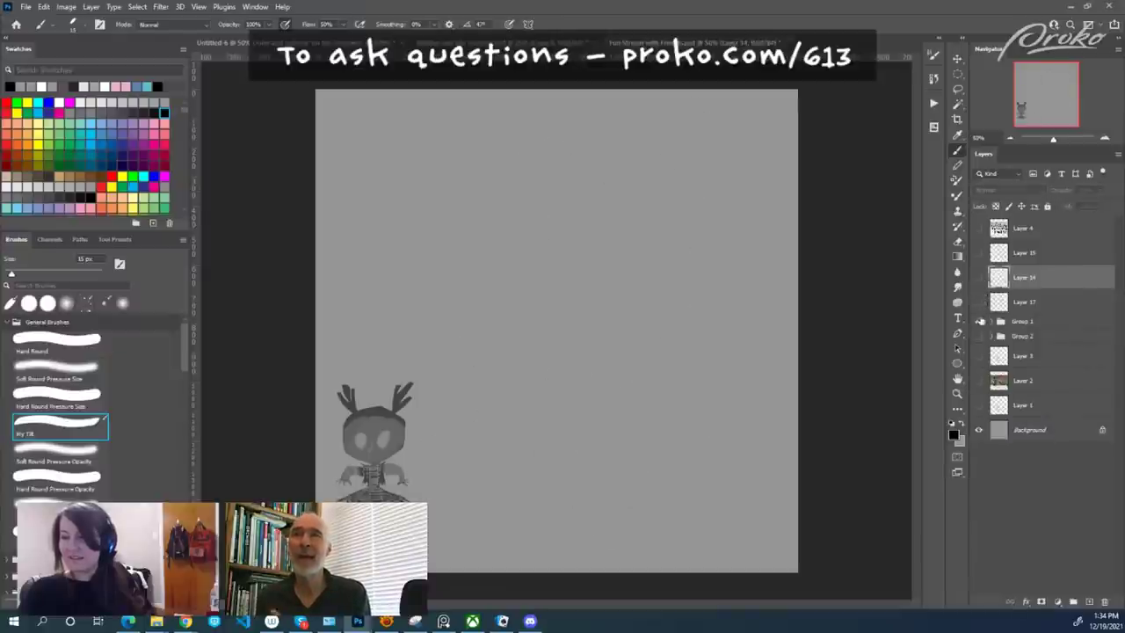
left_click(978, 321)
left_click(978, 321)
left_click(979, 336)
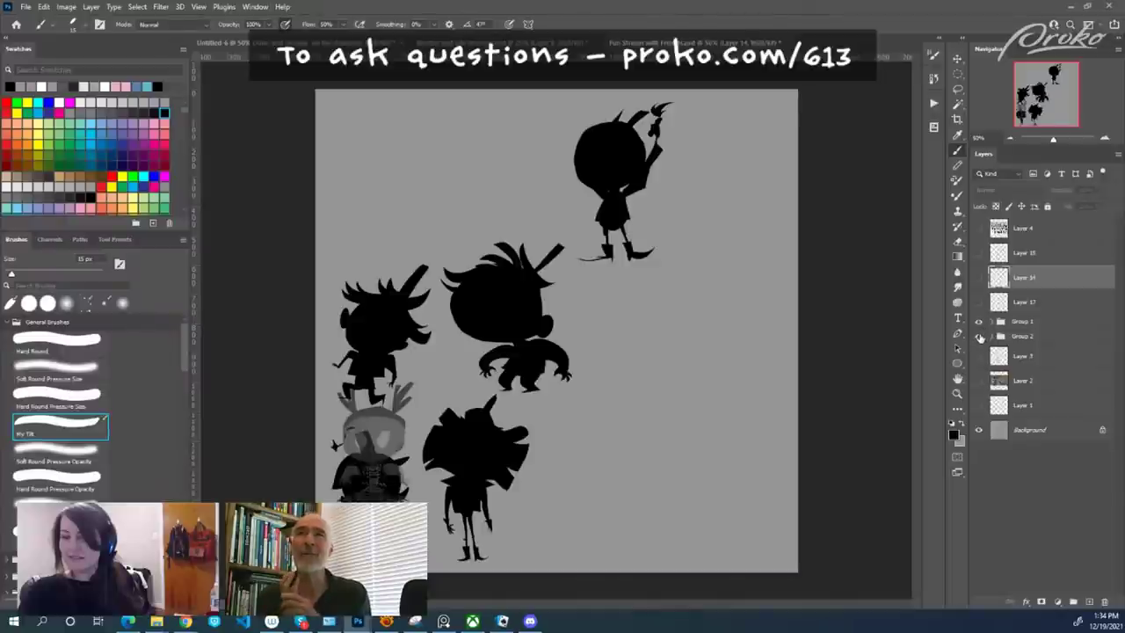
left_click(979, 335)
left_click(978, 277)
left_click(979, 278)
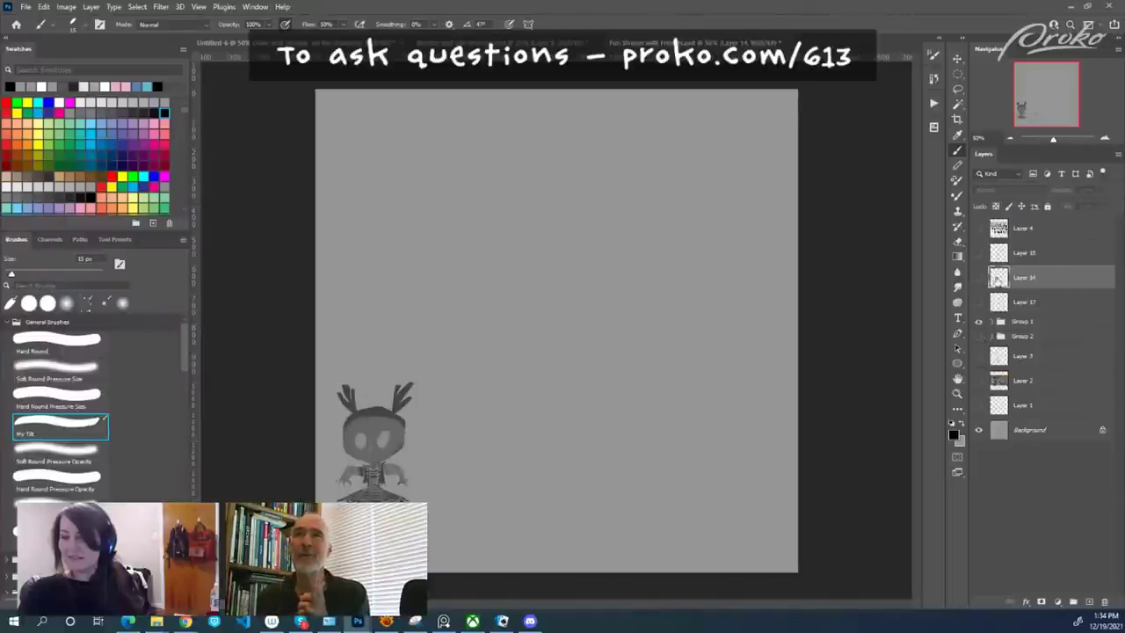
left_click(979, 277)
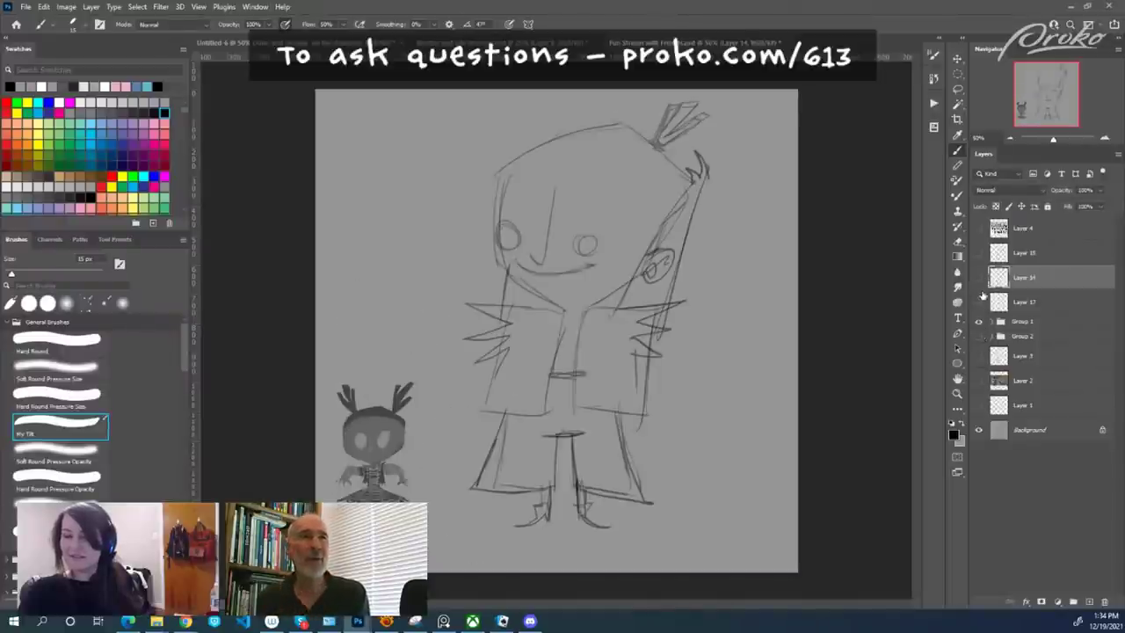
Show only the skirted sketch on Layer 17 and draw slanted angry brows and an open, toothy mouth.
left_click(979, 277)
left_click(979, 301)
left_click(998, 301)
left_click_drag(564, 227, 630, 204)
left_click_drag(509, 200, 545, 219)
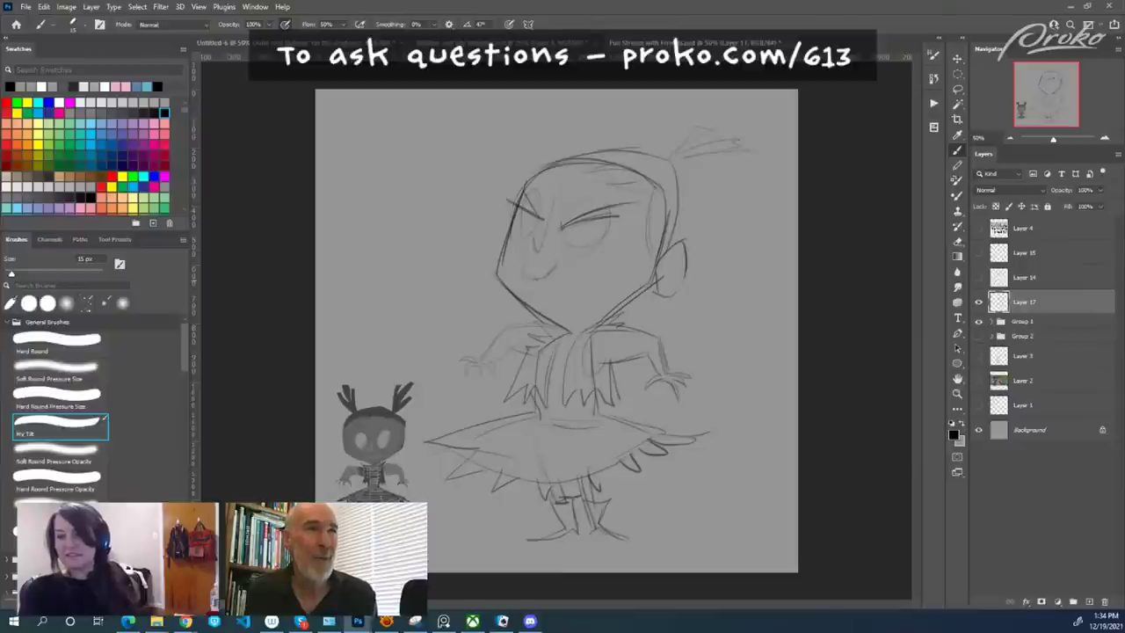
mouse_move(534, 276)
left_mouse_down()
mouse_move(550, 280)
mouse_move(565, 265)
mouse_move(566, 293)
mouse_move(553, 306)
mouse_move(556, 295)
mouse_move(531, 293)
mouse_move(523, 276)
left_mouse_up()
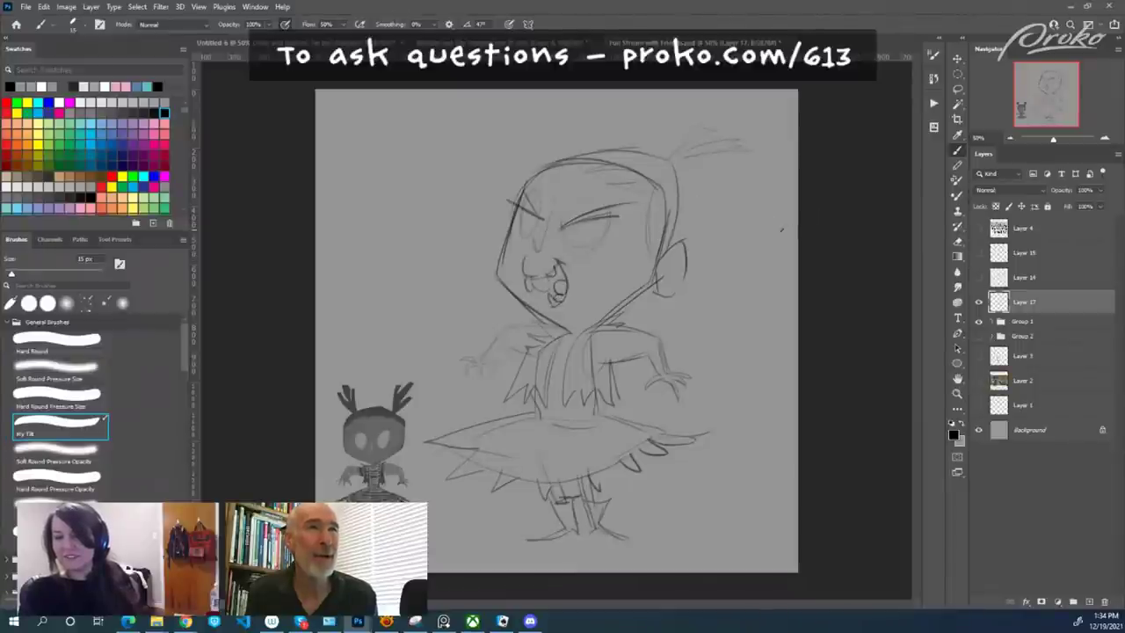
Fill the chest with dark vertical loops, add a round wrist ornament and darken the skirt's upper edge.
left_click_drag(617, 418, 711, 429)
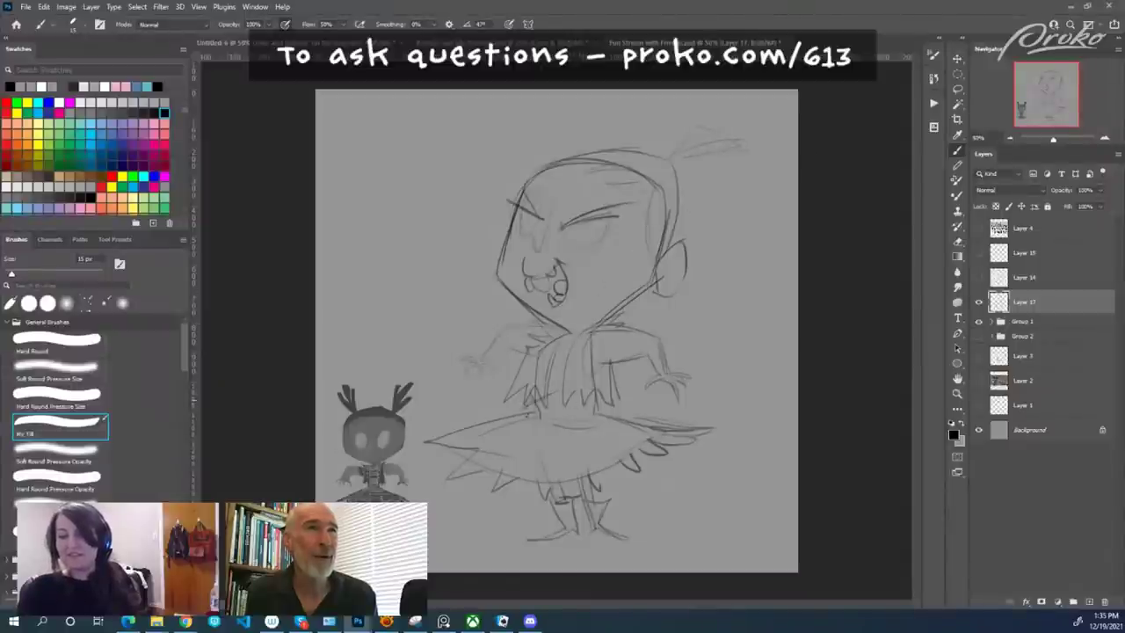
key("ctrl")
mouse_move(574, 341)
left_mouse_down()
mouse_move(531, 393)
mouse_move(535, 406)
left_mouse_up()
left_click_drag(536, 364, 539, 384)
mouse_move(549, 361)
left_mouse_down()
mouse_move(553, 402)
mouse_move(557, 367)
mouse_move(576, 387)
left_mouse_up()
left_click_drag(585, 342, 575, 376)
left_click_drag(575, 335, 564, 343)
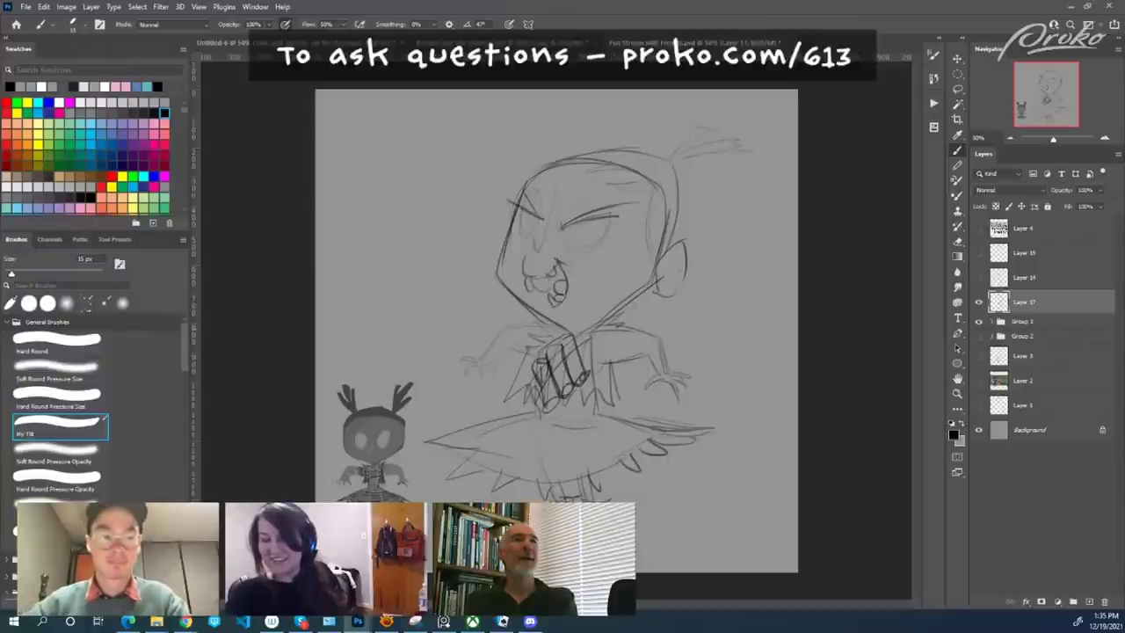
mouse_move(658, 362)
left_mouse_down()
mouse_move(675, 357)
mouse_move(665, 369)
mouse_move(671, 352)
left_mouse_up()
left_click_drag(595, 410, 712, 428)
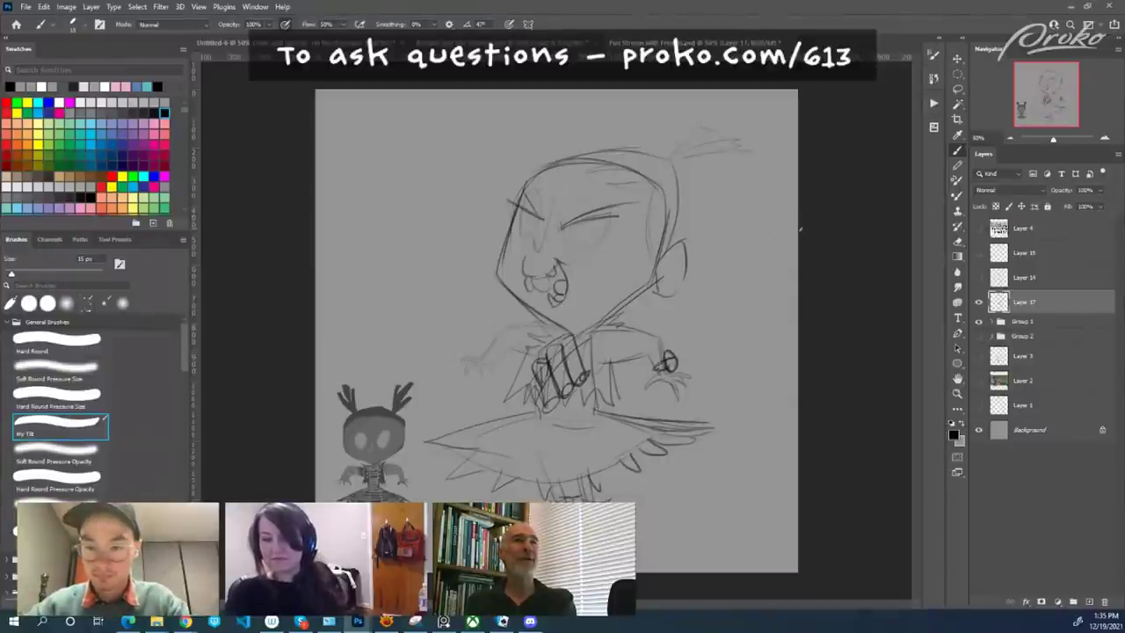
Draw glaring eyes beneath the angry brows, redoing the far eye as a small round one.
left_click_drag(570, 230, 593, 225)
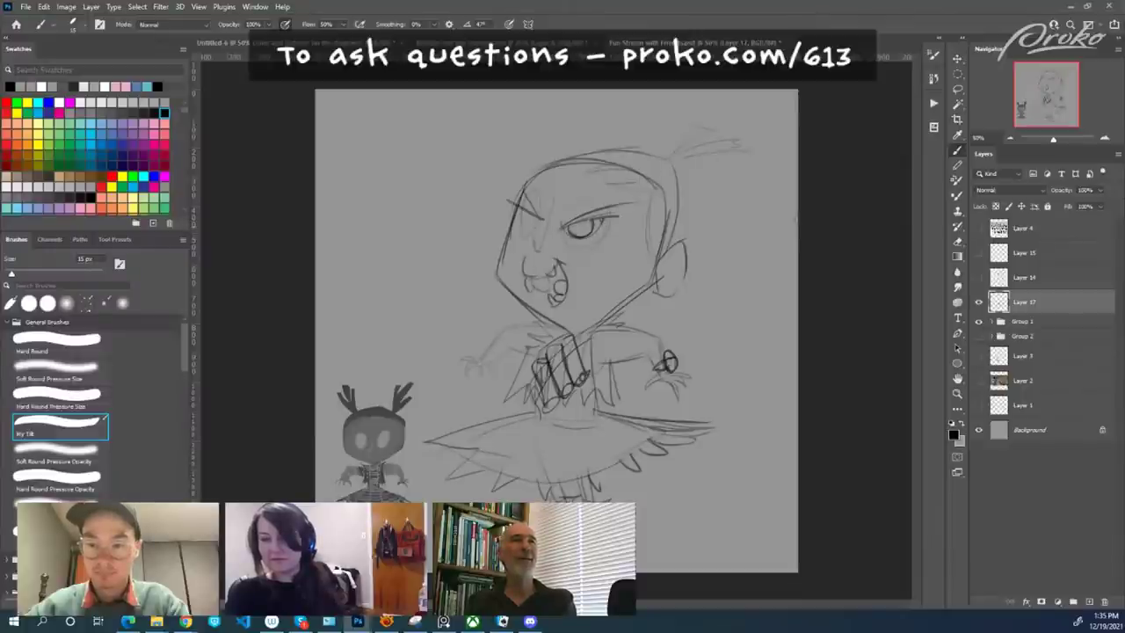
left_click_drag(519, 219, 539, 236)
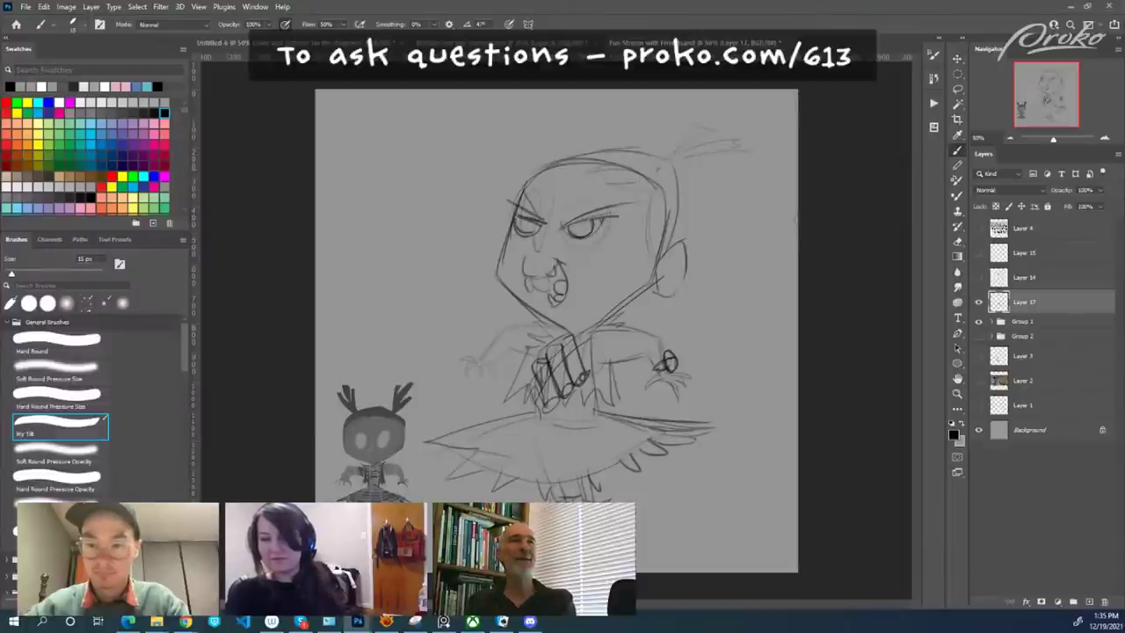
key("ctrl+z")
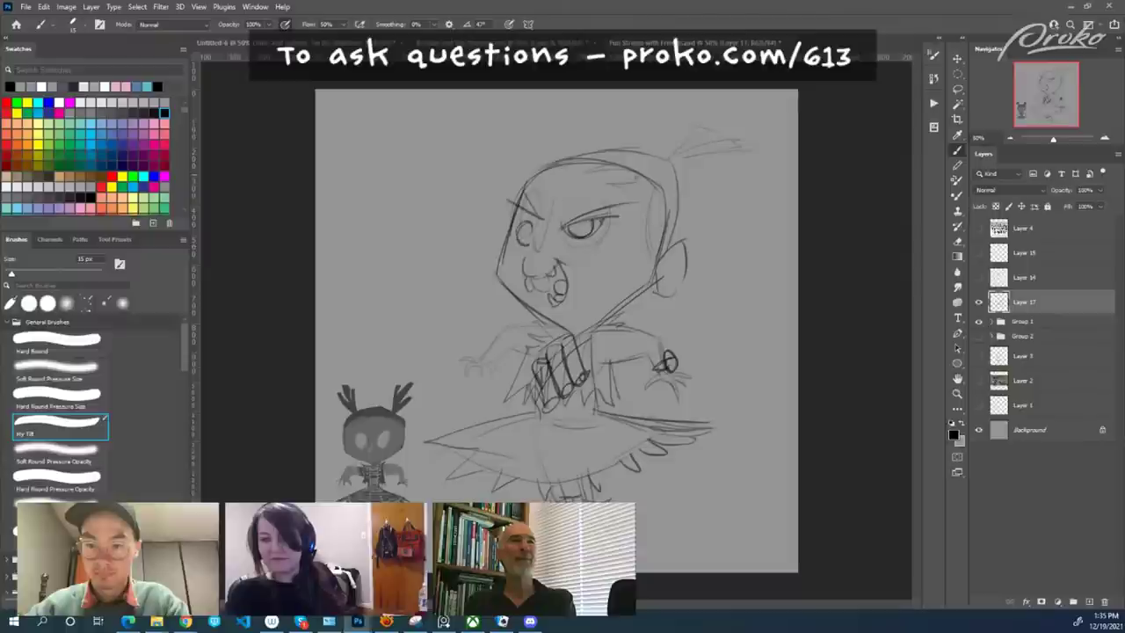
mouse_move(519, 228)
left_mouse_down()
mouse_move(520, 244)
mouse_move(528, 237)
left_mouse_up()
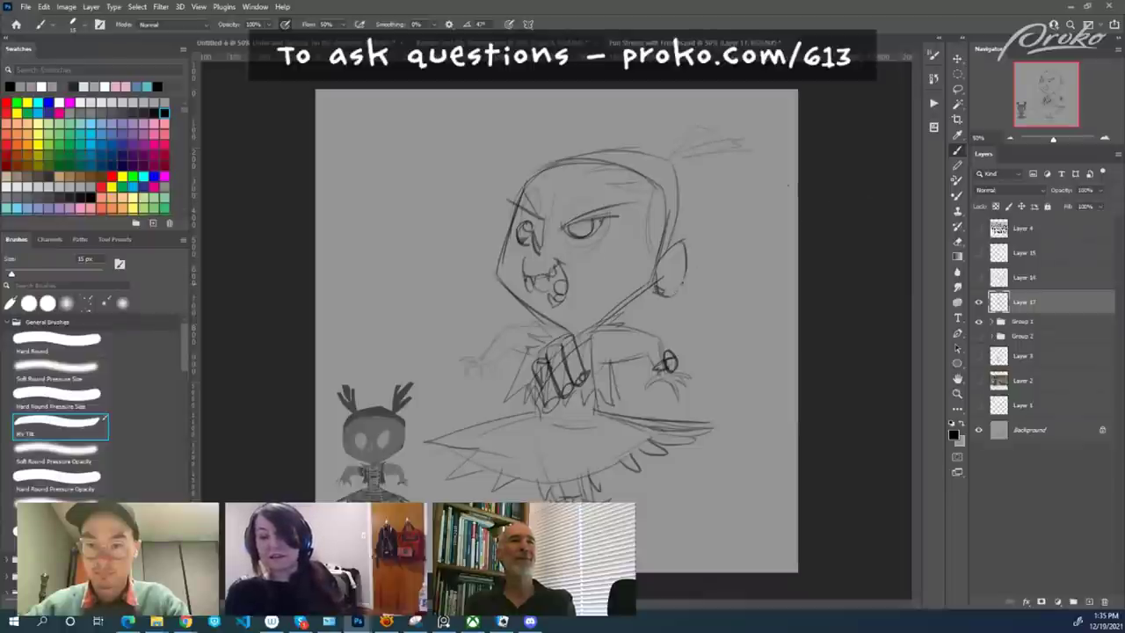
Add jagged fur-like collar strokes on both sides of the neck and darken the inside of the mouth.
left_click_drag(538, 348, 547, 326)
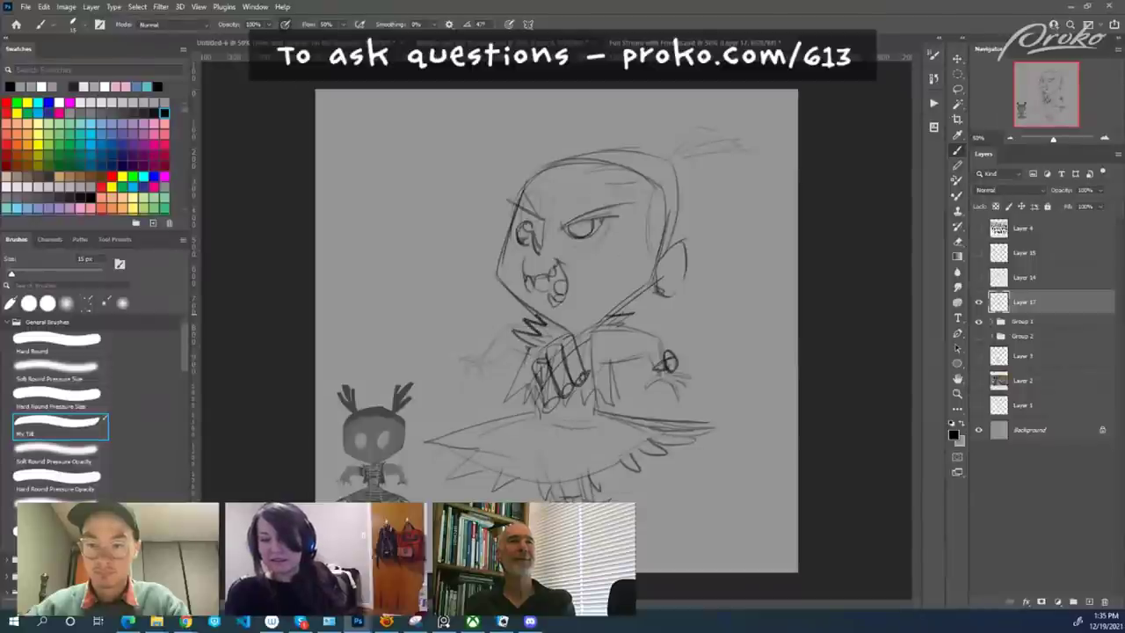
left_click_drag(601, 367, 621, 360)
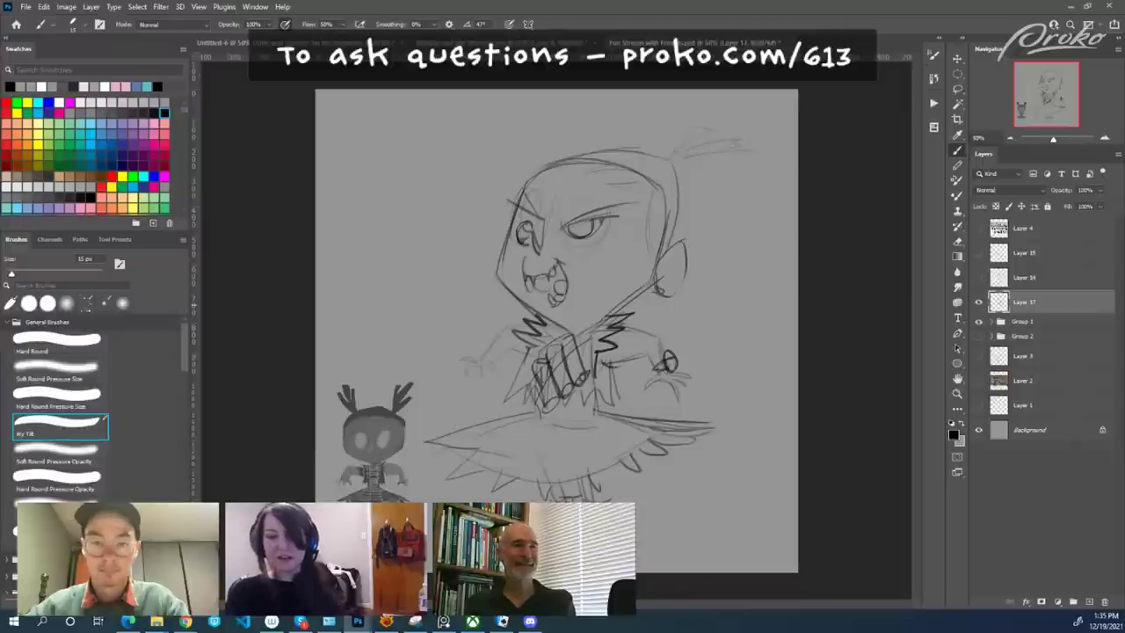
left_click_drag(553, 265, 564, 281)
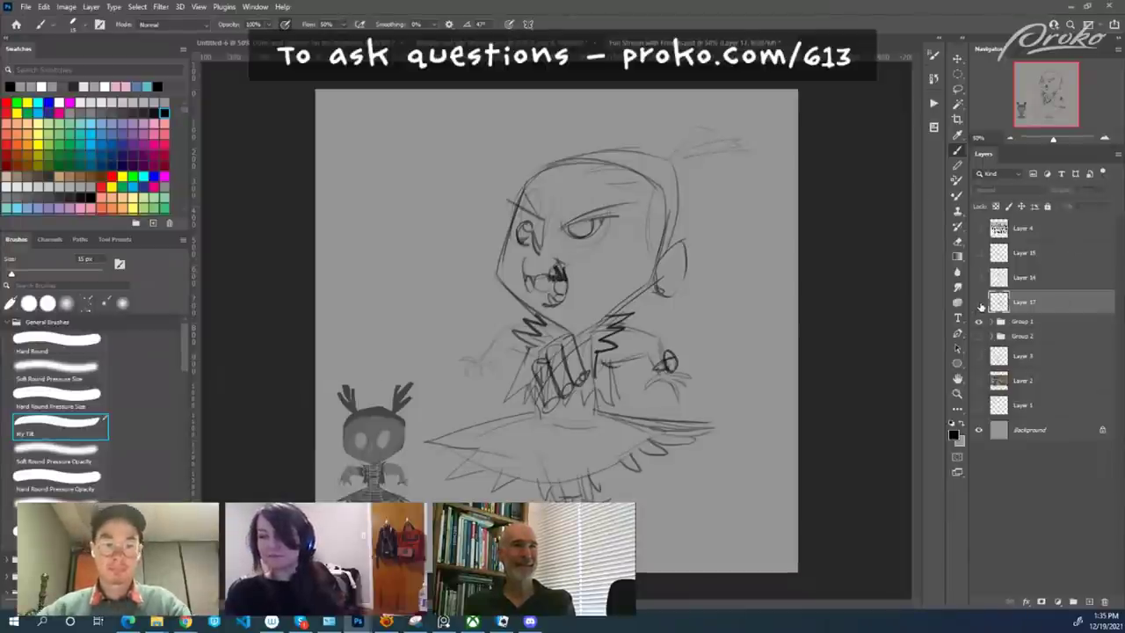
Outline the hair with a darker angular contour at the back of the head and define the ear.
left_click(978, 301)
left_click(979, 302)
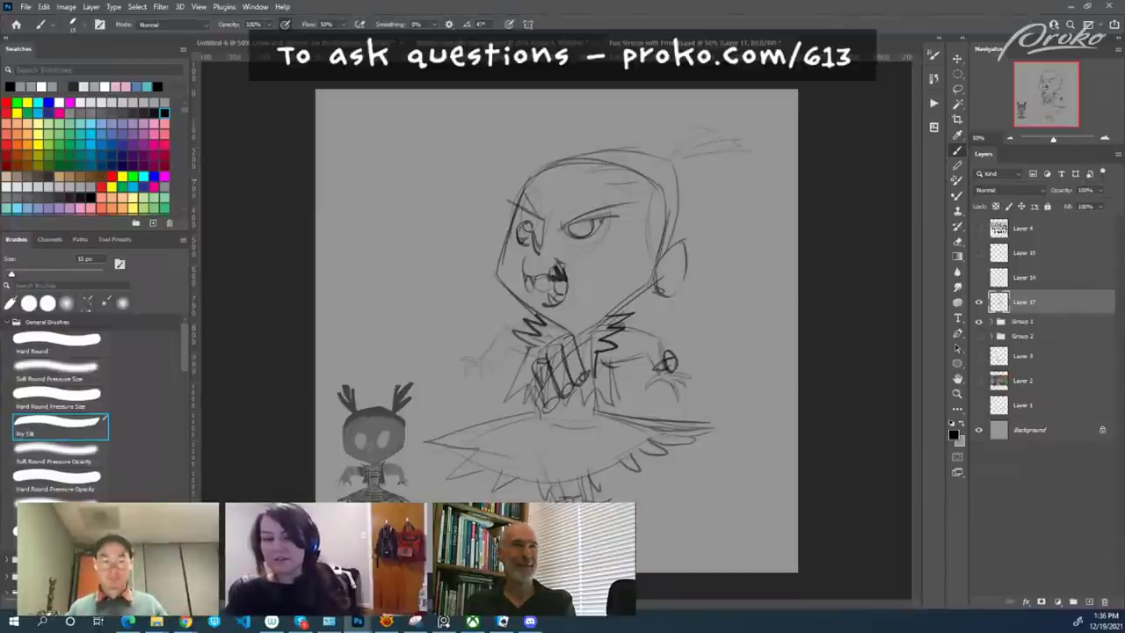
mouse_move(531, 168)
left_mouse_down()
mouse_move(655, 141)
mouse_move(692, 175)
mouse_move(689, 211)
left_mouse_up()
mouse_move(661, 264)
left_mouse_down()
mouse_move(690, 266)
mouse_move(657, 303)
mouse_move(685, 257)
left_mouse_up()
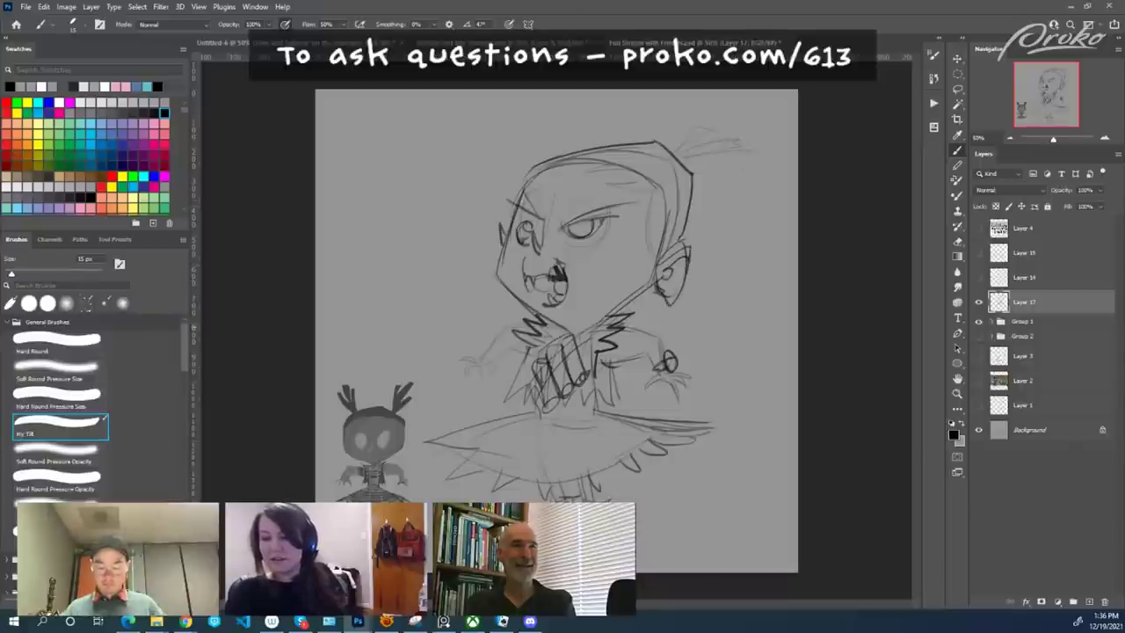
Darken both bent arms with clawed hands and redraw the vest's ragged, pointed hem.
mouse_move(619, 322)
left_mouse_down()
mouse_move(668, 356)
mouse_move(627, 354)
mouse_move(654, 352)
mouse_move(645, 392)
mouse_move(663, 380)
mouse_move(691, 397)
left_mouse_up()
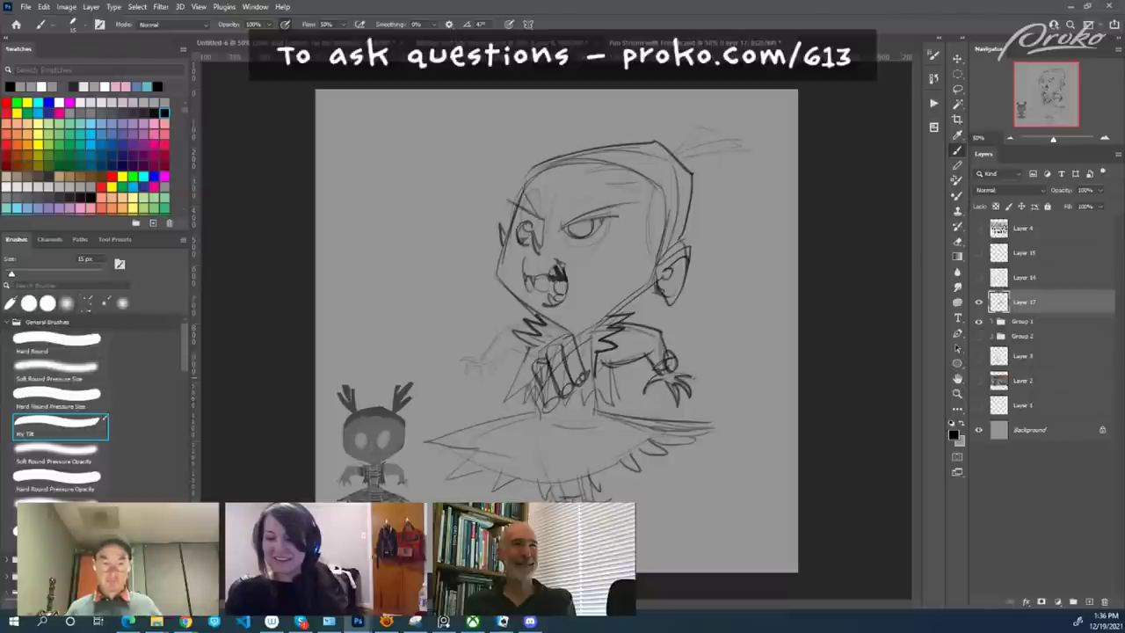
mouse_move(525, 317)
left_mouse_down()
mouse_move(456, 358)
mouse_move(473, 381)
mouse_move(516, 340)
mouse_move(499, 401)
mouse_move(536, 402)
left_mouse_up()
left_click_drag(620, 364, 613, 406)
left_click_drag(609, 387, 585, 411)
left_click_drag(583, 382, 580, 411)
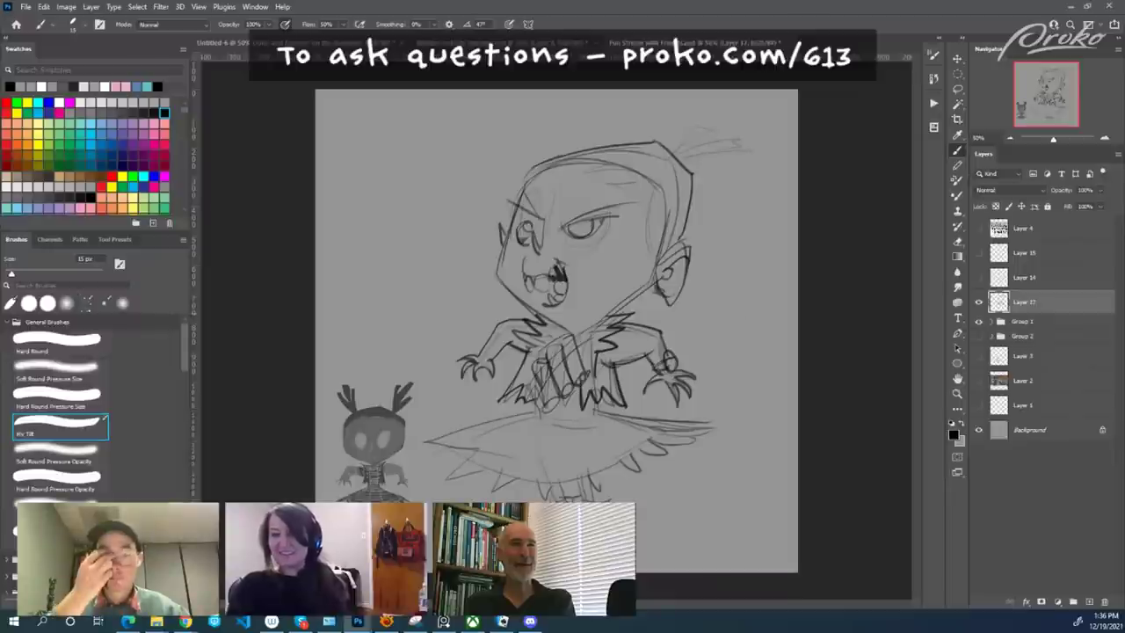
Erase the fanged open mouth and draw a wide, downturned mouth with teeth along the upper lip.
key("e")
mouse_move(531, 281)
left_mouse_down()
mouse_move(559, 247)
mouse_move(565, 272)
left_mouse_up()
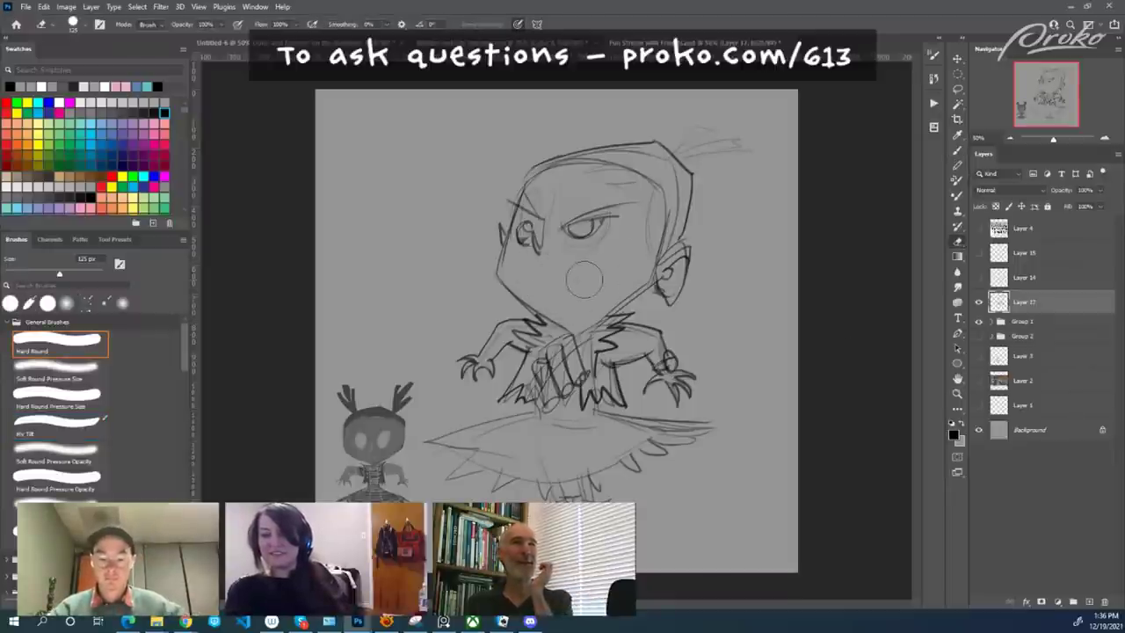
key("b")
left_click_drag(499, 281, 622, 292)
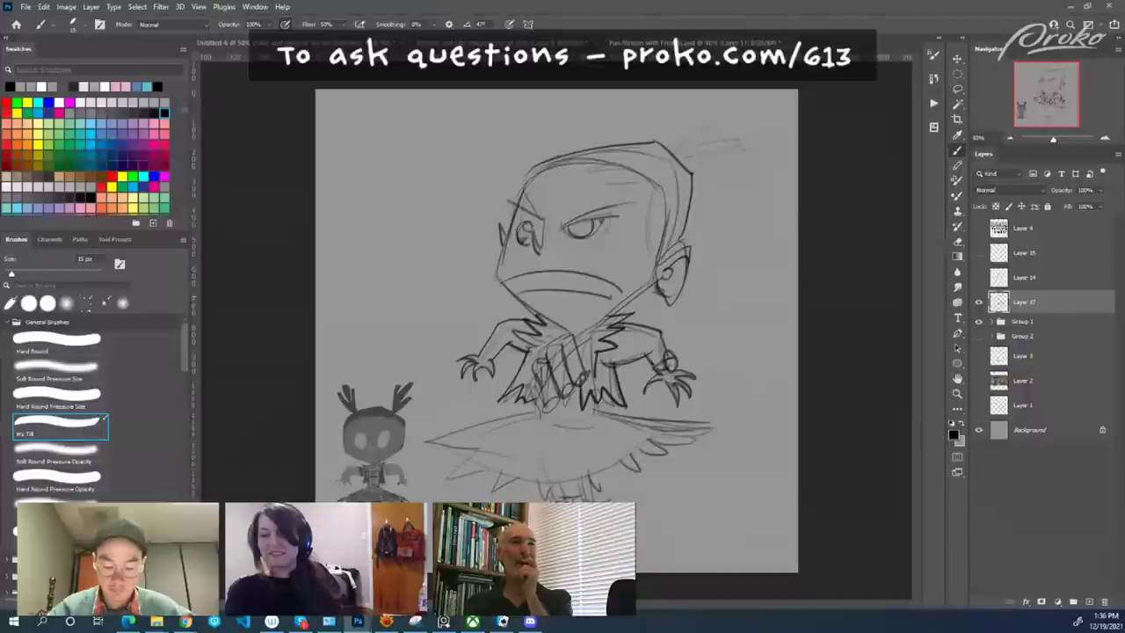
mouse_move(514, 289)
left_mouse_down()
mouse_move(611, 286)
mouse_move(518, 295)
left_mouse_up()
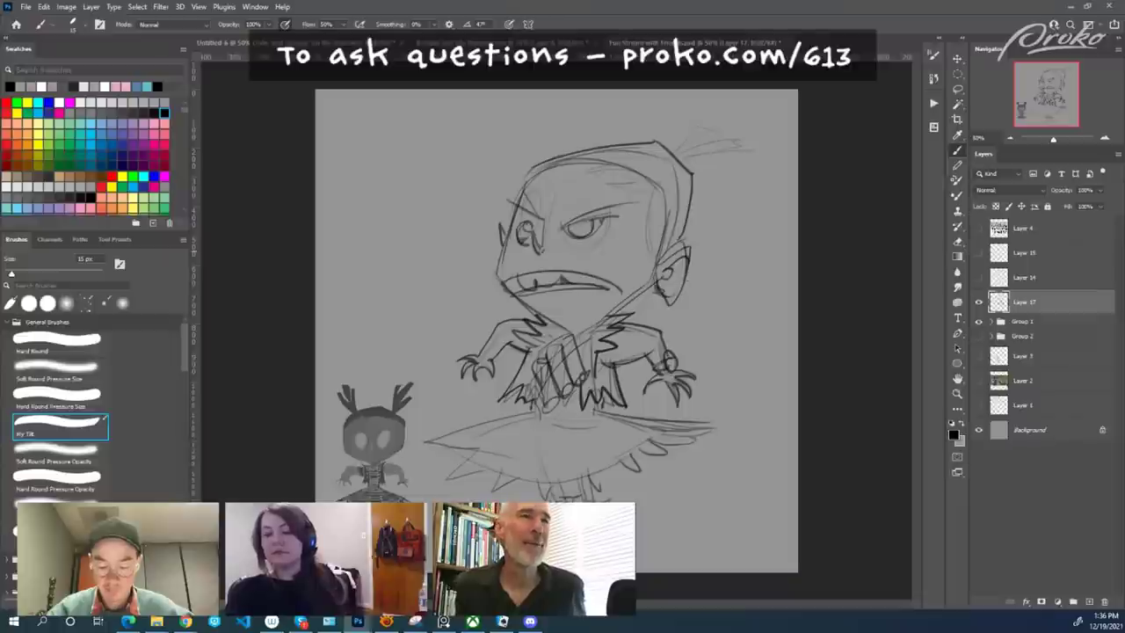
Strengthen the angry brows and darken the pupils, and draw a dark curved waistband beneath the vest.
left_click_drag(571, 223, 628, 206)
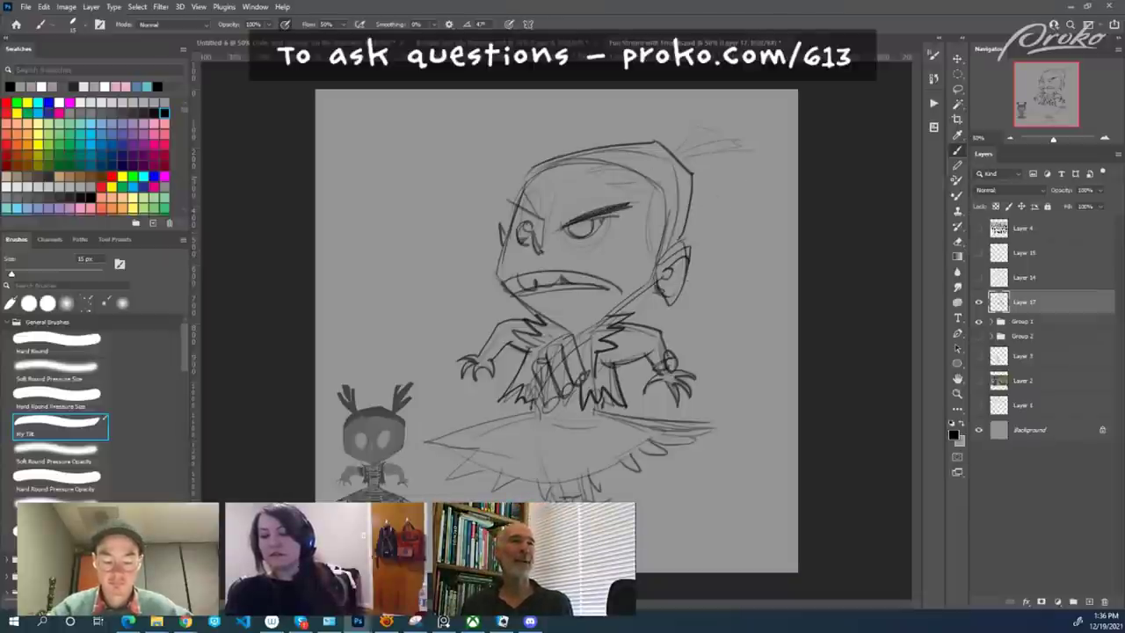
left_click_drag(502, 200, 539, 215)
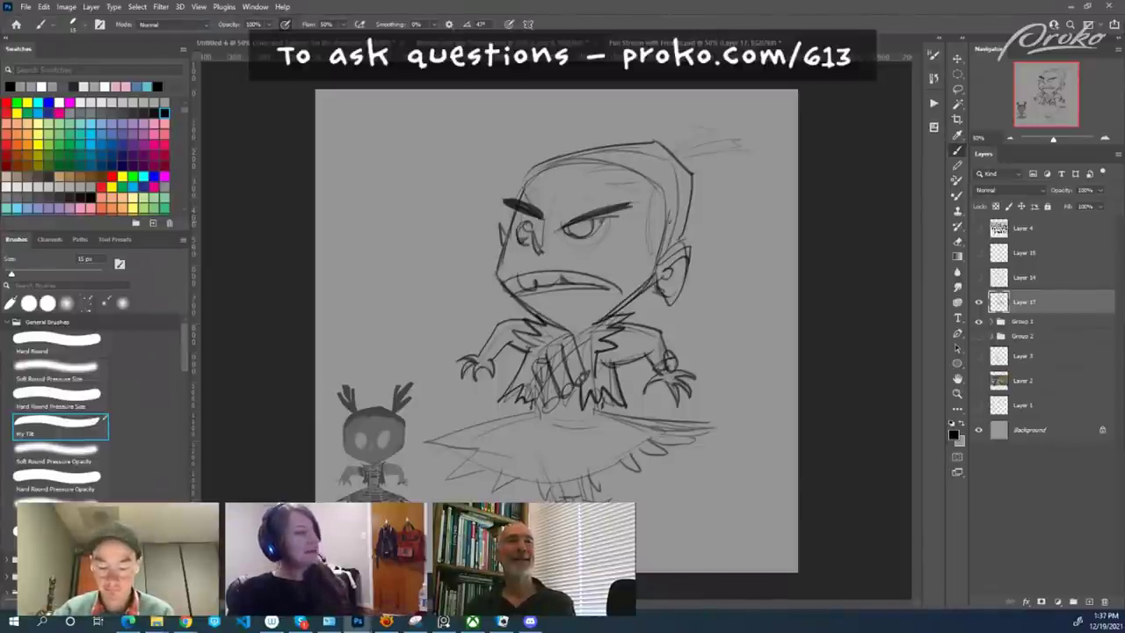
key("e")
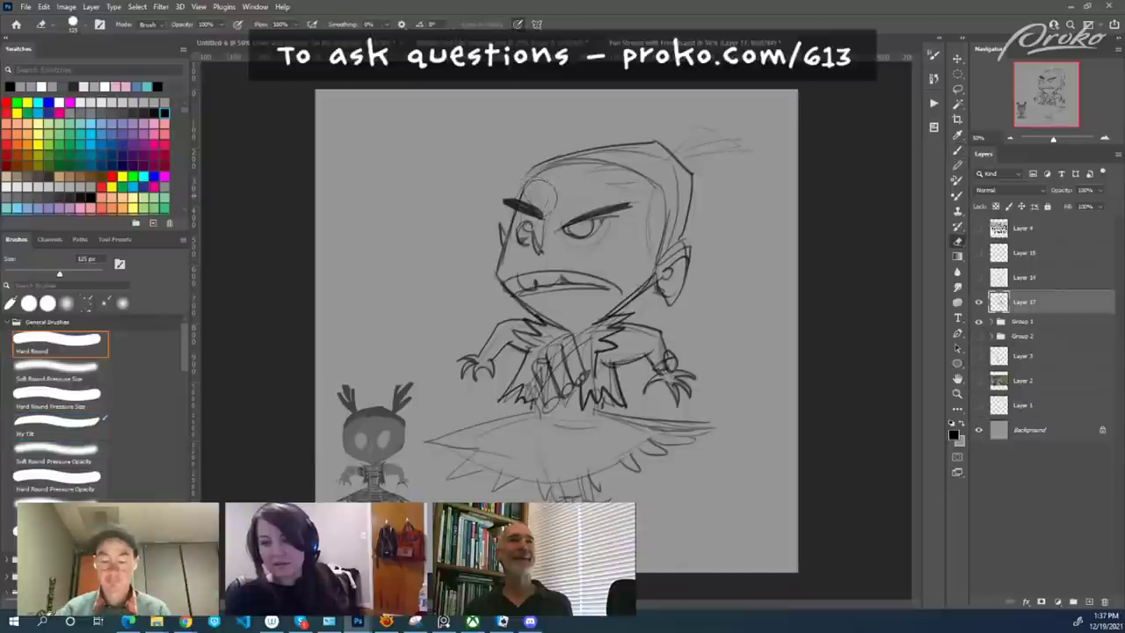
left_click_drag(567, 197, 621, 186)
key("b")
key("b")
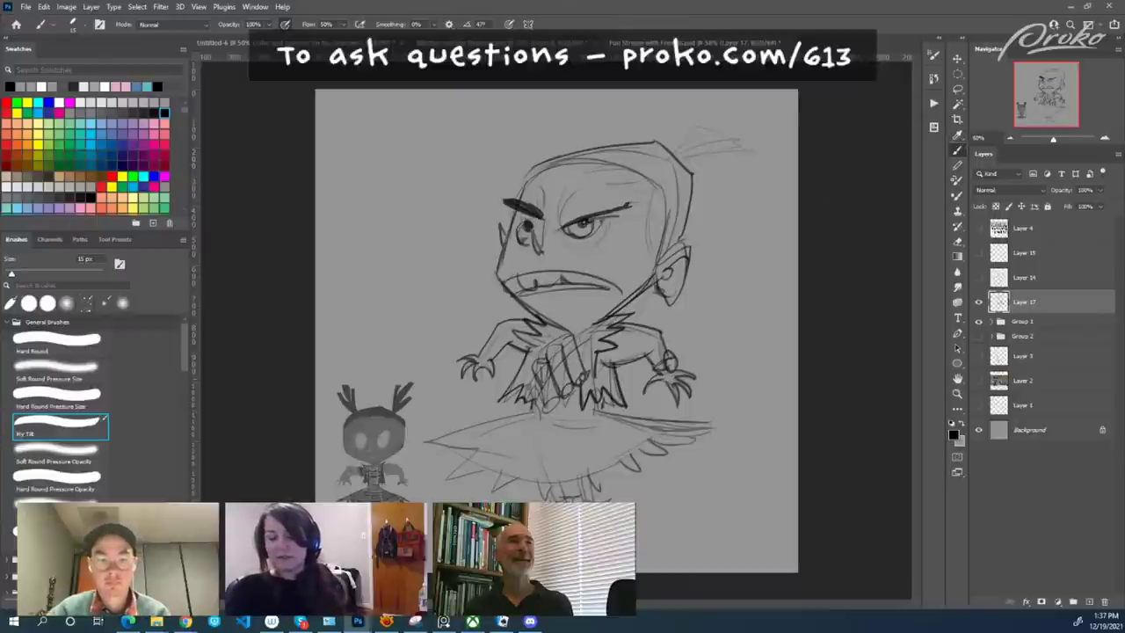
mouse_move(532, 414)
left_mouse_down()
mouse_move(606, 413)
mouse_move(594, 411)
left_mouse_up()
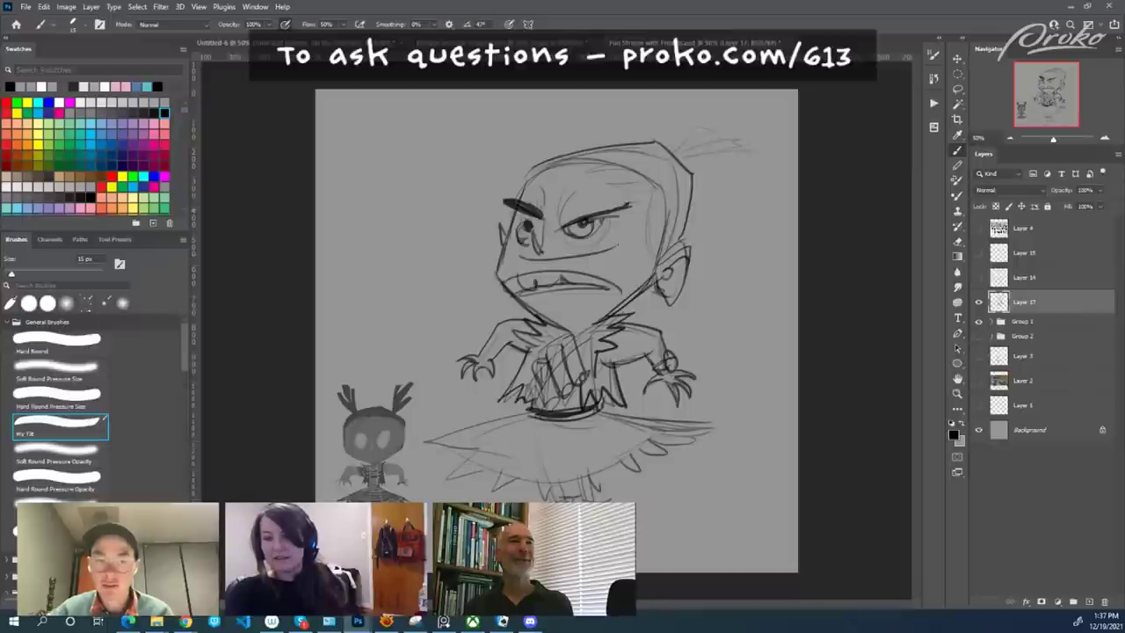
Erase the mouth and redraw it as a larger arched frown with three rounded upper teeth.
key("e")
mouse_move(639, 246)
left_mouse_down()
mouse_move(559, 256)
mouse_move(528, 280)
mouse_move(552, 289)
mouse_move(593, 263)
mouse_move(590, 292)
left_mouse_up()
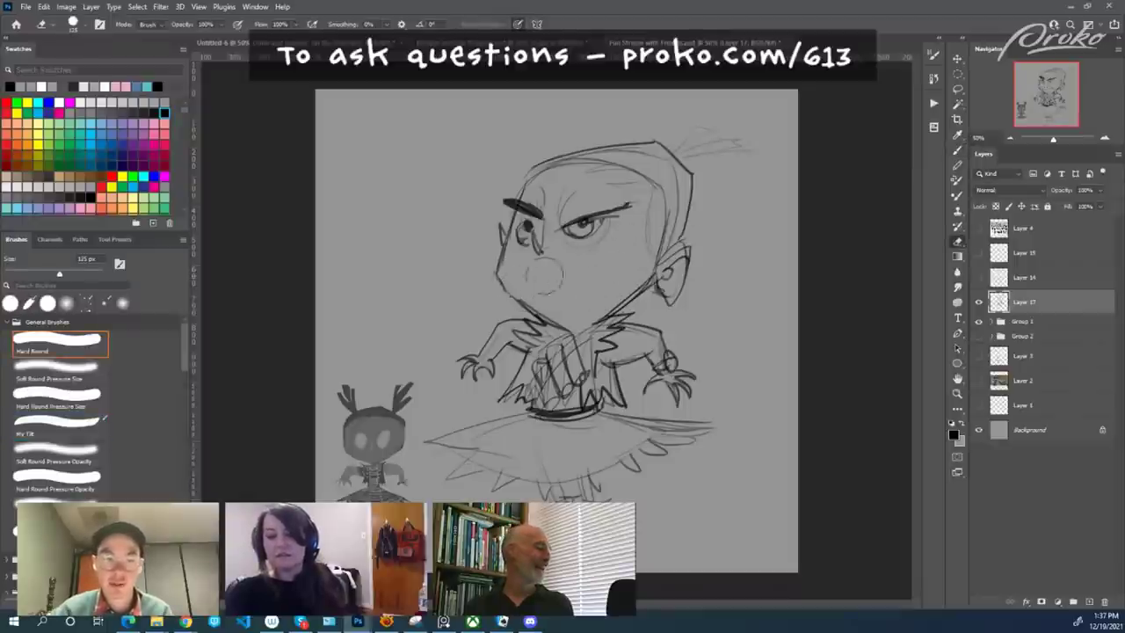
key("b")
mouse_move(492, 270)
left_mouse_down()
mouse_move(513, 292)
mouse_move(631, 290)
left_mouse_up()
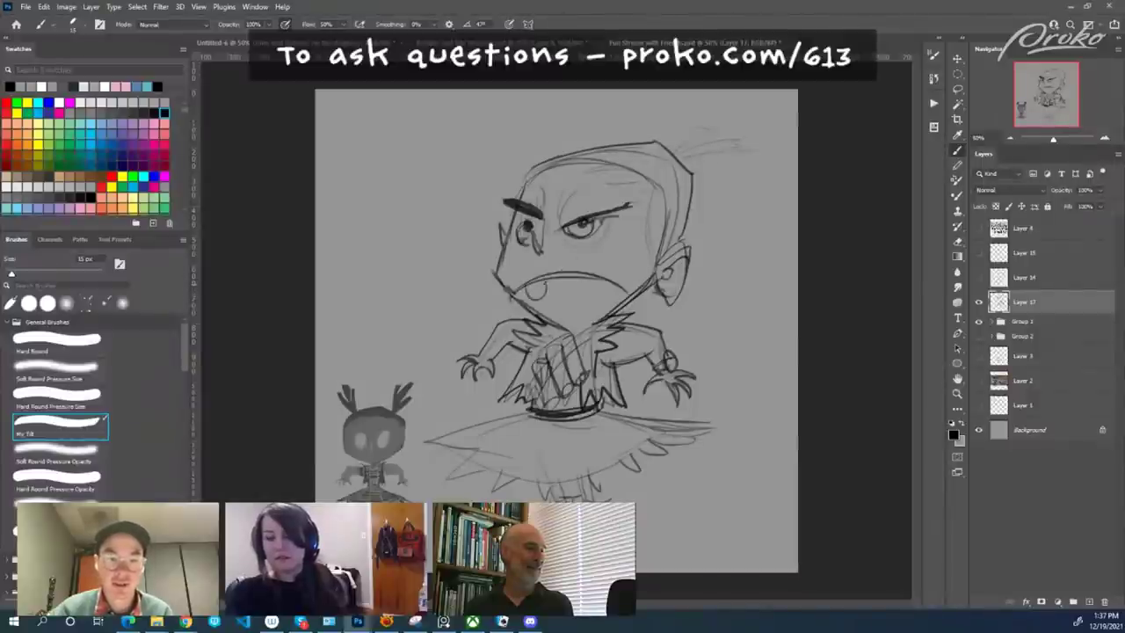
left_click_drag(546, 279, 593, 290)
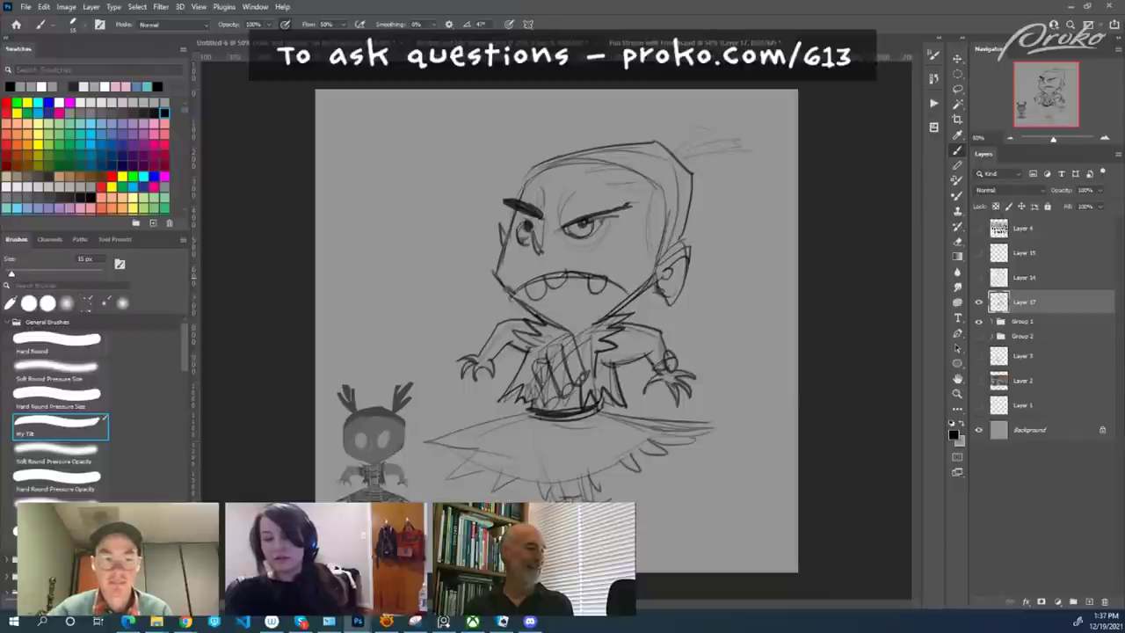
Replace the angry eyes and brows with round, wide-open eyes, small pupils glancing sideways, and arched worried brows.
key("e")
mouse_move(538, 209)
left_mouse_down()
mouse_move(526, 237)
mouse_move(506, 202)
left_mouse_up()
mouse_move(567, 225)
left_mouse_down()
mouse_move(584, 204)
mouse_move(628, 198)
left_mouse_up()
key("b")
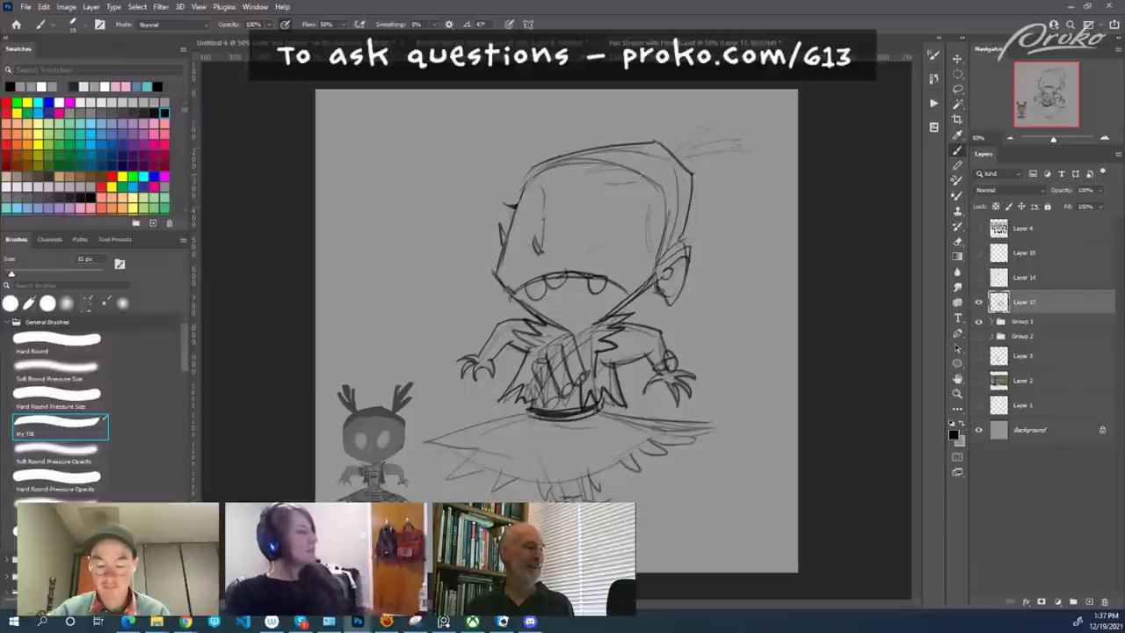
left_click_drag(615, 220, 612, 222)
left_click_drag(514, 220, 511, 221)
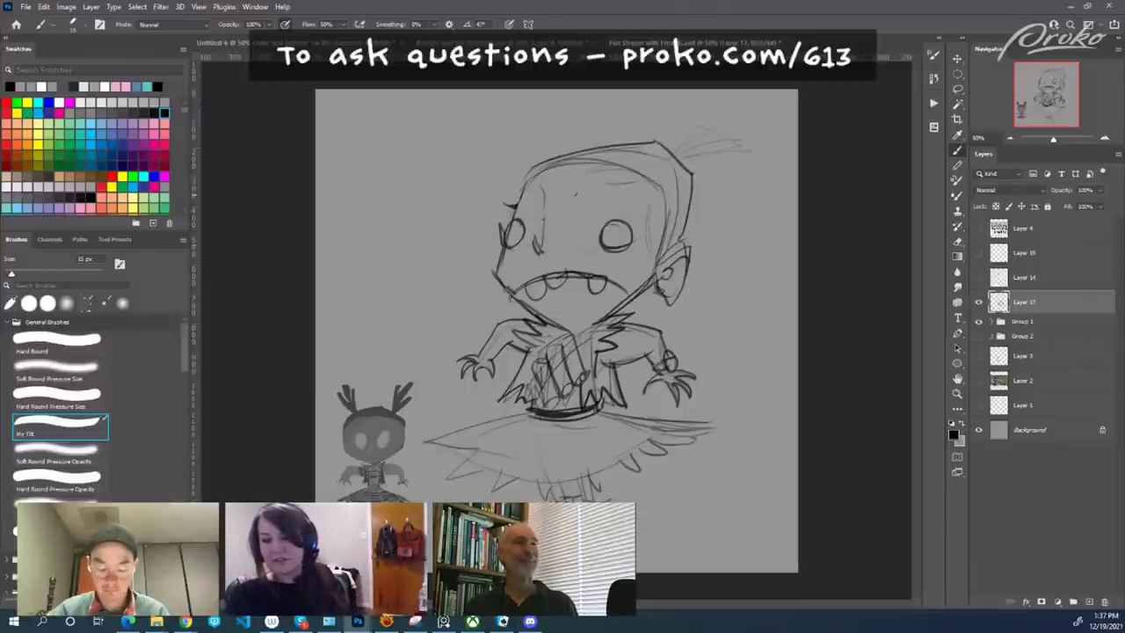
left_click_drag(623, 226, 624, 230)
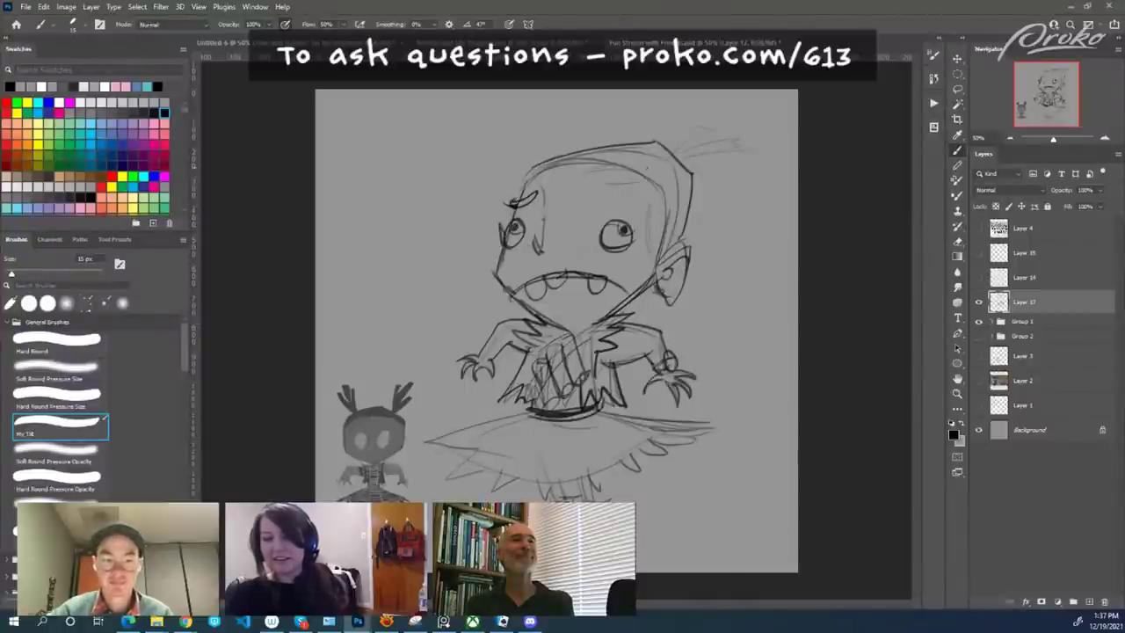
left_click_drag(506, 206, 542, 194)
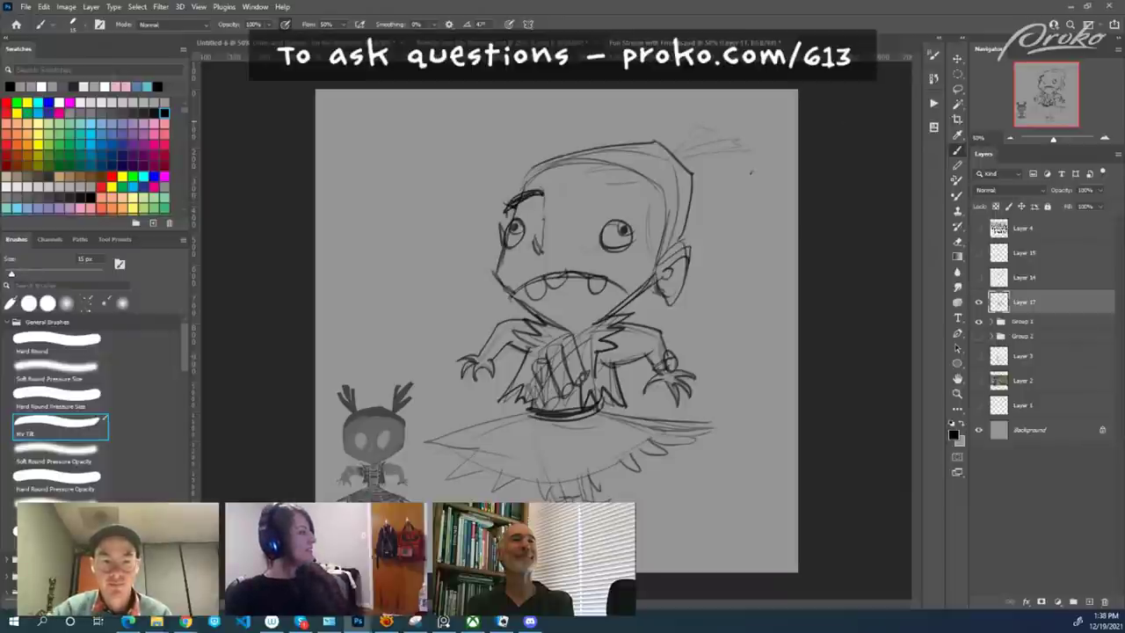
mouse_move(585, 218)
left_mouse_down()
mouse_move(640, 212)
mouse_move(624, 209)
left_mouse_up()
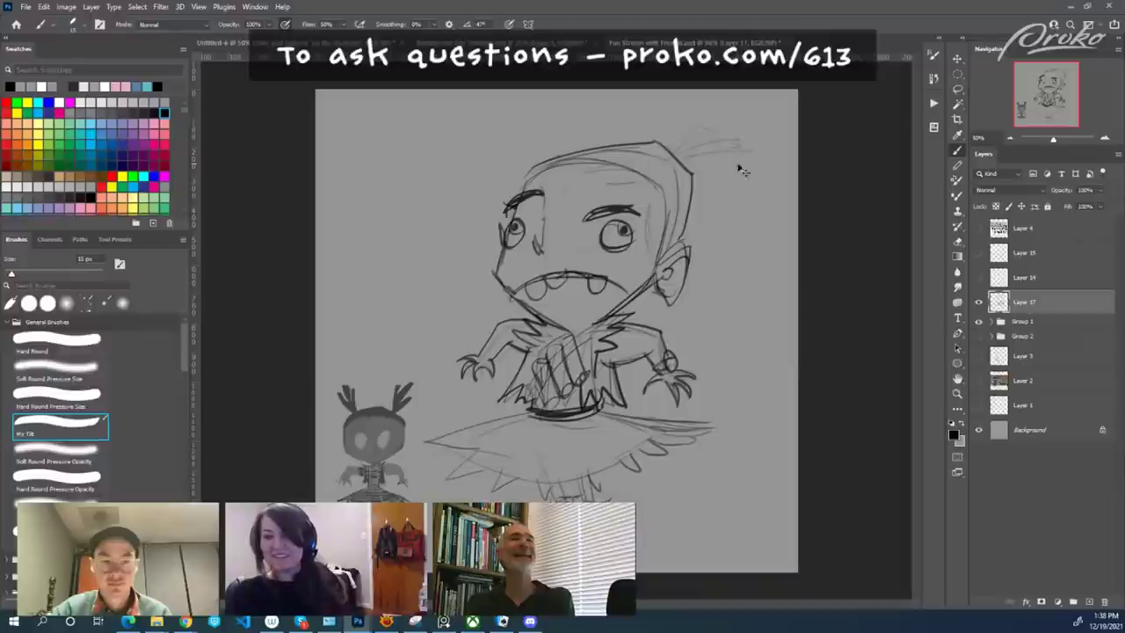
Scale the character sketch down to leave more room above the head.
key("ctrl+t")
left_click_drag(753, 121, 665, 214)
key("Return")
Try oversized rounded hair outlines above and around the head, and undo the strokes.
mouse_move(528, 235)
left_mouse_down()
mouse_move(513, 212)
mouse_move(558, 138)
mouse_move(658, 161)
mouse_move(698, 237)
left_mouse_up()
left_click_drag(710, 189, 661, 277)
mouse_move(529, 234)
left_mouse_down()
mouse_move(509, 216)
mouse_move(646, 116)
mouse_move(704, 166)
mouse_move(661, 274)
left_mouse_up()
left_click_drag(645, 111, 708, 233)
mouse_move(696, 159)
left_mouse_down()
mouse_move(742, 113)
mouse_move(775, 125)
left_mouse_up()
key("ctrl+z")
key("ctrl+z")
key("ctrl+z")
key("ctrl+z")
key("ctrl+z")
key("ctrl+z")
key("ctrl+z")
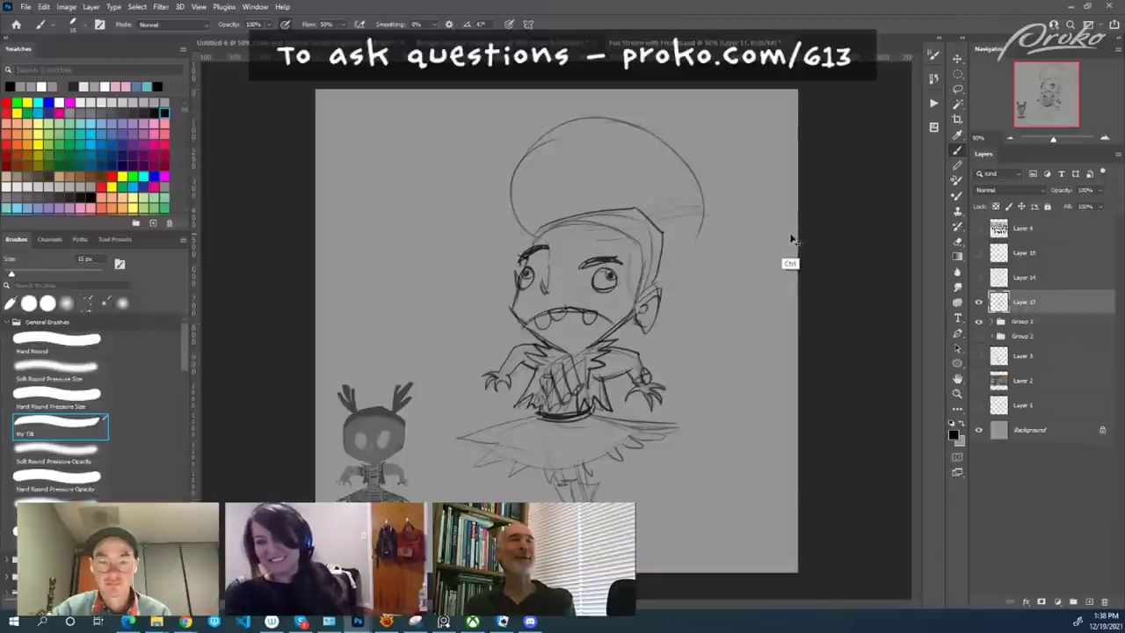
key("ctrl+z")
Redraw both brows as straight angry slashes and replace the old hair contour with large pointed spikes.
key("e")
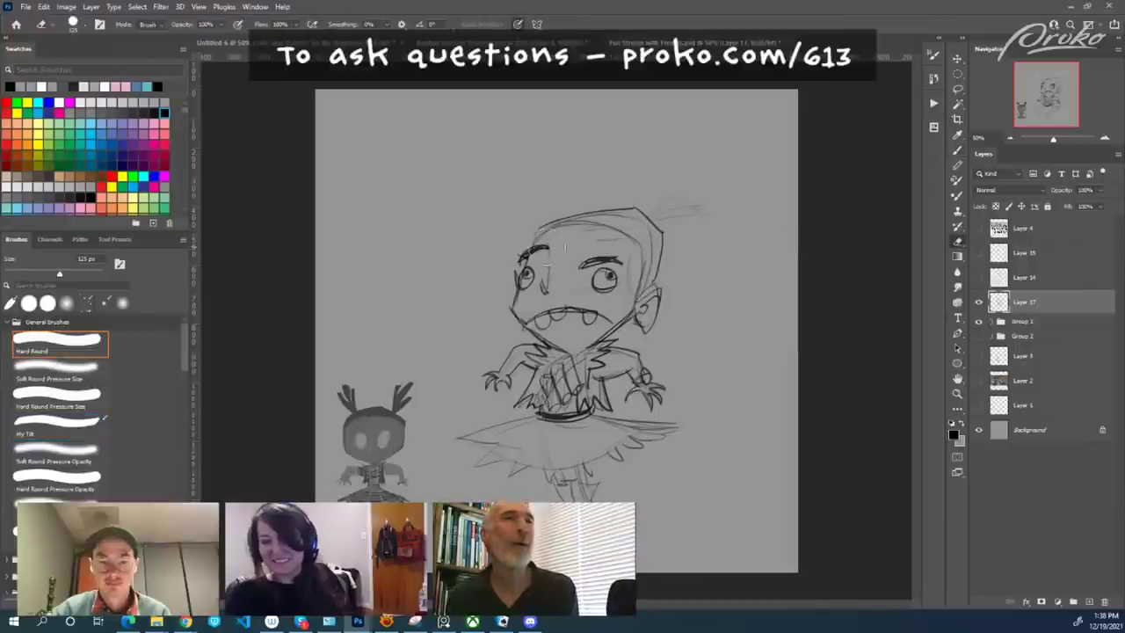
key("b")
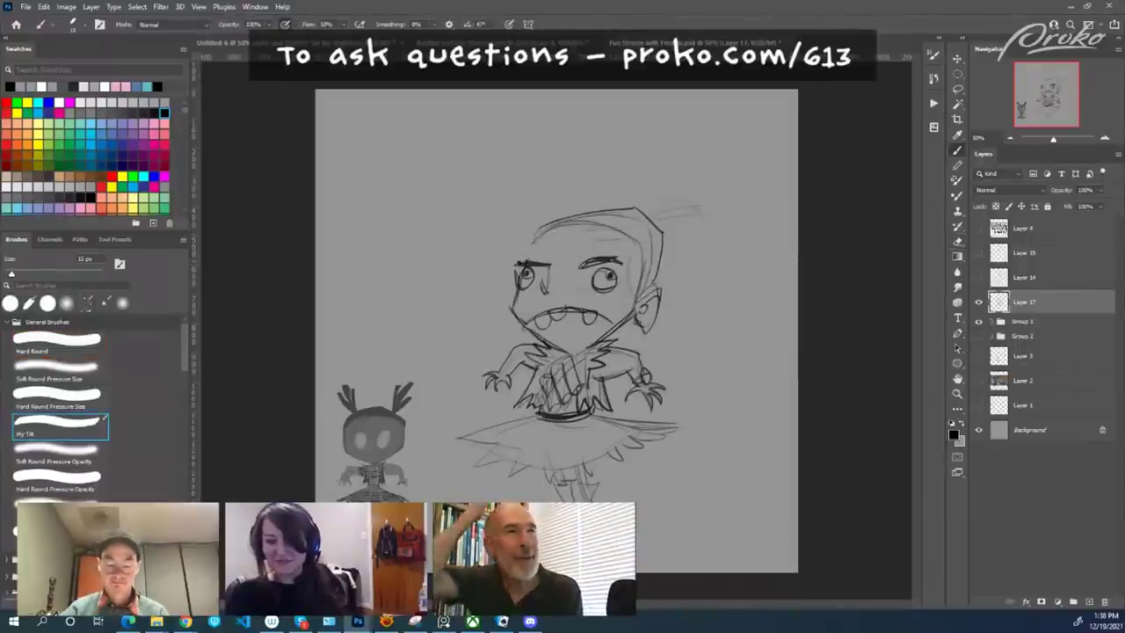
left_click_drag(517, 263, 548, 264)
mouse_move(520, 253)
left_mouse_down()
mouse_move(483, 205)
mouse_move(533, 198)
mouse_move(562, 122)
mouse_move(598, 184)
mouse_move(699, 216)
mouse_move(709, 245)
mouse_move(657, 287)
left_mouse_up()
key("e")
mouse_move(626, 214)
left_mouse_down()
mouse_move(555, 217)
mouse_move(622, 246)
mouse_move(657, 246)
mouse_move(646, 272)
mouse_move(622, 253)
left_mouse_up()
key("b")
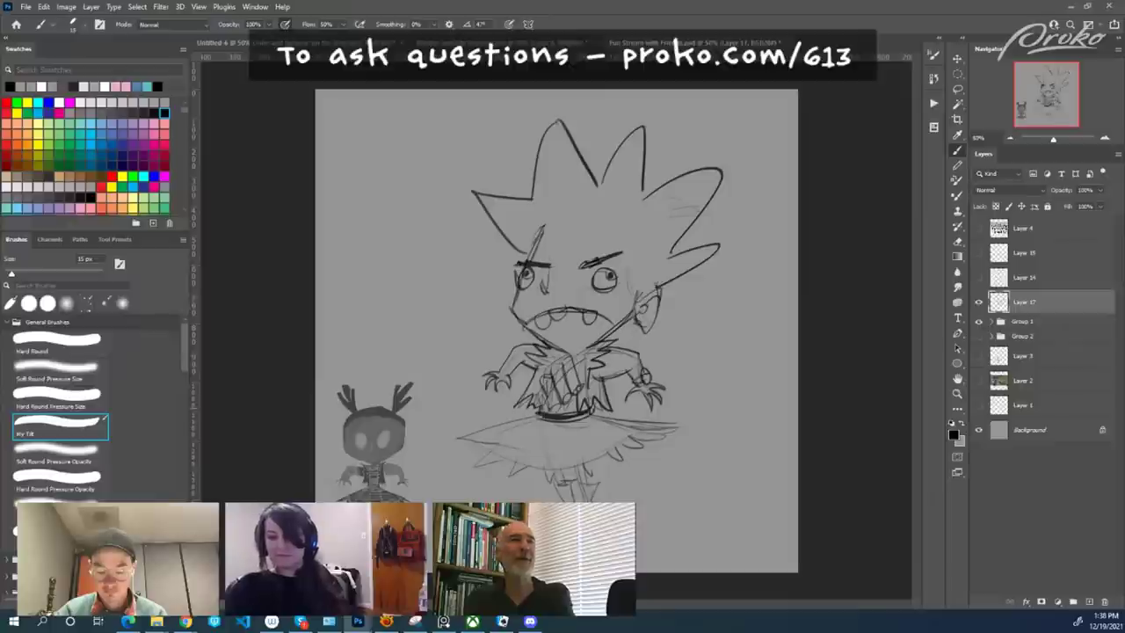
Draw flared knee-length shorts with a centre split and legs below the waistband, and erase the old wide skirt on both sides.
mouse_move(538, 399)
left_mouse_down()
mouse_move(510, 475)
mouse_move(588, 472)
left_mouse_up()
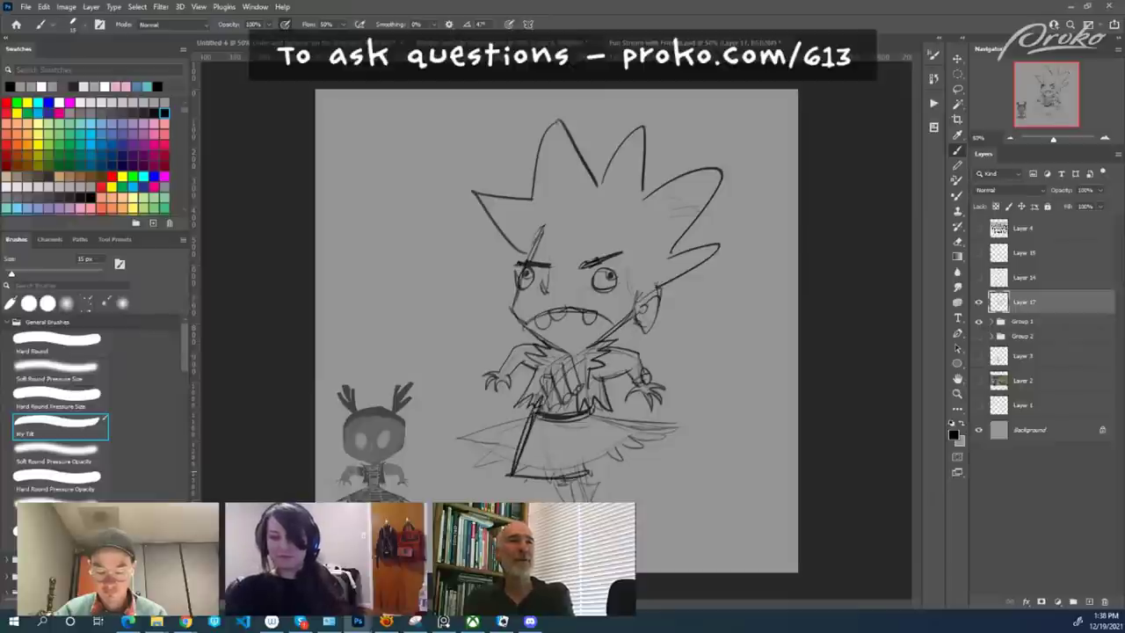
left_click_drag(559, 432, 570, 478)
left_click_drag(566, 474, 619, 475)
mouse_move(592, 405)
left_mouse_down()
mouse_move(618, 480)
mouse_move(615, 465)
mouse_move(572, 501)
left_mouse_up()
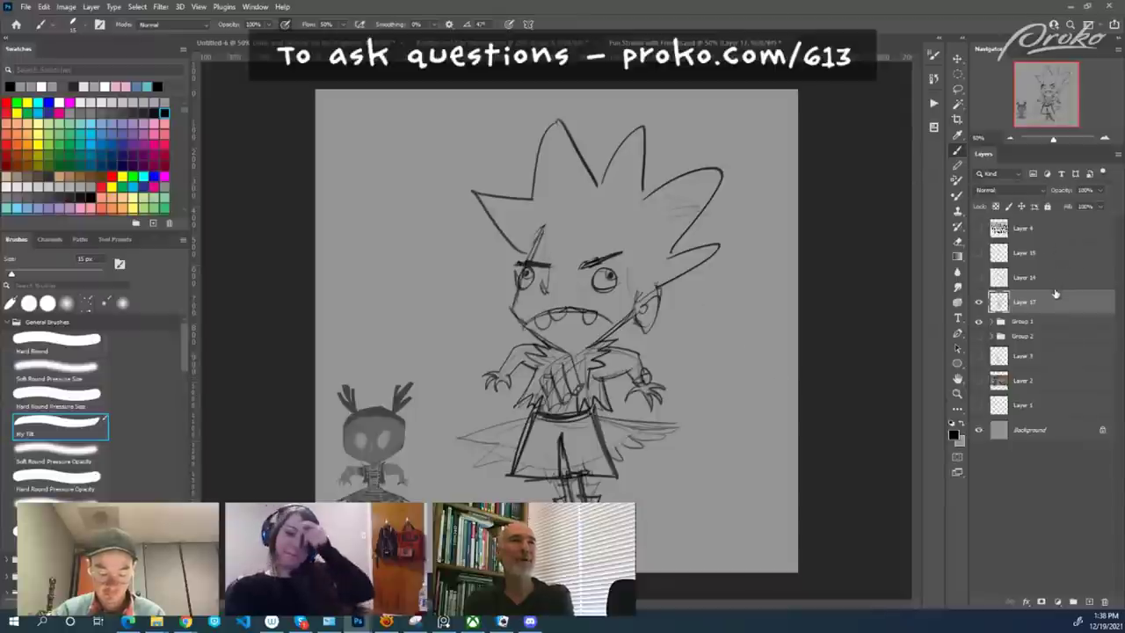
key("e")
mouse_move(527, 420)
left_mouse_down()
mouse_move(501, 439)
mouse_move(463, 438)
left_mouse_up()
mouse_move(610, 423)
left_mouse_down()
mouse_move(624, 457)
mouse_move(663, 435)
left_mouse_up()
key("b")
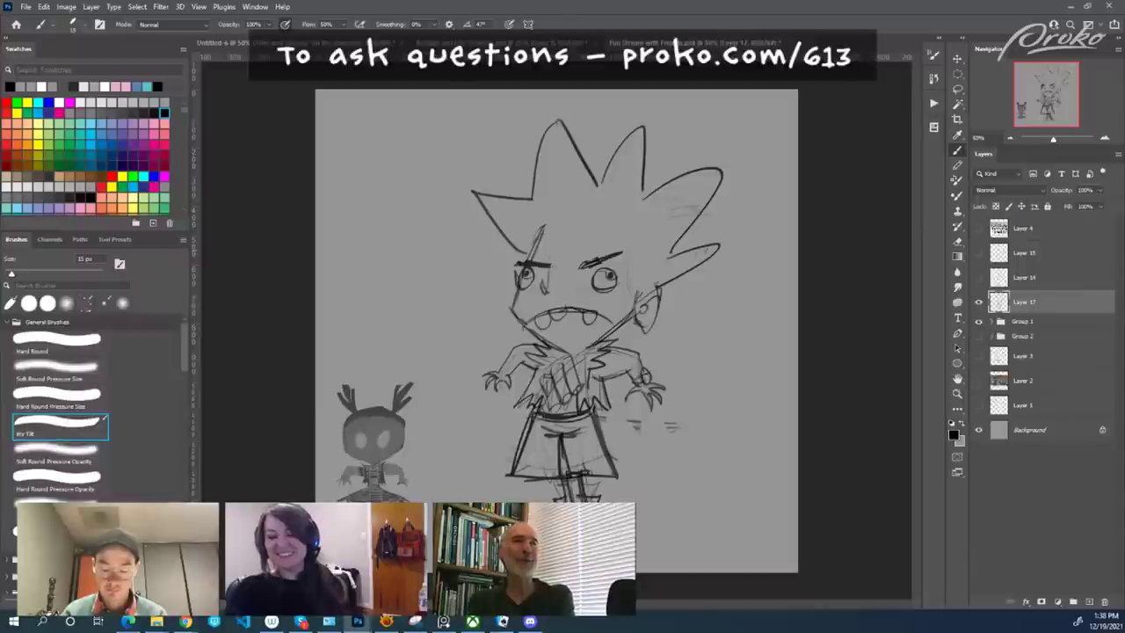
Erase the small arms and redraw them longer, bent outward at the elbows with clawed hands hanging beside the shorts.
key("e")
mouse_move(517, 350)
left_mouse_down()
mouse_move(490, 378)
mouse_move(529, 349)
mouse_move(461, 364)
mouse_move(463, 425)
mouse_move(487, 421)
mouse_move(538, 375)
left_mouse_up()
key("b")
key("e")
mouse_move(622, 376)
left_mouse_down()
mouse_move(618, 345)
mouse_move(665, 364)
mouse_move(673, 396)
mouse_move(611, 346)
mouse_move(657, 371)
mouse_move(636, 422)
mouse_move(663, 418)
left_mouse_up()
key("b")
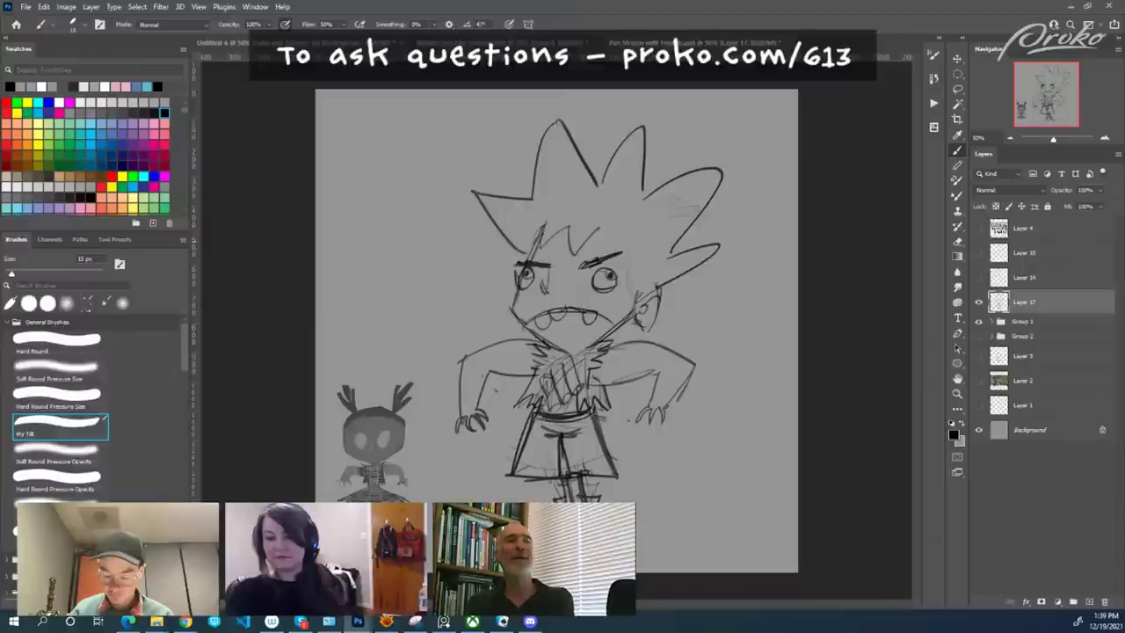
Try jagged bangs across the forehead and down beside the ear, and undo them.
left_click_drag(626, 238, 629, 290)
left_click_drag(643, 251, 639, 285)
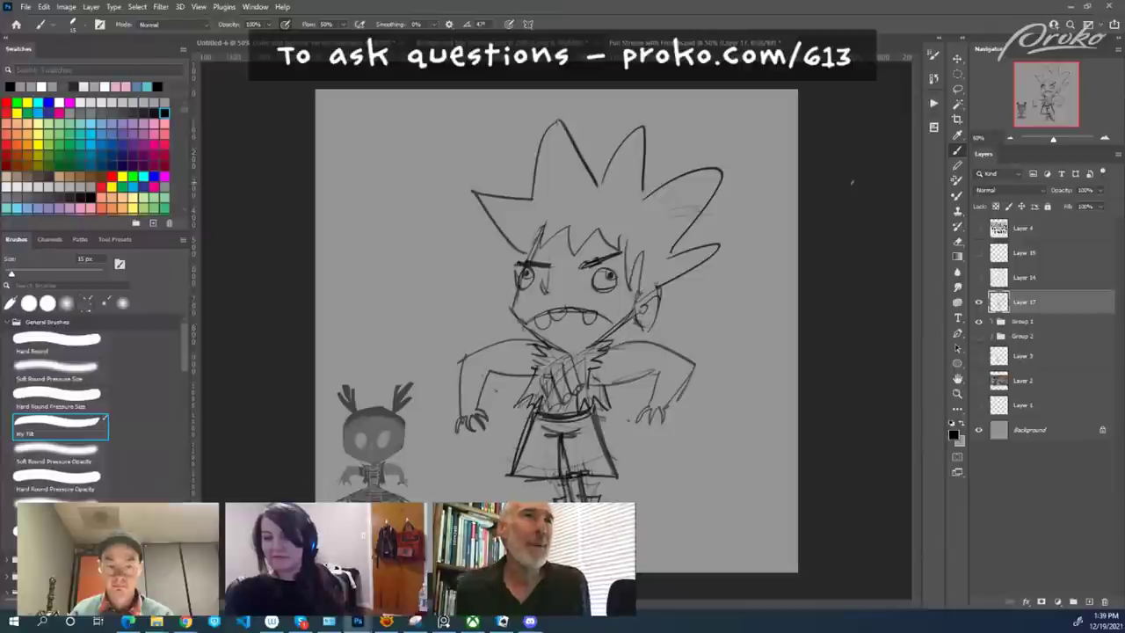
key("ctrl+z")
key("ctrl+z")
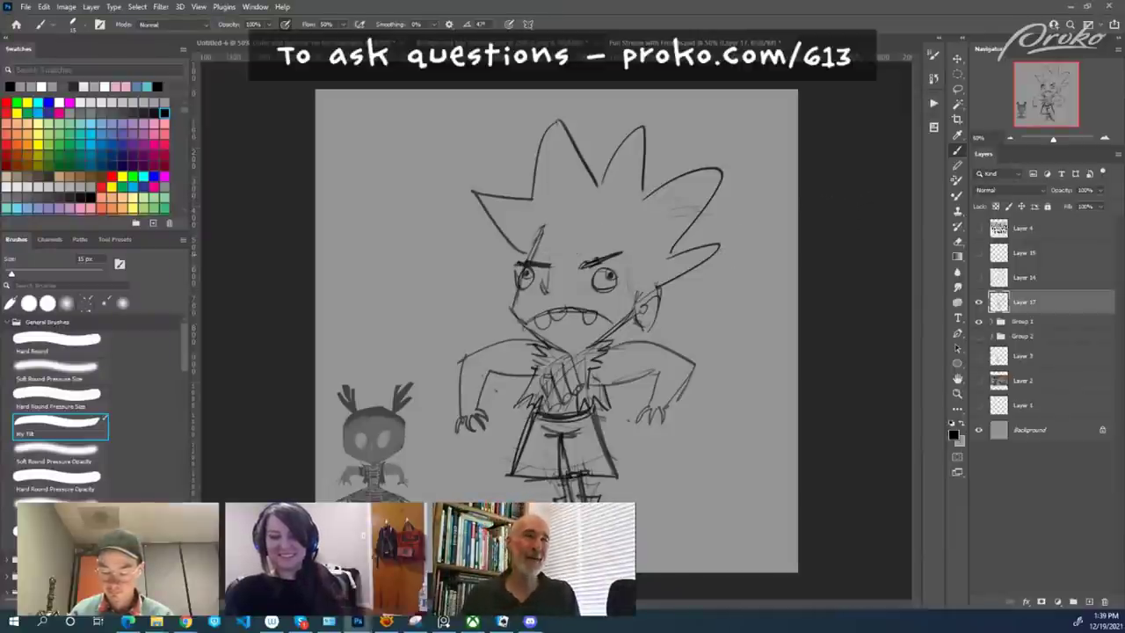
Erase the toothy frown from the lower face.
key("e")
left_click_drag(537, 318, 615, 313)
key("b")
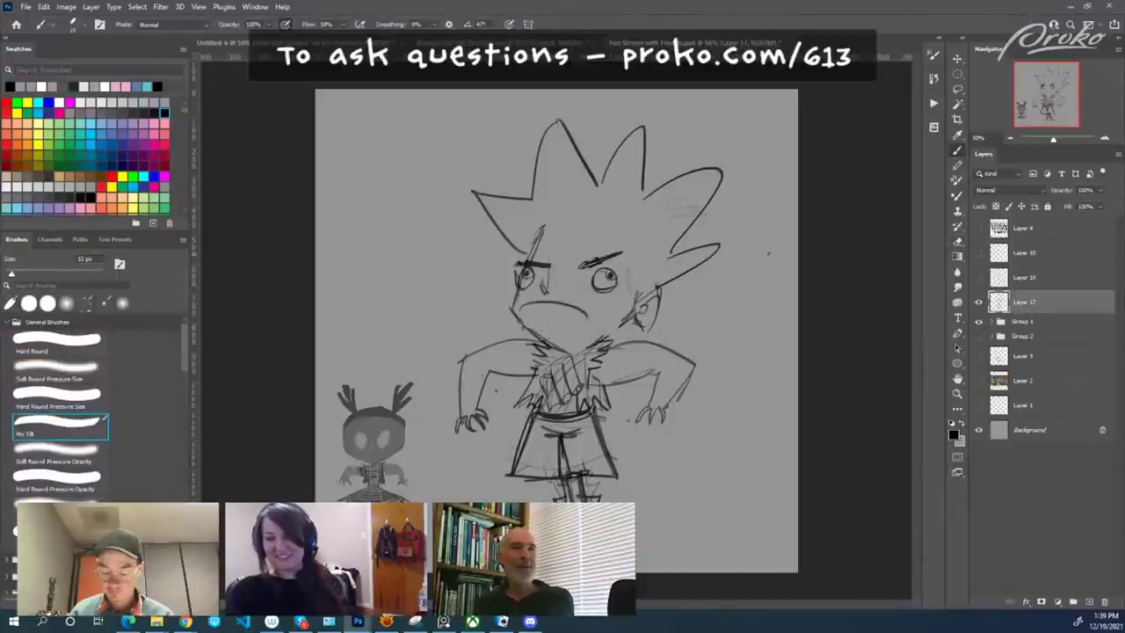
Try a small downturned mouth with a reinforced near jaw line, and undo both.
left_click_drag(629, 314, 595, 342)
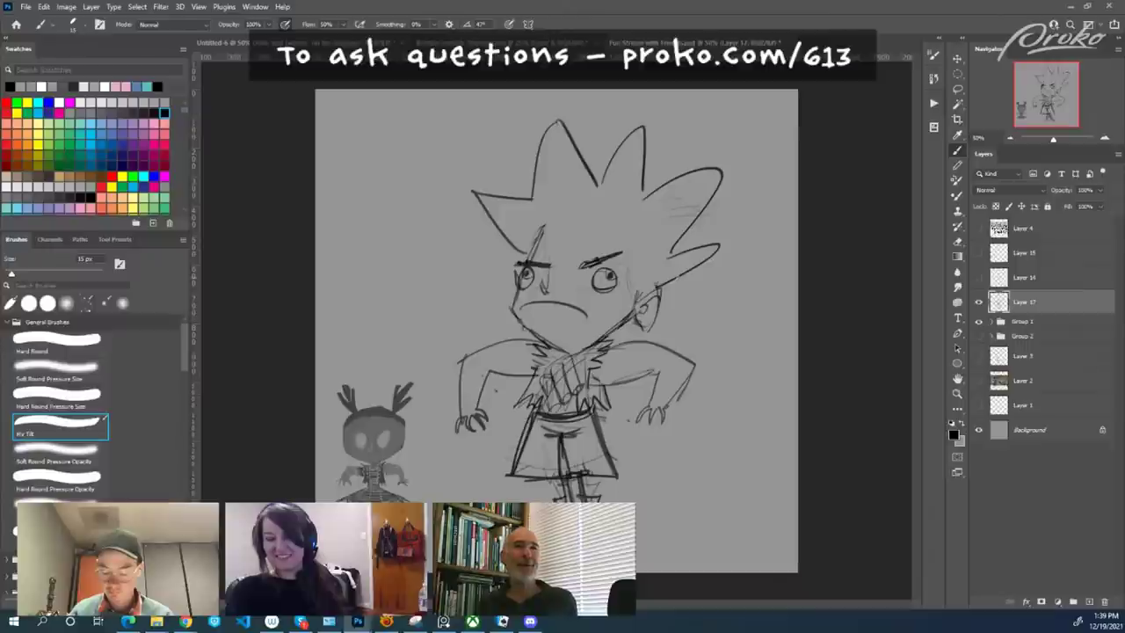
key("ctrl+z")
key("ctrl+z")
key("ctrl+z")
key("ctrl+z")
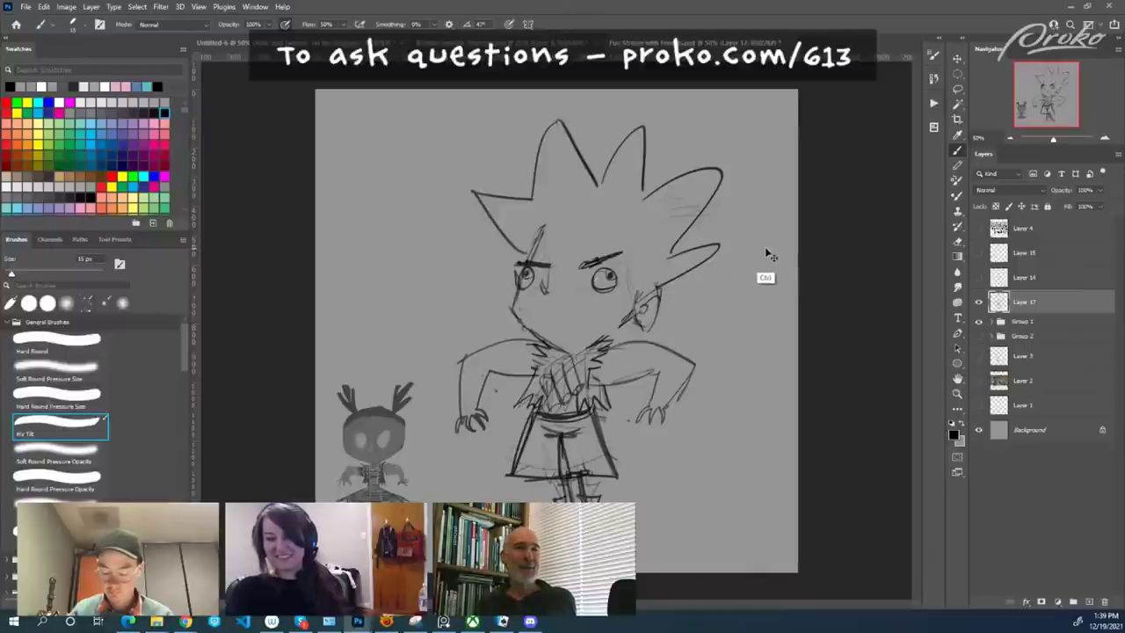
Try several wide curved mouth lines across the lower face, undoing each one.
left_click_drag(495, 288, 606, 290)
key("ctrl+z")
mouse_move(511, 309)
left_mouse_down()
mouse_move(604, 307)
mouse_move(617, 333)
left_mouse_up()
key("ctrl+z")
left_click_drag(496, 315, 614, 313)
key("ctrl+z")
left_click_drag(496, 314, 621, 321)
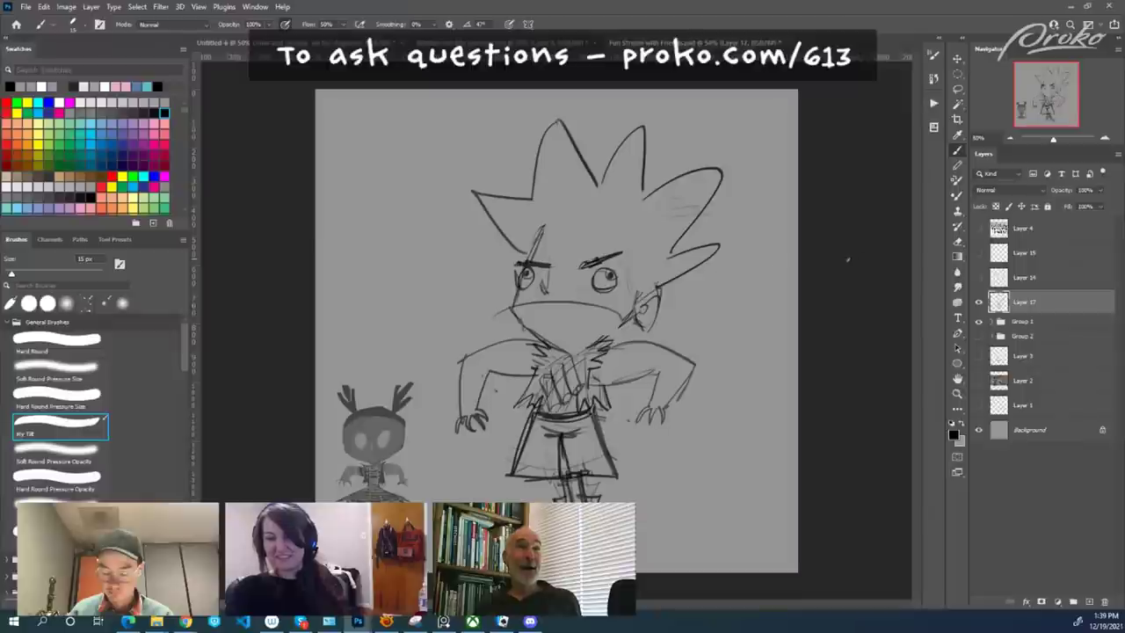
key("ctrl+z")
left_click_drag(525, 300, 613, 303)
key("ctrl+z")
key("ctrl+z")
key("ctrl+z")
Draw a wide, lopsided grin with large rounded lower teeth, and redraw the nose with rounded nostrils.
left_click_drag(516, 304, 600, 307)
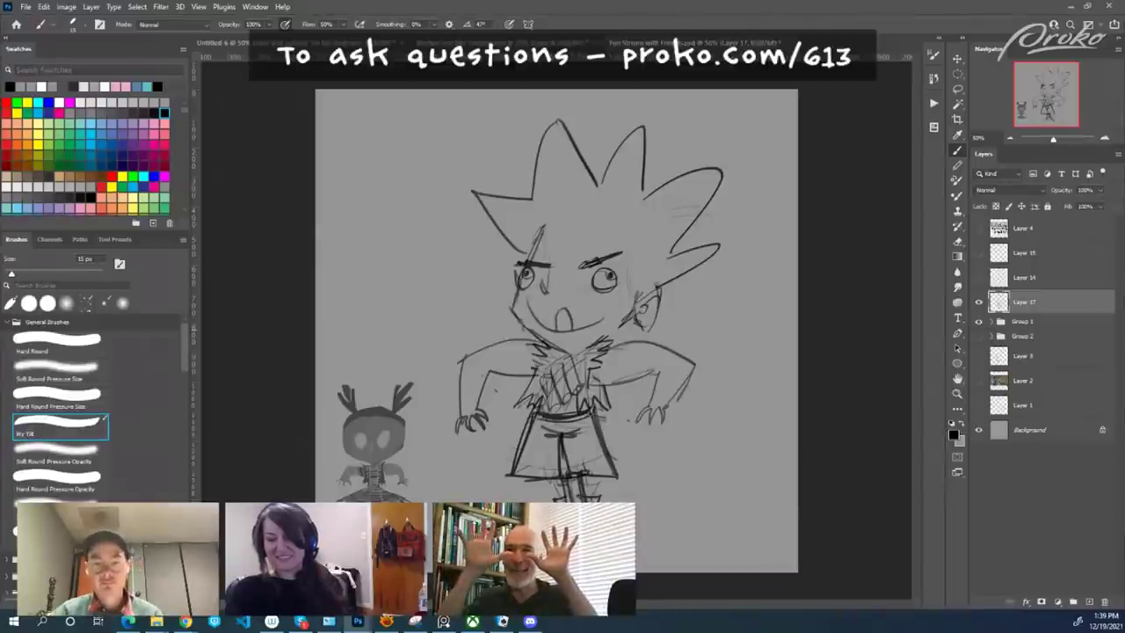
left_click_drag(530, 307, 553, 324)
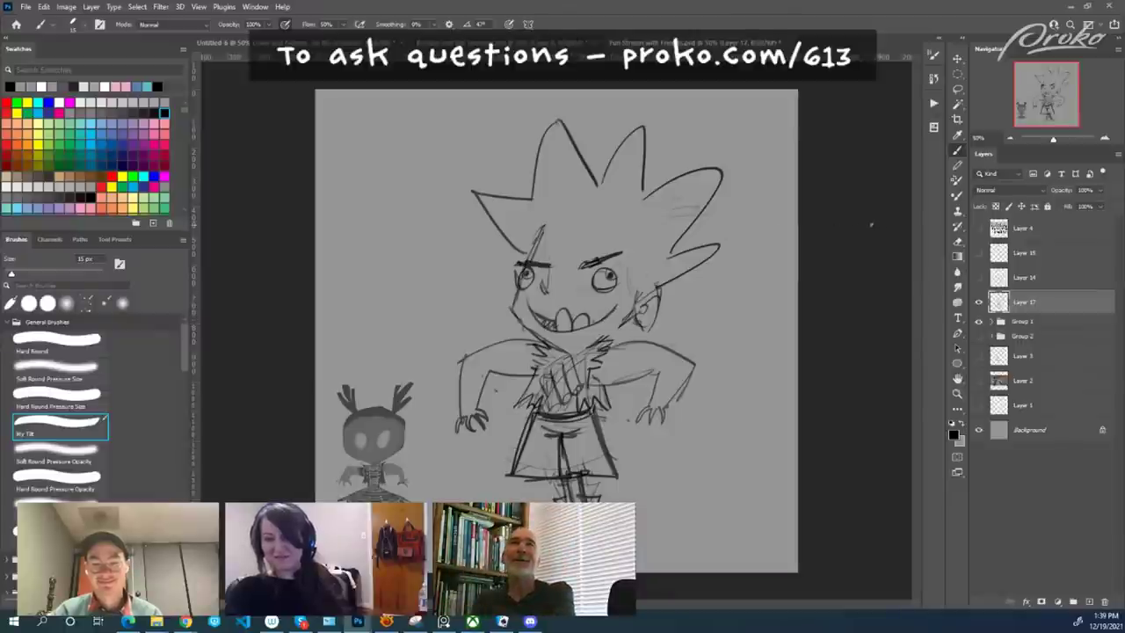
key("e")
mouse_move(545, 286)
left_mouse_down()
mouse_move(551, 273)
mouse_move(553, 296)
left_mouse_up()
key("b")
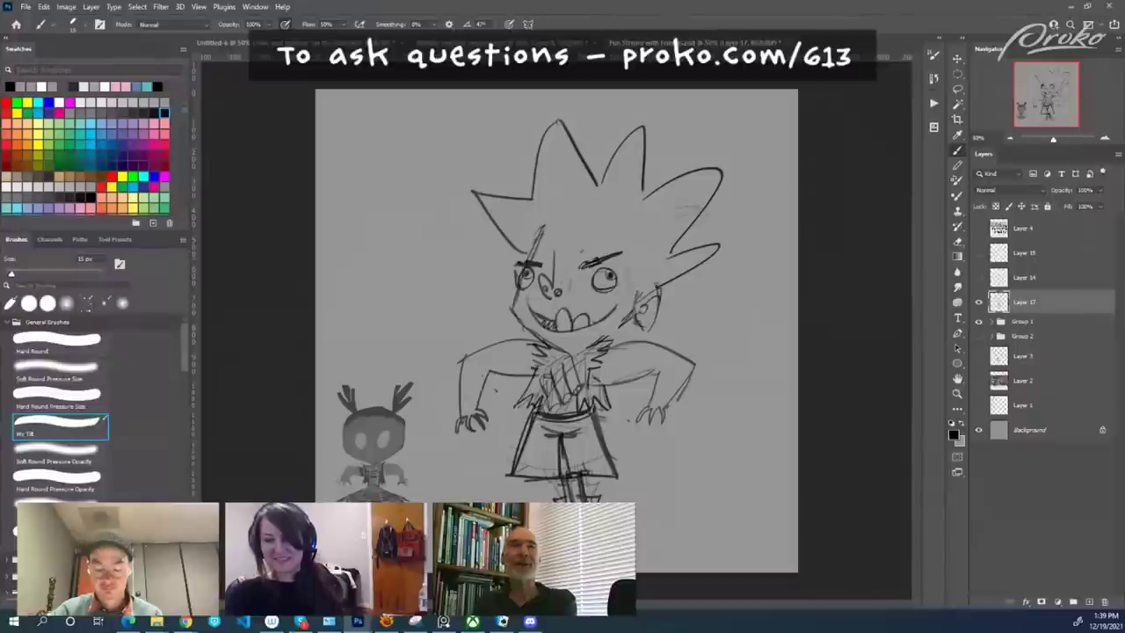
Erase the spiky hair outline and enlarge the remaining head to about 118%, repositioning it over the neck.
key("e")
mouse_move(478, 209)
left_mouse_down()
mouse_move(525, 204)
mouse_move(544, 158)
mouse_move(624, 121)
mouse_move(657, 200)
mouse_move(733, 180)
mouse_move(713, 261)
left_mouse_up()
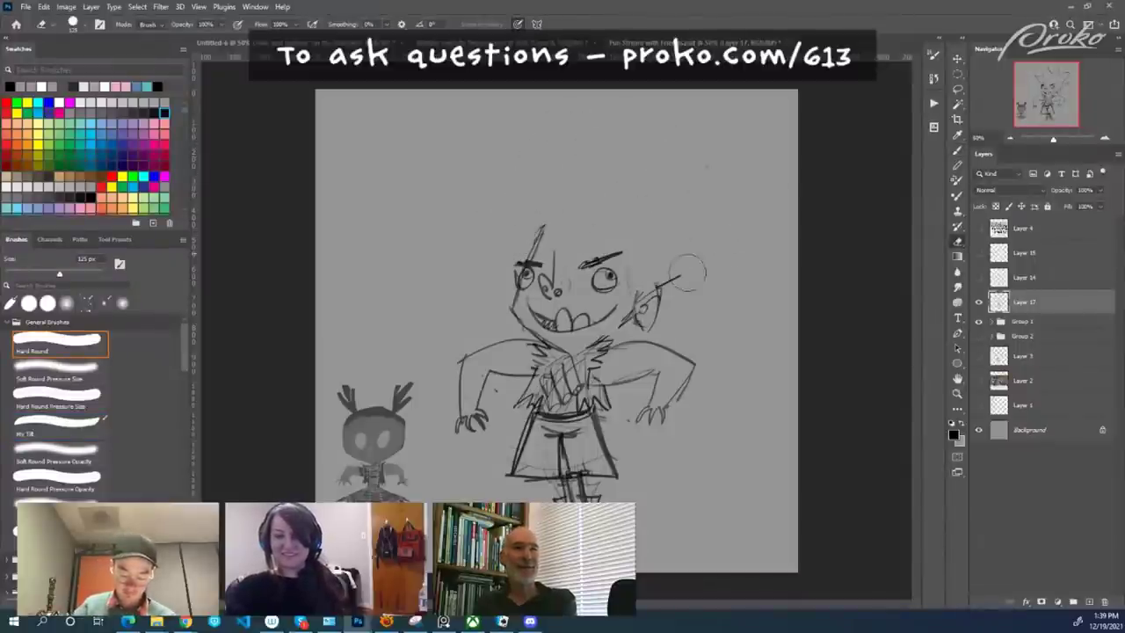
left_click(958, 88)
mouse_move(726, 160)
left_mouse_down()
mouse_move(515, 188)
mouse_move(468, 320)
mouse_move(571, 356)
mouse_move(681, 340)
mouse_move(733, 164)
left_mouse_up()
key("ctrl+t")
left_click_drag(465, 159, 403, 103)
left_click_drag(525, 196, 554, 184)
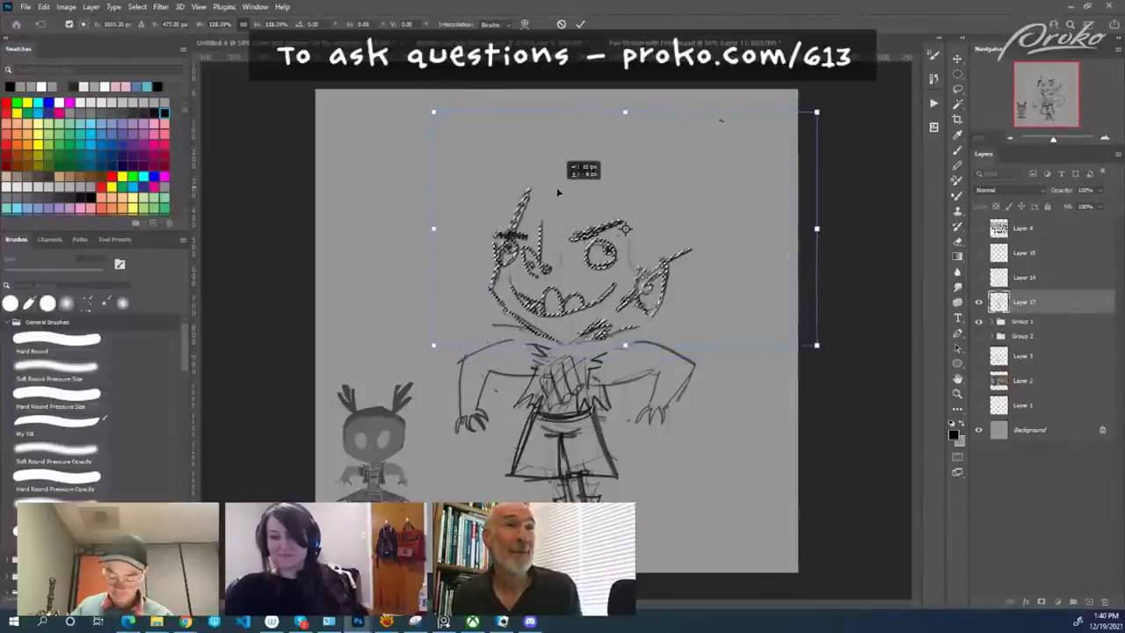
key("Return")
key("ctrl+d")
Add jagged fur strokes beneath the far jaw and outline a tall, rounded bald cranium, cleaning up stray marks around it.
key("b")
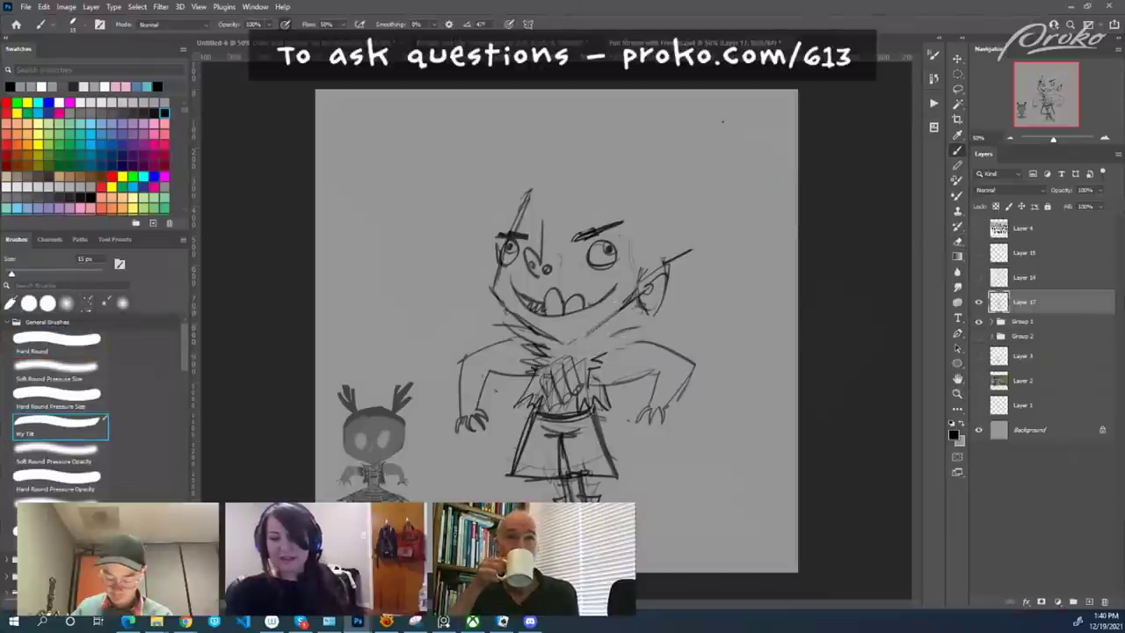
left_click_drag(630, 336, 594, 361)
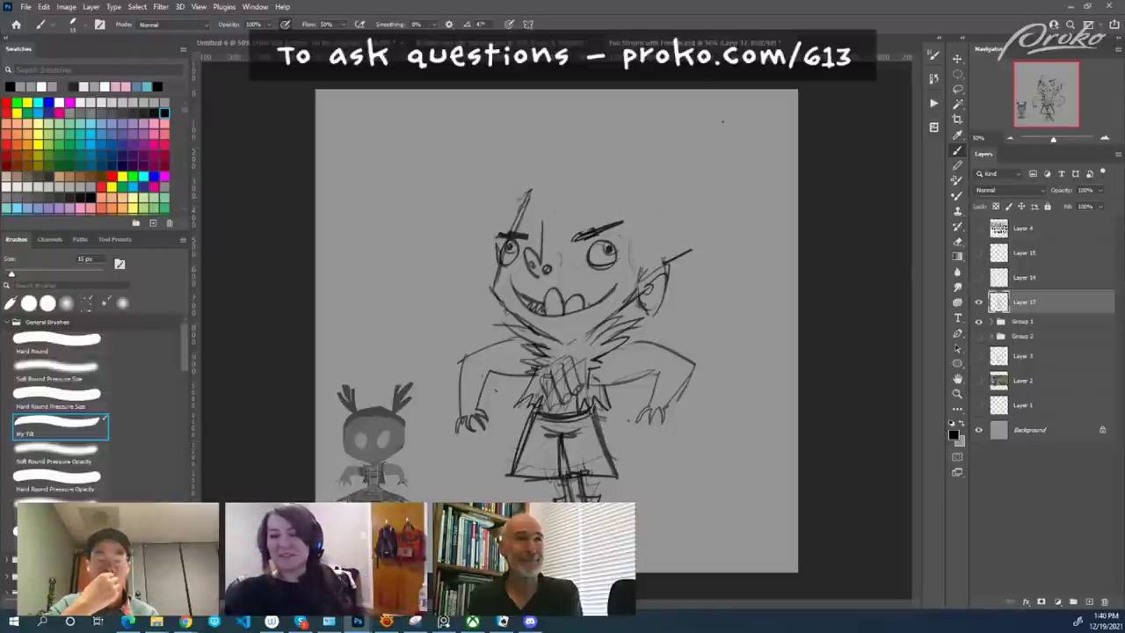
mouse_move(526, 216)
left_mouse_down()
mouse_move(520, 198)
mouse_move(561, 151)
mouse_move(629, 147)
mouse_move(670, 199)
left_mouse_up()
mouse_move(594, 151)
left_mouse_down()
mouse_move(682, 225)
mouse_move(668, 267)
left_mouse_up()
key("e")
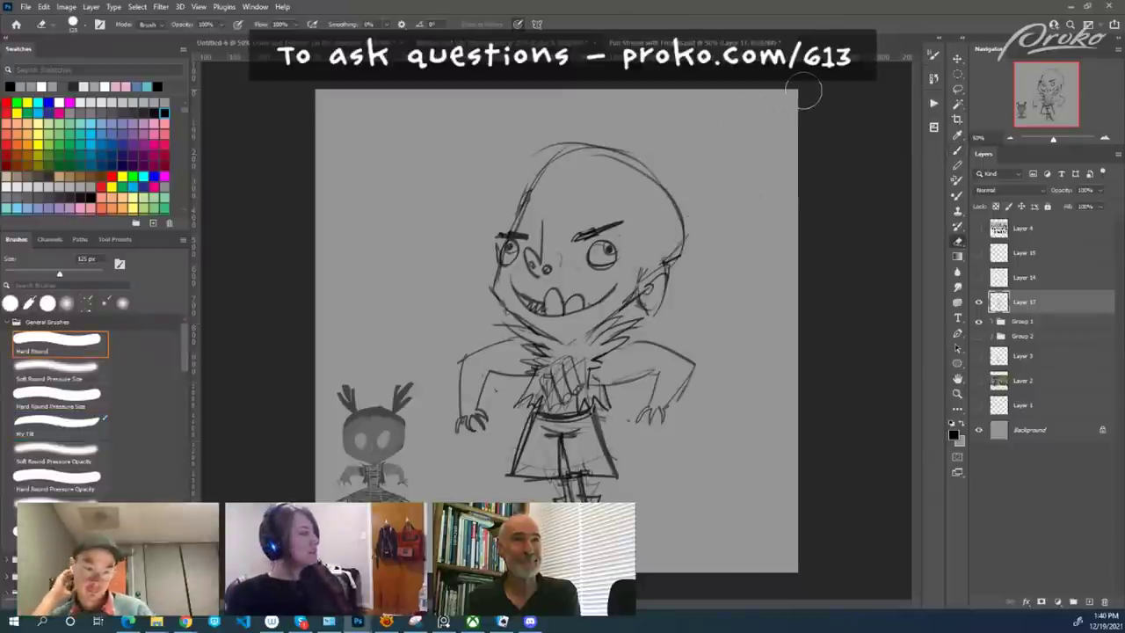
Try hairline strokes across the forehead, undoing them, and leave a long narrow sideburn line in front of the ear.
key("b")
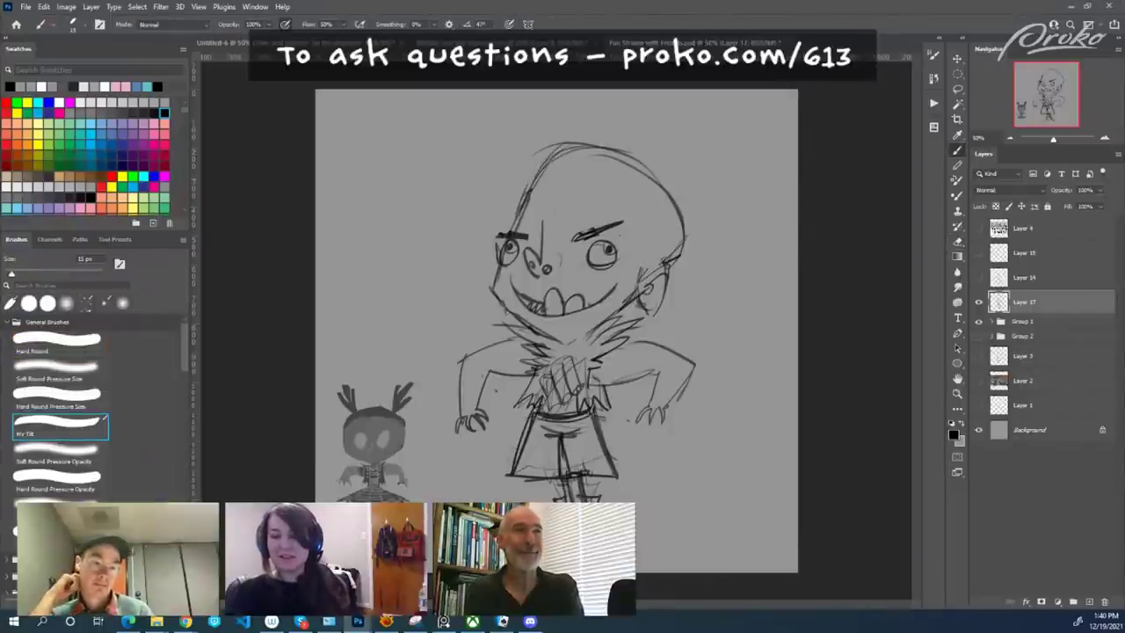
left_click_drag(541, 171, 607, 188)
key("ctrl+z")
mouse_move(534, 181)
left_mouse_down()
mouse_move(606, 168)
mouse_move(670, 263)
mouse_move(651, 265)
mouse_move(636, 315)
left_mouse_up()
key("ctrl+z")
key("e")
key("b")
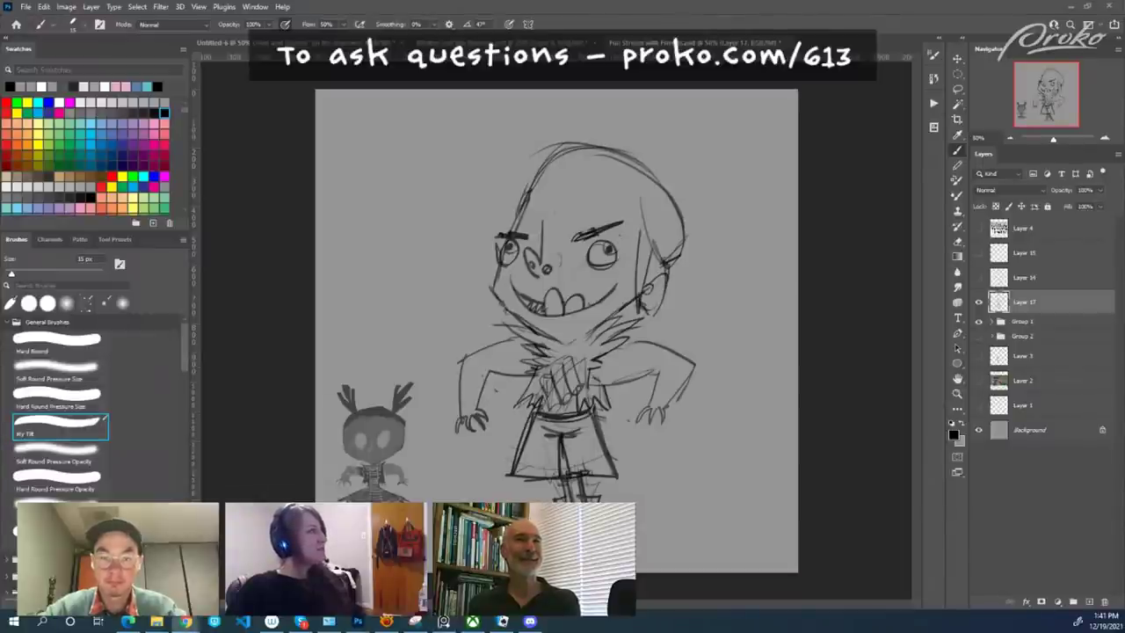
Switch to the browser and examine the Manifest Westiny artwork on ArtStation, opening the Gunslingers image full size to study Varmint's hair and face.
left_click_drag(0, 104, 483, 52)
scroll(377, 353, "down", 8)
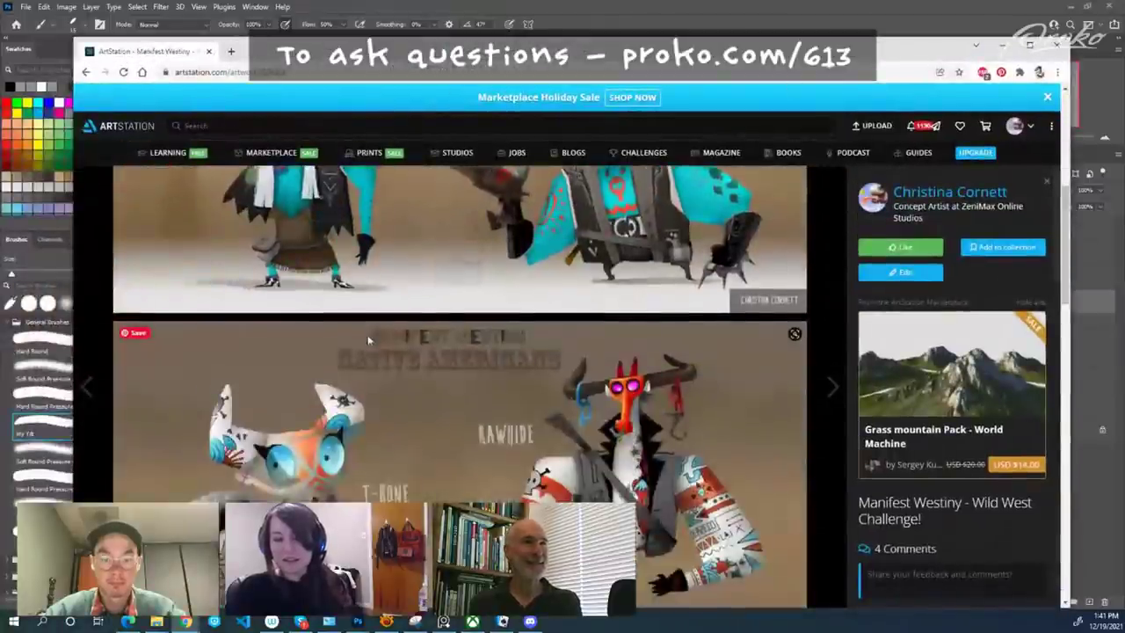
scroll(376, 352, "down", 6)
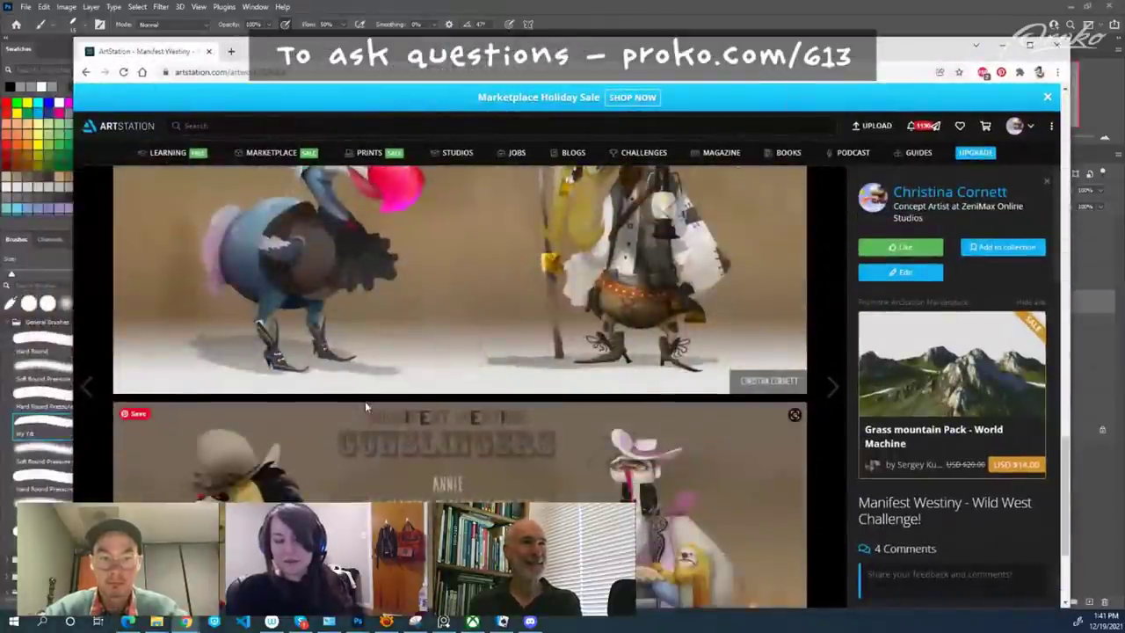
scroll(364, 401, "down", 3)
scroll(268, 427, "down", 1)
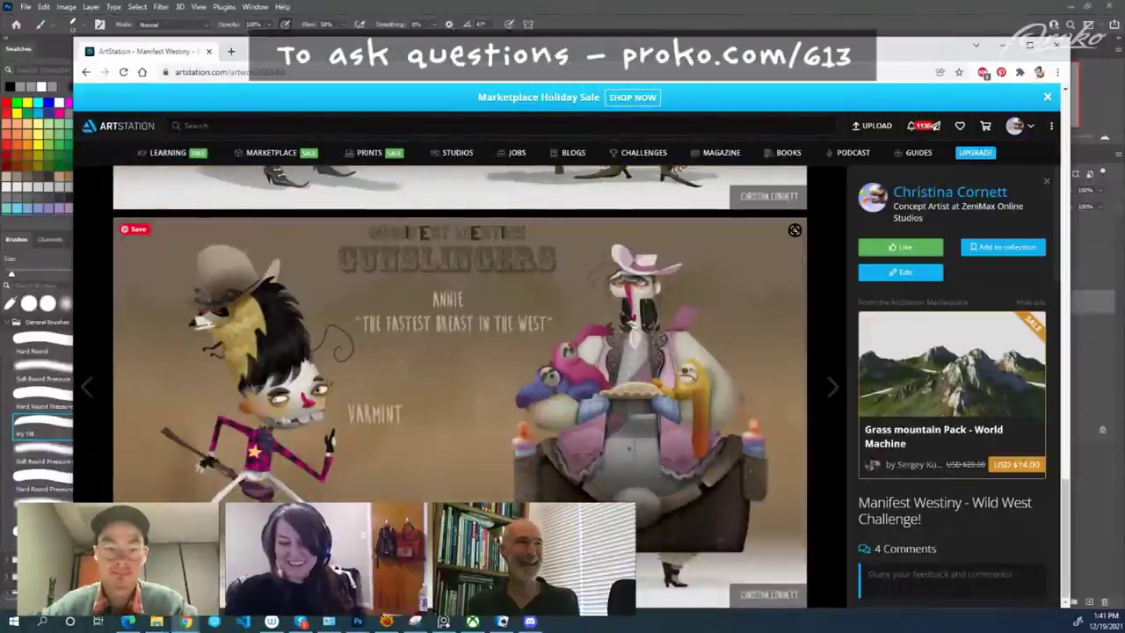
left_click(794, 230)
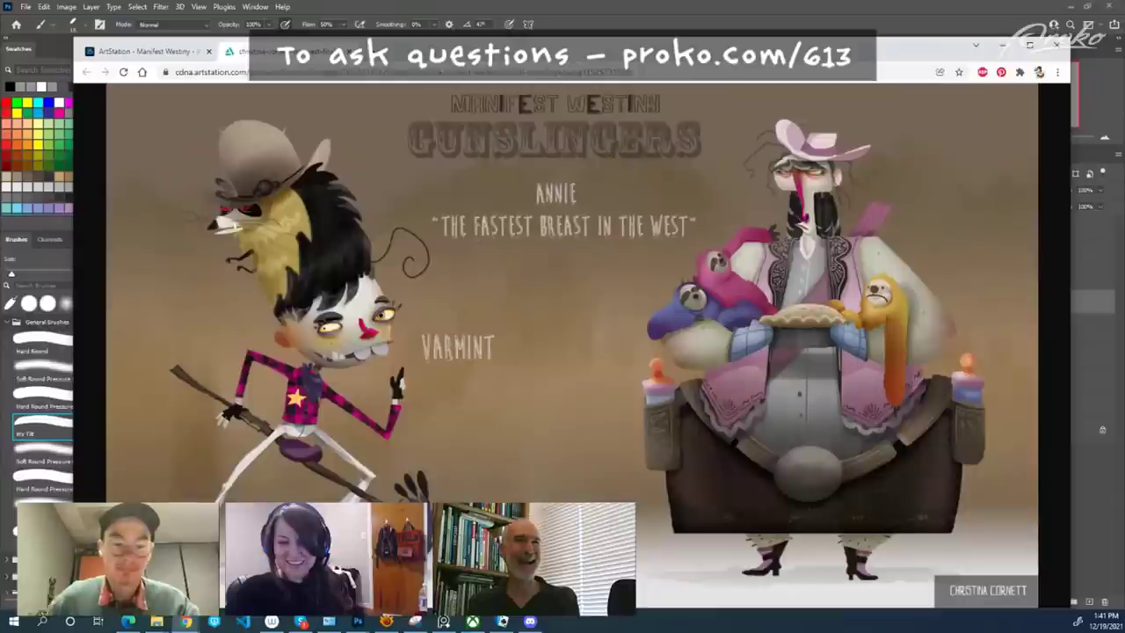
left_click(297, 239)
left_click(312, 256)
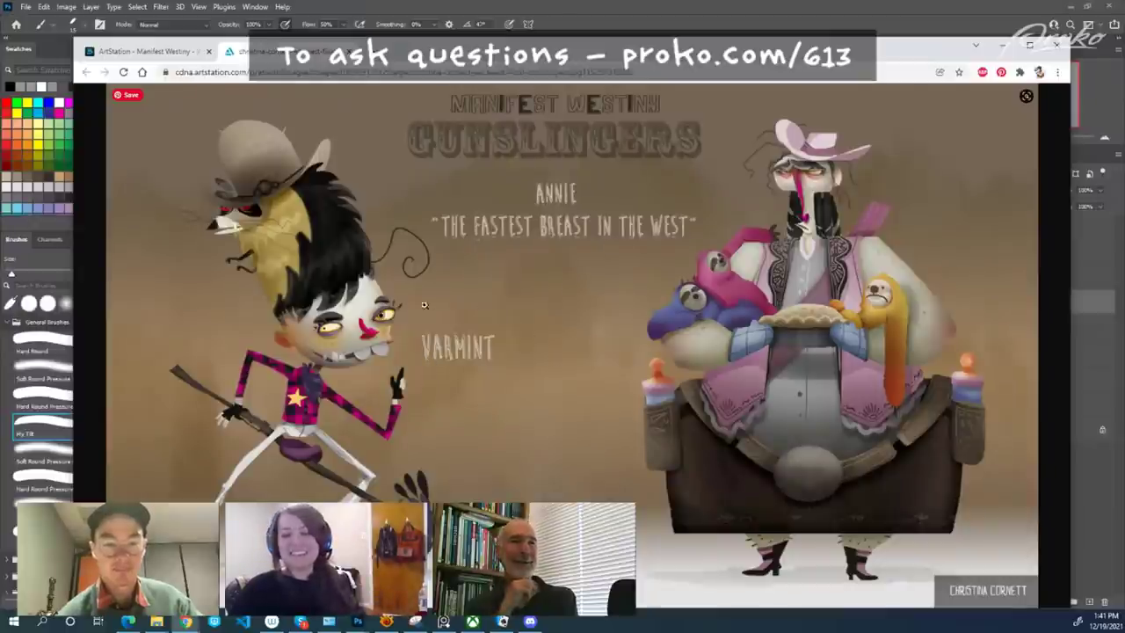
left_click(282, 351)
left_click(282, 351)
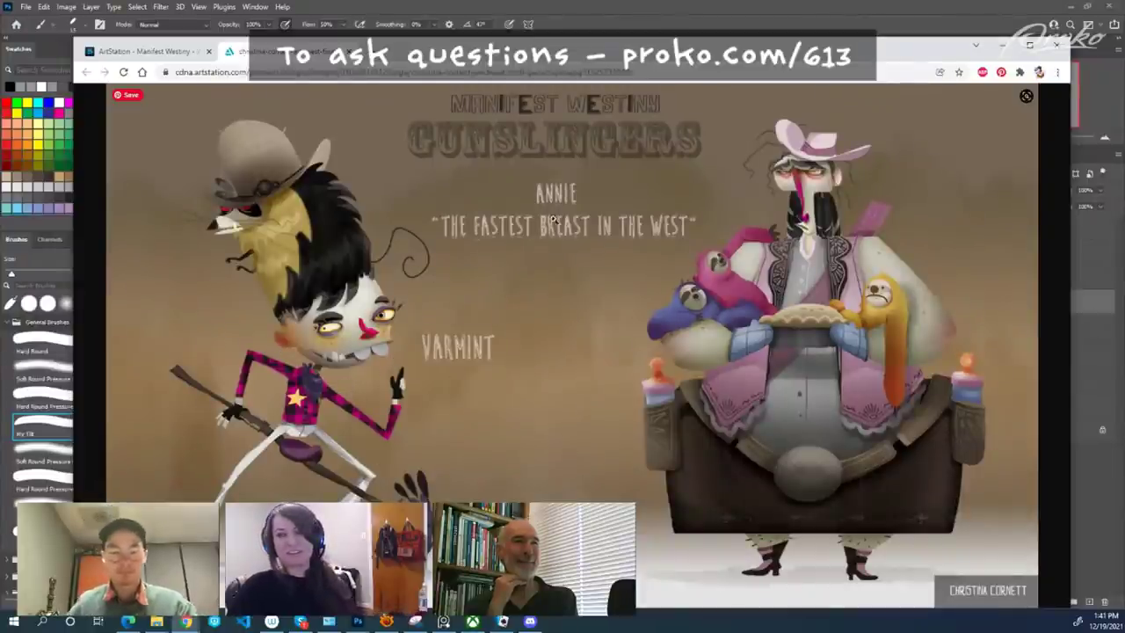
Return to Photoshop and draw spiky eyelashes at the outer corners of both eyes.
key("alt+Tab")
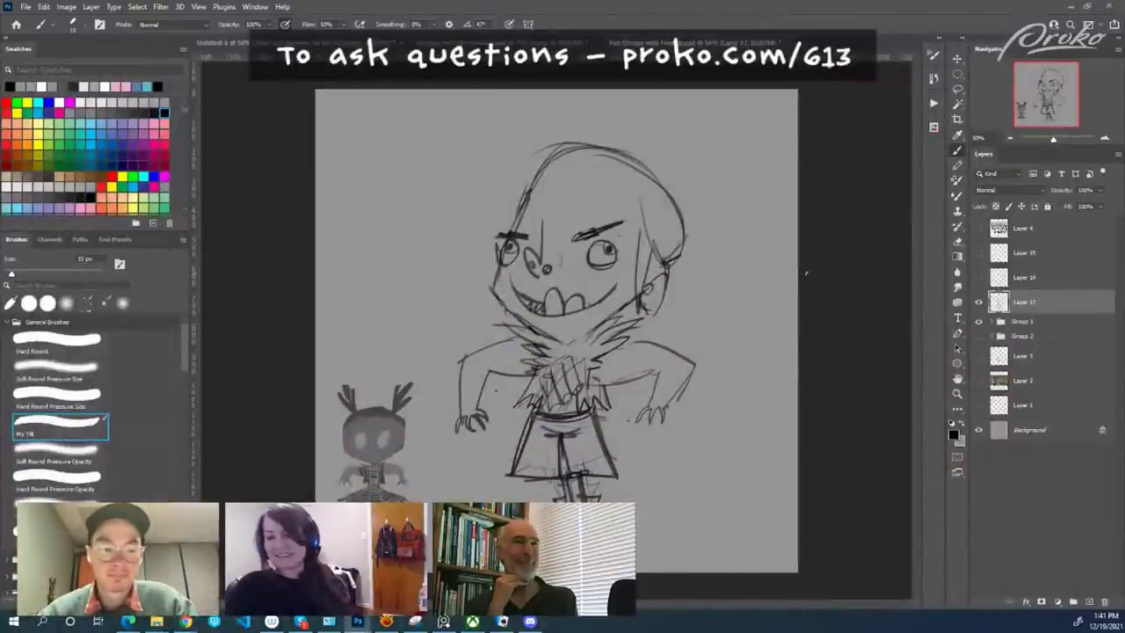
left_click_drag(615, 230, 633, 253)
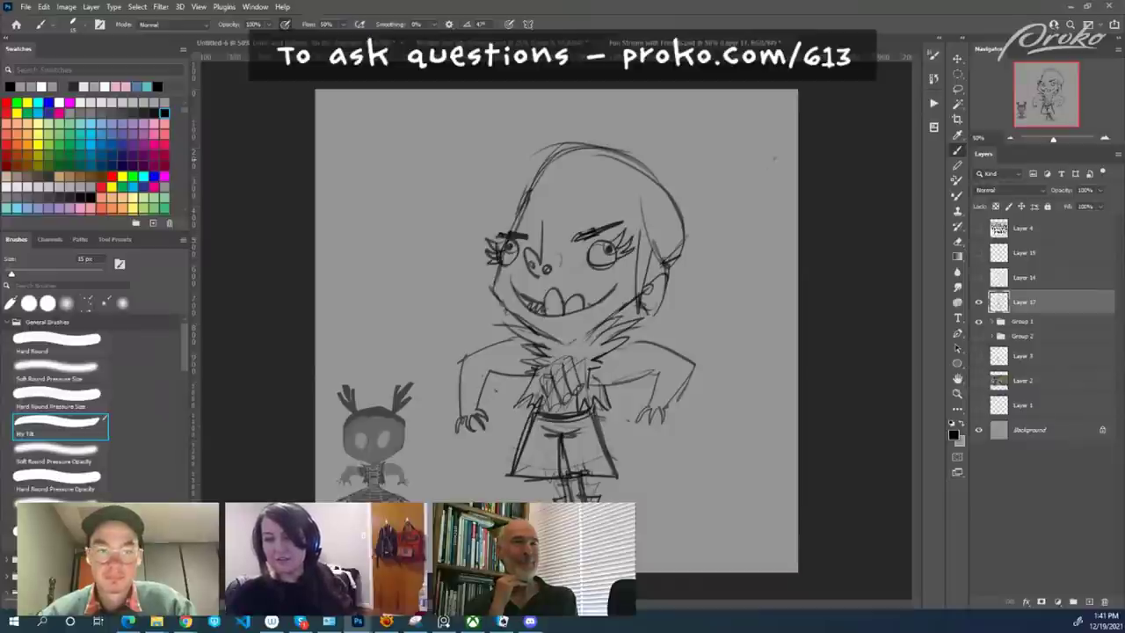
key("e")
key("b")
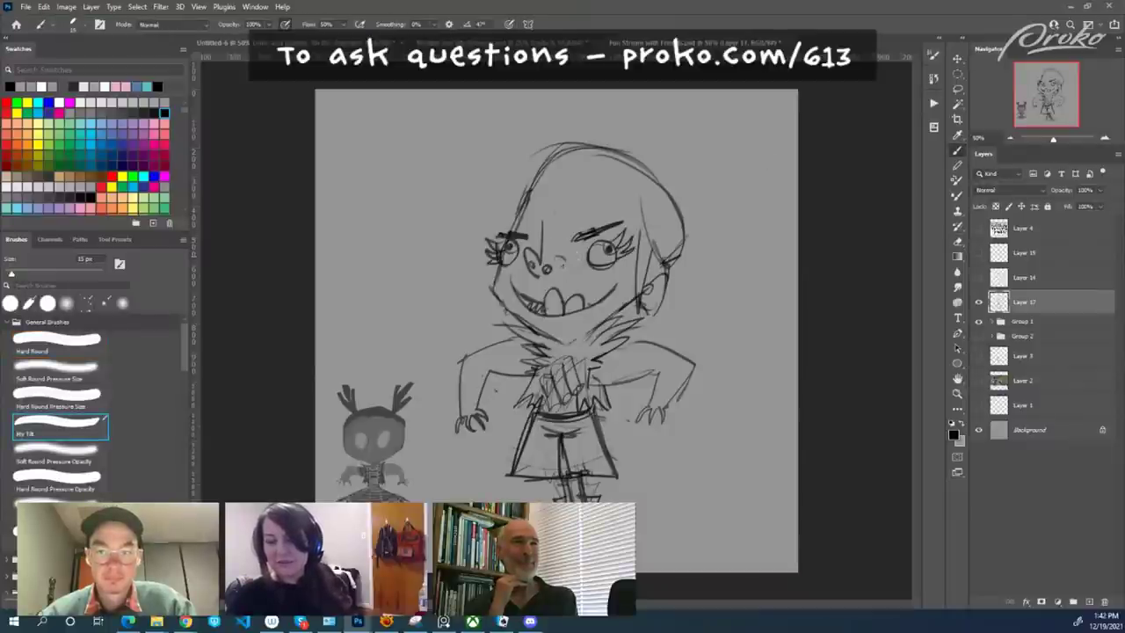